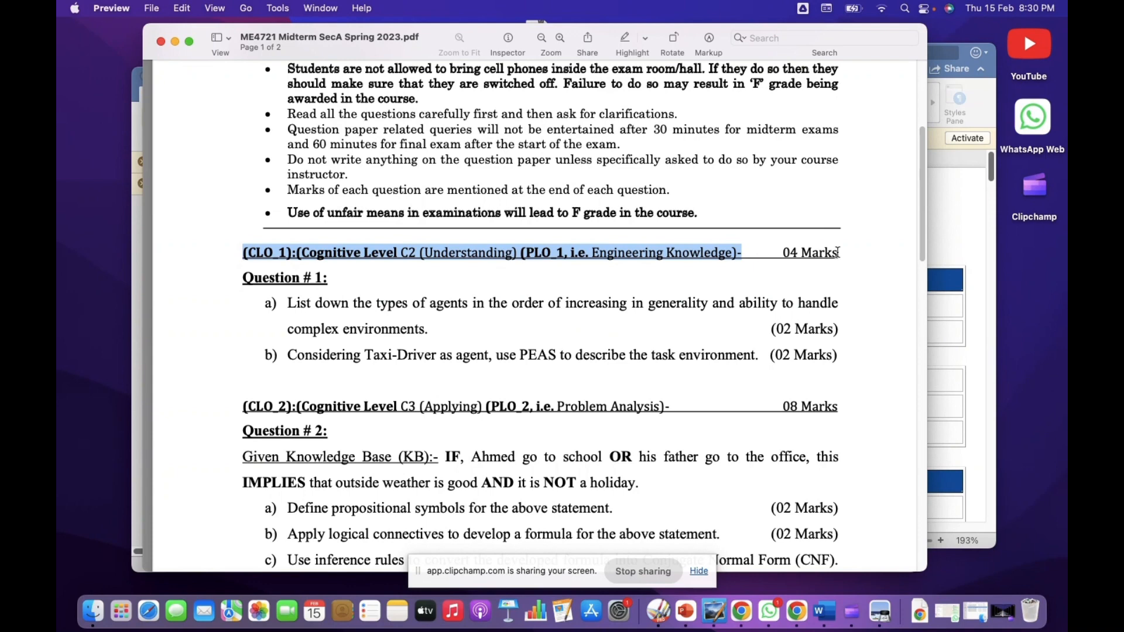
Scroll through the midterm exam PDF, then close it.
{"action": "left_click_drag", "start_coordinate": [920, 220], "coordinate": [925, 268]}
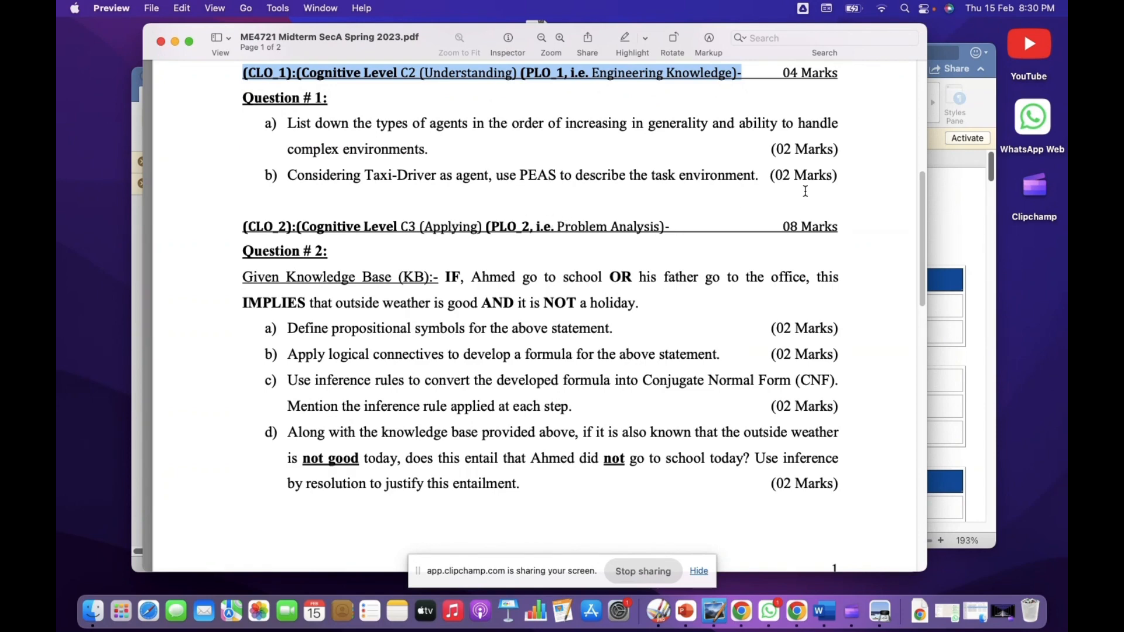
{"action": "left_click_drag", "start_coordinate": [922, 200], "coordinate": [921, 304]}
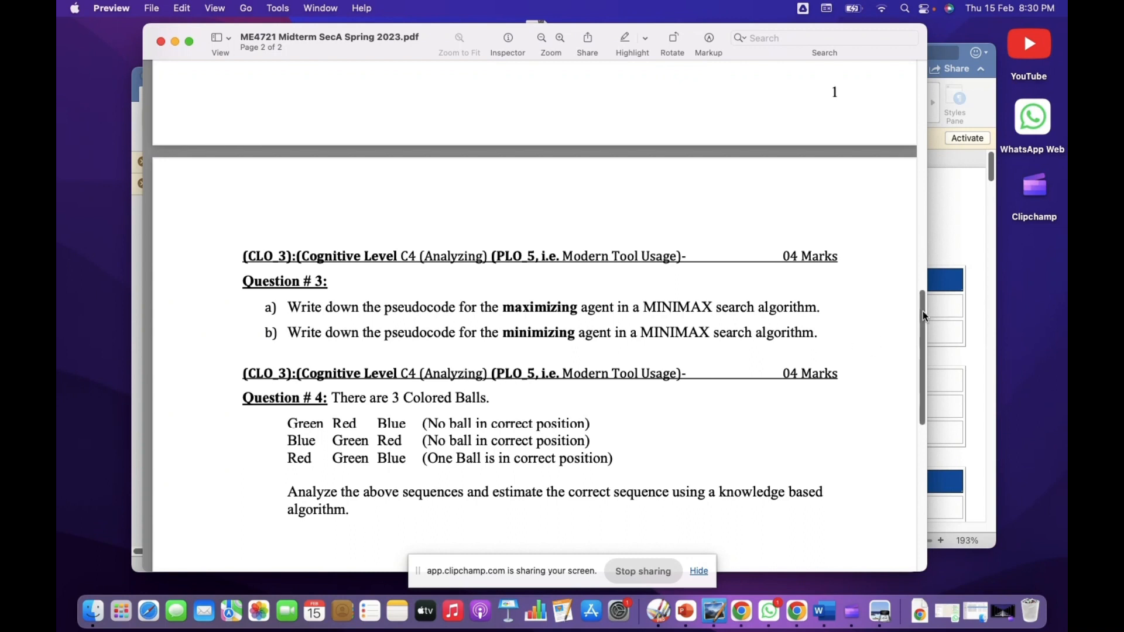
{"action": "left_click_drag", "start_coordinate": [923, 311], "coordinate": [924, 357]}
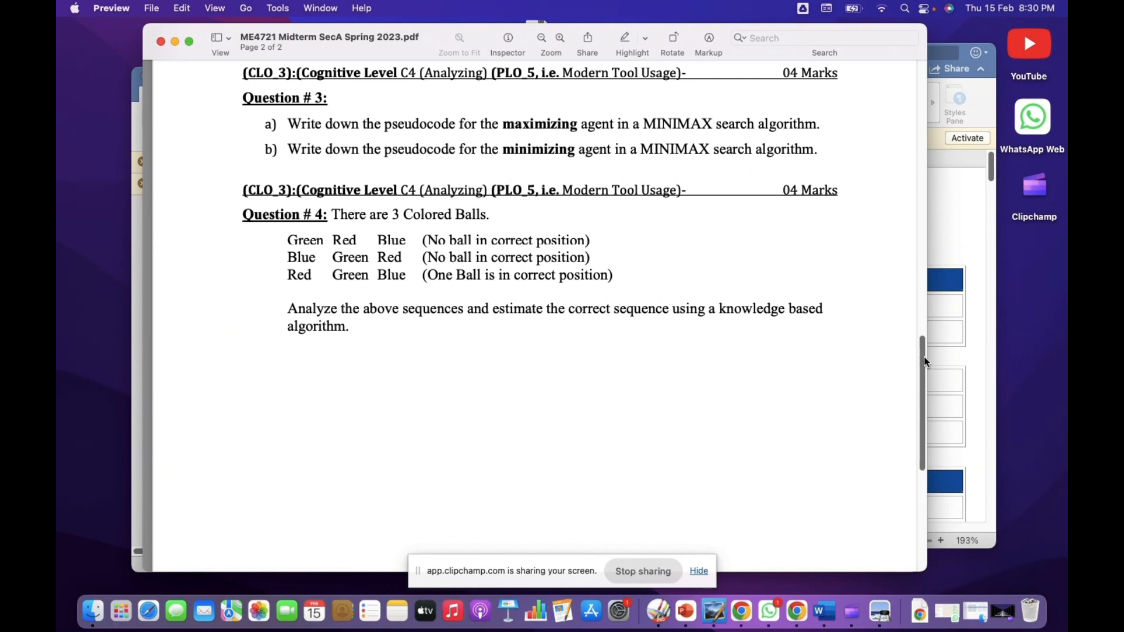
{"action": "left_click_drag", "start_coordinate": [924, 357], "coordinate": [920, 321]}
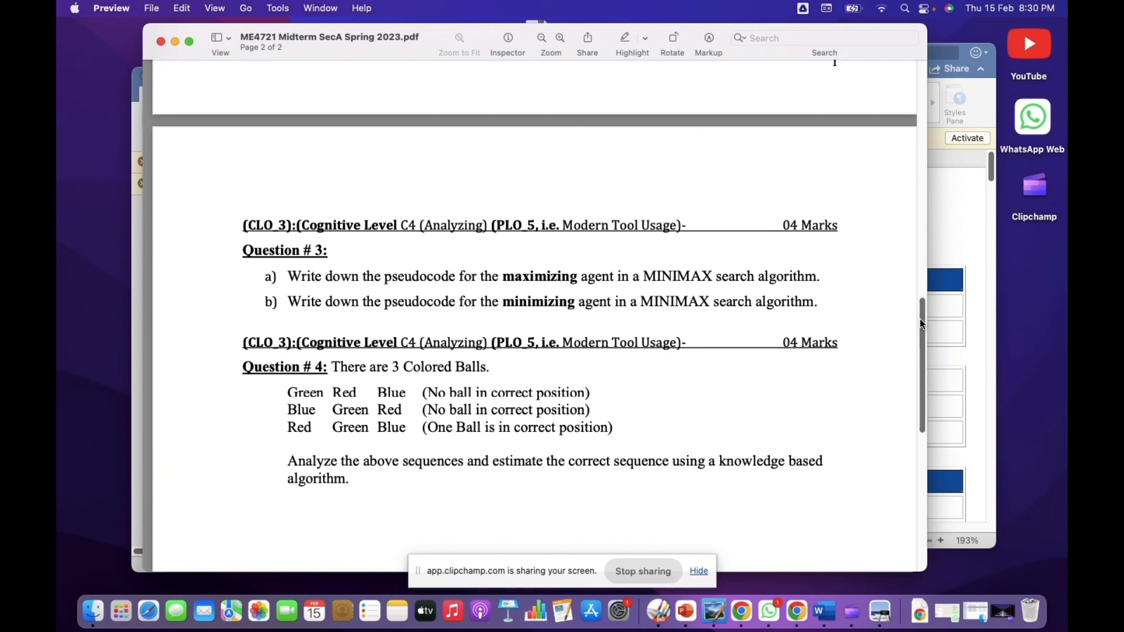
{"action": "left_click", "coordinate": [161, 42]}
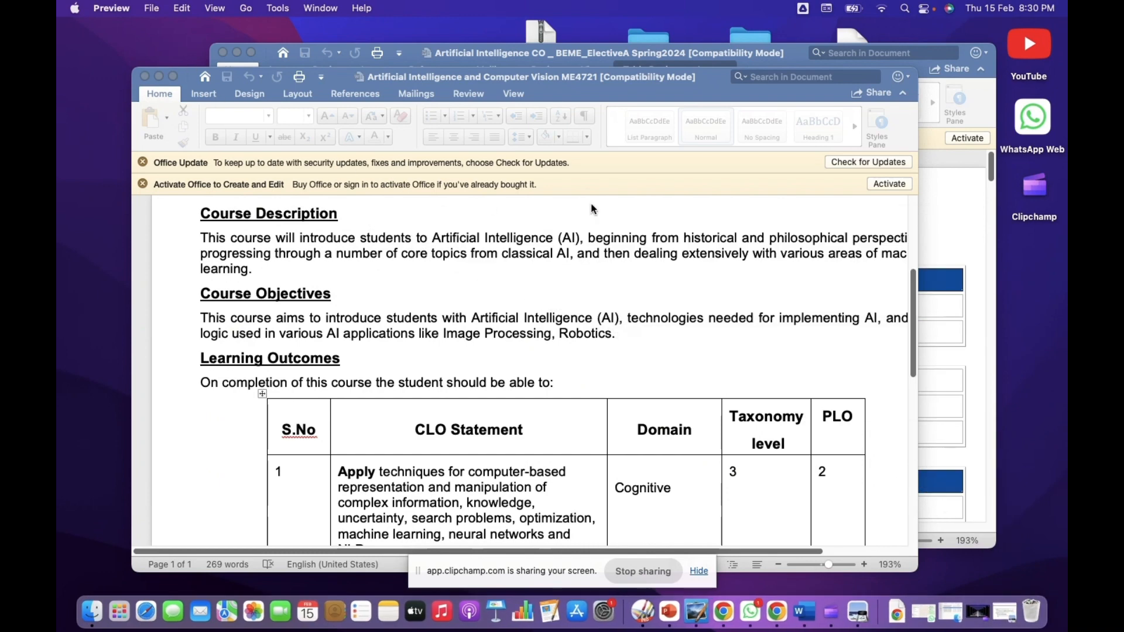
View the ME4721 Word document full screen, scroll through it, then restore its window.
{"action": "left_click", "coordinate": [328, 270]}
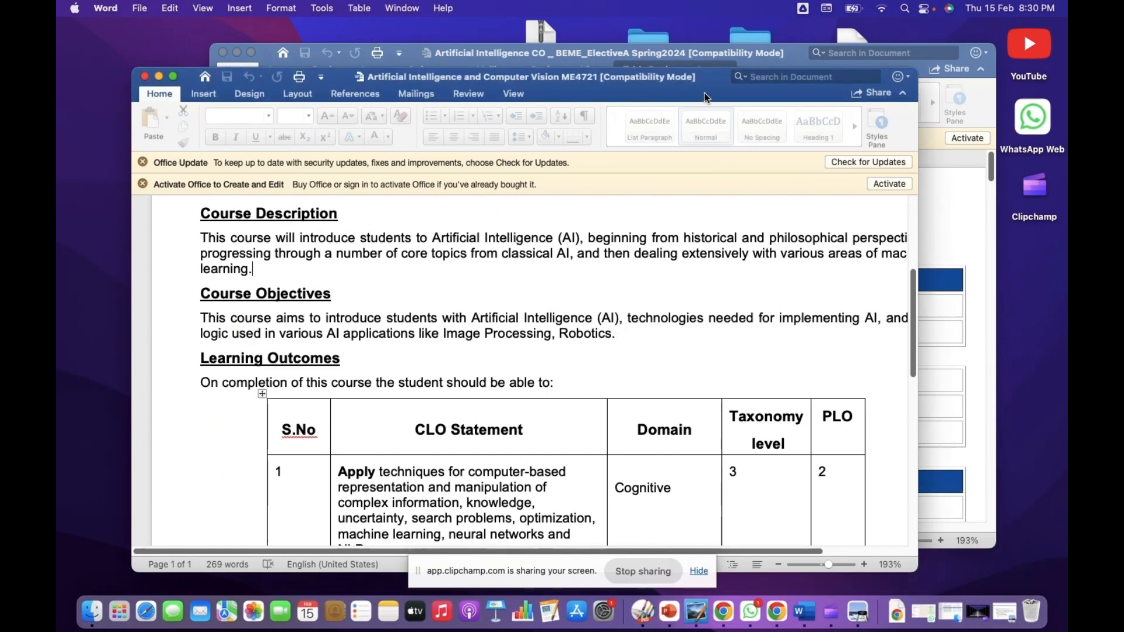
{"action": "left_click", "coordinate": [175, 78]}
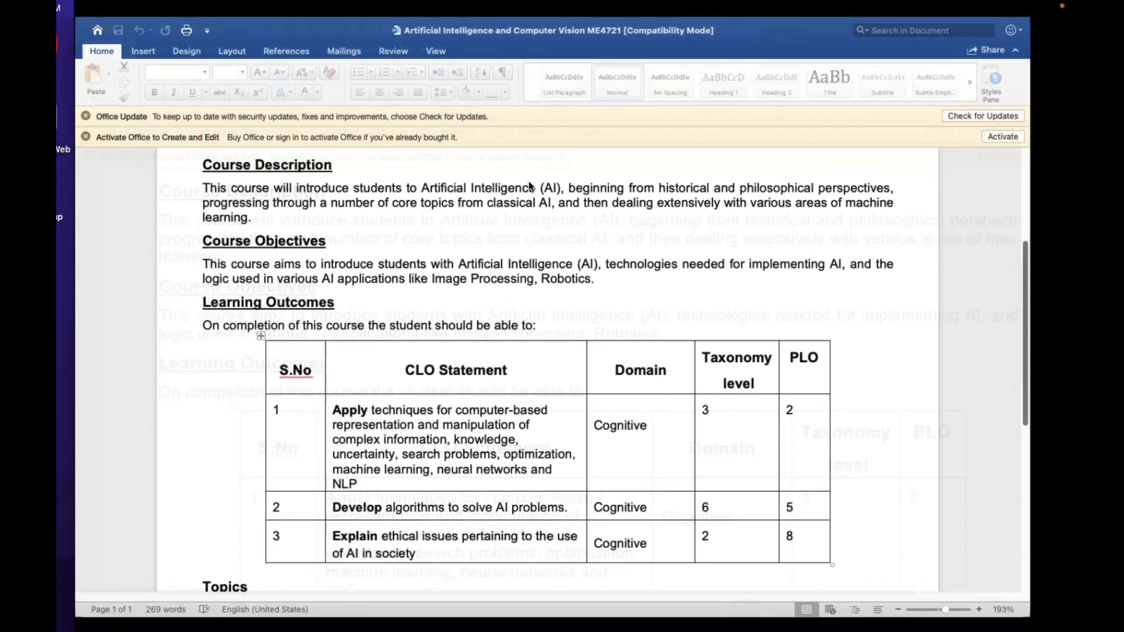
{"action": "scroll", "coordinate": [1061, 352], "scroll_direction": "down", "scroll_amount": 5}
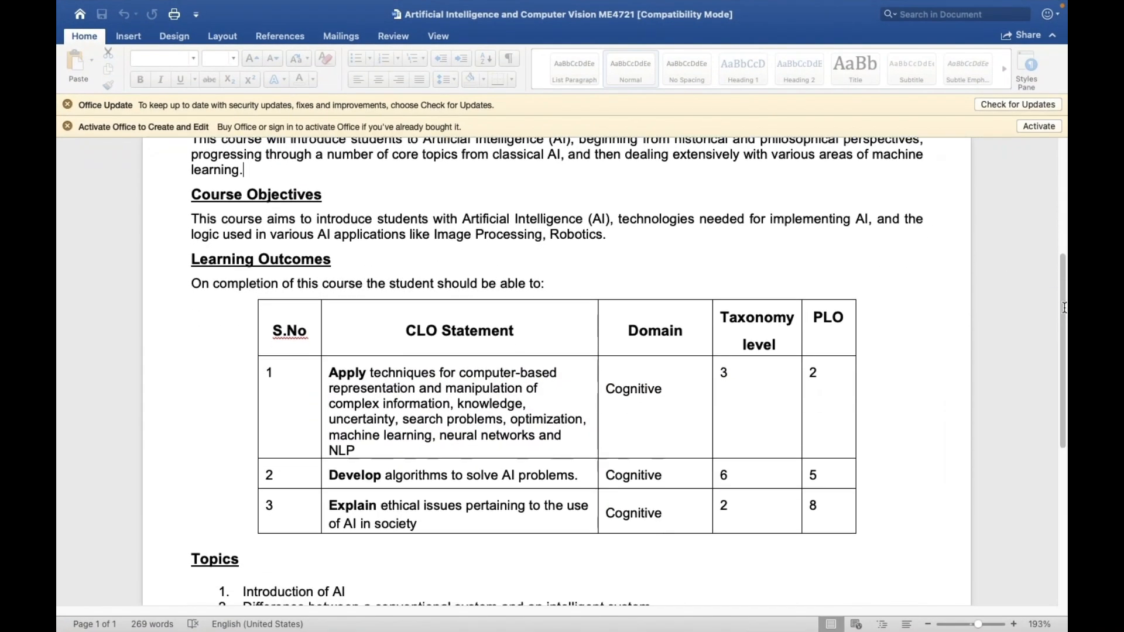
{"action": "scroll", "coordinate": [1061, 353], "scroll_direction": "down", "scroll_amount": 8}
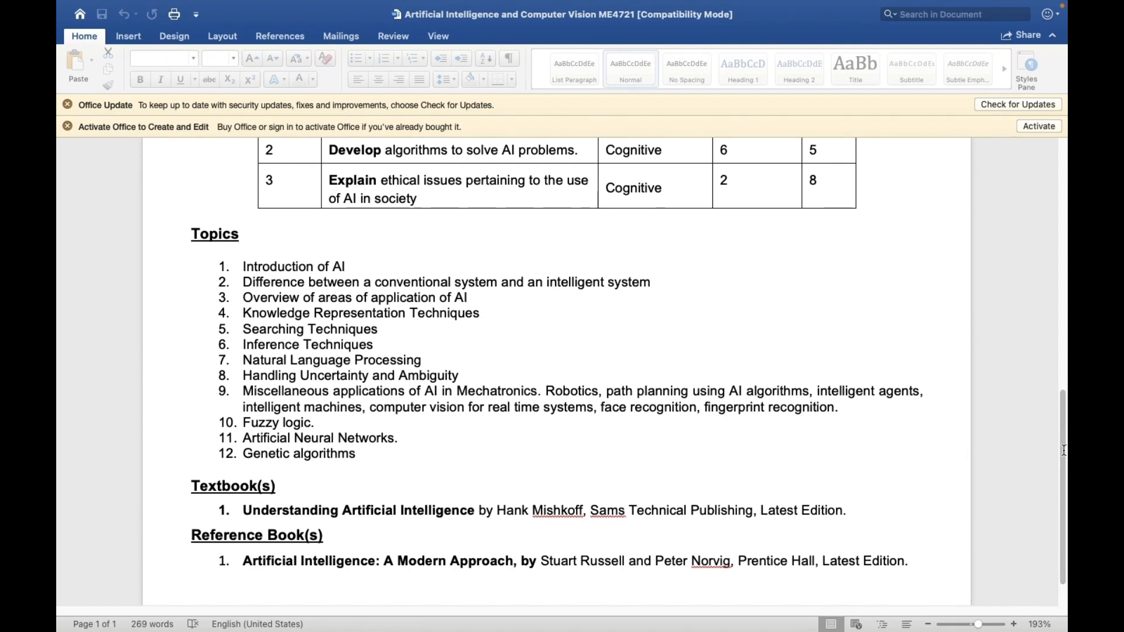
{"action": "left_click_drag", "start_coordinate": [1064, 450], "coordinate": [1065, 208]}
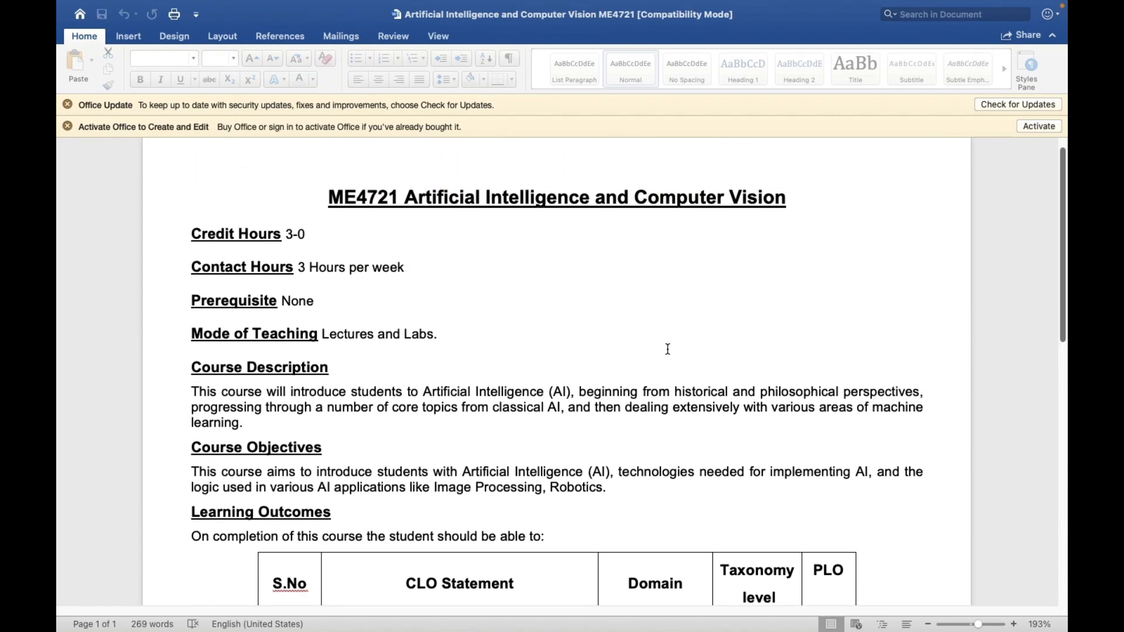
{"action": "mouse_move", "coordinate": [567, 2]}
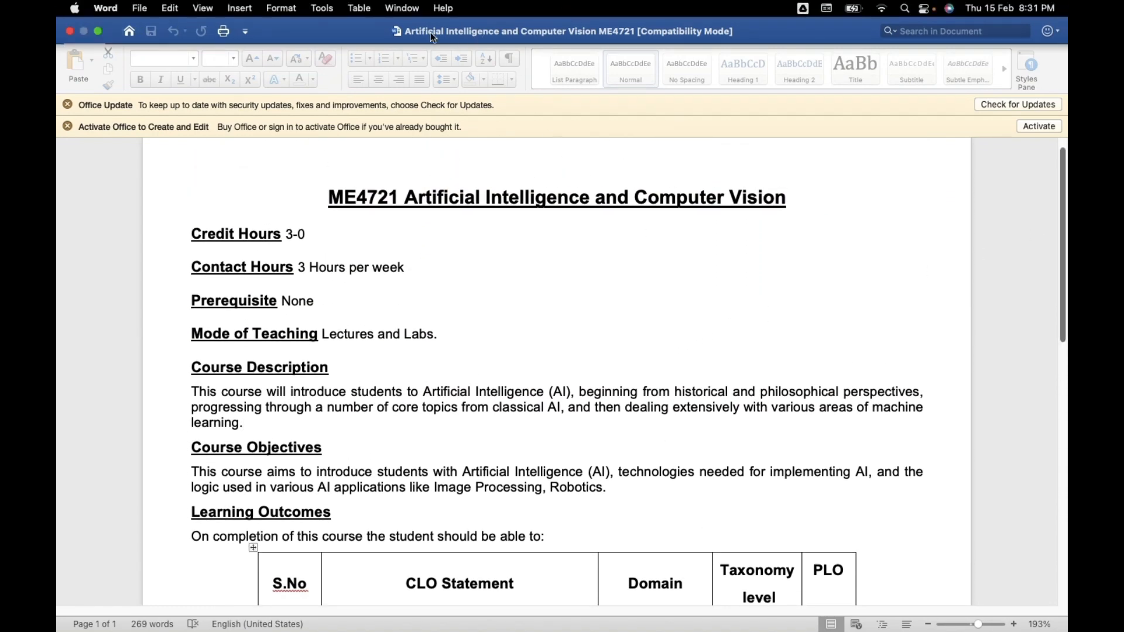
{"action": "left_click", "coordinate": [98, 32]}
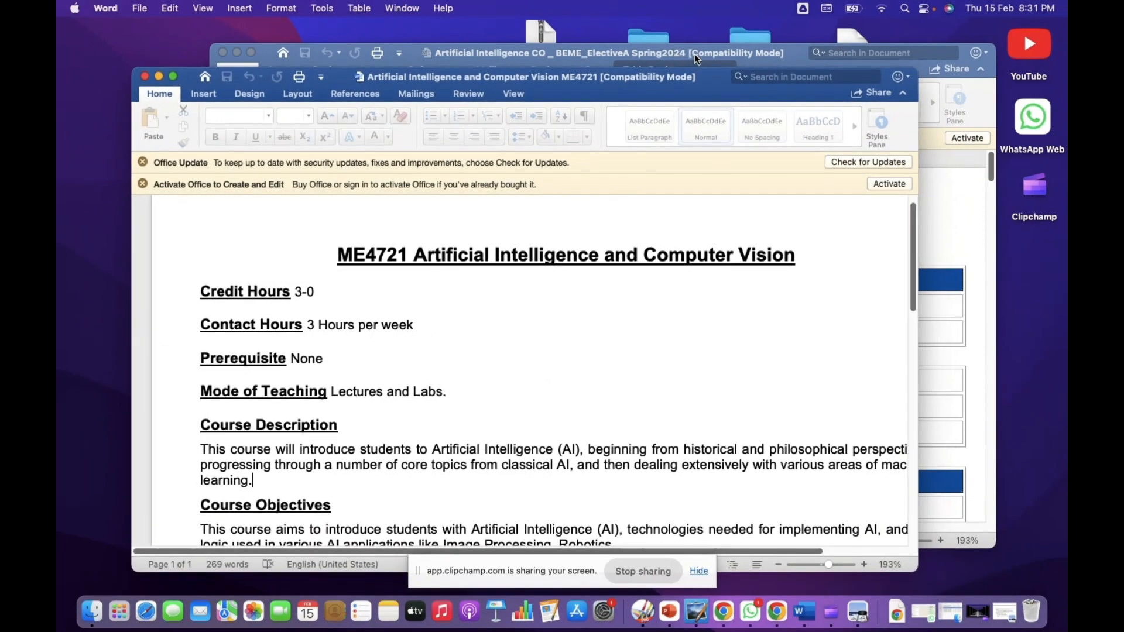
Bring the BEME_ElectiveA Spring2024 outline forward full screen and scroll through its class details.
{"action": "left_click", "coordinate": [695, 54]}
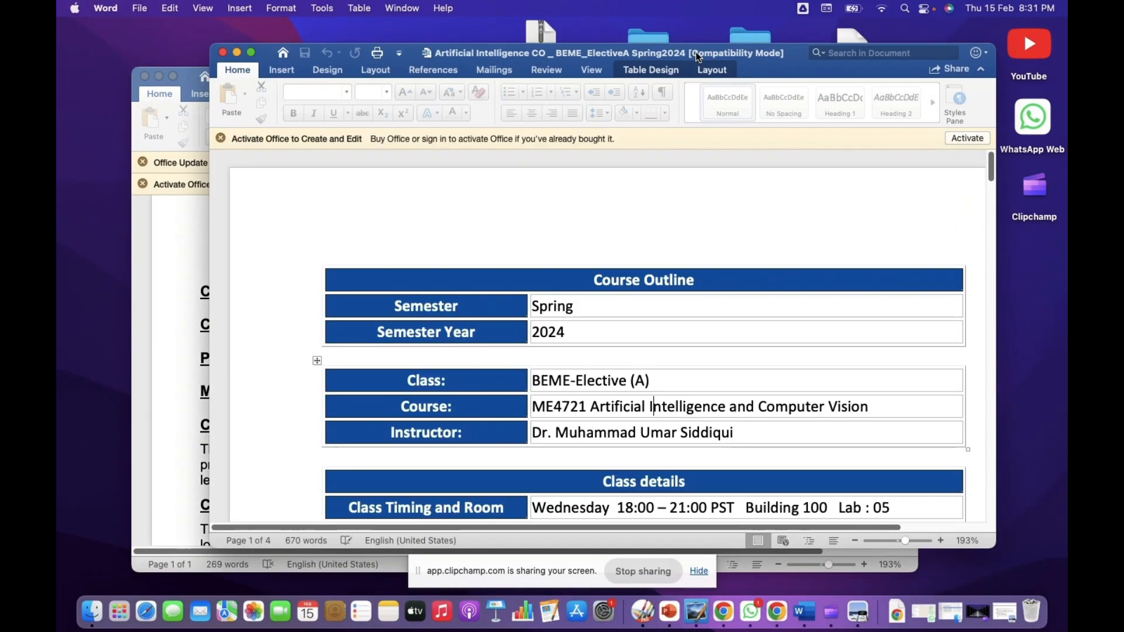
{"action": "left_click", "coordinate": [251, 54]}
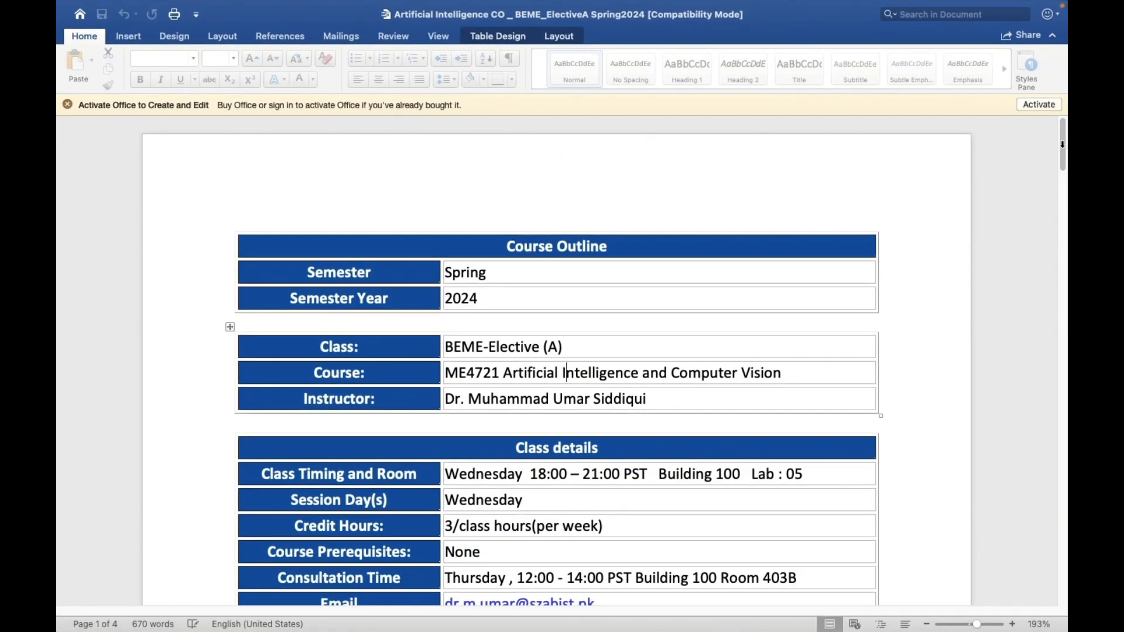
{"action": "left_click_drag", "start_coordinate": [1063, 145], "coordinate": [1064, 153]}
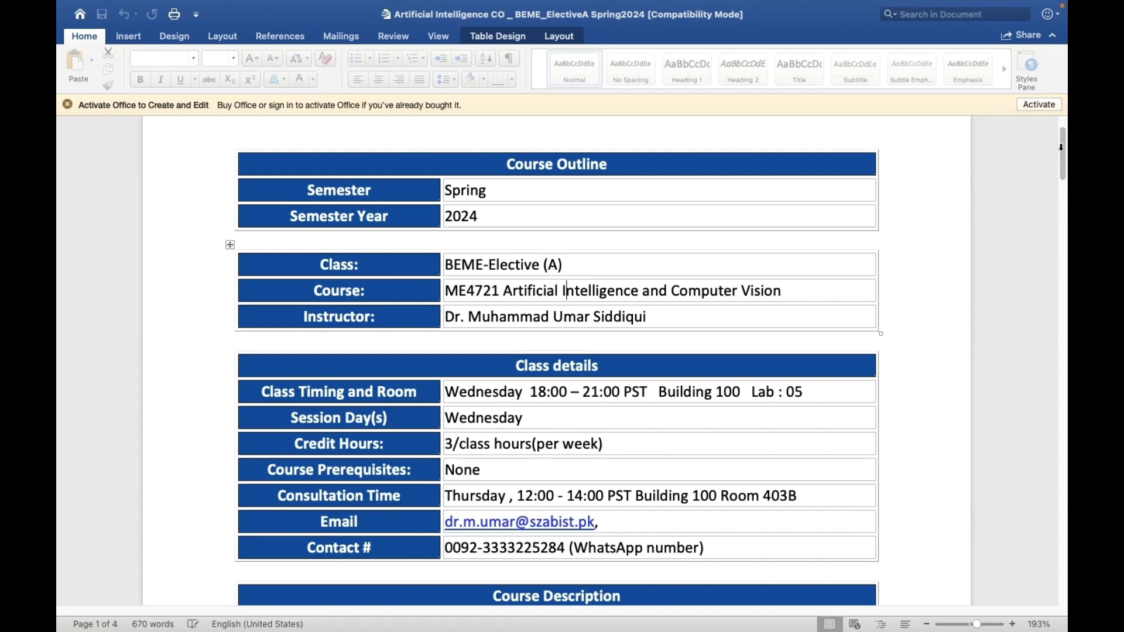
{"action": "scroll", "coordinate": [1063, 163], "scroll_direction": "down", "scroll_amount": 3}
{"action": "scroll", "coordinate": [1063, 161], "scroll_direction": "up", "scroll_amount": 2}
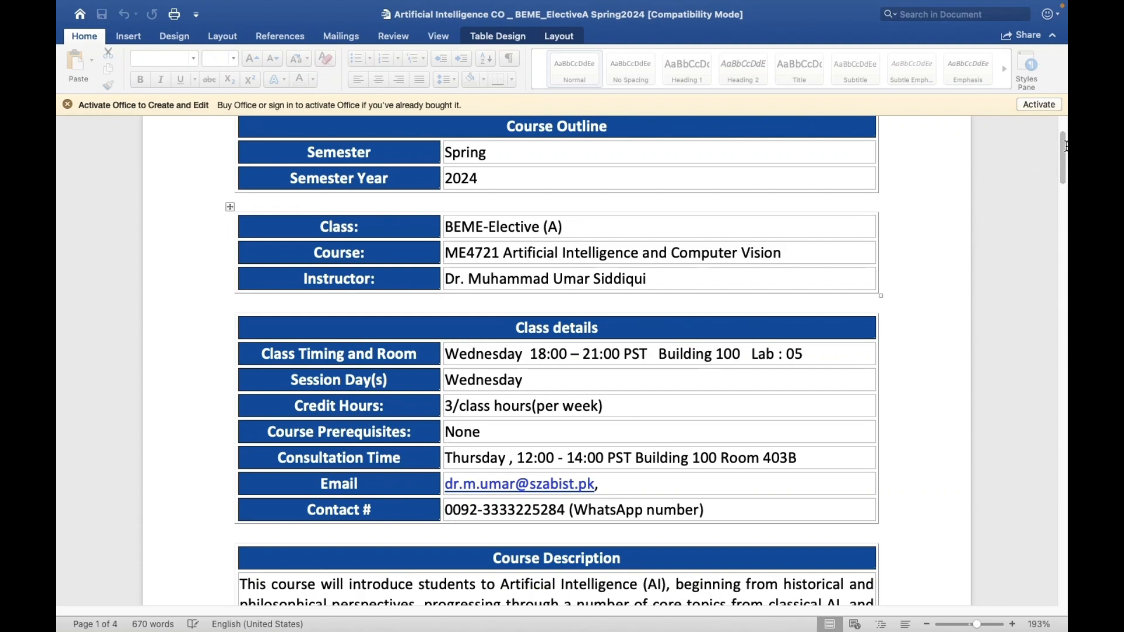
{"action": "left_click_drag", "start_coordinate": [1066, 146], "coordinate": [1064, 162]}
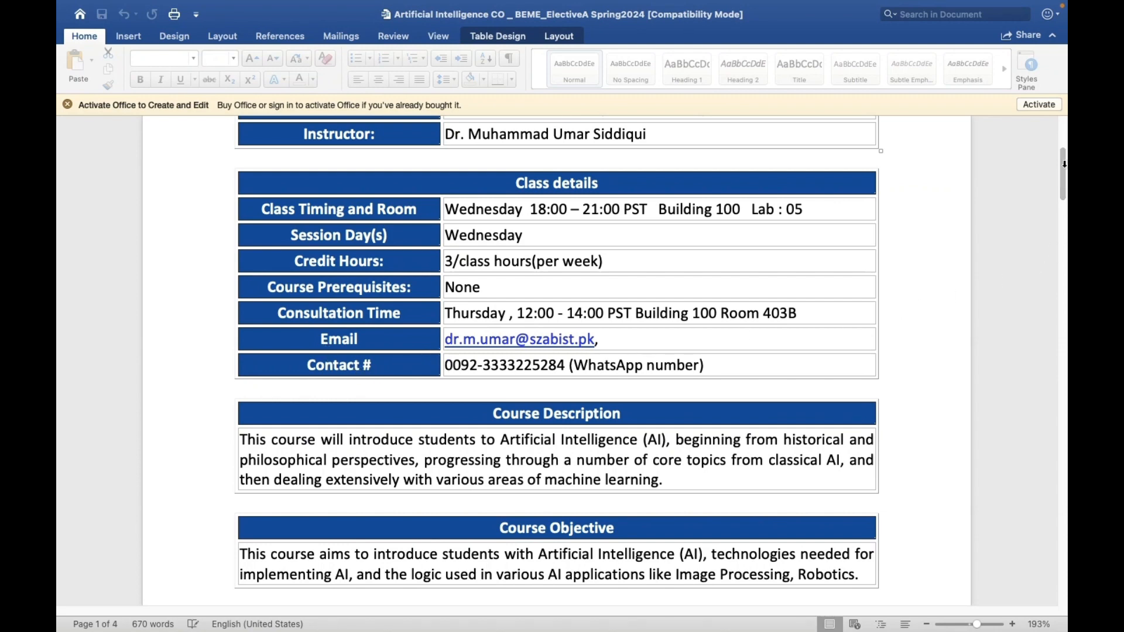
{"action": "scroll", "coordinate": [1064, 165], "scroll_direction": "down", "scroll_amount": 4}
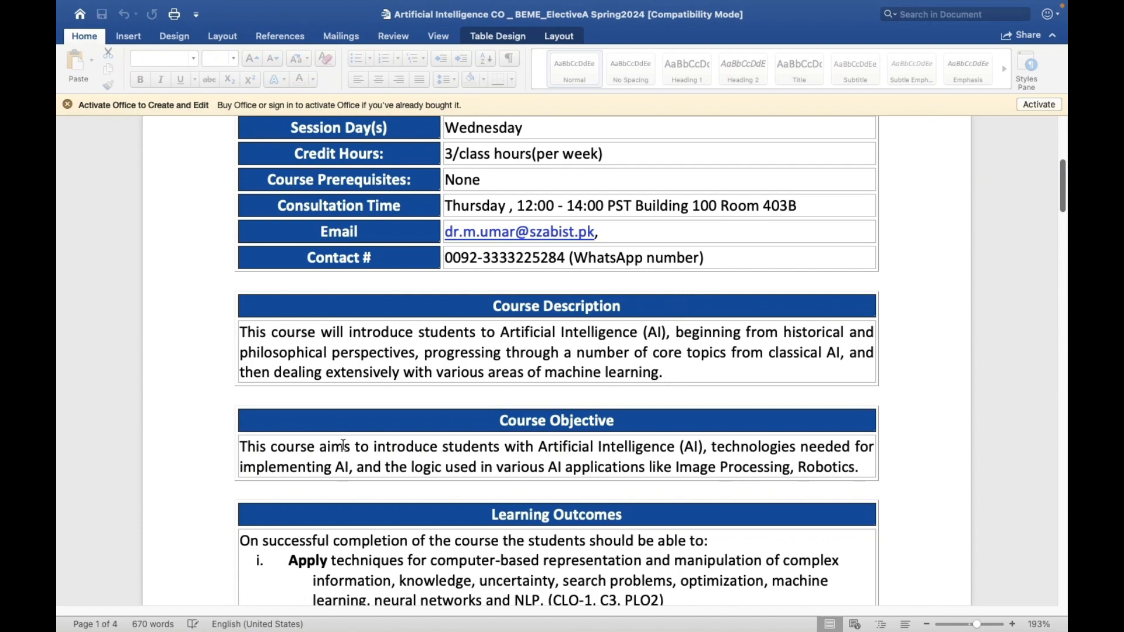
{"action": "left_click_drag", "start_coordinate": [1063, 172], "coordinate": [1063, 194]}
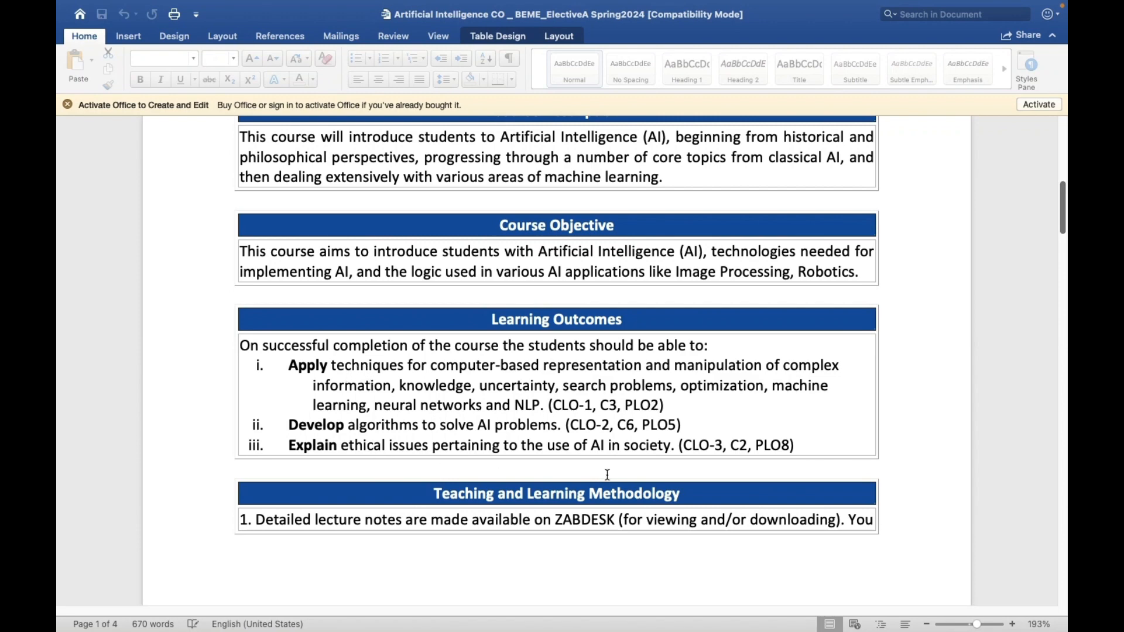
{"action": "left_click_drag", "start_coordinate": [1064, 188], "coordinate": [1065, 250]}
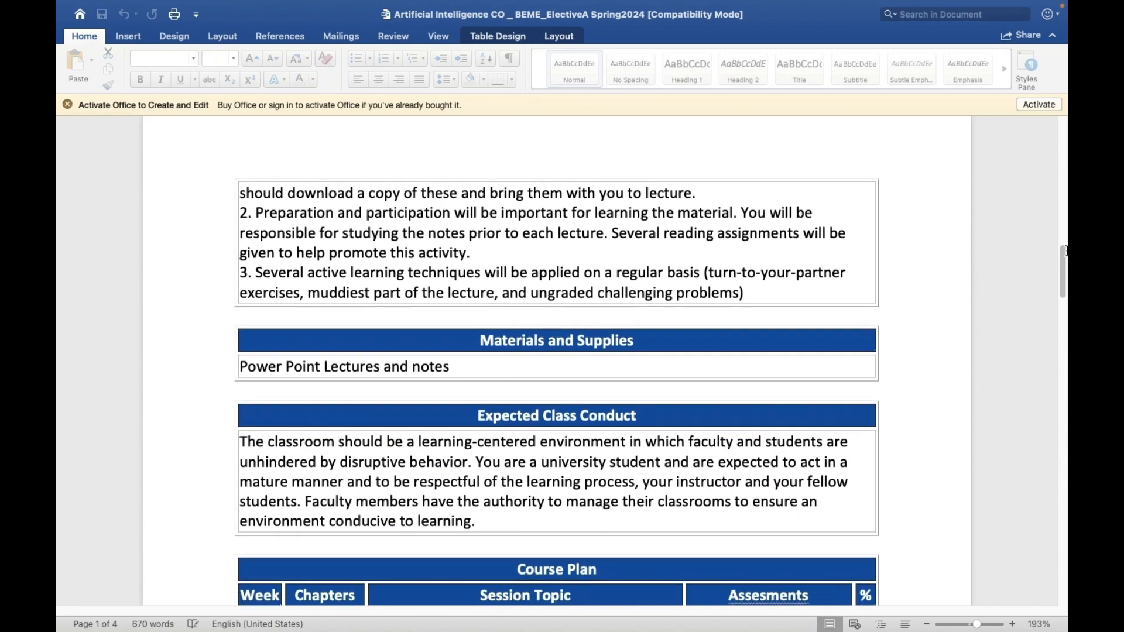
{"action": "left_click_drag", "start_coordinate": [1065, 251], "coordinate": [1066, 279]}
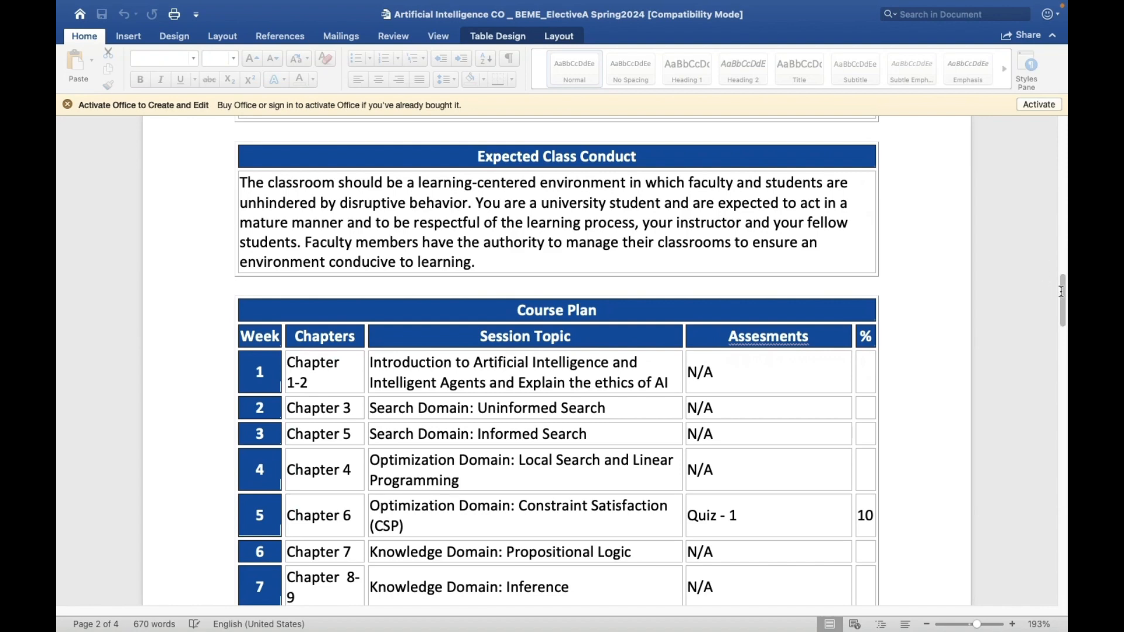
{"action": "mouse_move", "coordinate": [1062, 291]}
{"action": "left_mouse_down"}
{"action": "mouse_move", "coordinate": [1056, 387]}
{"action": "mouse_move", "coordinate": [1065, 310]}
{"action": "left_mouse_up"}
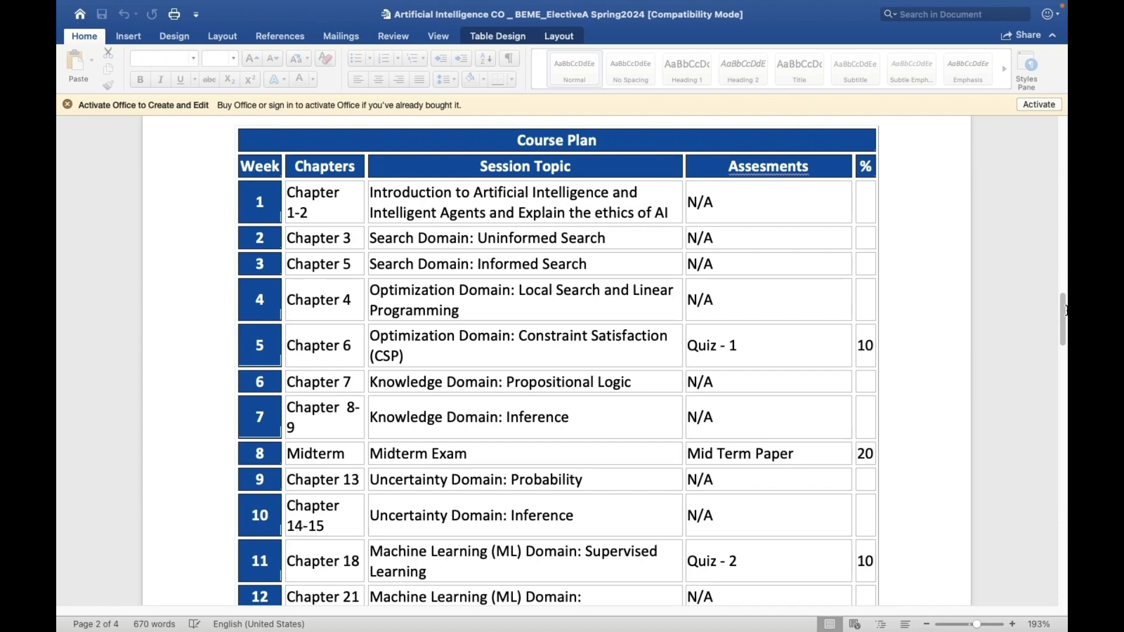
{"action": "left_click_drag", "start_coordinate": [1065, 311], "coordinate": [1065, 408]}
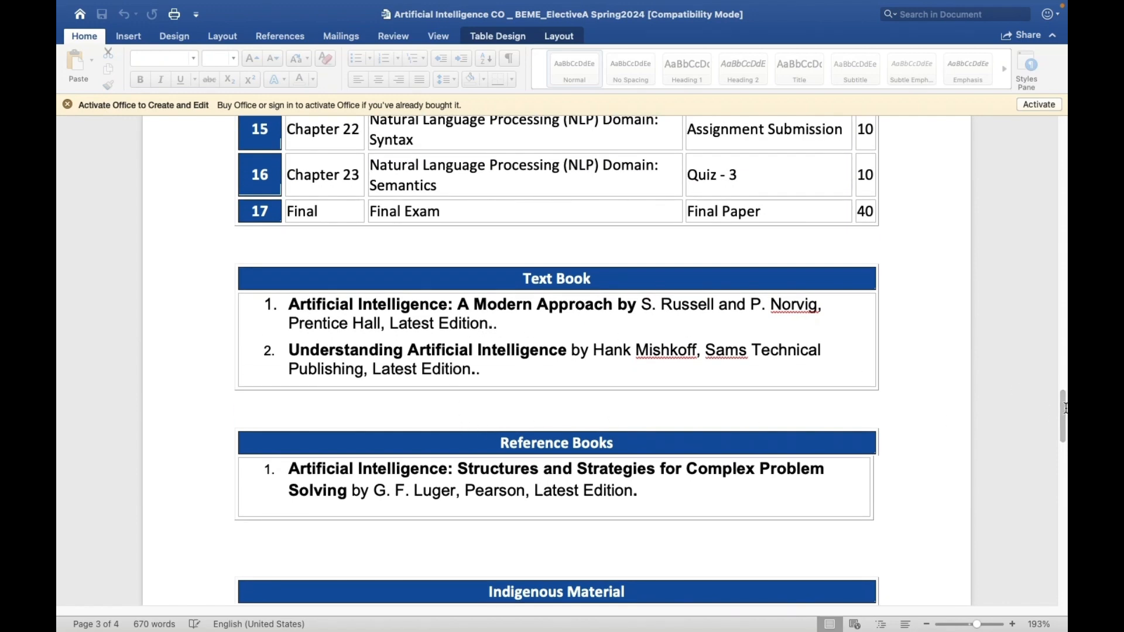
{"action": "left_click_drag", "start_coordinate": [1066, 409], "coordinate": [1066, 314]}
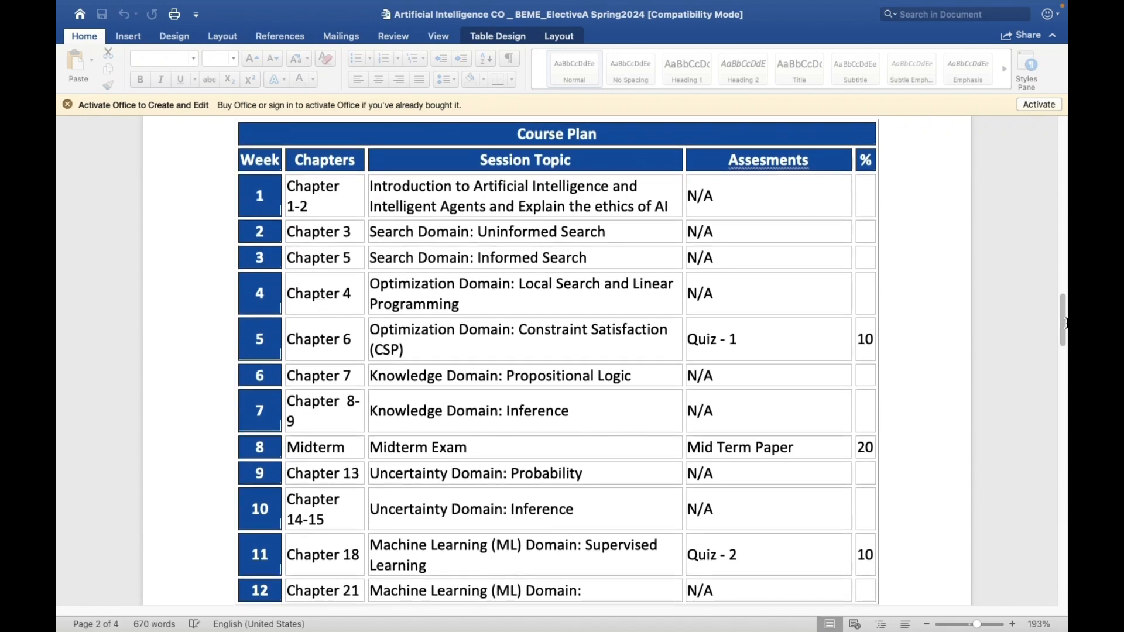
{"action": "left_click_drag", "start_coordinate": [1065, 324], "coordinate": [1065, 316]}
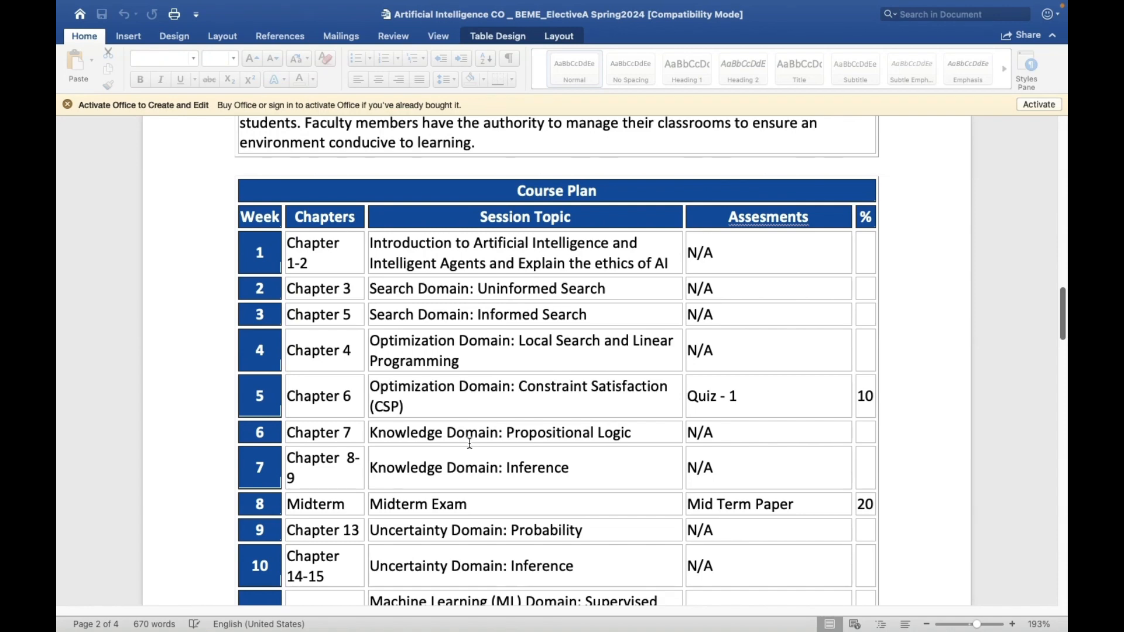
{"action": "mouse_move", "coordinate": [1063, 310]}
{"action": "left_mouse_down"}
{"action": "mouse_move", "coordinate": [1063, 343]}
{"action": "mouse_move", "coordinate": [1065, 320]}
{"action": "left_mouse_up"}
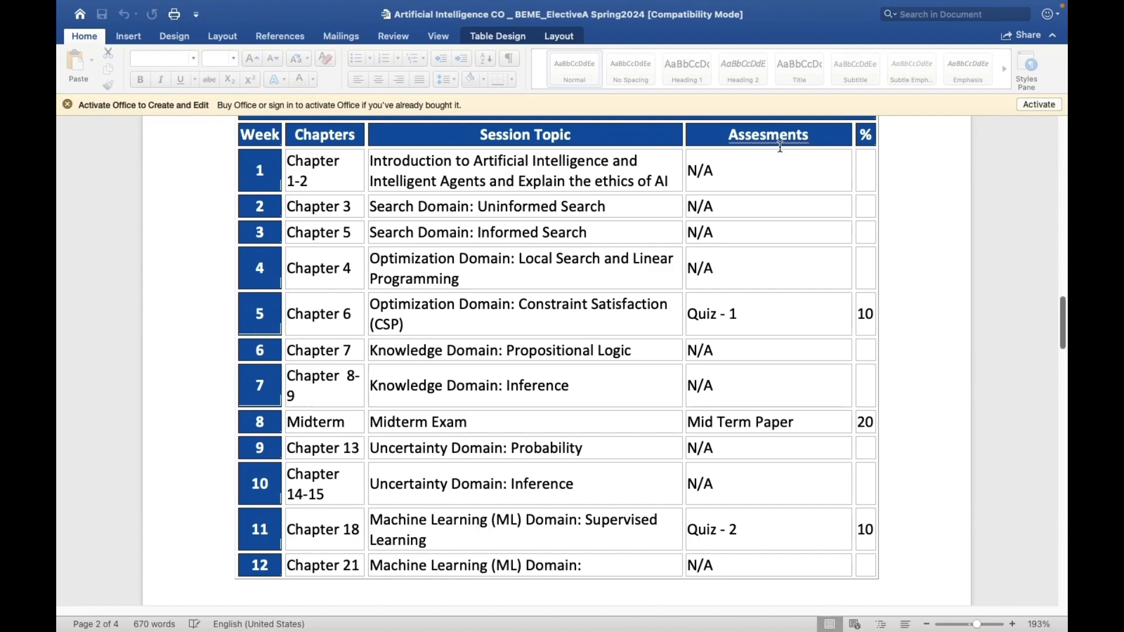
{"action": "left_click_drag", "start_coordinate": [1059, 335], "coordinate": [1066, 482]}
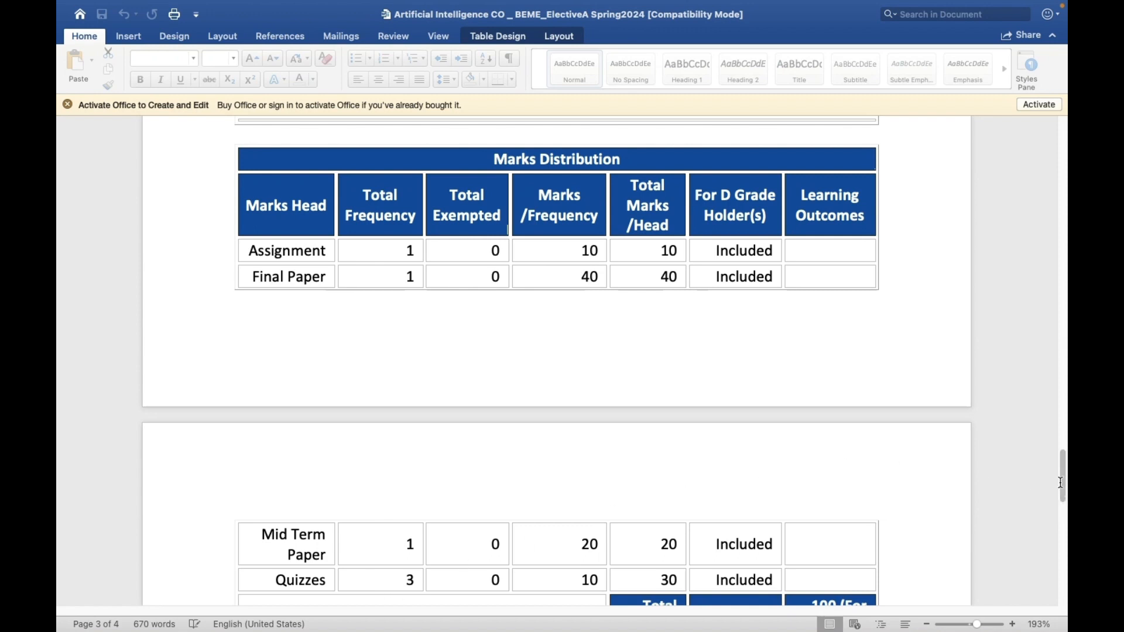
{"action": "left_click_drag", "start_coordinate": [1063, 484], "coordinate": [1063, 495]}
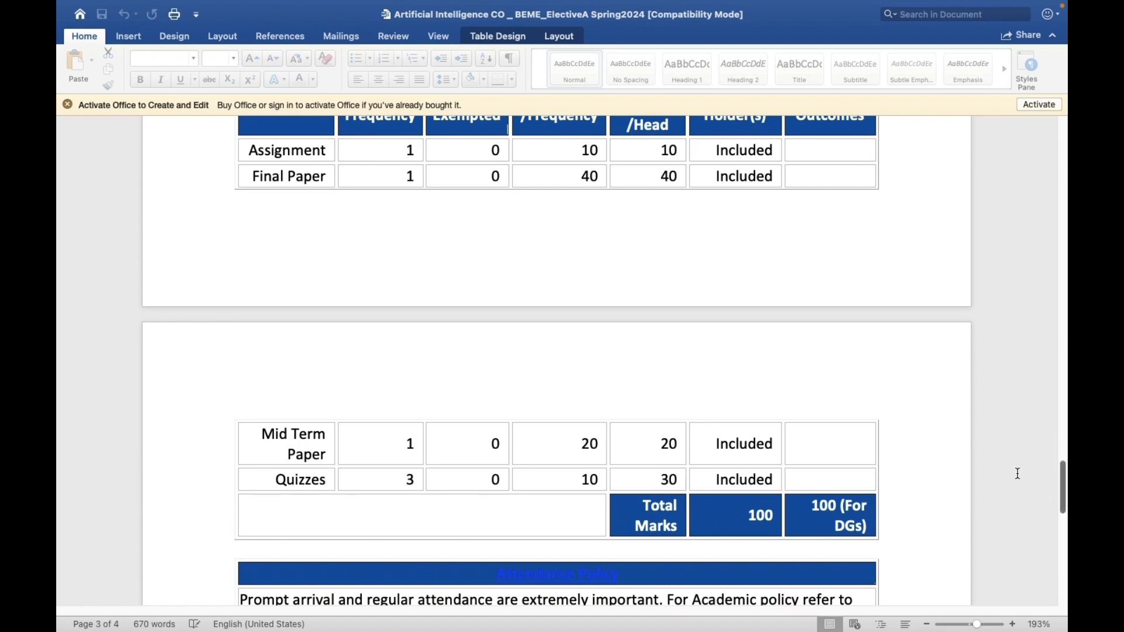
{"action": "left_click_drag", "start_coordinate": [1064, 481], "coordinate": [1065, 317]}
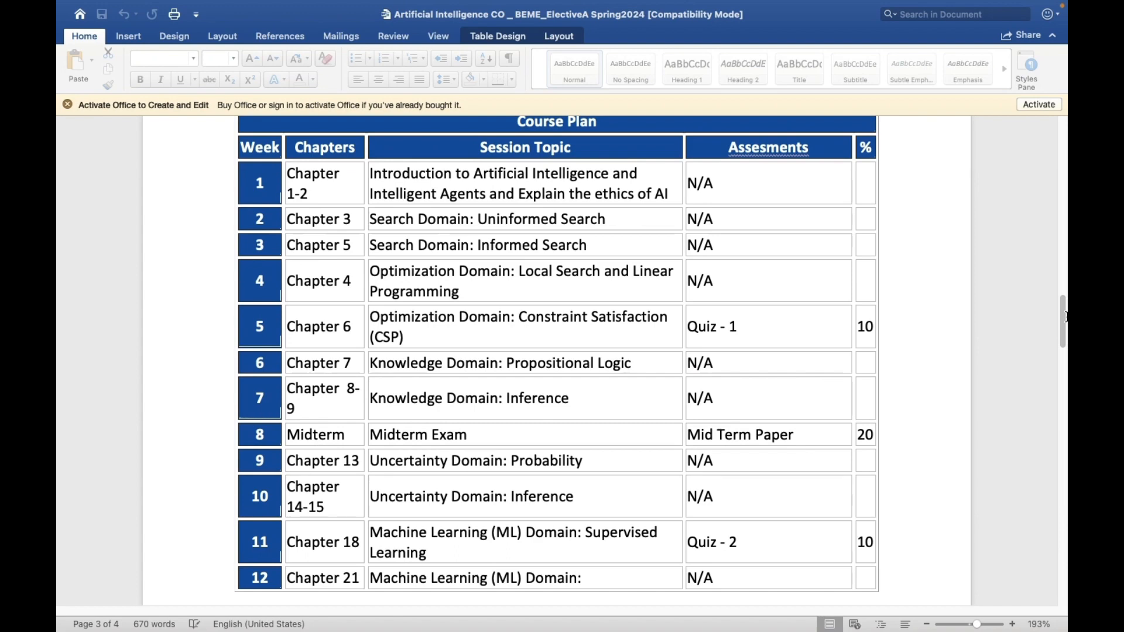
{"action": "left_click_drag", "start_coordinate": [1066, 317], "coordinate": [1066, 321]}
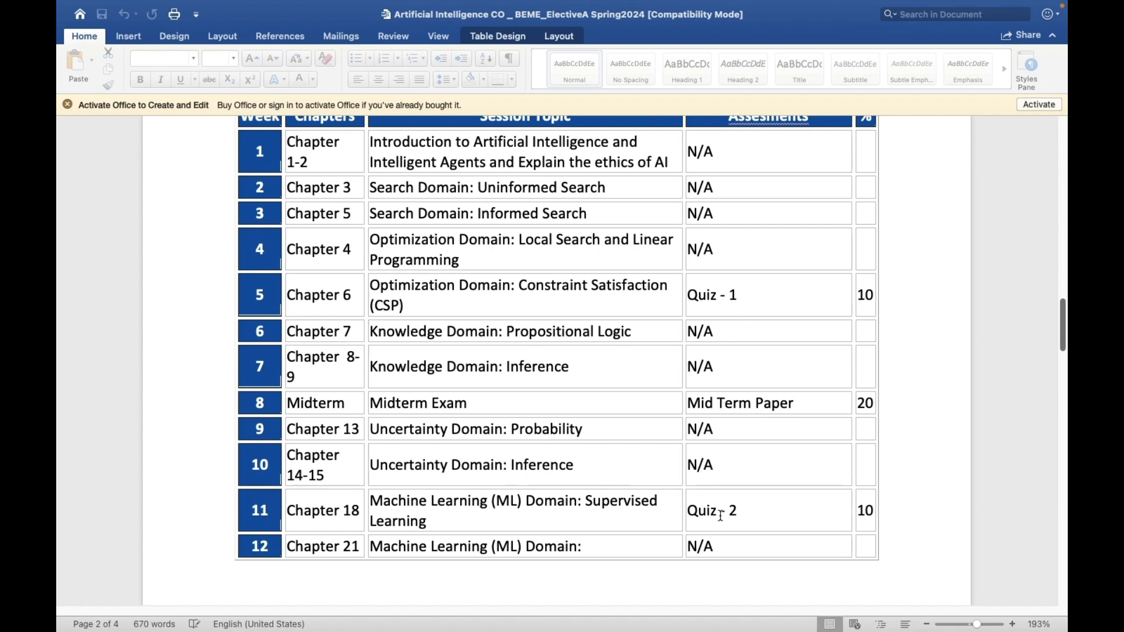
{"action": "scroll", "coordinate": [1063, 351], "scroll_direction": "down", "scroll_amount": 10}
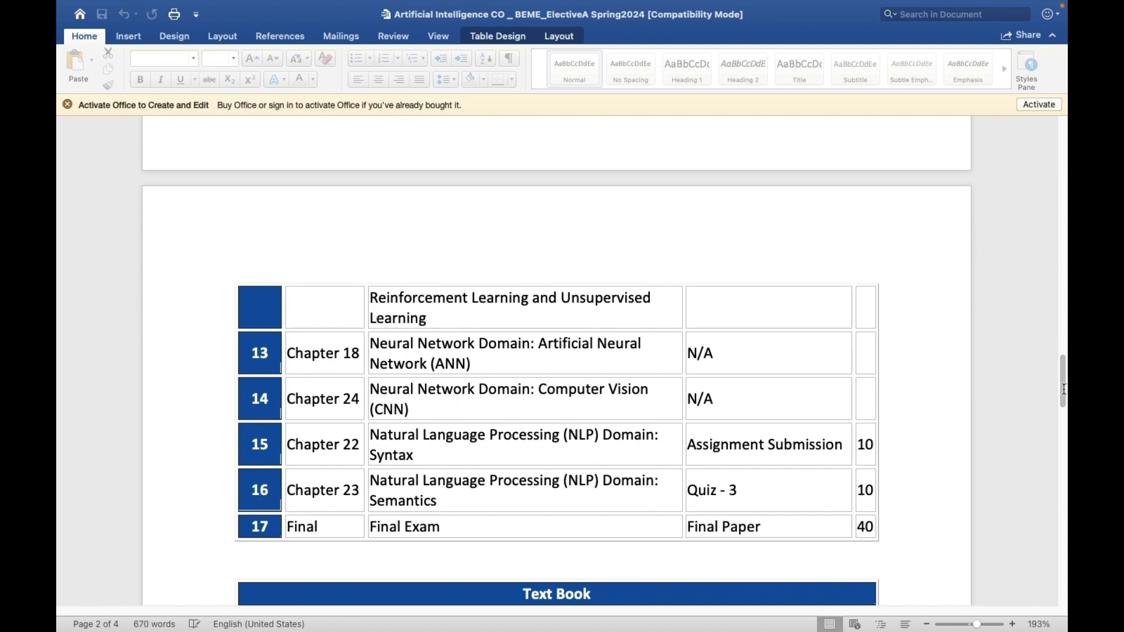
{"action": "left_click_drag", "start_coordinate": [1064, 386], "coordinate": [1066, 144]}
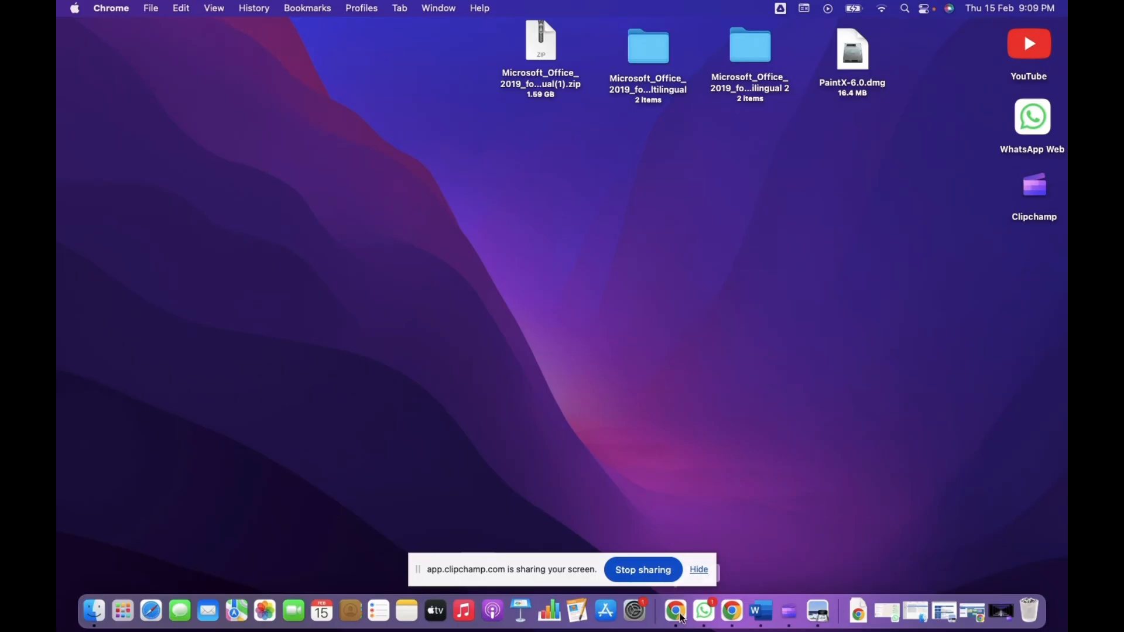
Switch to Chrome to show the ZabDesk Spring-2024 login page.
{"action": "left_click", "coordinate": [737, 609]}
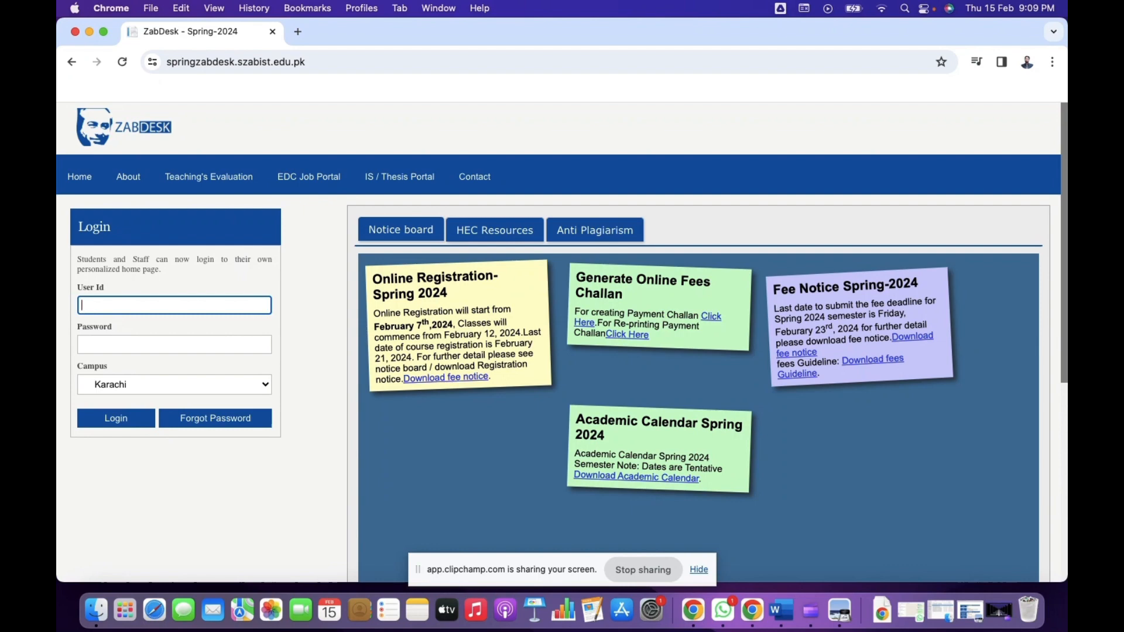
Sign in to ZabDesk with the faculty user ID and account password.
{"action": "type", "text": "drumar"}
{"action": "left_click", "coordinate": [138, 351]}
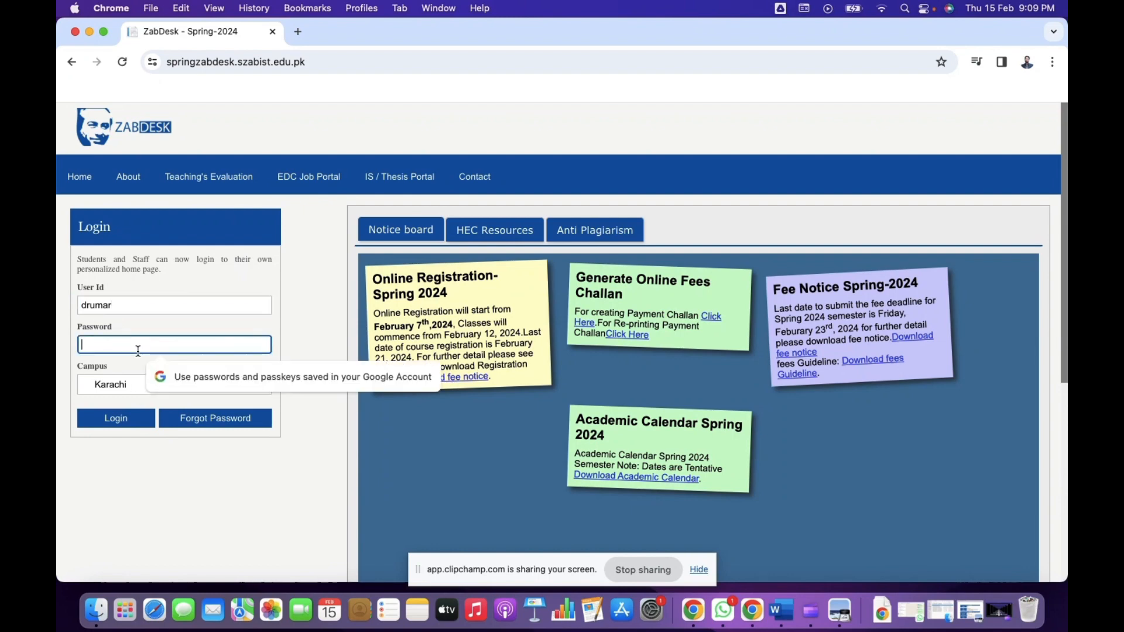
{"action": "type", "text": "•"}
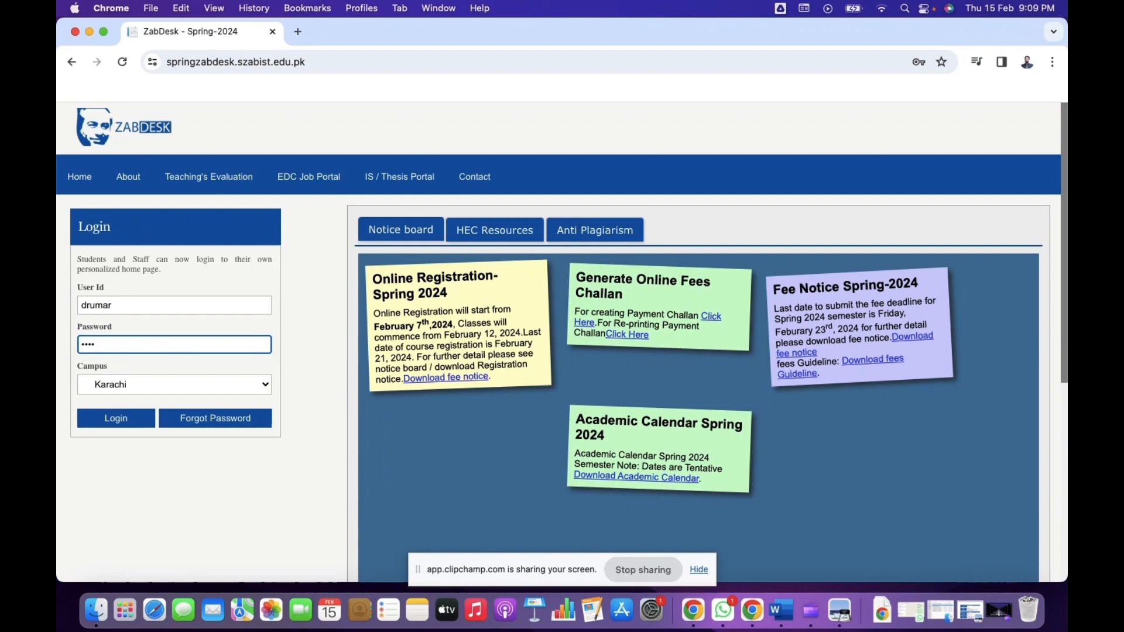
{"action": "type", "text": "•••"}
{"action": "left_click", "coordinate": [116, 418]}
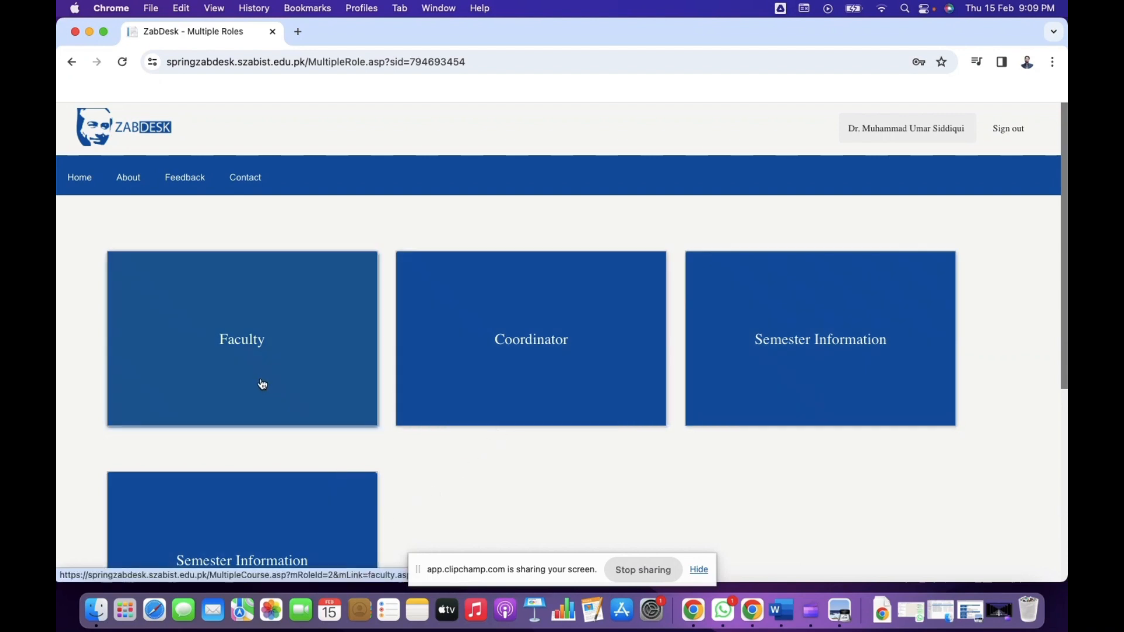
Enter the Faculty role and open the ME4721 Artificial Intelligence and Computer Vision course.
{"action": "left_click", "coordinate": [245, 352]}
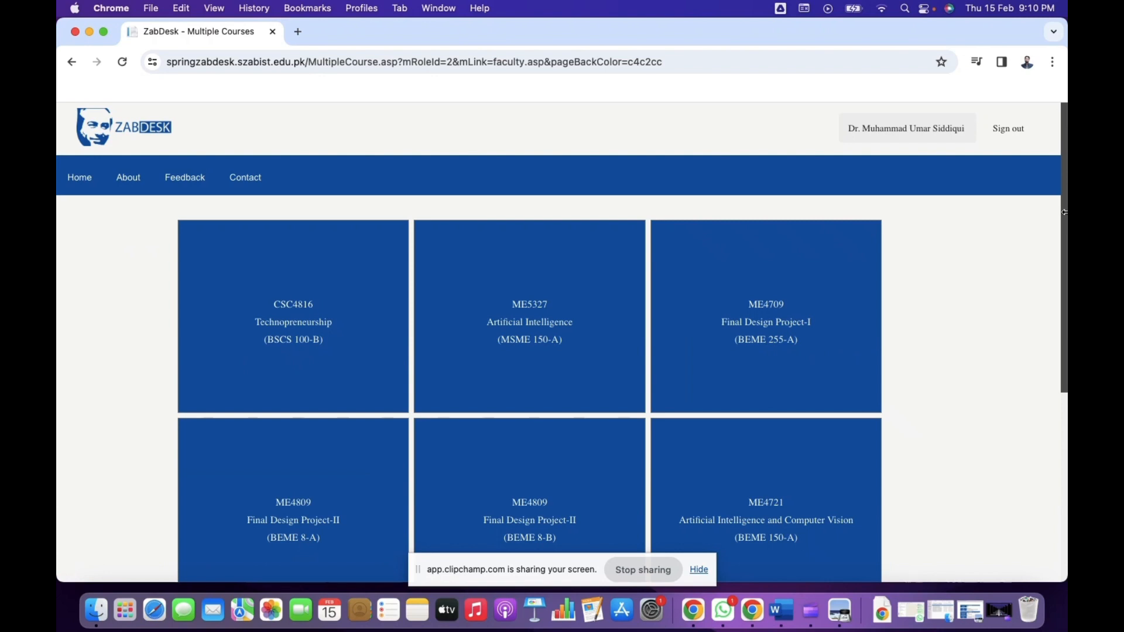
{"action": "left_click_drag", "start_coordinate": [1064, 216], "coordinate": [1065, 255]}
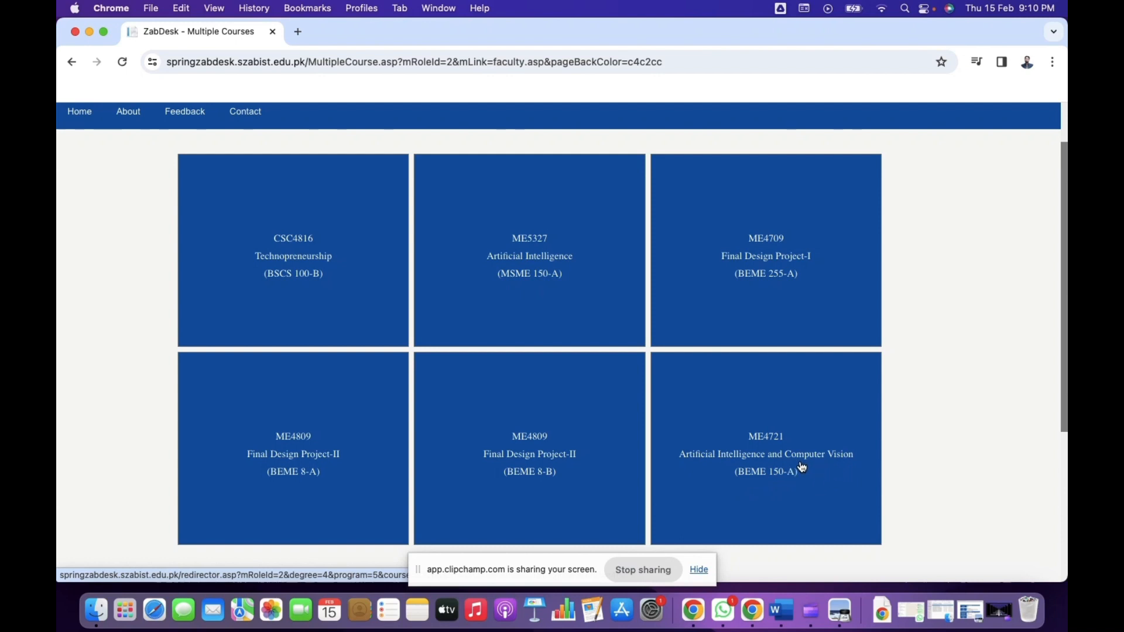
{"action": "left_click", "coordinate": [767, 456]}
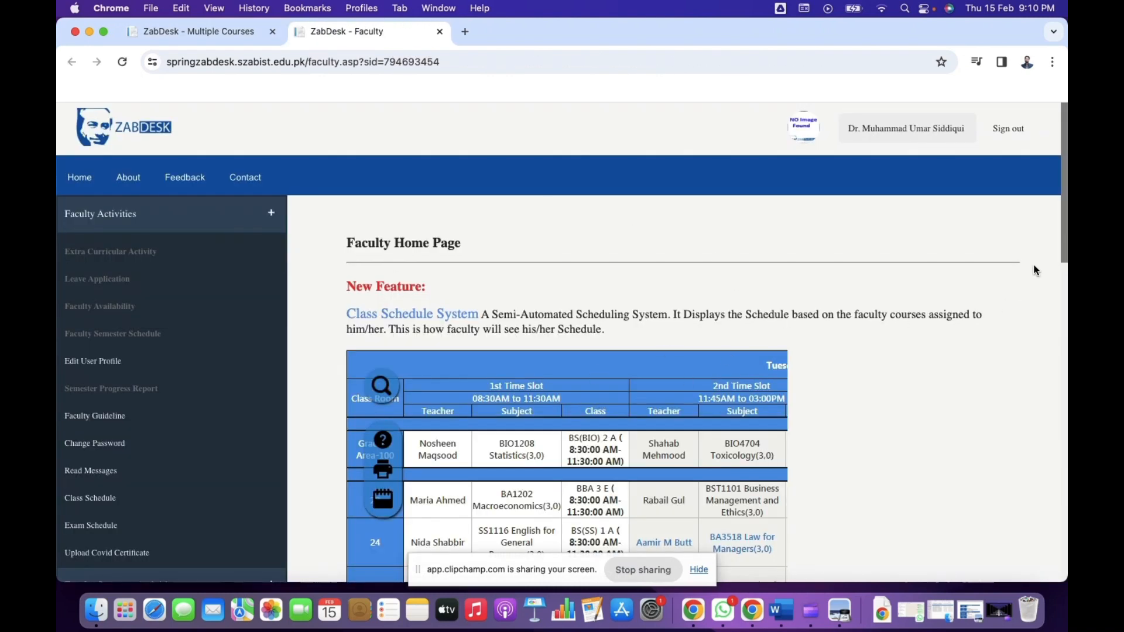
Open ME4721's Faculty Course Outline form, then bring up the PDF course plan.
{"action": "left_click_drag", "start_coordinate": [1065, 184], "coordinate": [1067, 207]}
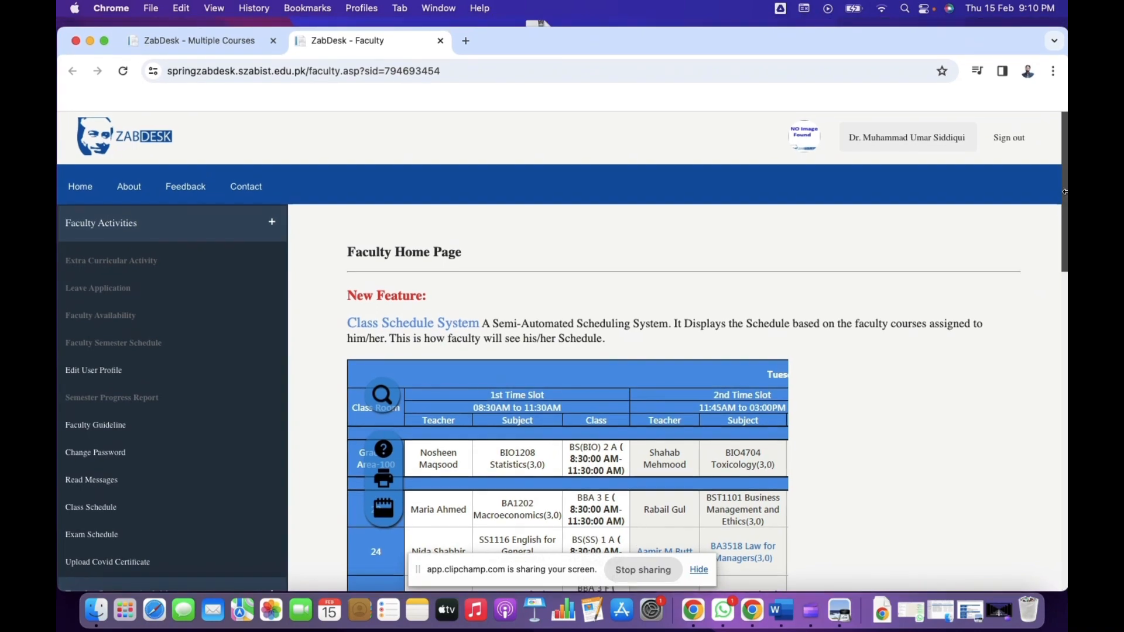
{"action": "left_click_drag", "start_coordinate": [1065, 194], "coordinate": [1061, 371]}
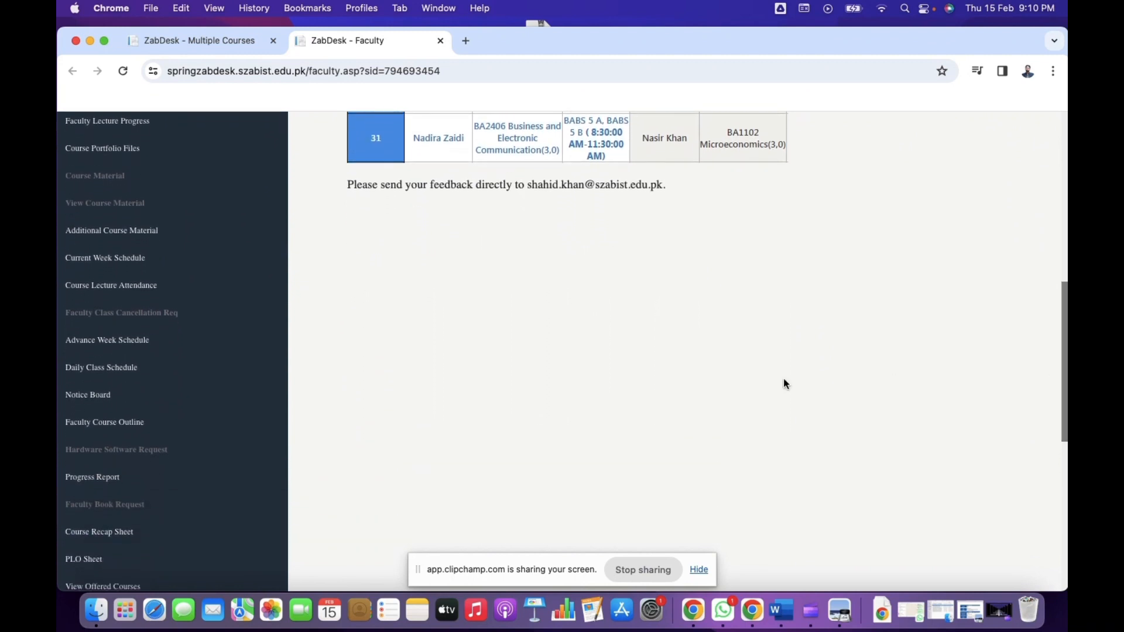
{"action": "left_click", "coordinate": [102, 436]}
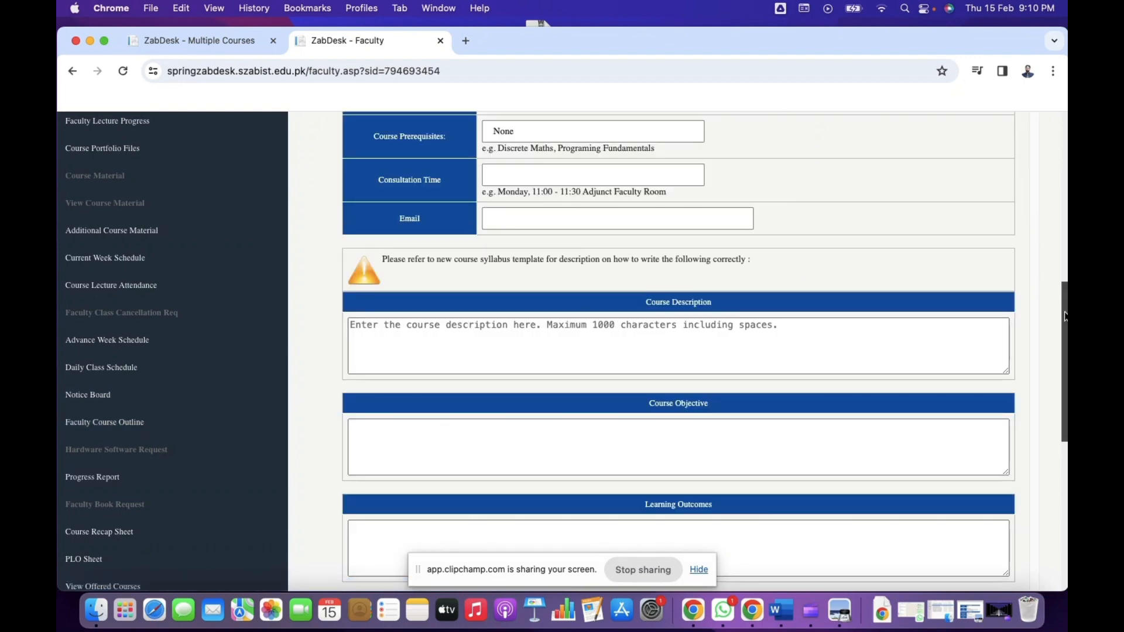
{"action": "left_click_drag", "start_coordinate": [1065, 316], "coordinate": [1064, 208]}
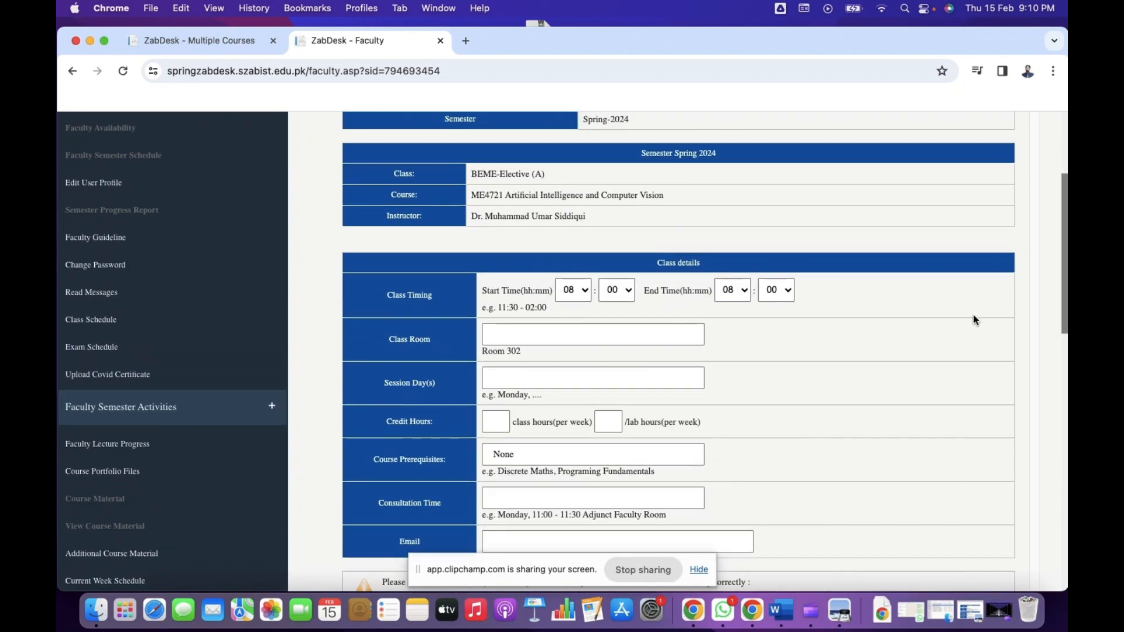
{"action": "left_click", "coordinate": [971, 612]}
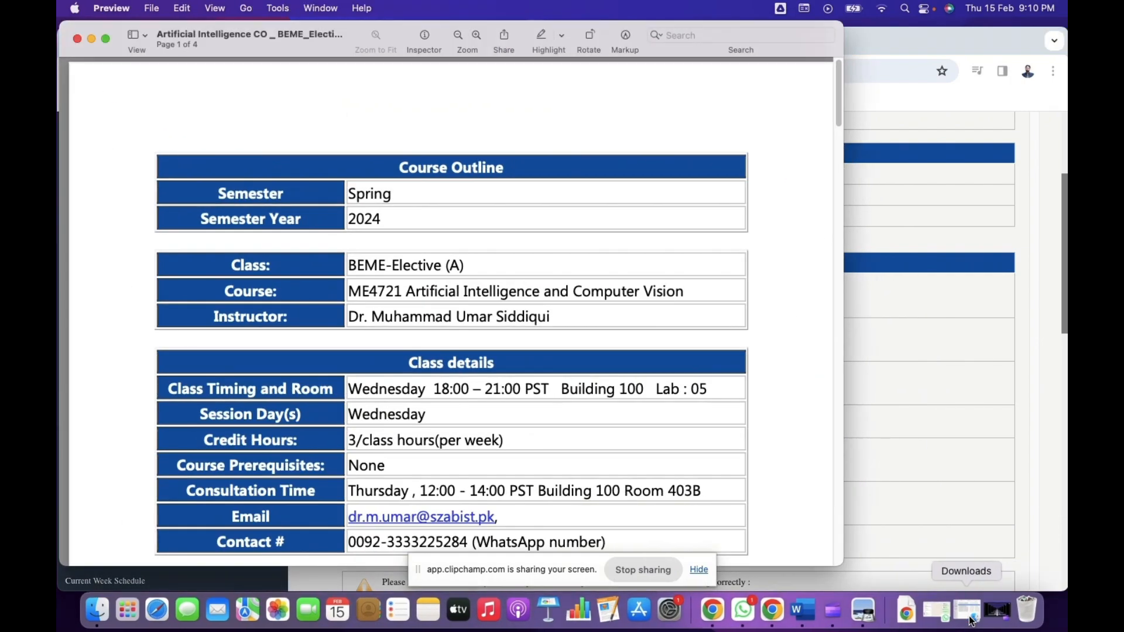
{"action": "left_click", "coordinate": [971, 620]}
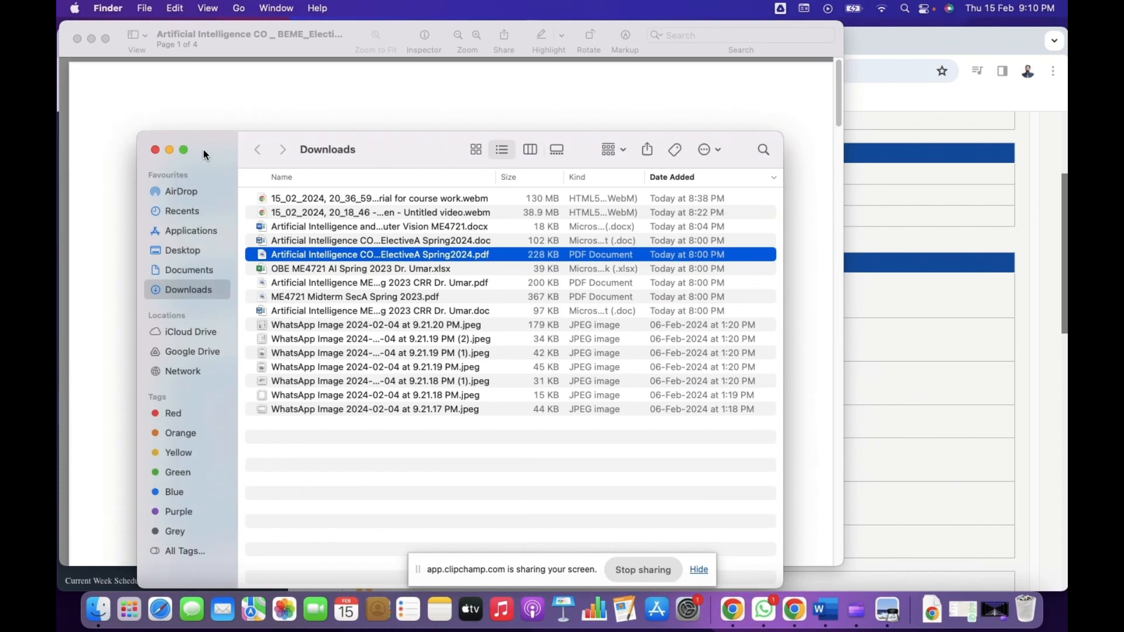
{"action": "left_click", "coordinate": [171, 151]}
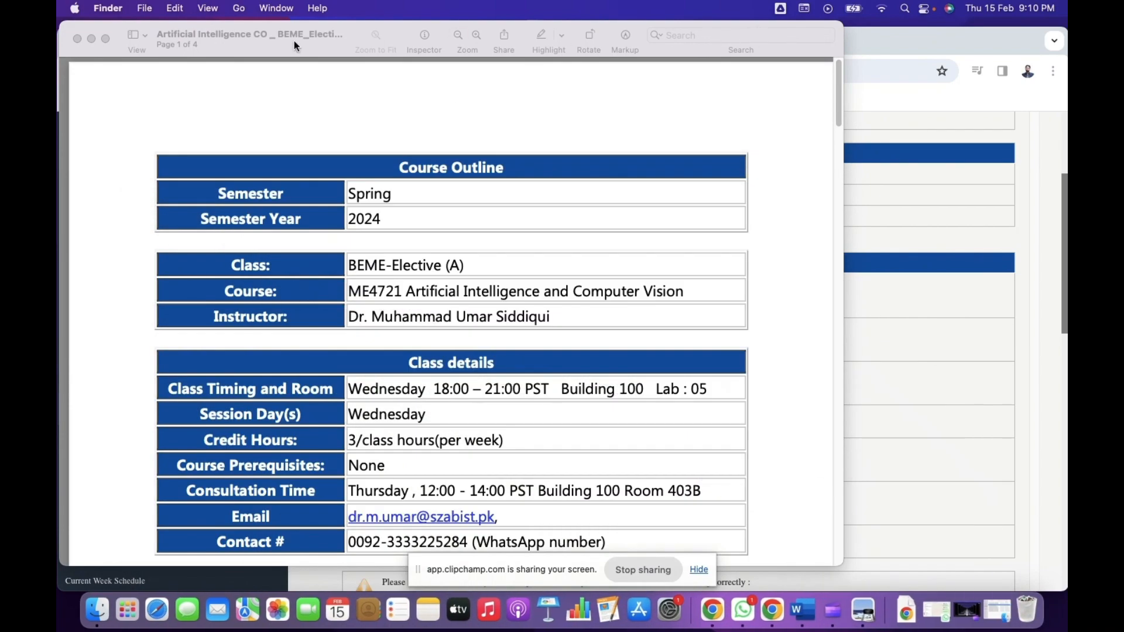
{"action": "left_click", "coordinate": [93, 38]}
{"action": "left_click", "coordinate": [93, 36]}
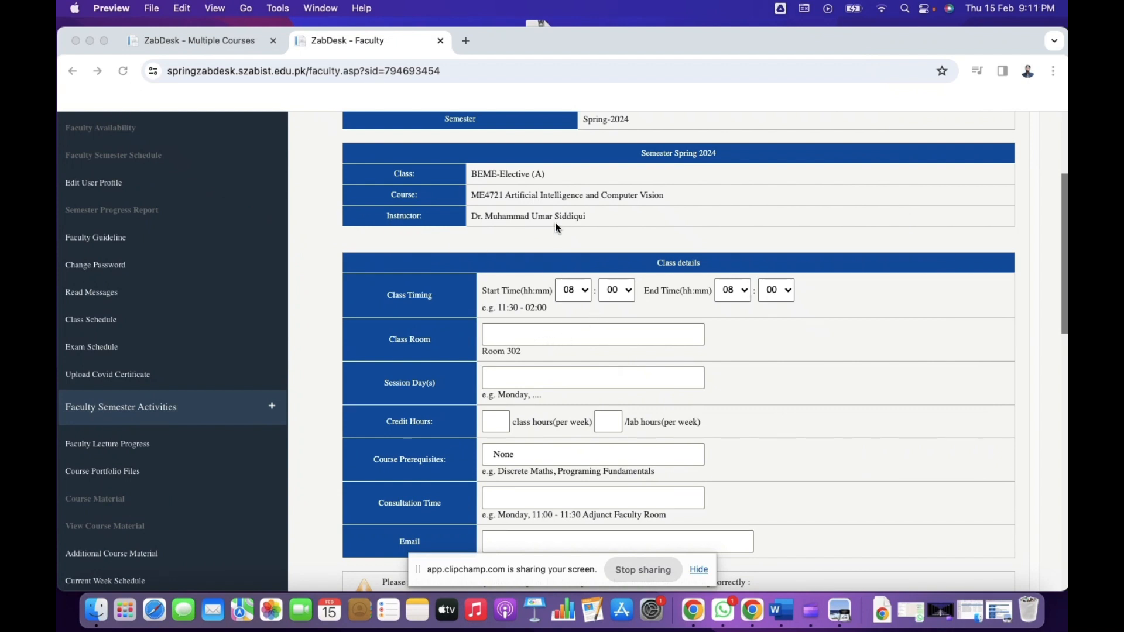
{"action": "left_click", "coordinate": [1067, 194]}
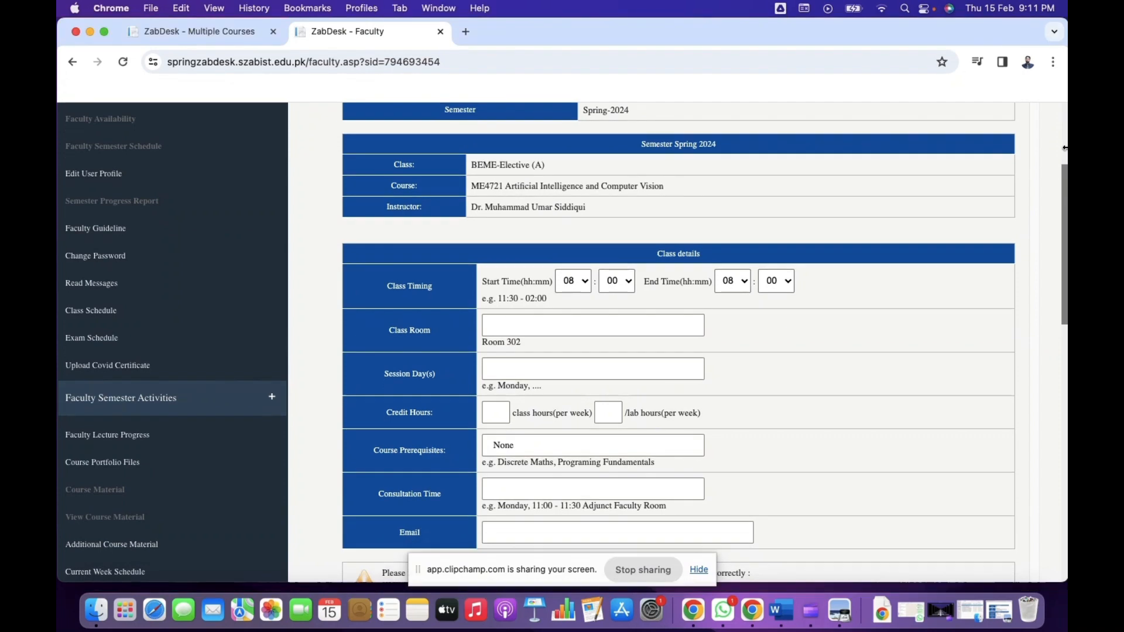
{"action": "left_click_drag", "start_coordinate": [1067, 177], "coordinate": [1066, 151]}
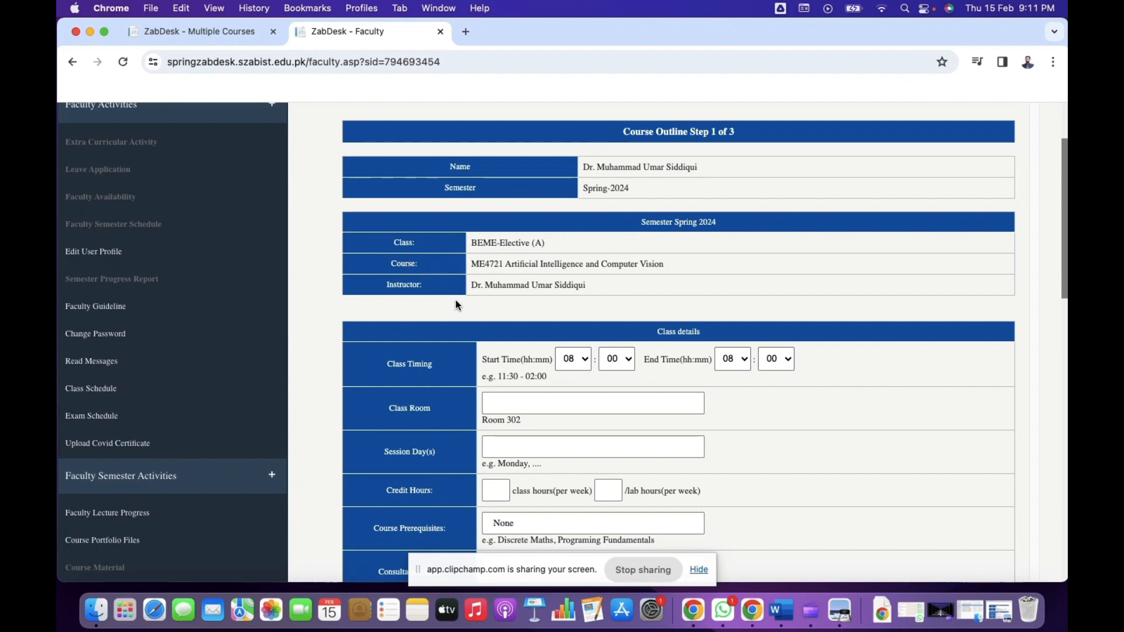
Set the class Start Time to 18:30 and End Time to 21:30.
{"action": "left_click", "coordinate": [584, 364]}
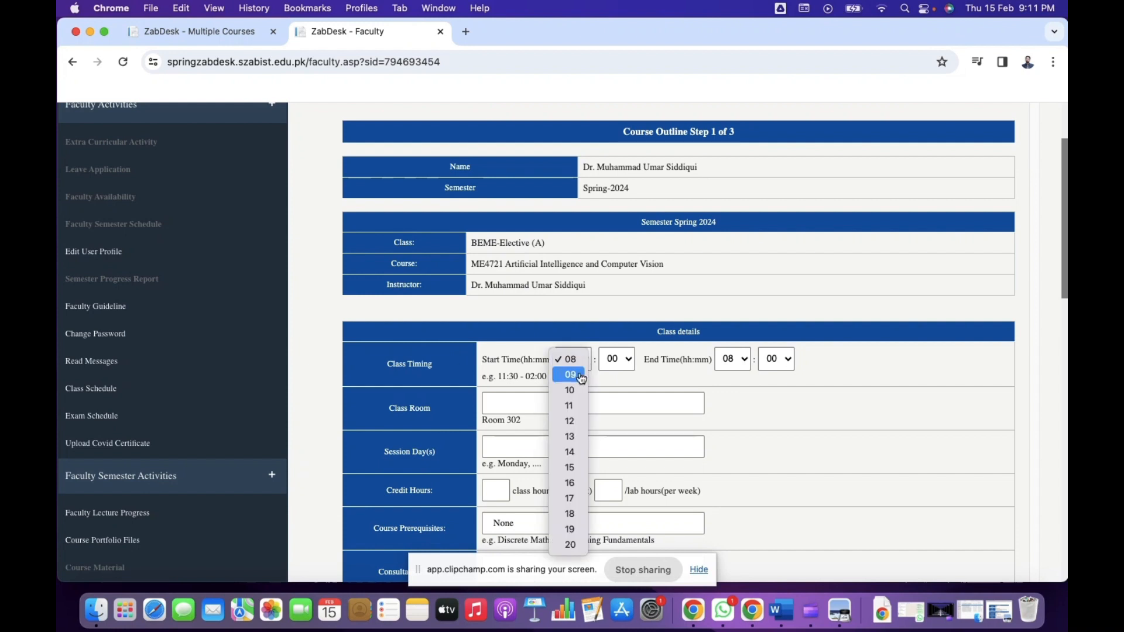
{"action": "left_click", "coordinate": [586, 523]}
{"action": "left_click", "coordinate": [619, 357]}
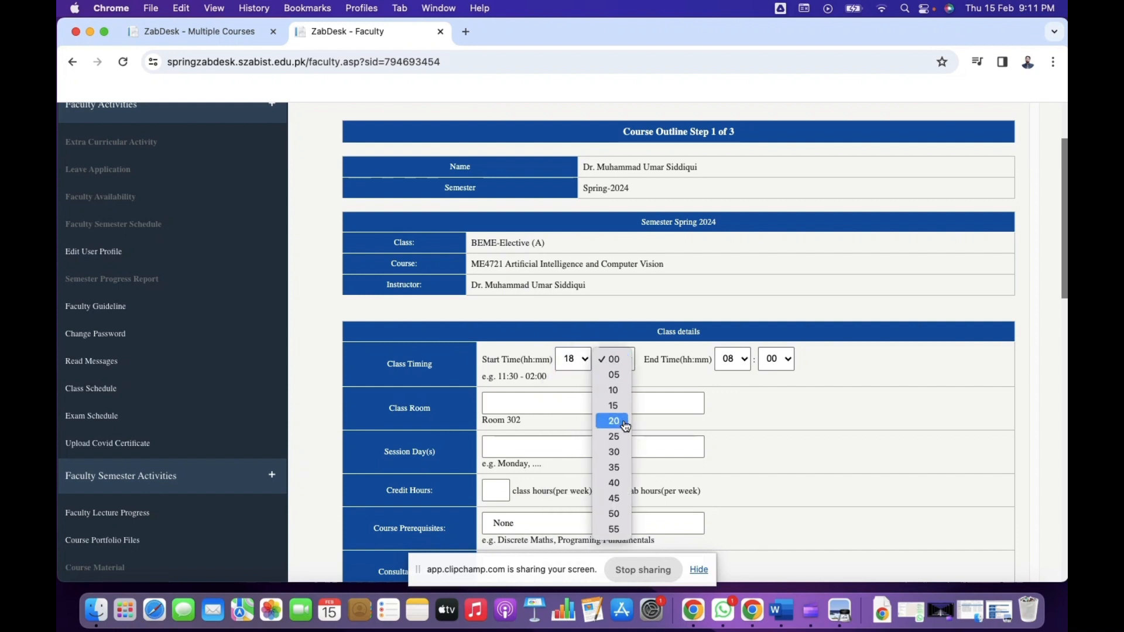
{"action": "left_click", "coordinate": [628, 458]}
{"action": "left_click", "coordinate": [733, 360]}
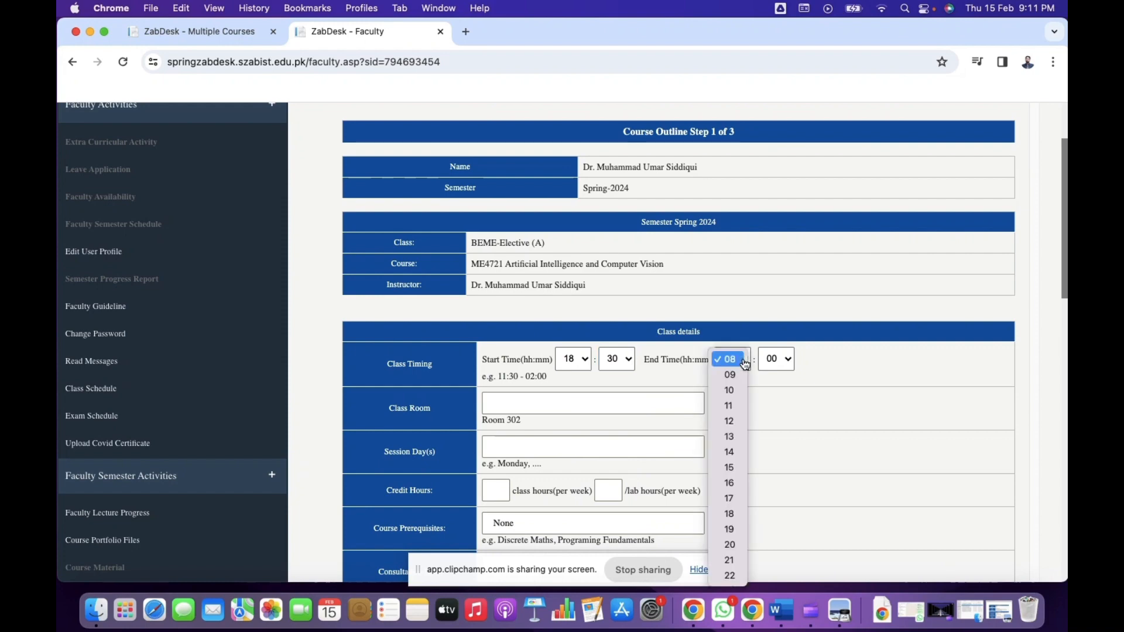
{"action": "left_click", "coordinate": [743, 561]}
{"action": "left_click", "coordinate": [786, 368]}
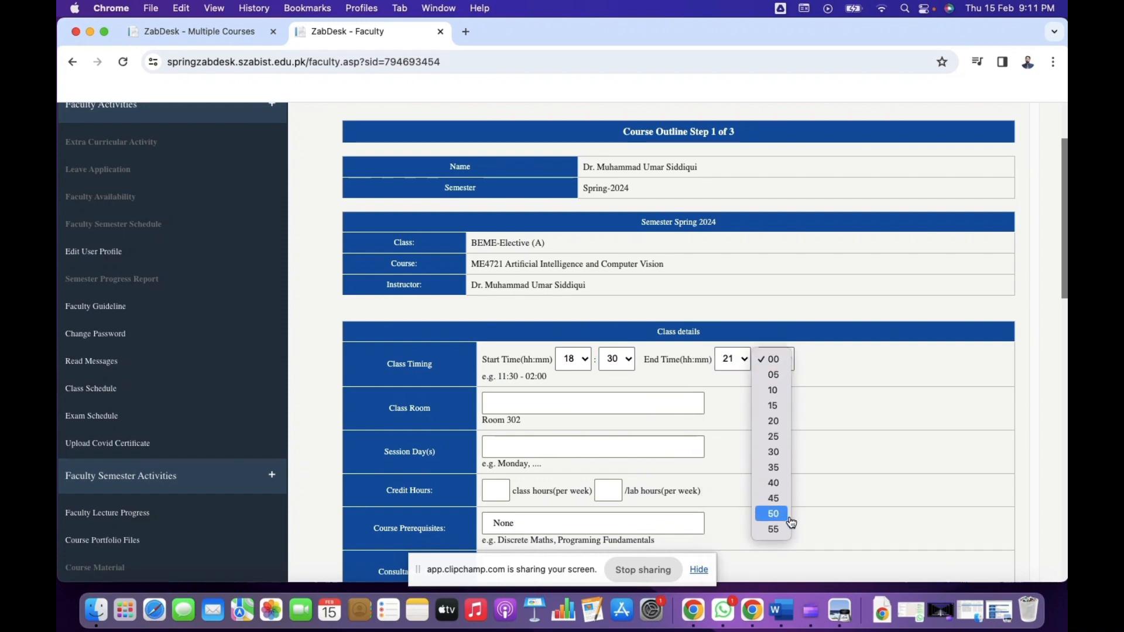
{"action": "left_click", "coordinate": [780, 453]}
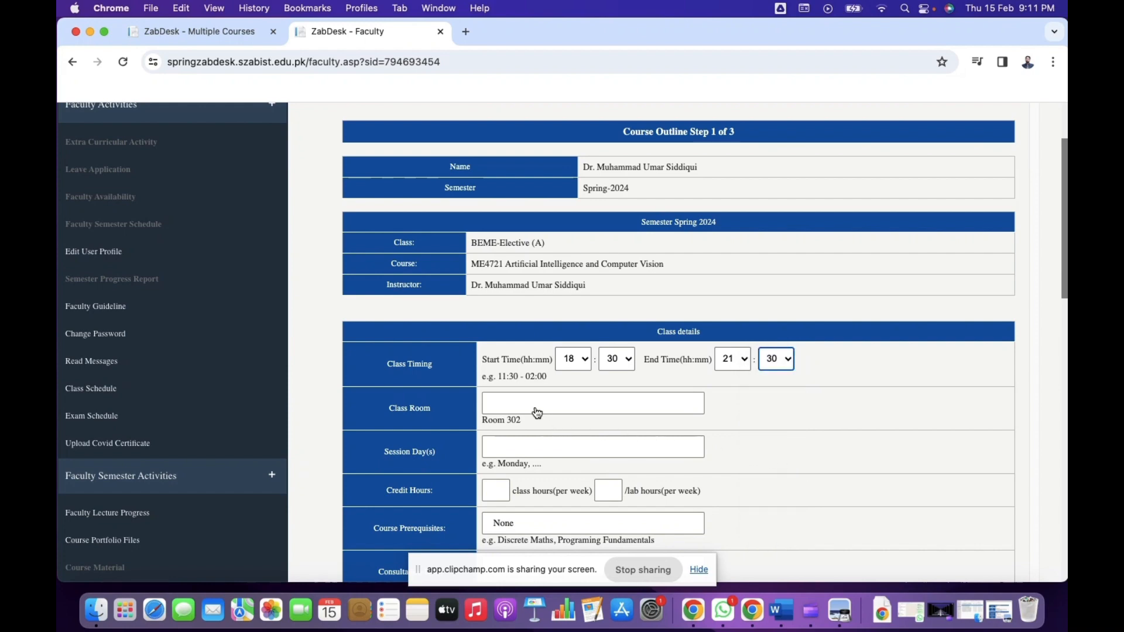
In the PDF course plan, select the room text 'Building 100 Lab : 05'.
{"action": "left_click", "coordinate": [1002, 620]}
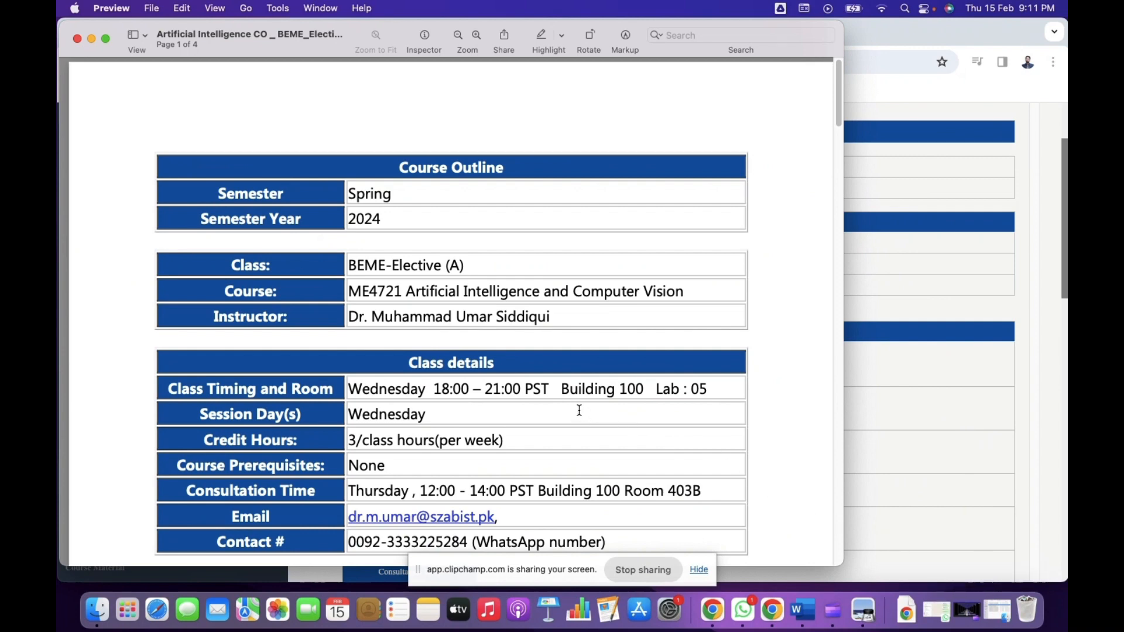
{"action": "left_click_drag", "start_coordinate": [563, 391], "coordinate": [643, 391]}
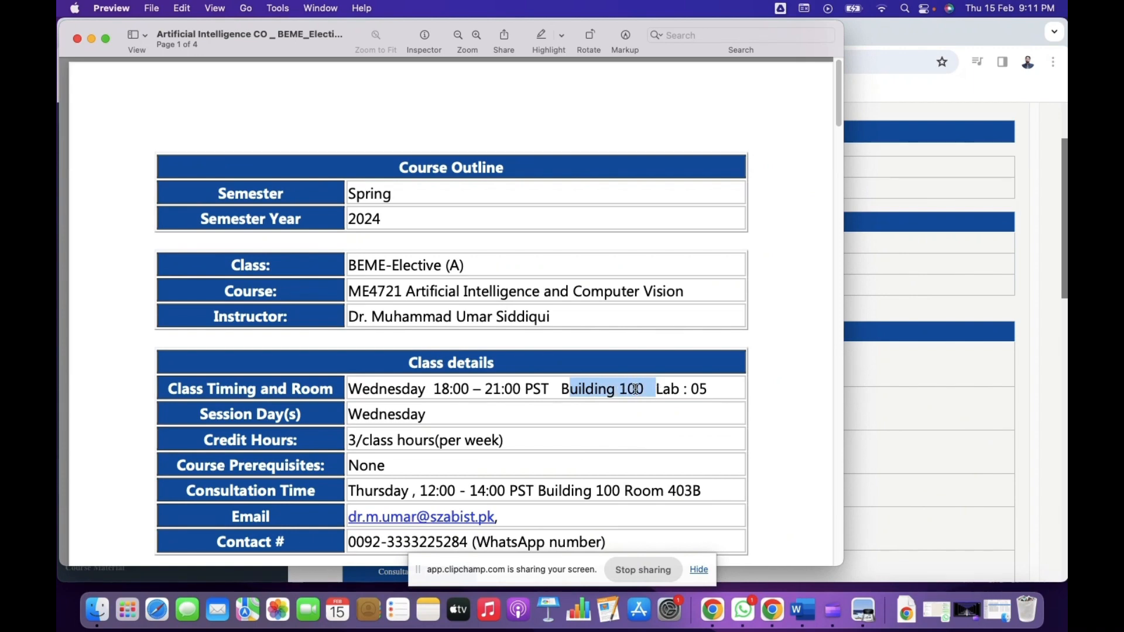
{"action": "left_click", "coordinate": [568, 397]}
{"action": "left_click_drag", "start_coordinate": [564, 390], "coordinate": [656, 389]}
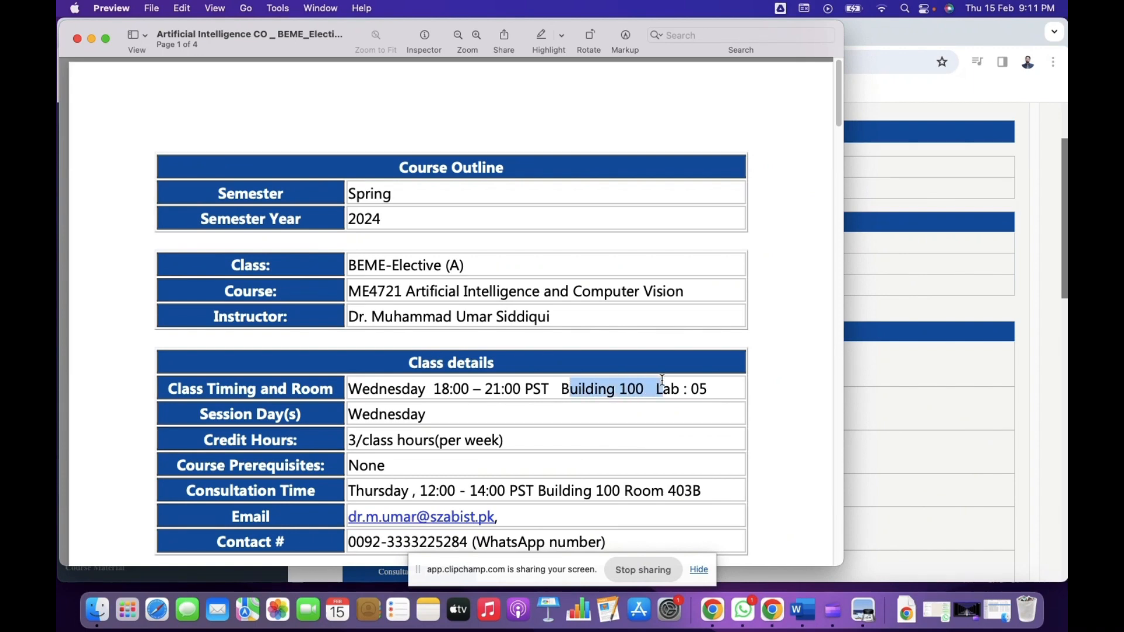
{"action": "left_click", "coordinate": [561, 390]}
{"action": "left_click_drag", "start_coordinate": [561, 390], "coordinate": [720, 387]}
{"action": "key", "text": "super+c"}
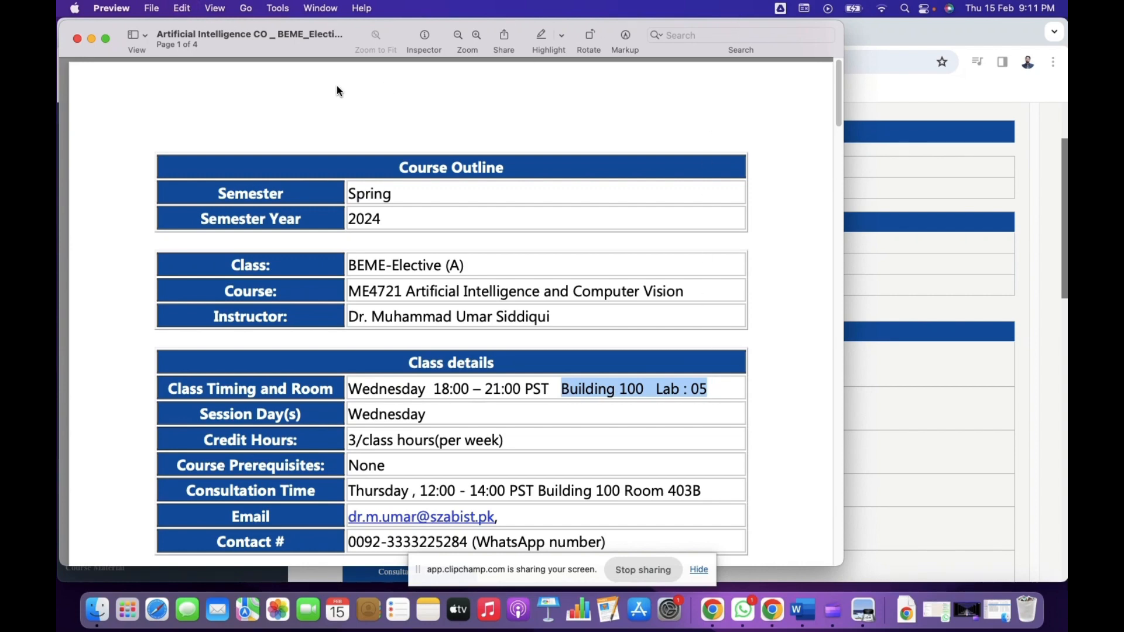
Paste 'Building 100 Lab : 05' into the Class Room field.
{"action": "left_click", "coordinate": [1037, 307]}
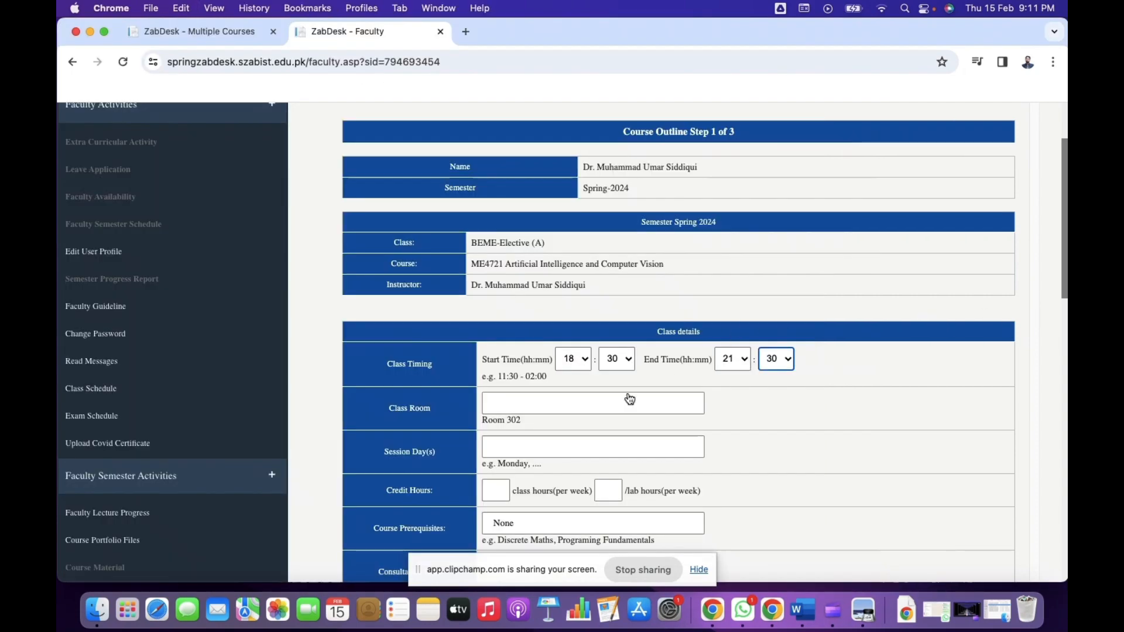
{"action": "left_click", "coordinate": [502, 405]}
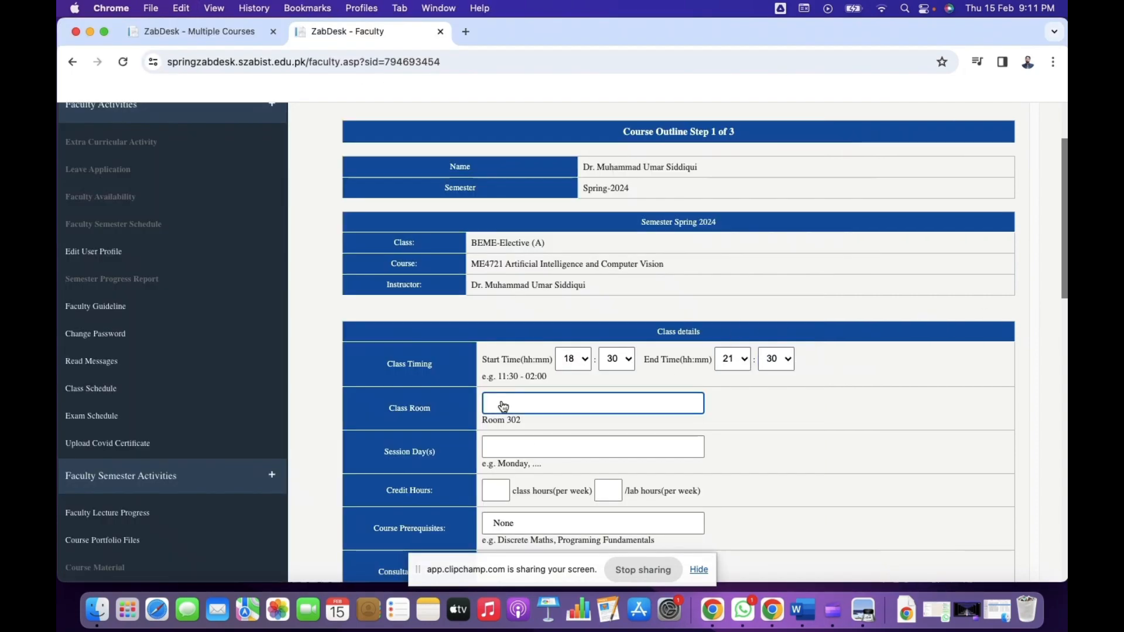
{"action": "key", "text": "super+v"}
Enter Wednesday as the session day and 3 class / 0 lab credit hours per week.
{"action": "left_click", "coordinate": [509, 454]}
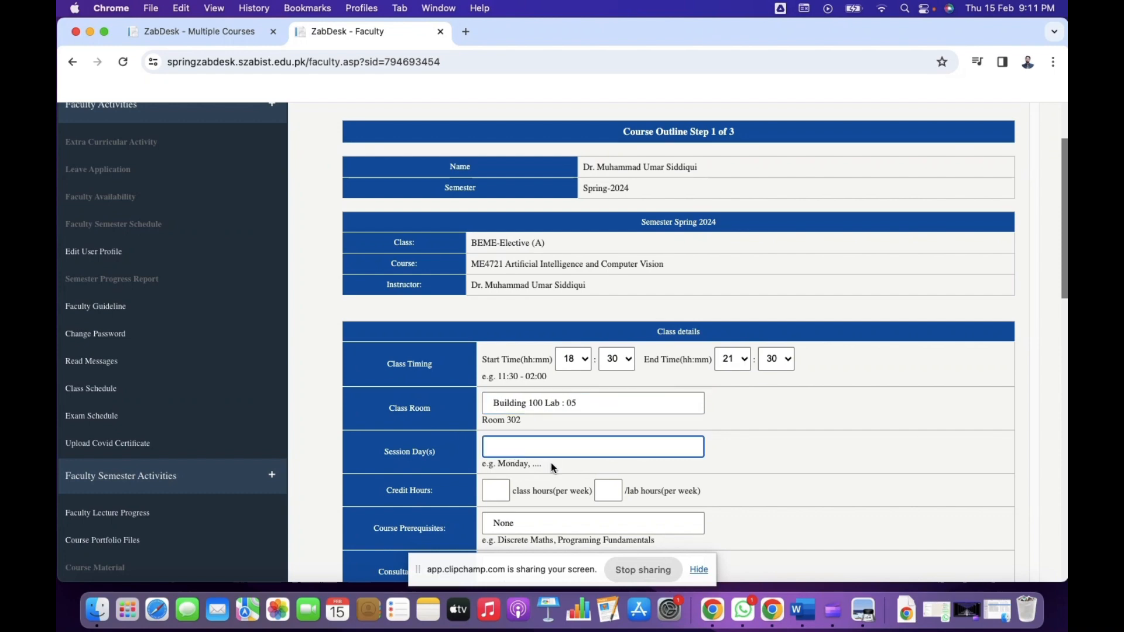
{"action": "type", "text": "Wednesday"}
{"action": "left_click", "coordinate": [497, 503]}
{"action": "type", "text": "3"}
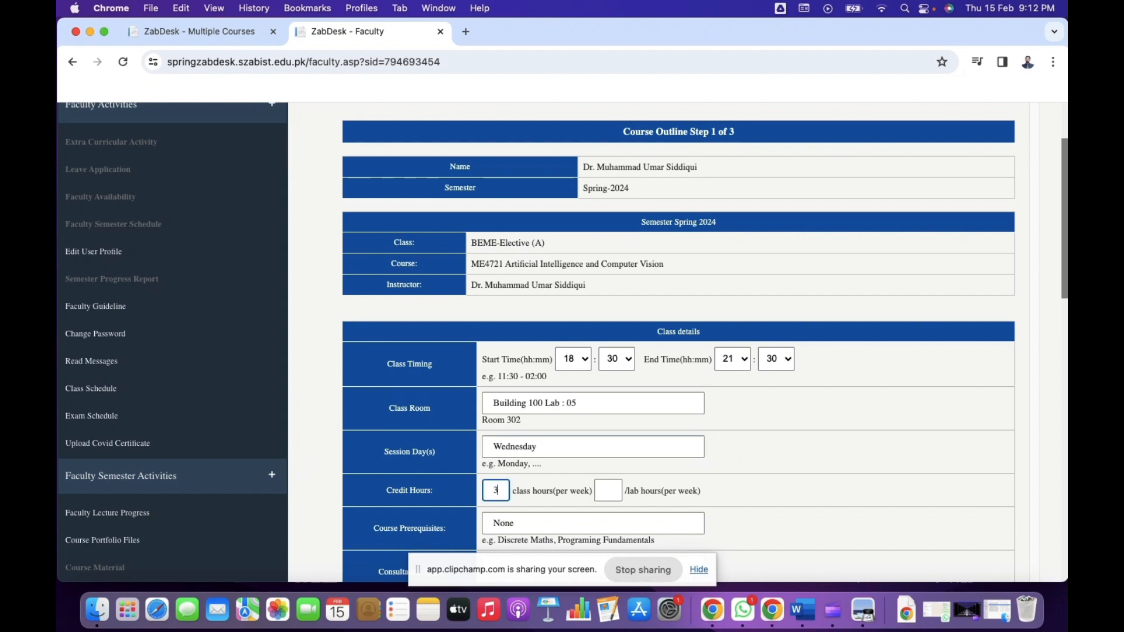
{"action": "left_click", "coordinate": [605, 499]}
{"action": "type", "text": "0"}
{"action": "left_click", "coordinate": [833, 482]}
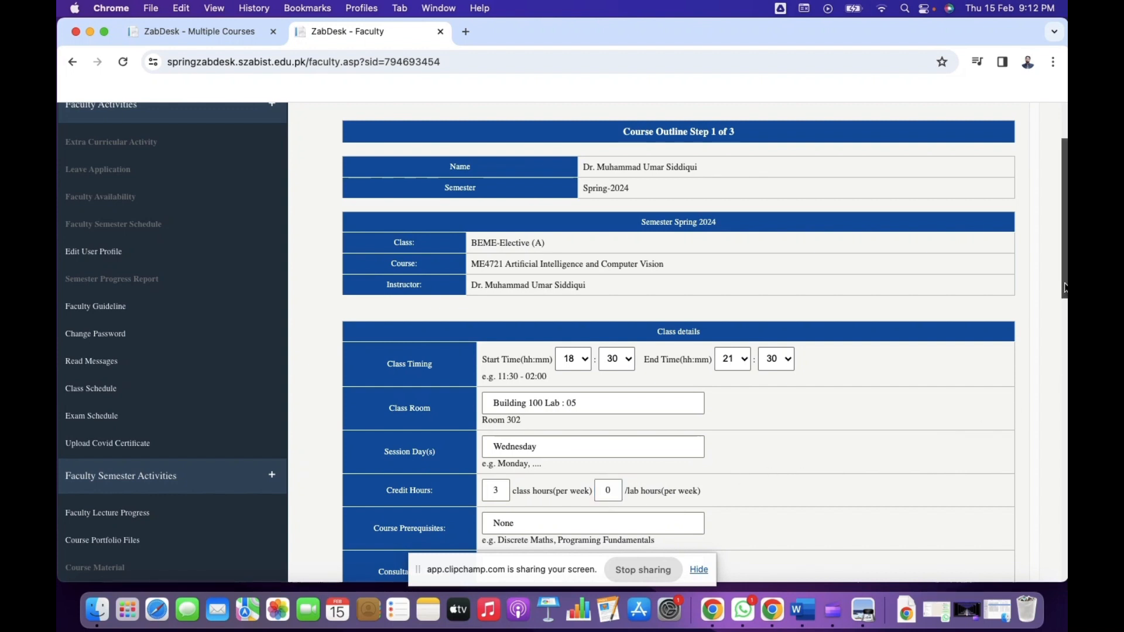
{"action": "scroll", "coordinate": [1064, 288], "scroll_direction": "down", "scroll_amount": 5}
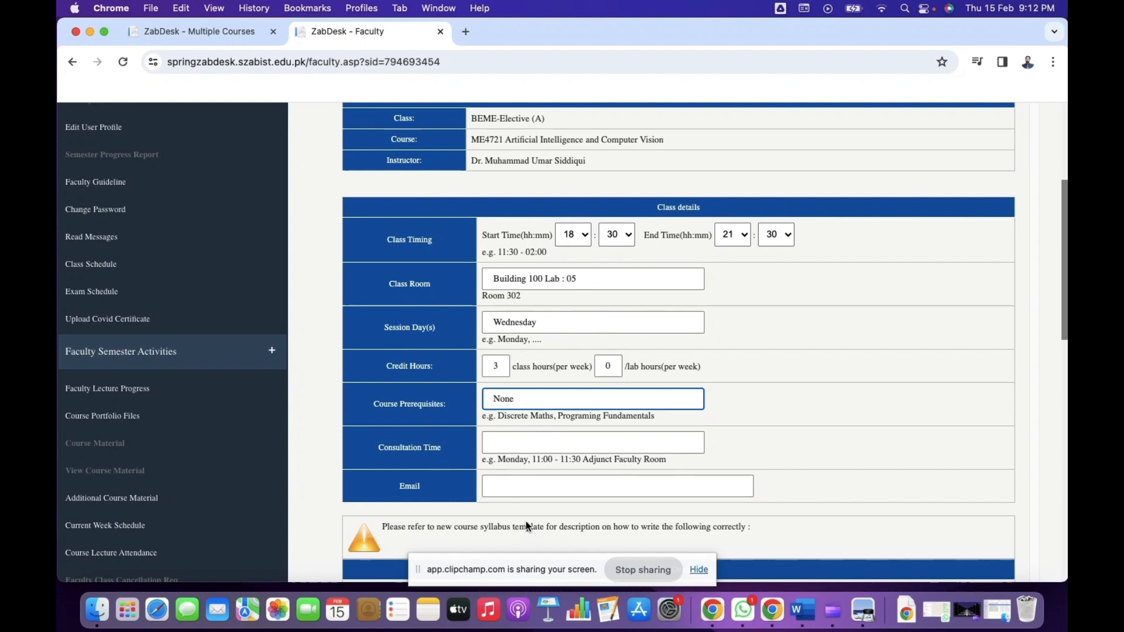
{"action": "left_click", "coordinate": [935, 611]}
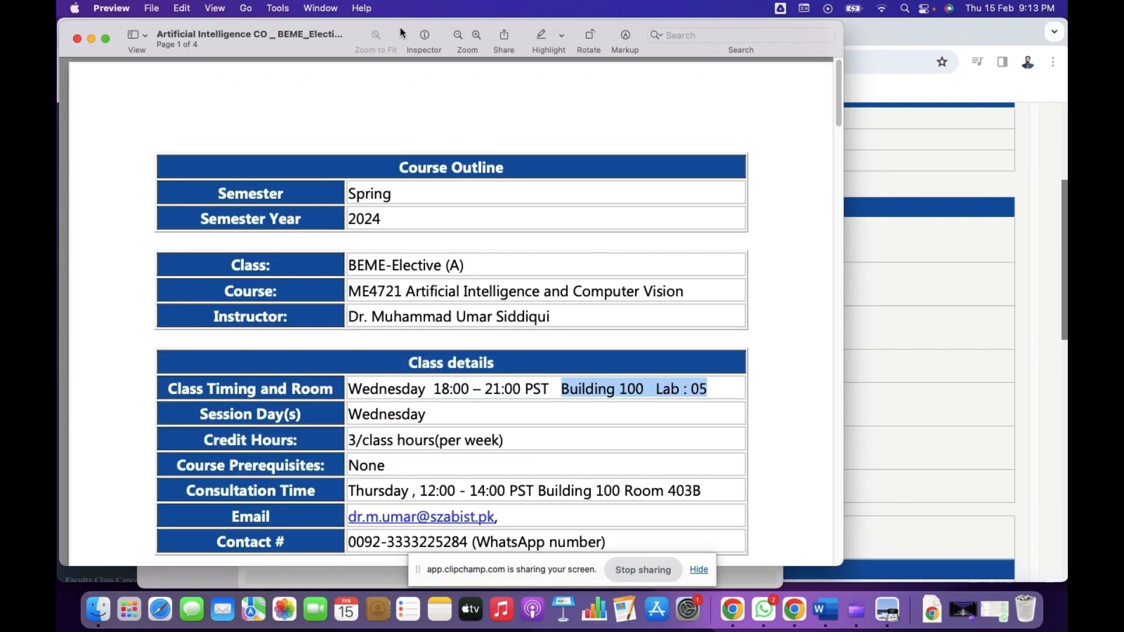
Copy the Thursday 12:00–14:00 consultation slot from the PDF into Consultation Time.
{"action": "left_click_drag", "start_coordinate": [400, 27], "coordinate": [575, 115]}
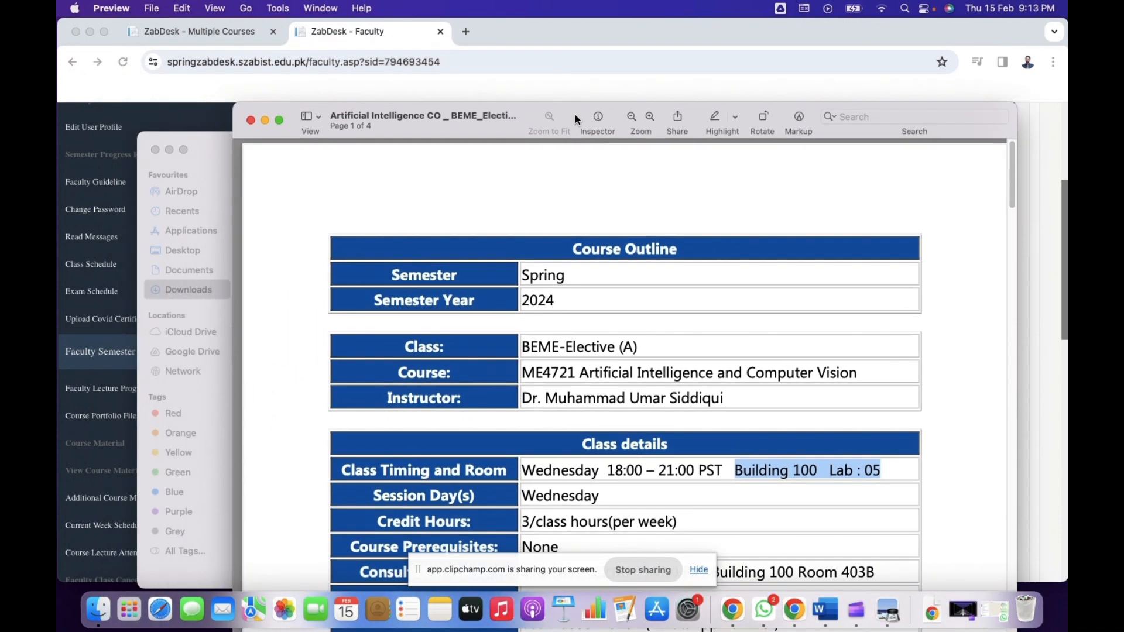
{"action": "left_click", "coordinate": [171, 151]}
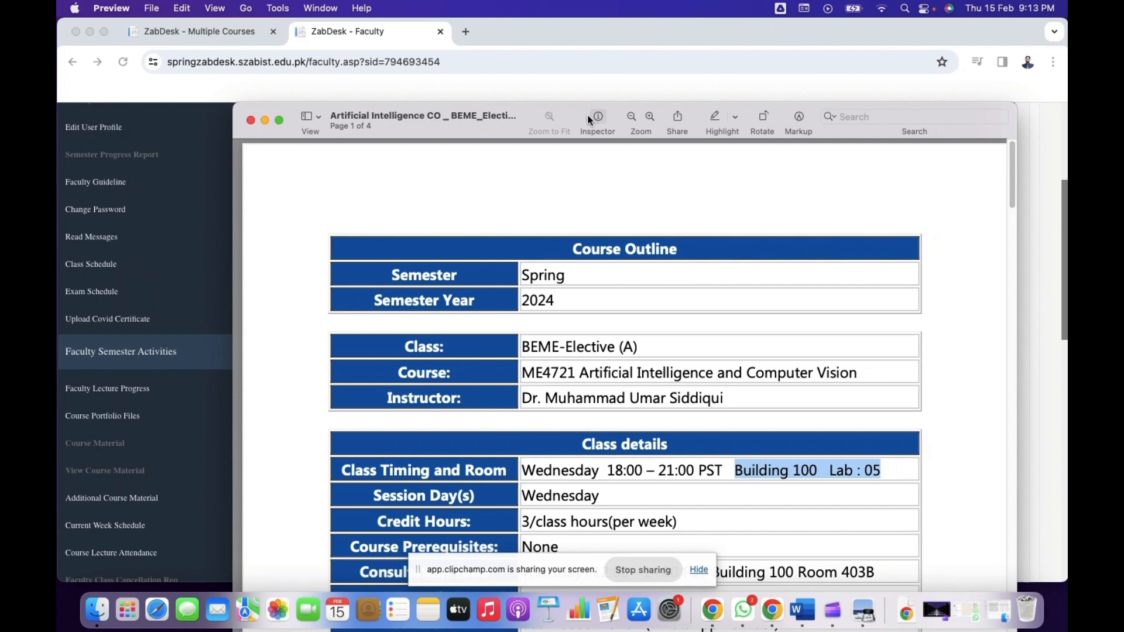
{"action": "left_click_drag", "start_coordinate": [500, 132], "coordinate": [490, 78]}
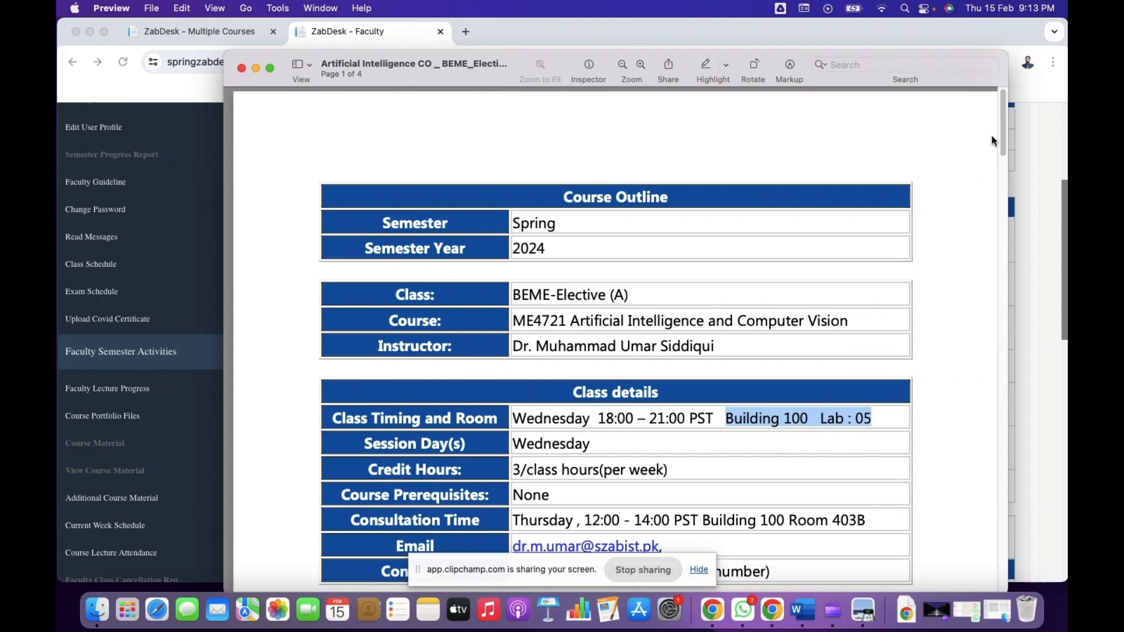
{"action": "left_click_drag", "start_coordinate": [1001, 121], "coordinate": [999, 157]}
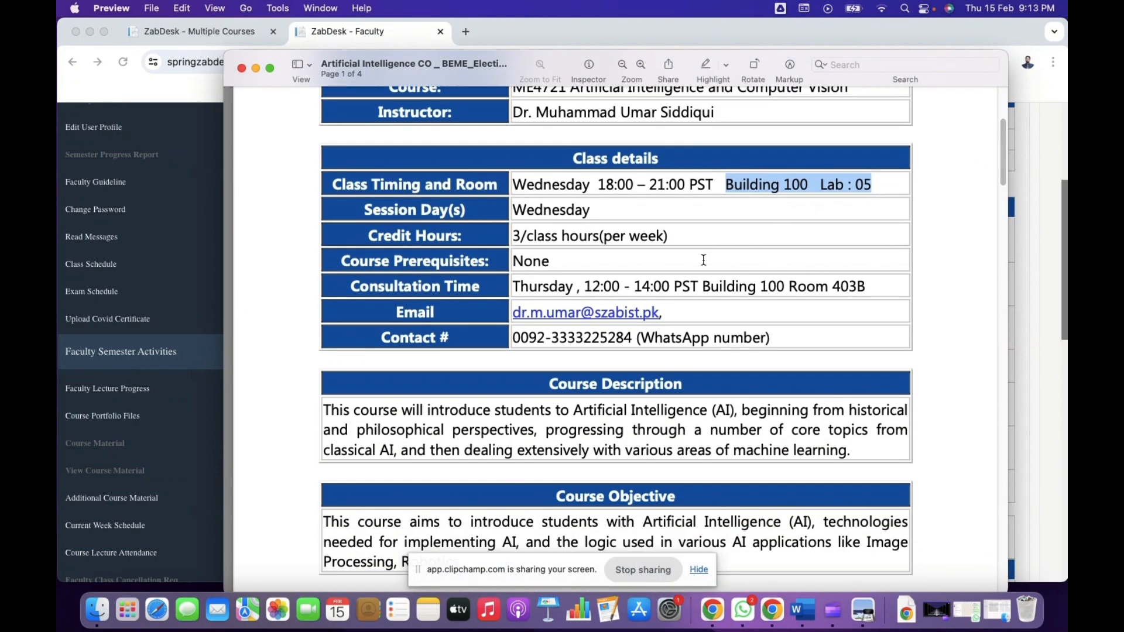
{"action": "left_click", "coordinate": [517, 286]}
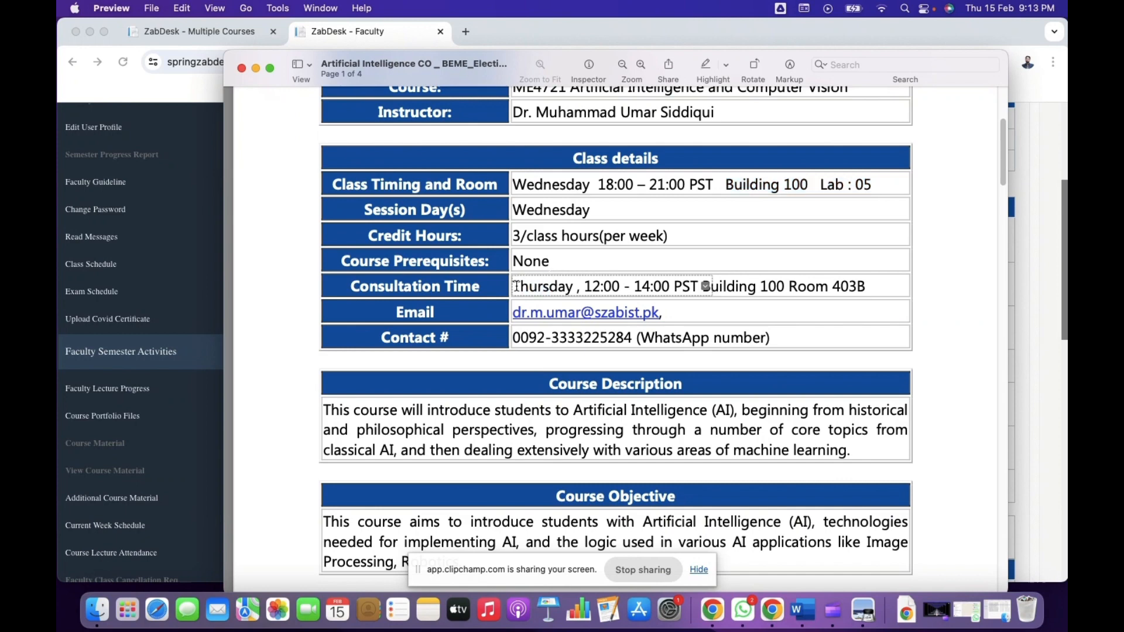
{"action": "left_click_drag", "start_coordinate": [517, 286], "coordinate": [634, 287]}
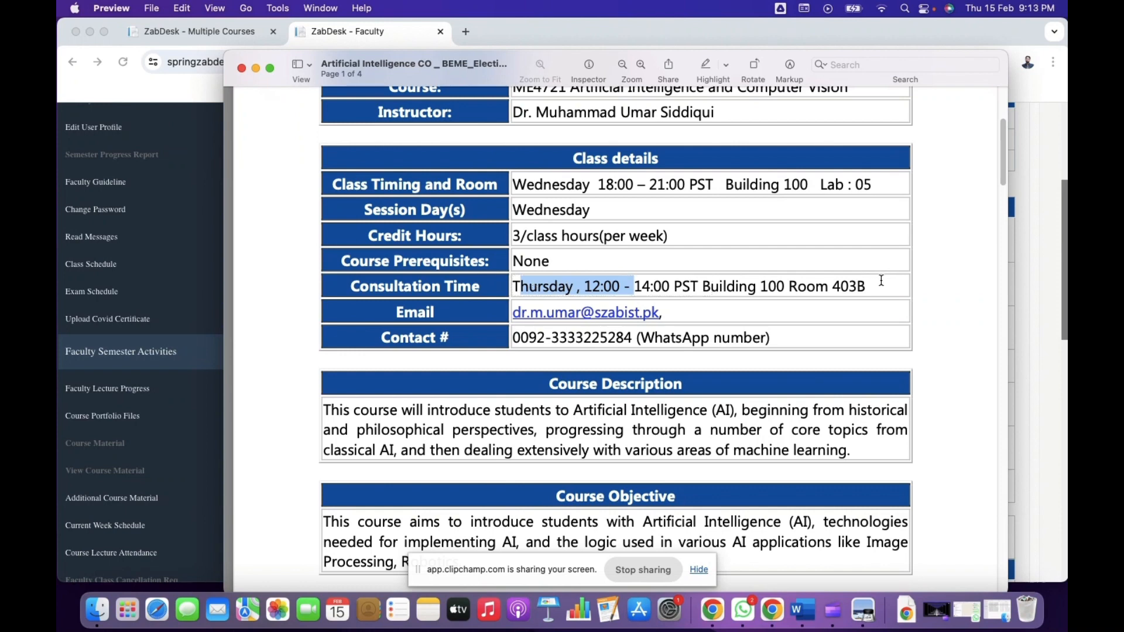
{"action": "left_click_drag", "start_coordinate": [881, 280], "coordinate": [517, 285]}
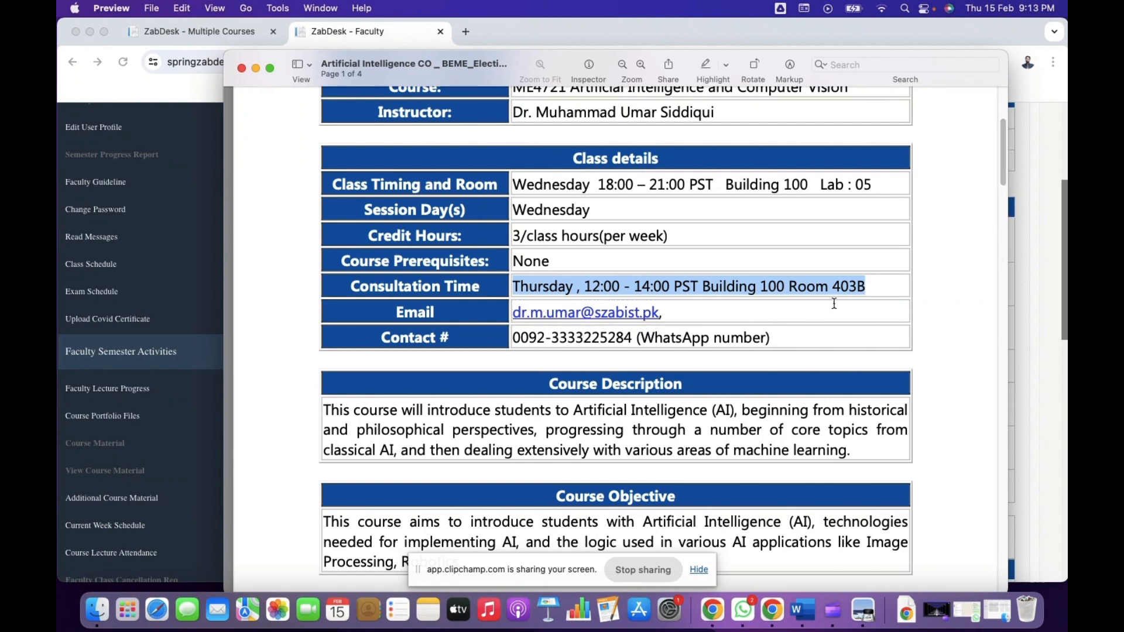
{"action": "left_click", "coordinate": [1038, 328]}
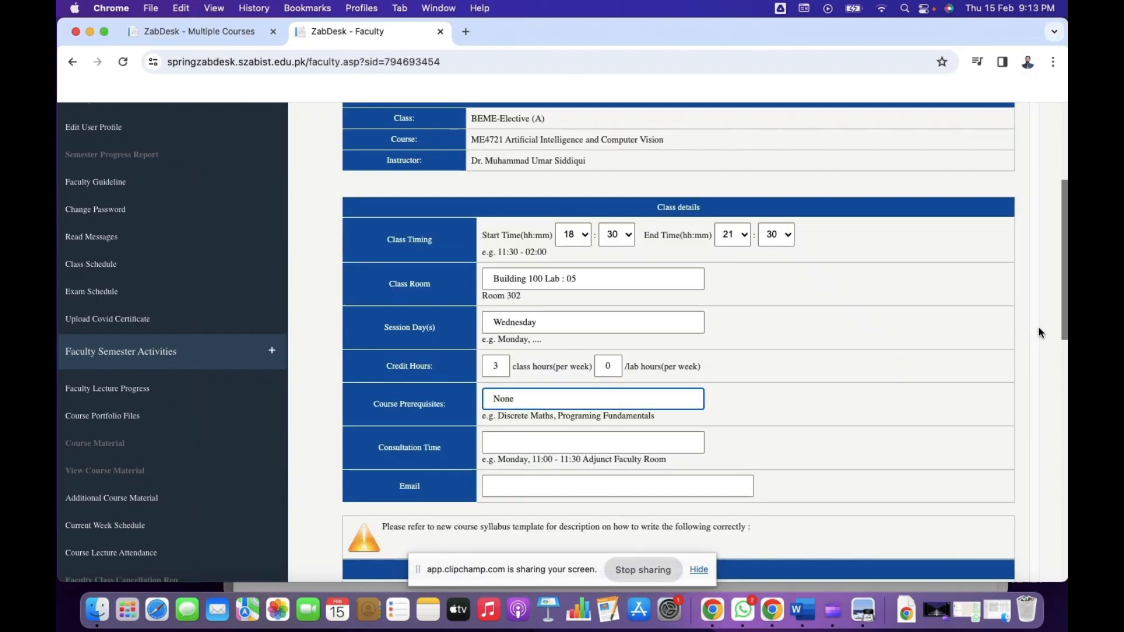
{"action": "left_click", "coordinate": [506, 448]}
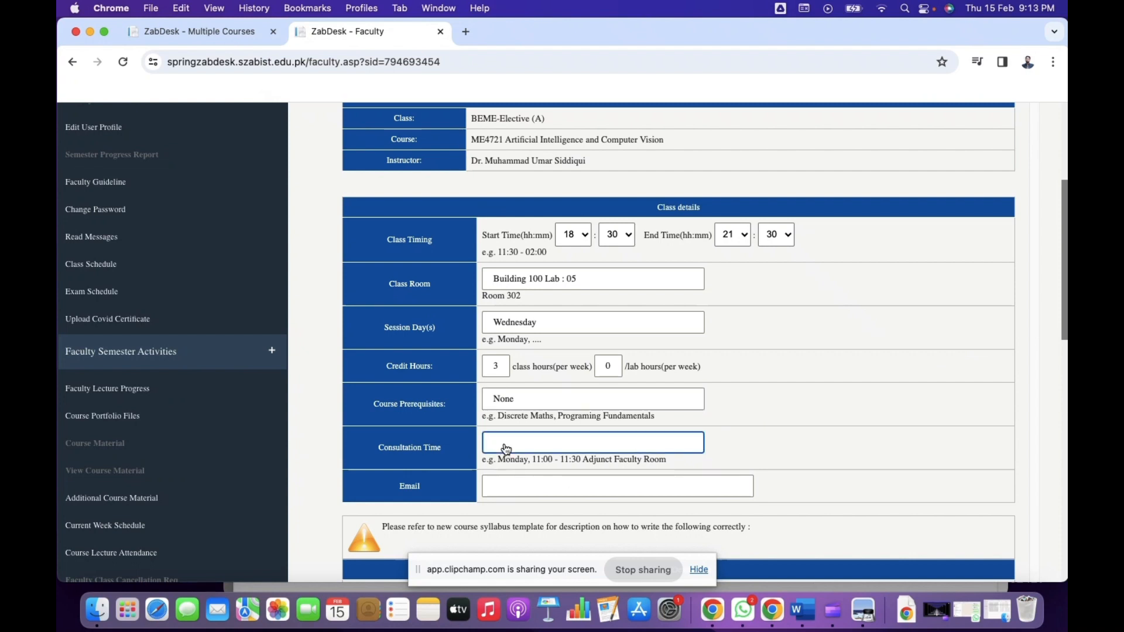
{"action": "type", "text": "Thursday , 12:00 - 14:00 PST Building 100 Room 403B"}
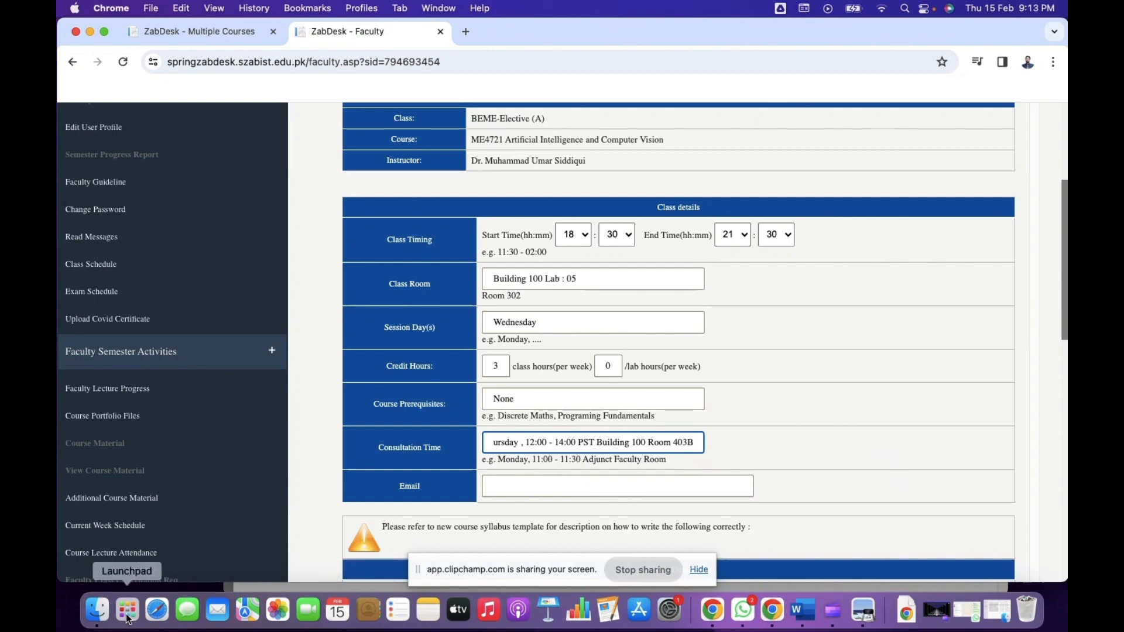
Copy the instructor's e-mail from the PDF into the Email field.
{"action": "left_click", "coordinate": [603, 311]}
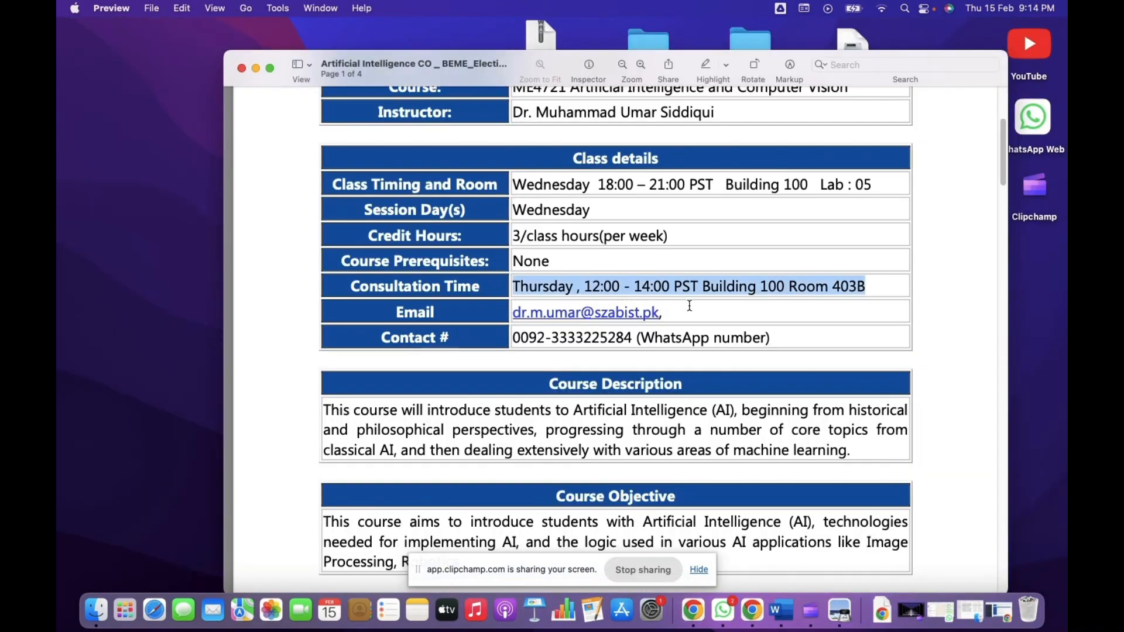
{"action": "left_click_drag", "start_coordinate": [690, 305], "coordinate": [516, 319]}
{"action": "key", "text": "super+c"}
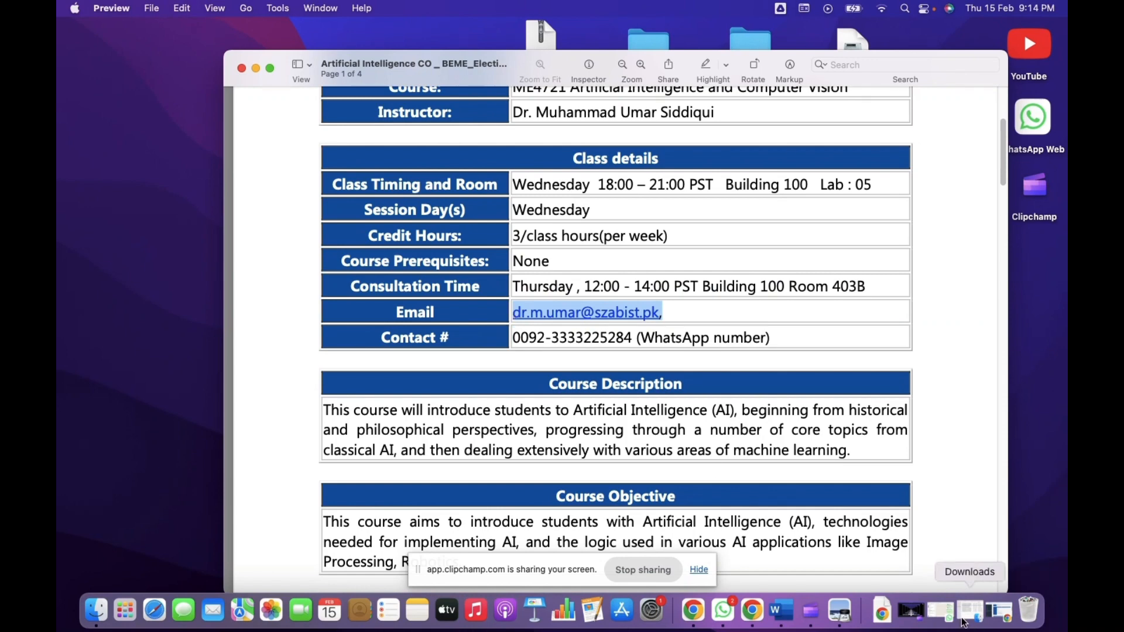
{"action": "left_click", "coordinate": [1000, 612]}
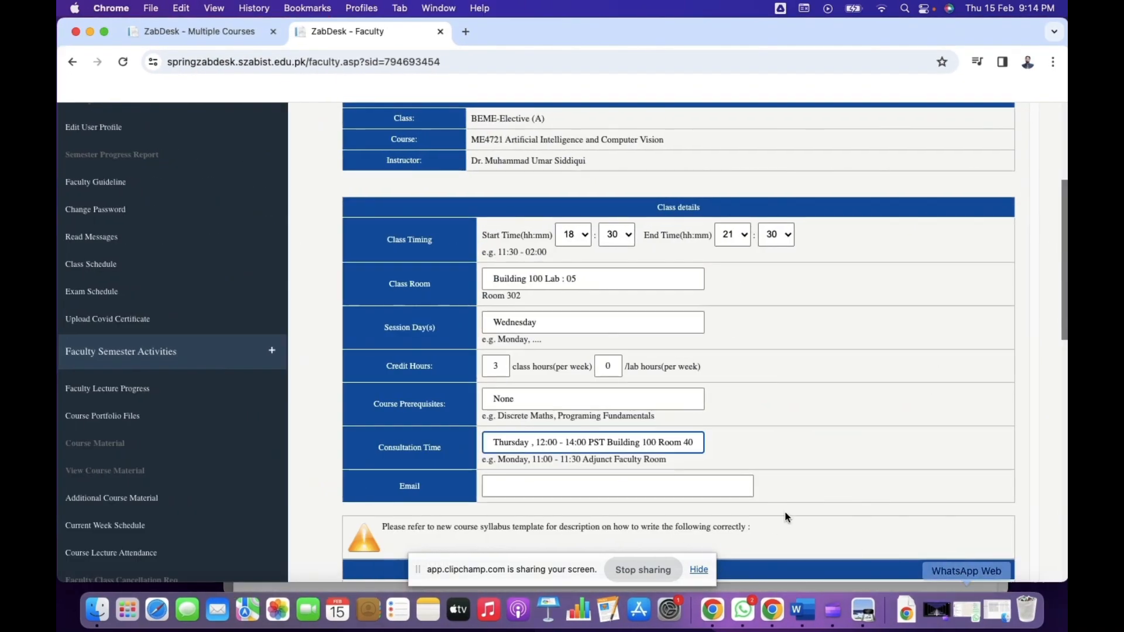
{"action": "left_click", "coordinate": [544, 492]}
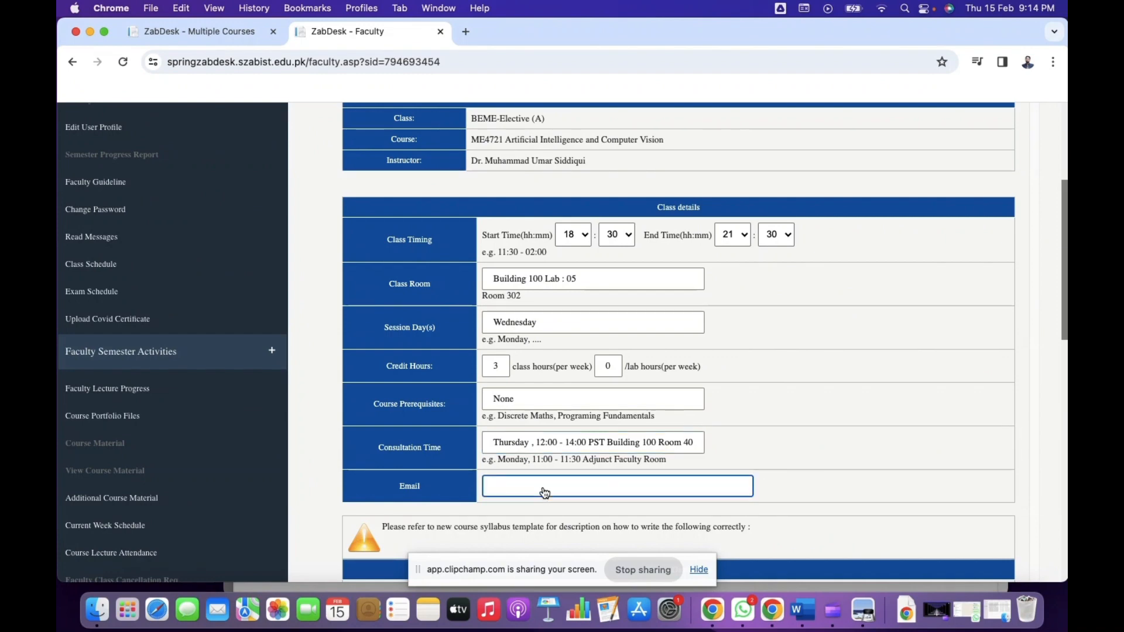
{"action": "key", "text": "super+v"}
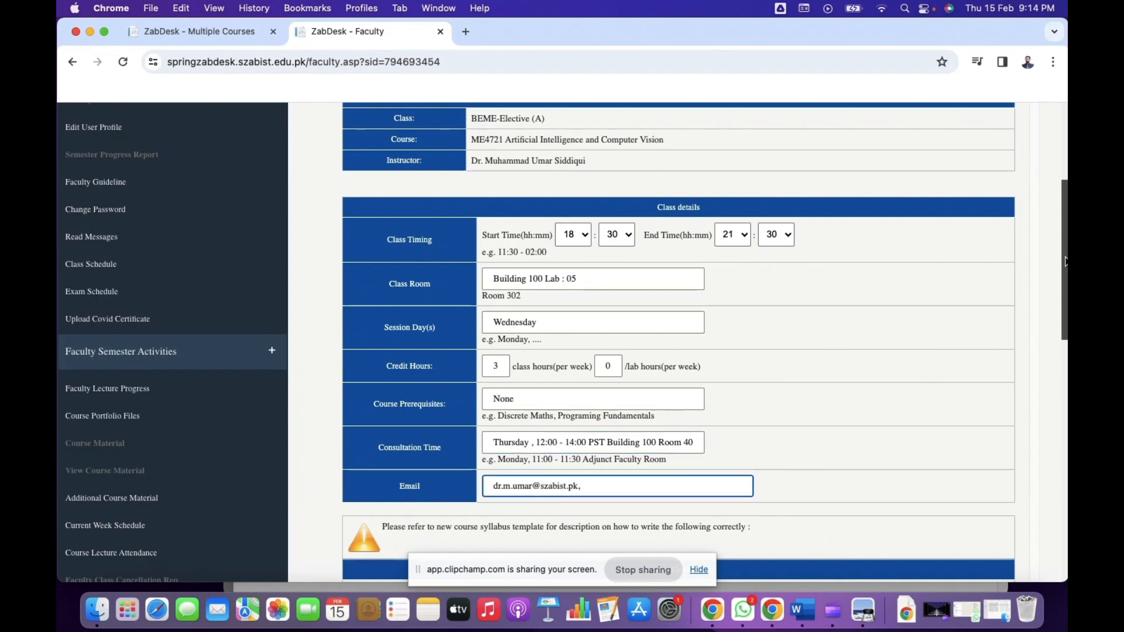
{"action": "scroll", "coordinate": [1065, 289], "scroll_direction": "down", "scroll_amount": 4}
{"action": "left_click_drag", "start_coordinate": [1066, 331], "coordinate": [1056, 380]}
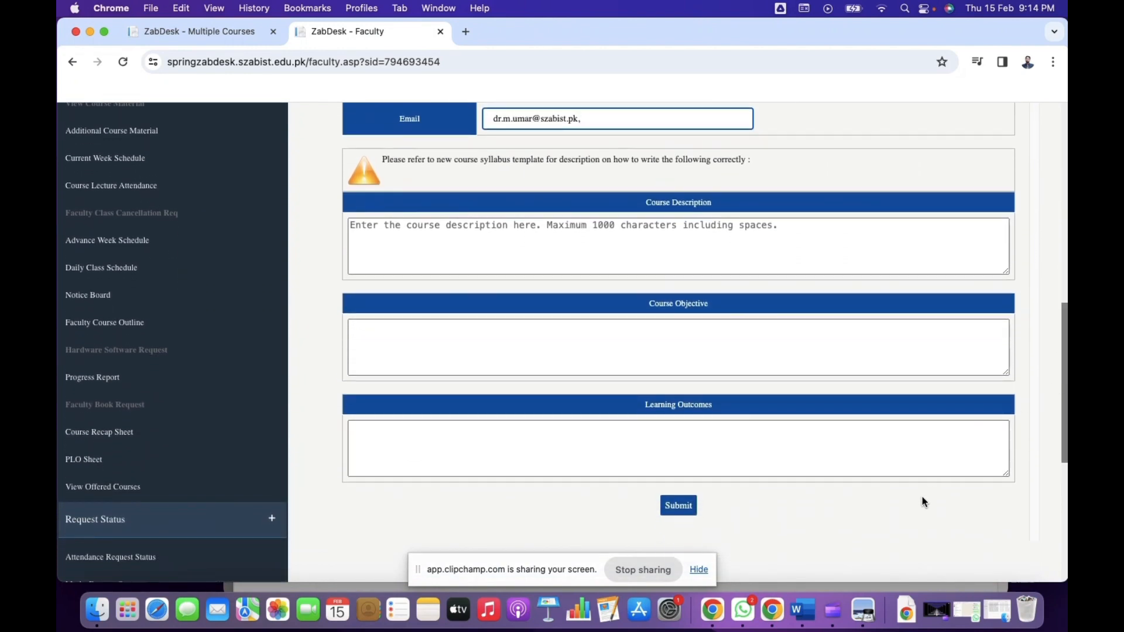
{"action": "left_click", "coordinate": [993, 609]}
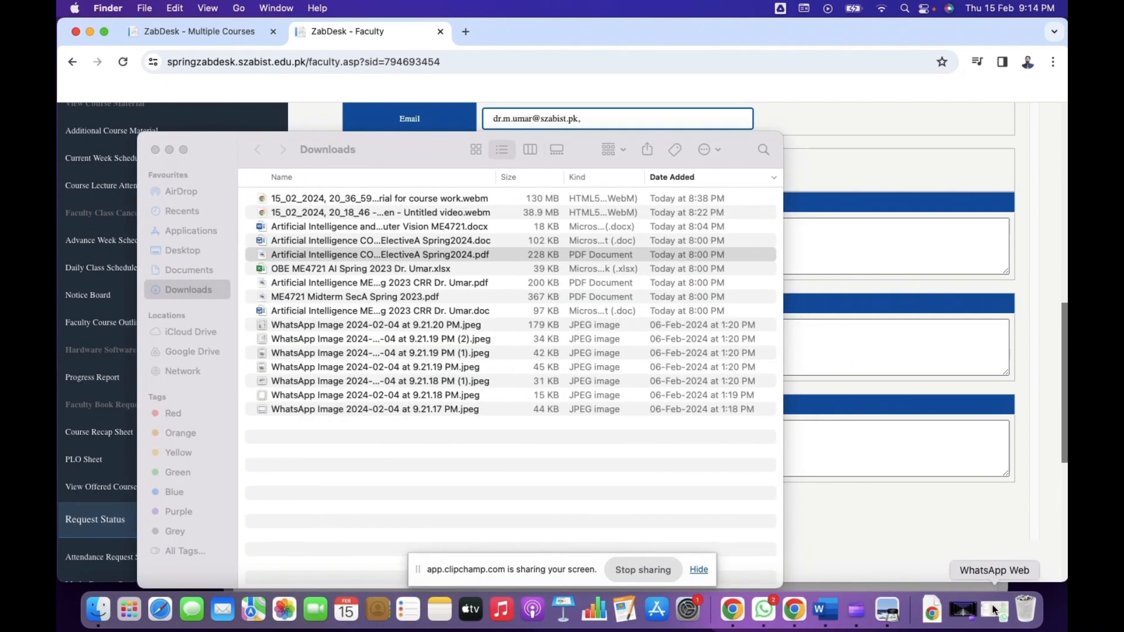
{"action": "left_click", "coordinate": [169, 150]}
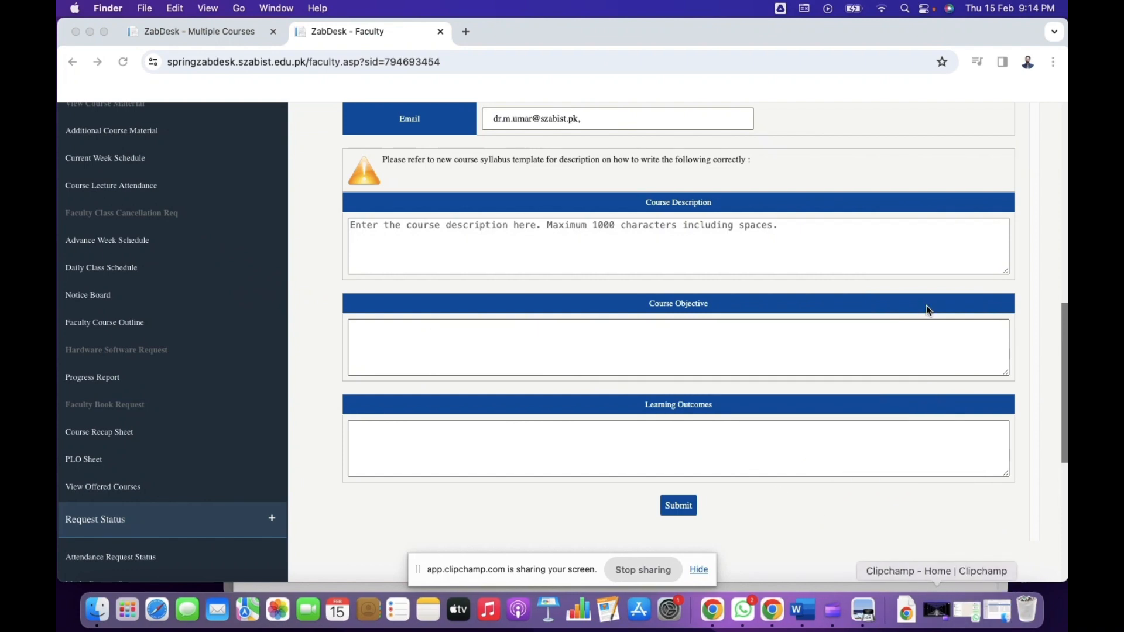
{"action": "left_click", "coordinate": [577, 36]}
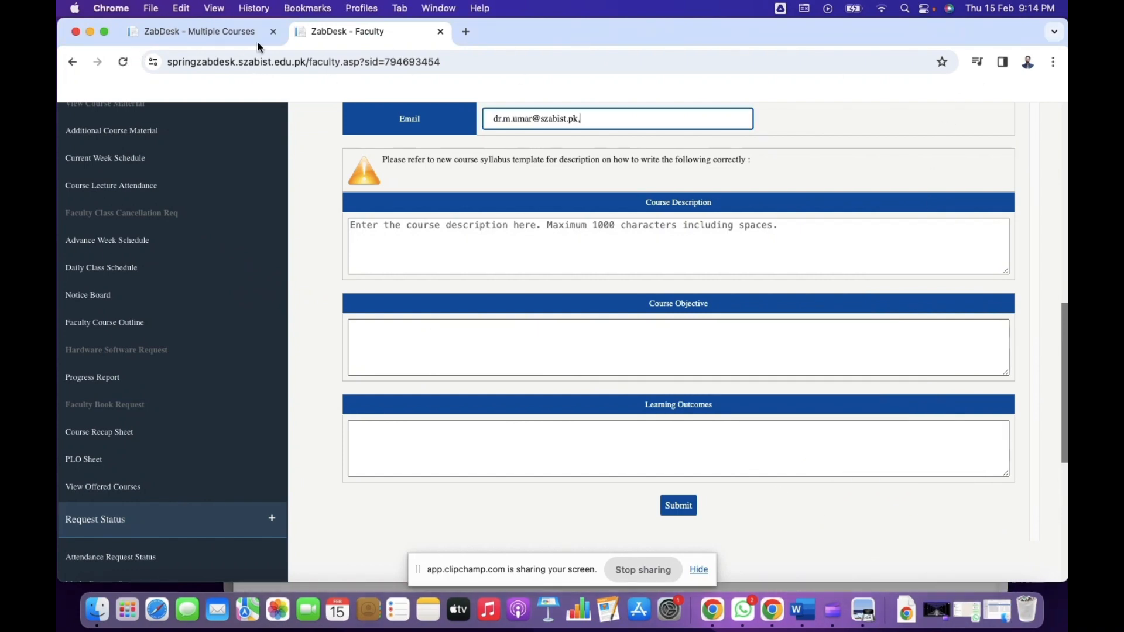
Narrow the PDF window and move it to the left of the screen.
{"action": "left_click", "coordinate": [91, 32]}
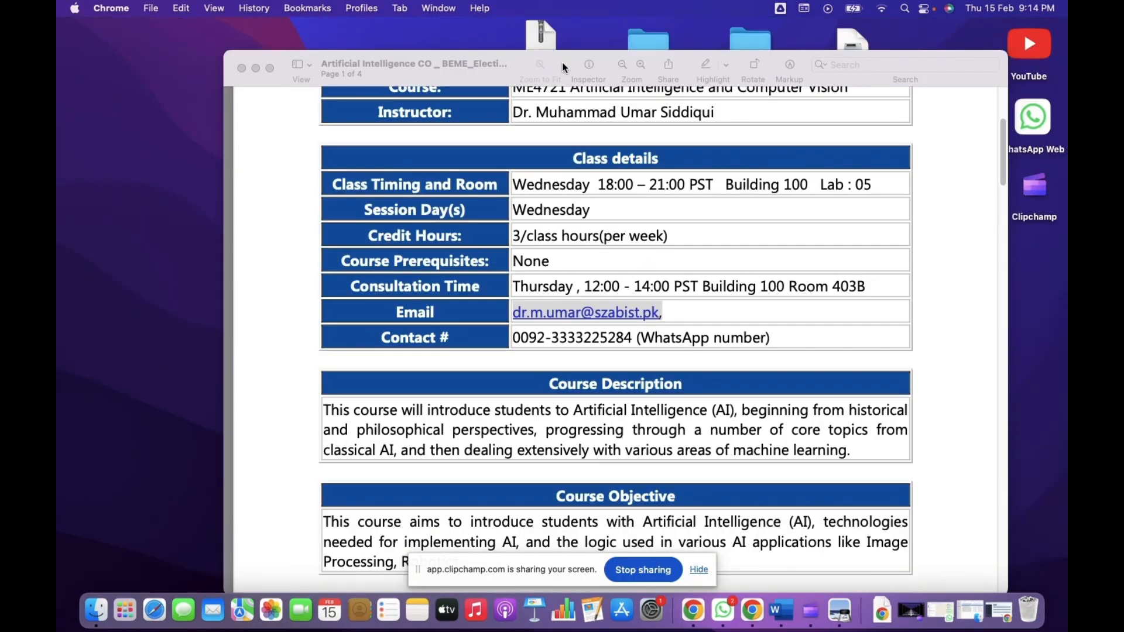
{"action": "left_click_drag", "start_coordinate": [562, 63], "coordinate": [446, 63]}
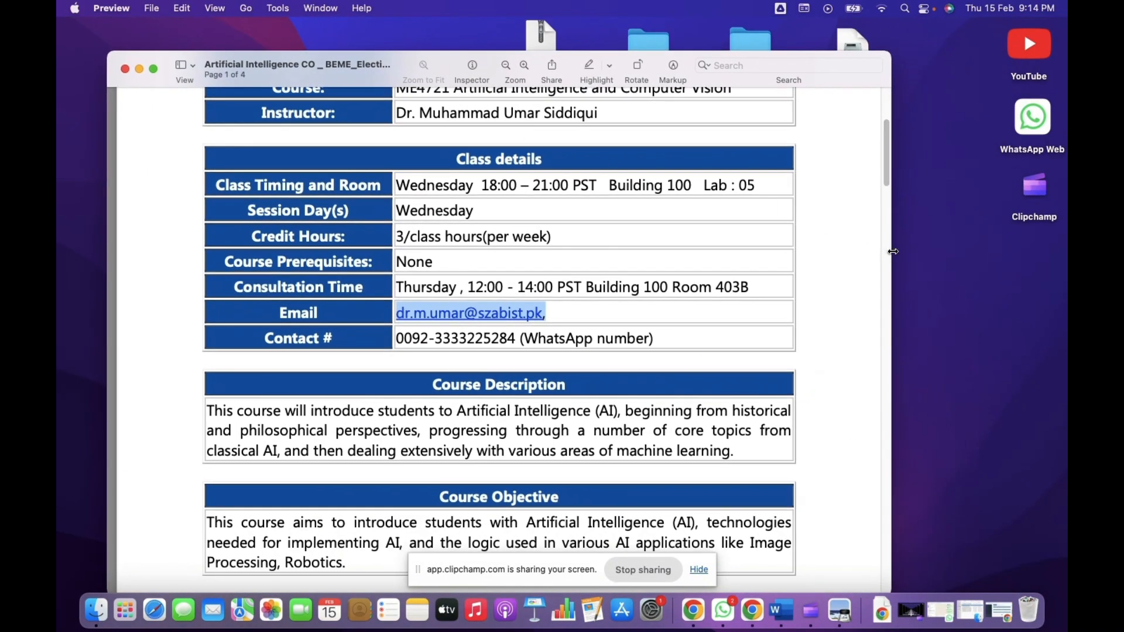
{"action": "left_click_drag", "start_coordinate": [892, 253], "coordinate": [580, 249]}
{"action": "left_click_drag", "start_coordinate": [319, 64], "coordinate": [271, 37]}
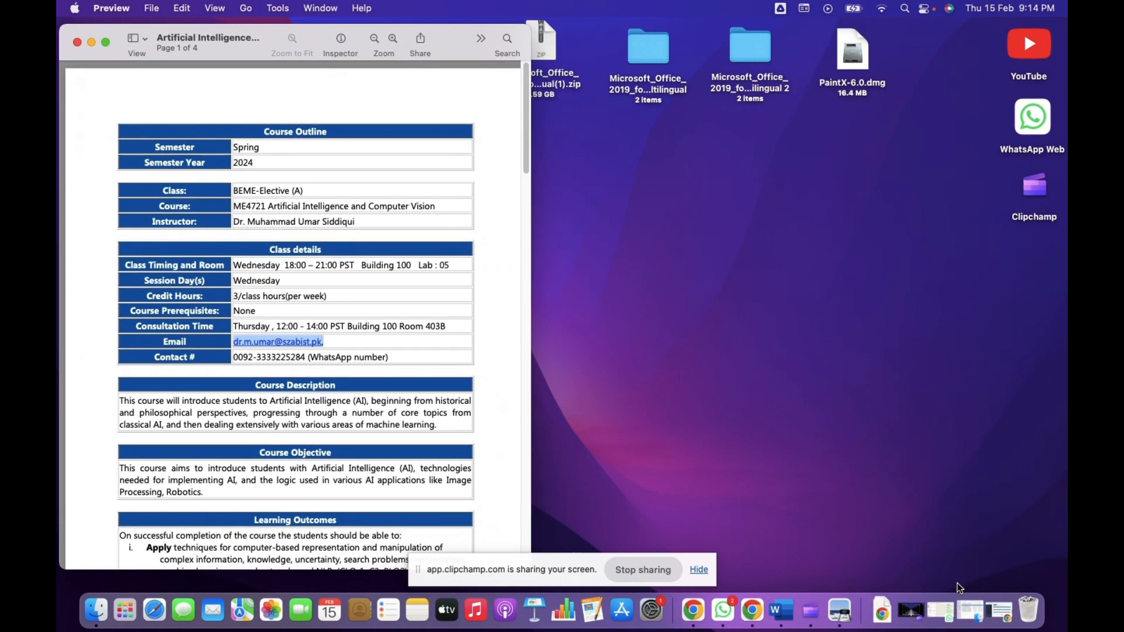
Narrow the ZabDesk browser window and place it to the right of the PDF.
{"action": "left_click", "coordinate": [1001, 611]}
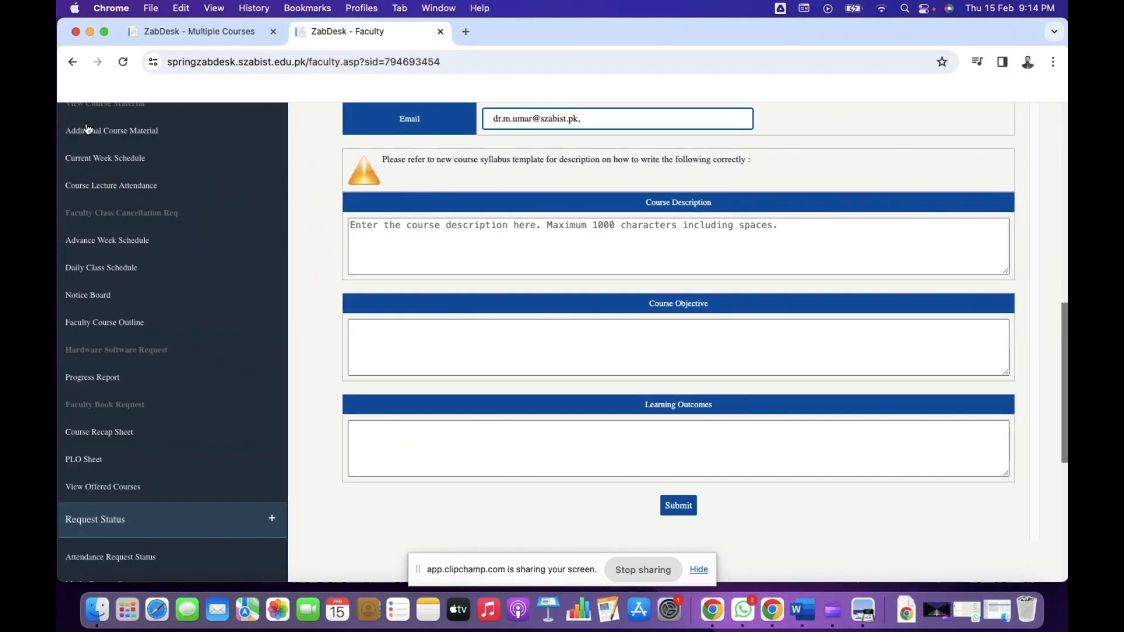
{"action": "left_click_drag", "start_coordinate": [529, 27], "coordinate": [719, 55]}
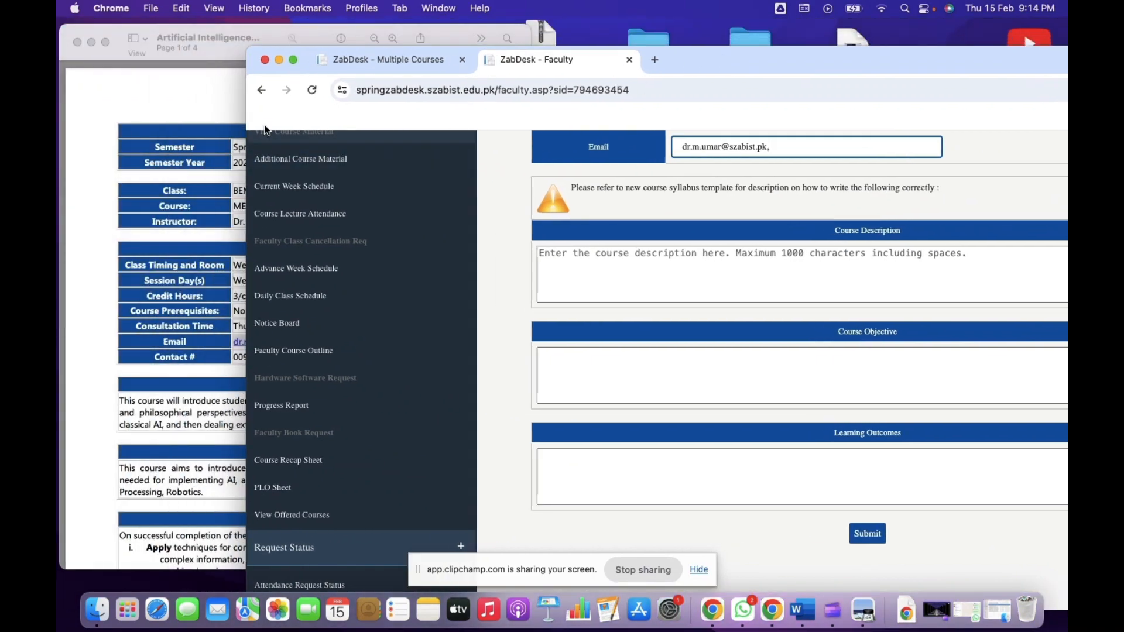
{"action": "left_click_drag", "start_coordinate": [246, 115], "coordinate": [704, 115]}
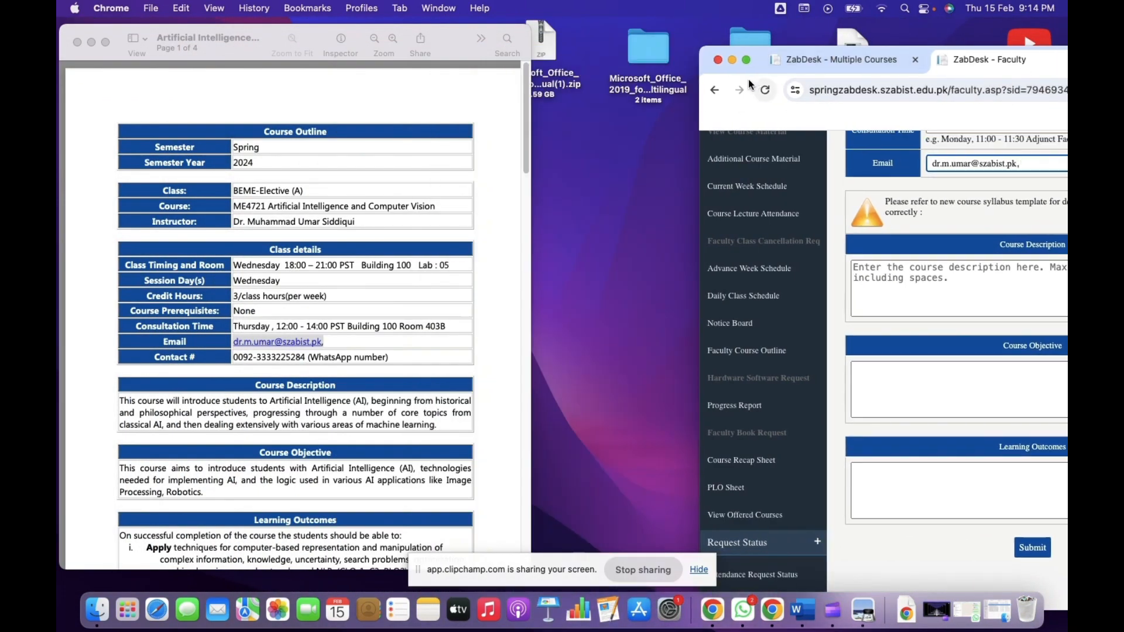
{"action": "left_click_drag", "start_coordinate": [755, 51], "coordinate": [523, 26]}
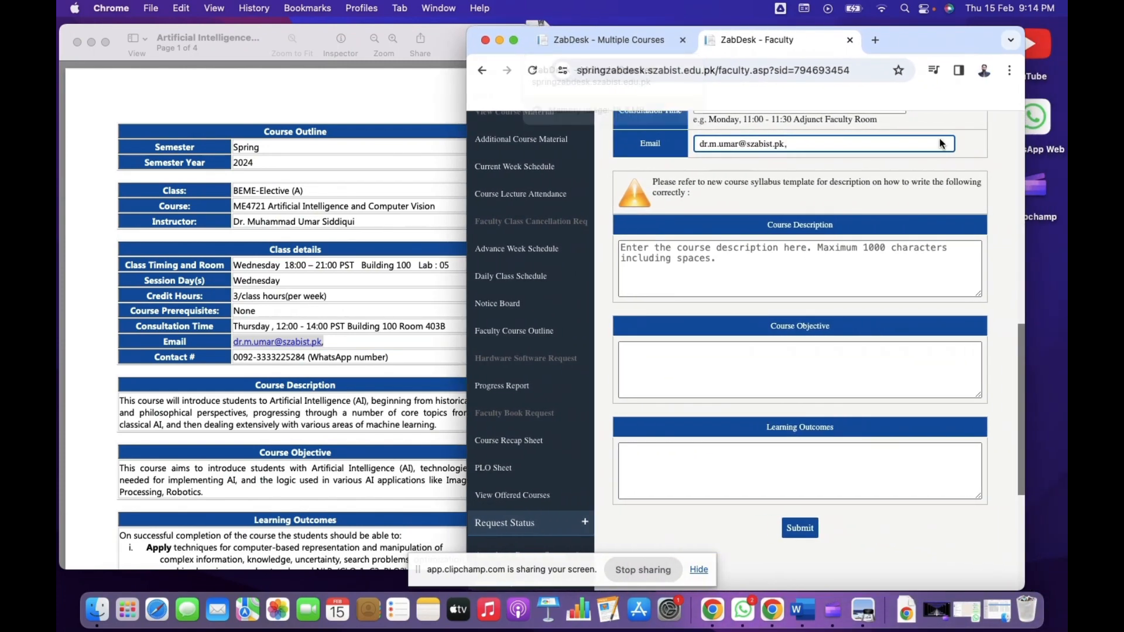
{"action": "left_click_drag", "start_coordinate": [1025, 151], "coordinate": [935, 157]}
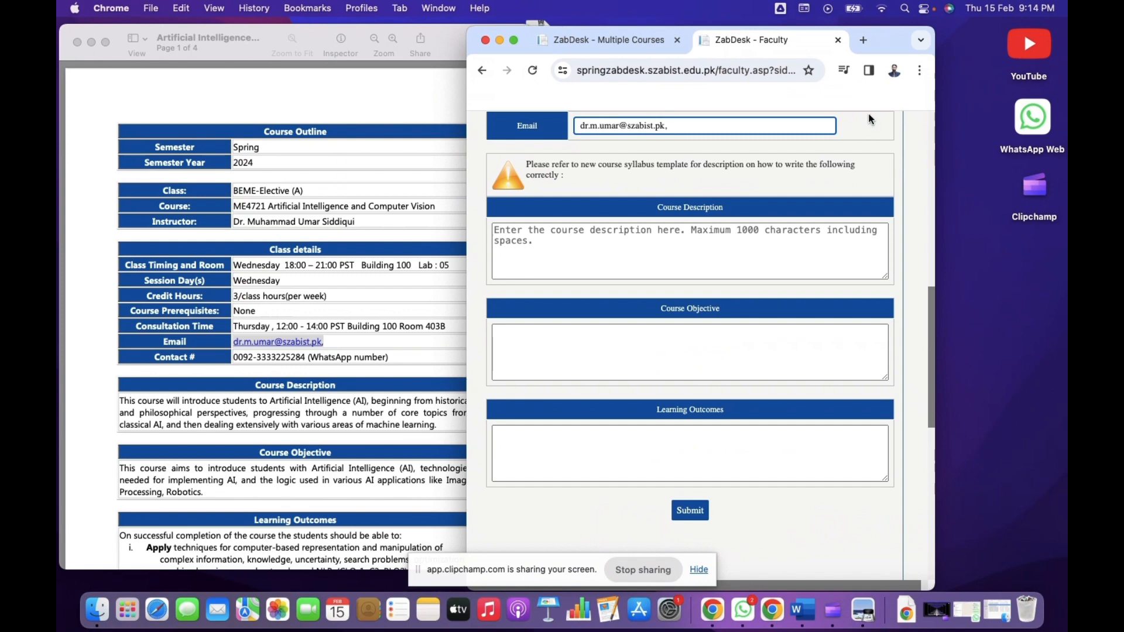
{"action": "left_click_drag", "start_coordinate": [886, 41], "coordinate": [995, 38]}
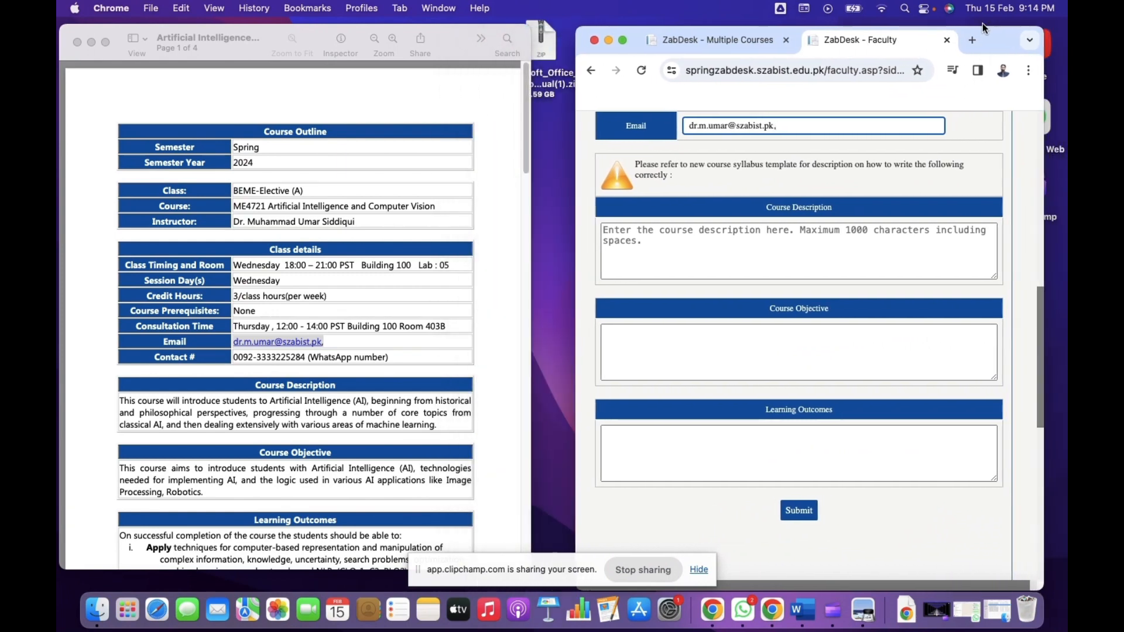
{"action": "left_click", "coordinate": [241, 414]}
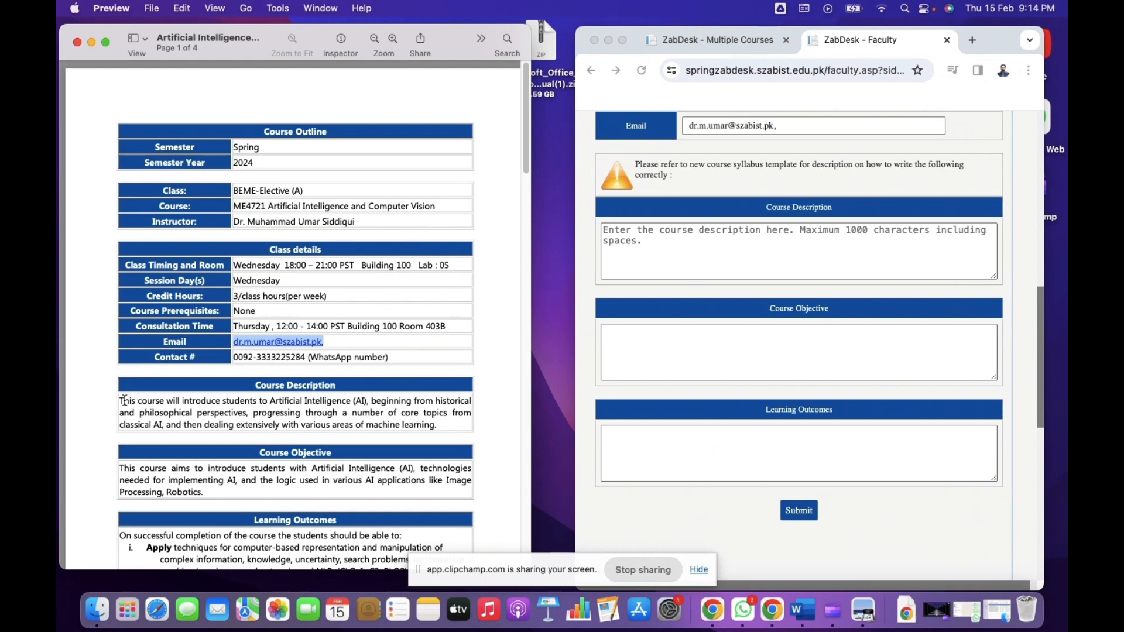
Copy the Course Description paragraph from the PDF into the Course Description box.
{"action": "left_click_drag", "start_coordinate": [124, 402], "coordinate": [304, 422]}
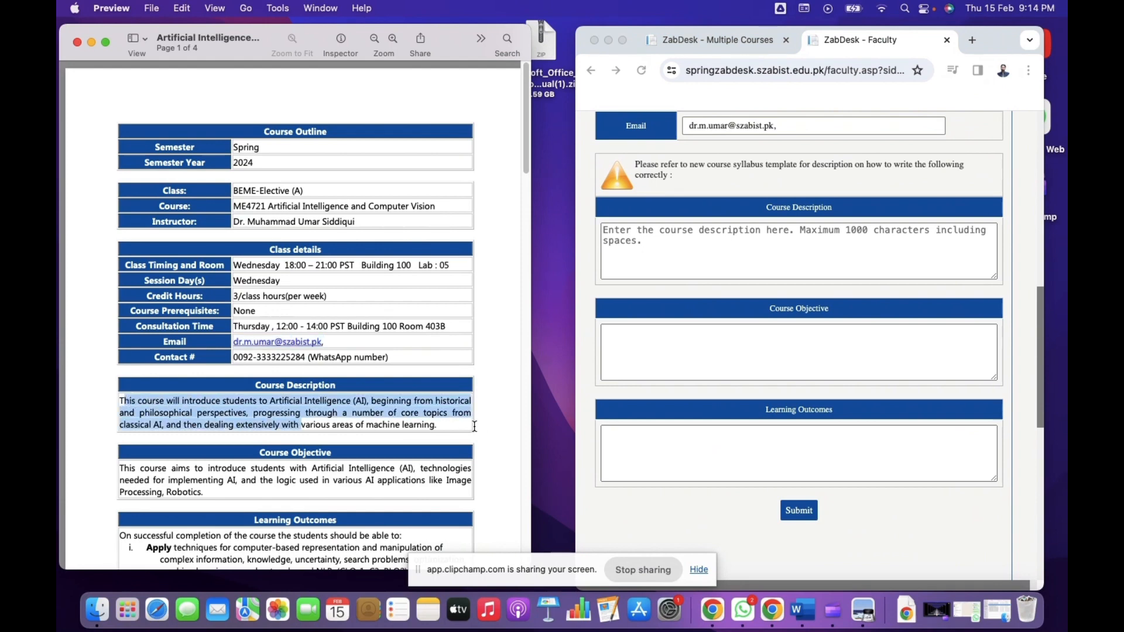
{"action": "left_click", "coordinate": [387, 426]}
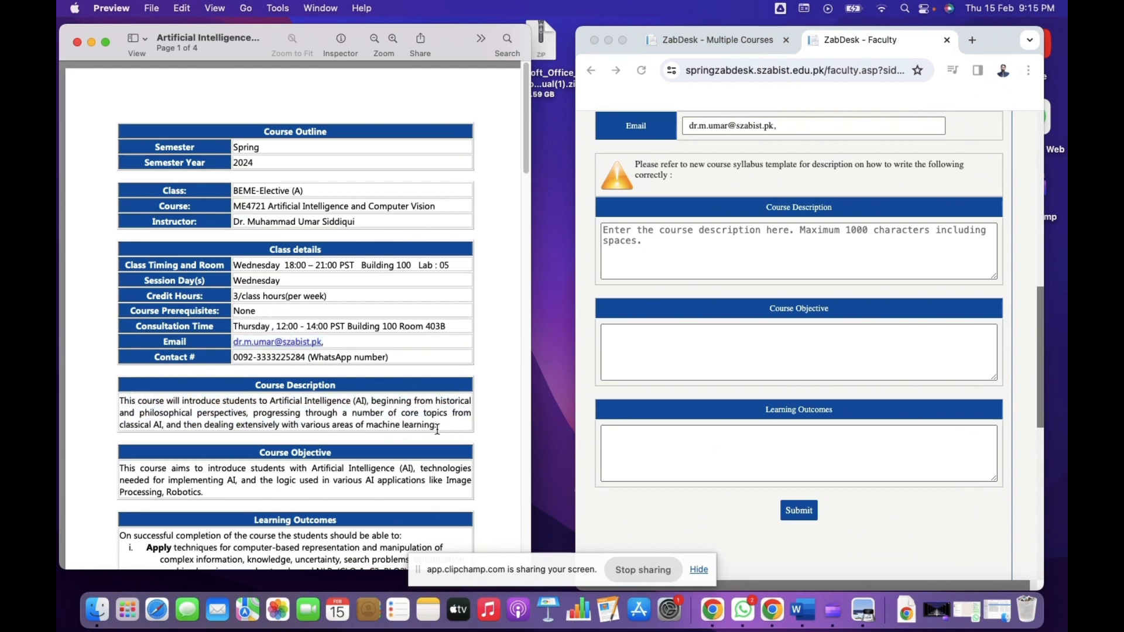
{"action": "left_click_drag", "start_coordinate": [439, 425], "coordinate": [121, 399]}
{"action": "key", "text": "super+c"}
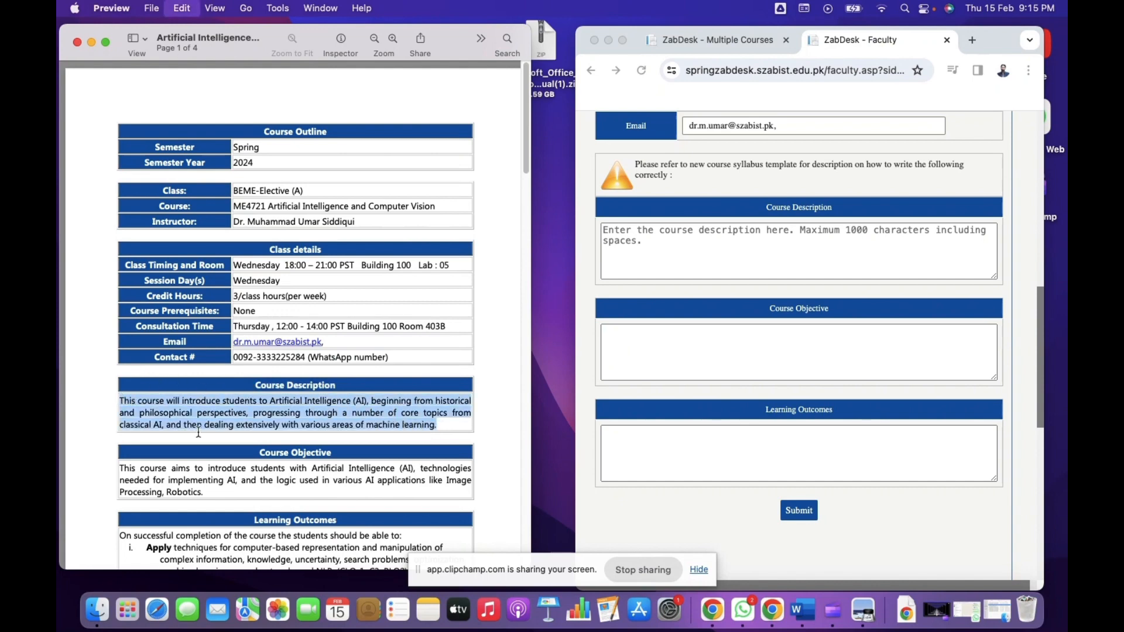
{"action": "left_click", "coordinate": [724, 243]}
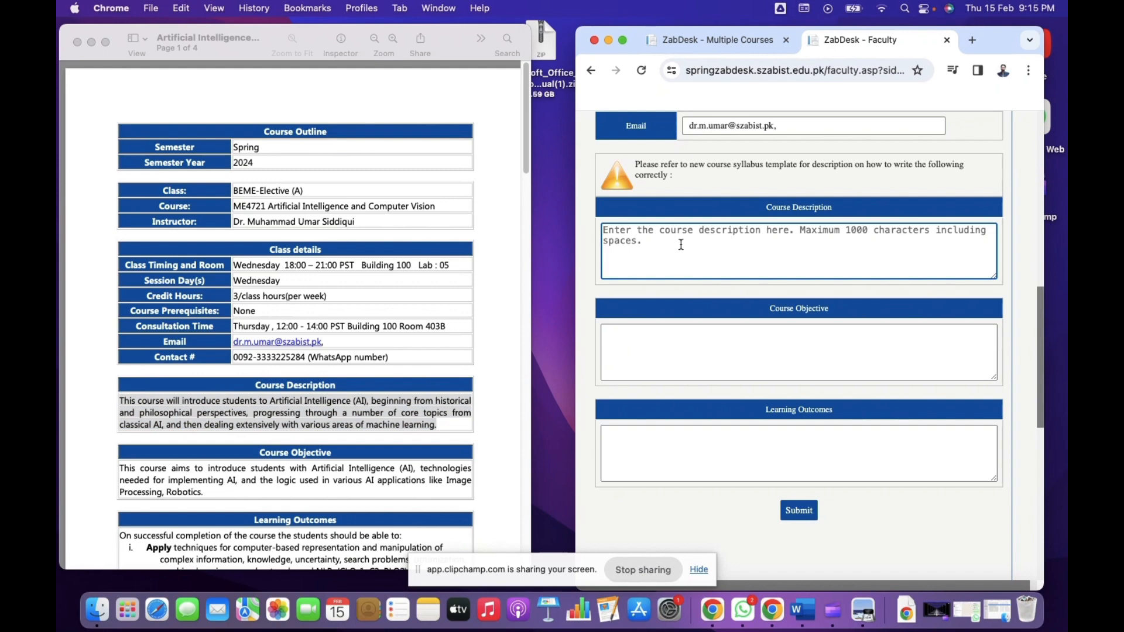
{"action": "key", "text": "super+v"}
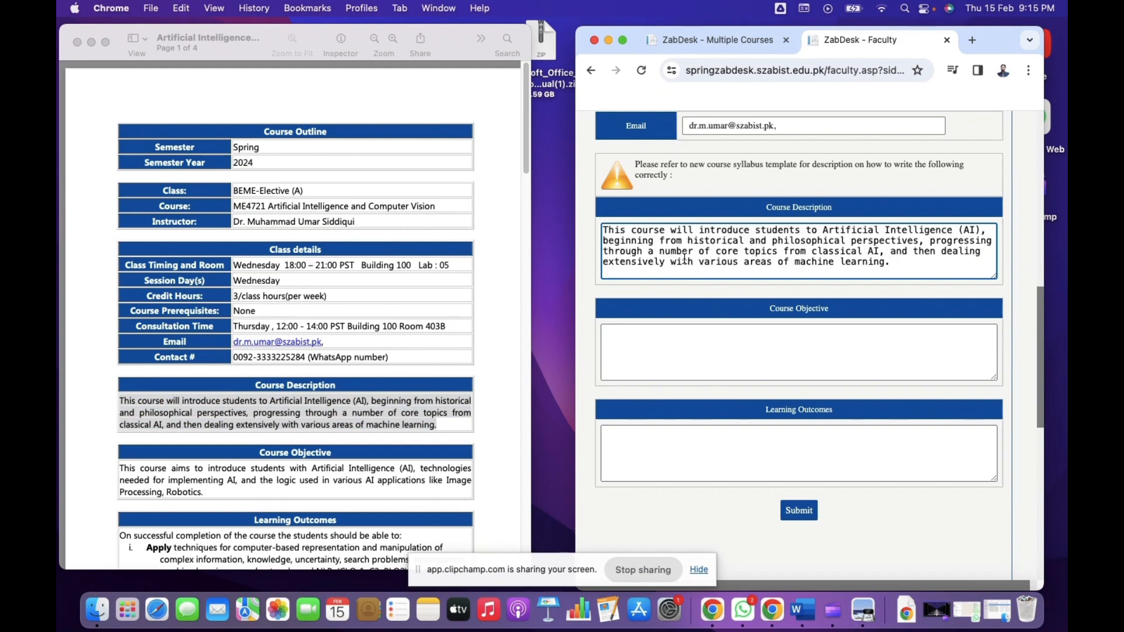
Copy the Course Objective paragraph from the PDF into the Course Objective box.
{"action": "left_click", "coordinate": [254, 499]}
{"action": "left_click", "coordinate": [246, 492]}
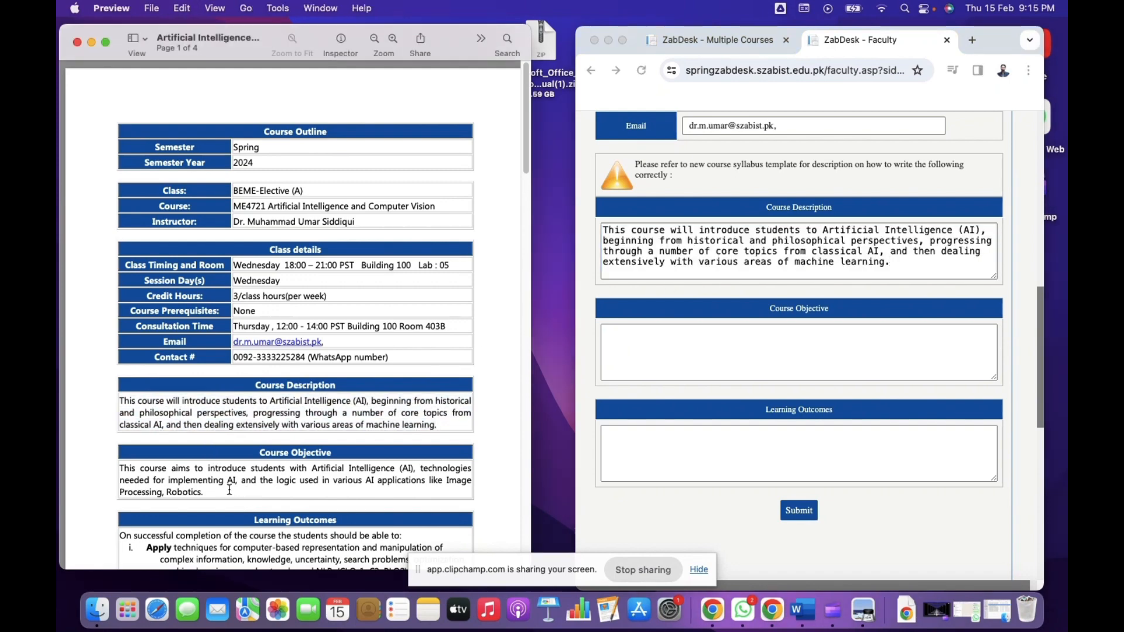
{"action": "left_click_drag", "start_coordinate": [217, 490], "coordinate": [132, 467]}
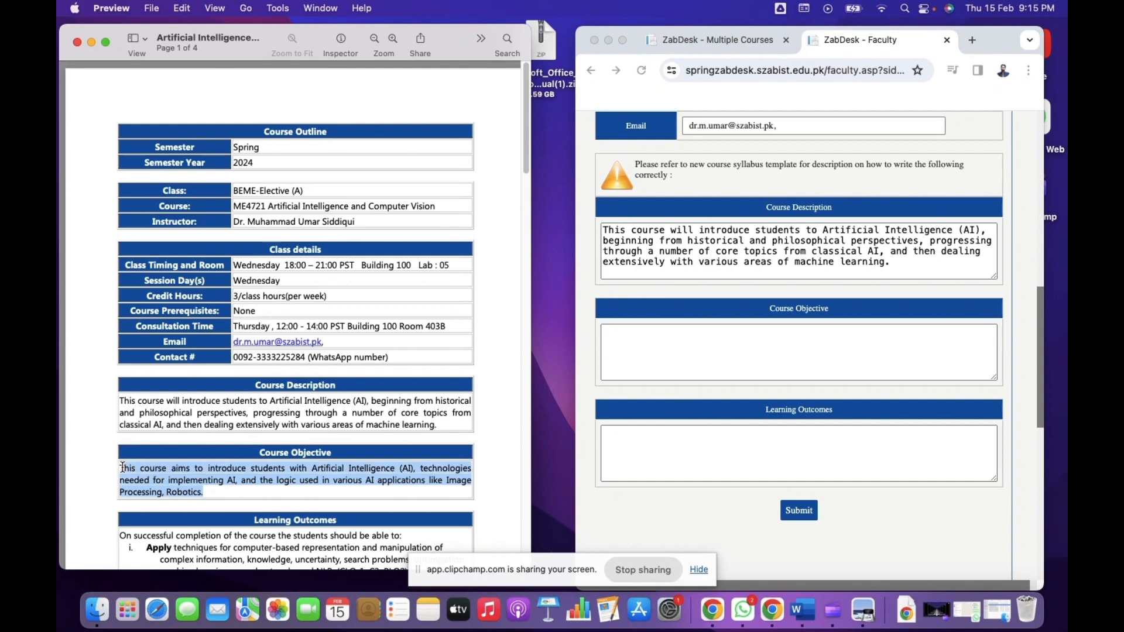
{"action": "left_click", "coordinate": [177, 480]}
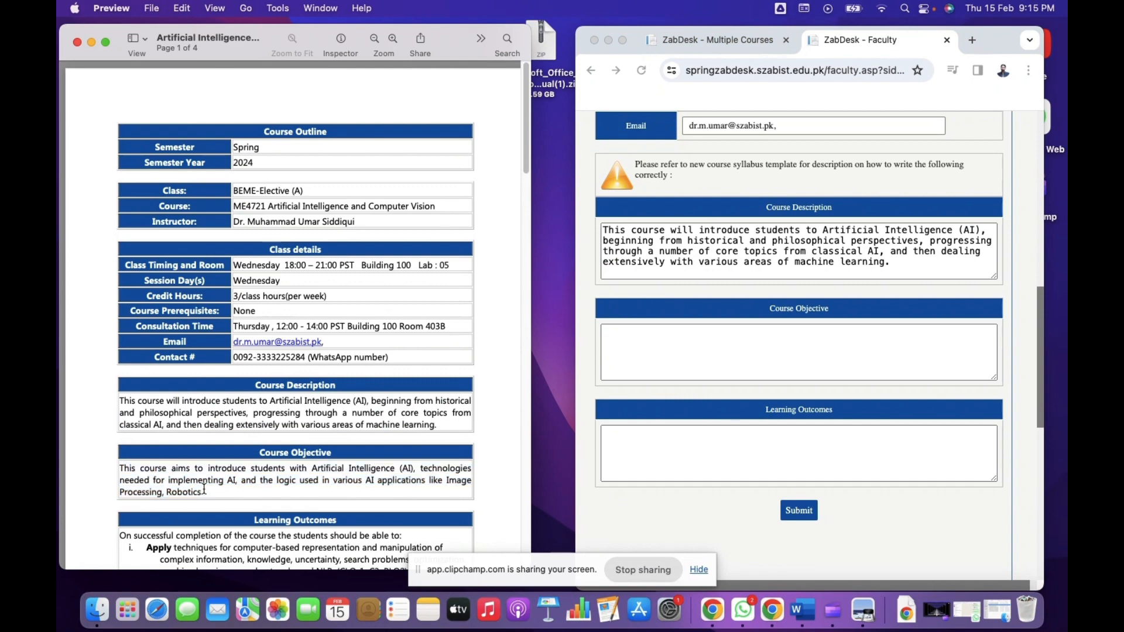
{"action": "left_click_drag", "start_coordinate": [202, 489], "coordinate": [106, 467]}
{"action": "key", "text": "super+c"}
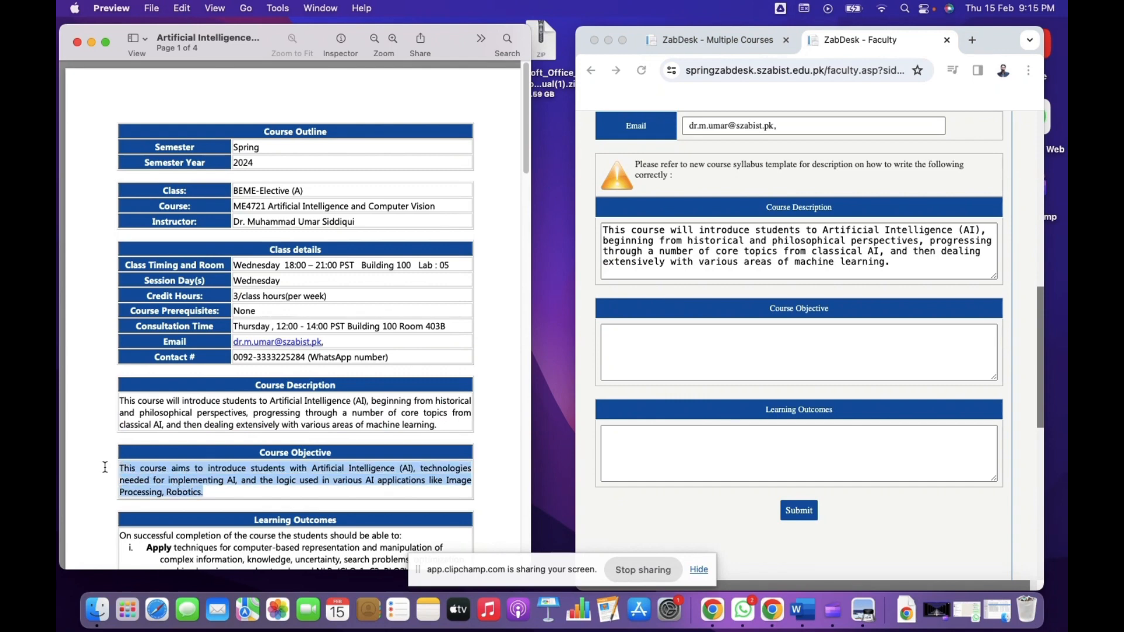
{"action": "left_click", "coordinate": [650, 347]}
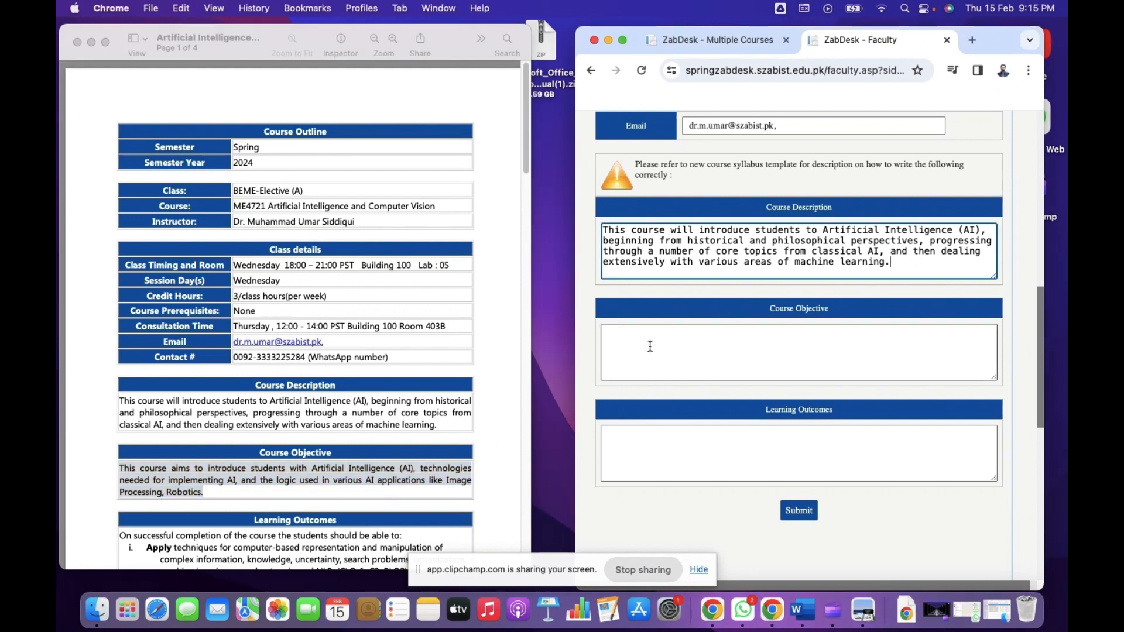
{"action": "key", "text": "super+v"}
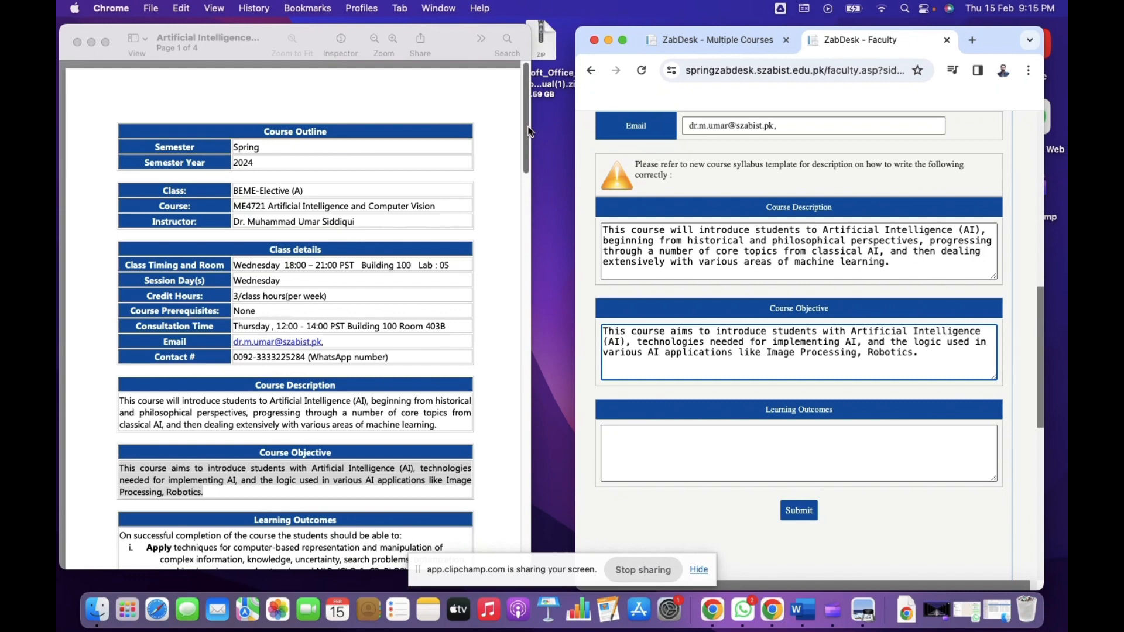
Paste the PDF's three learning outcomes, from Apply techniques through (CLO-3, C2, PLO8), into Learning Outcomes.
{"action": "left_click_drag", "start_coordinate": [526, 135], "coordinate": [524, 172]}
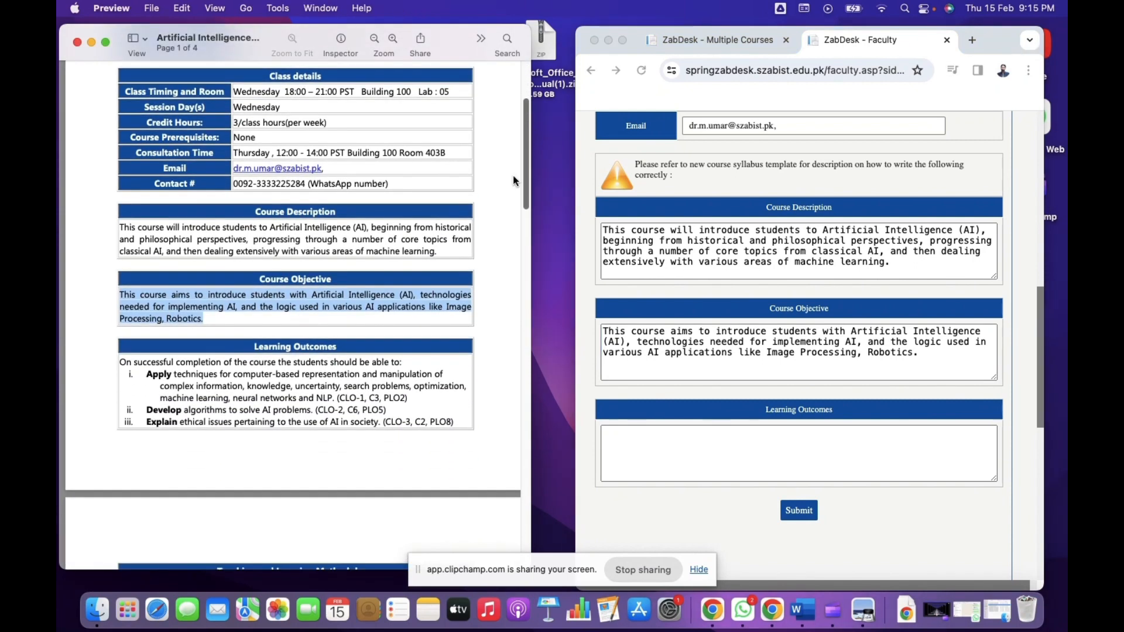
{"action": "left_click", "coordinate": [453, 423]}
{"action": "left_click_drag", "start_coordinate": [459, 425], "coordinate": [109, 361]}
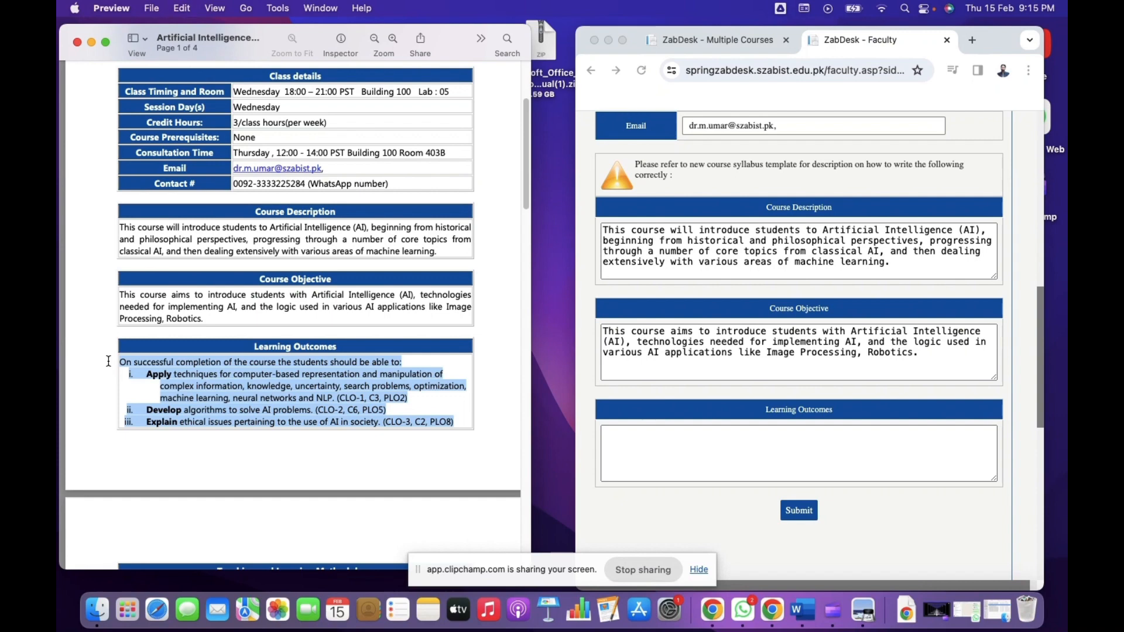
{"action": "left_click", "coordinate": [626, 441]}
{"action": "left_click", "coordinate": [624, 440]}
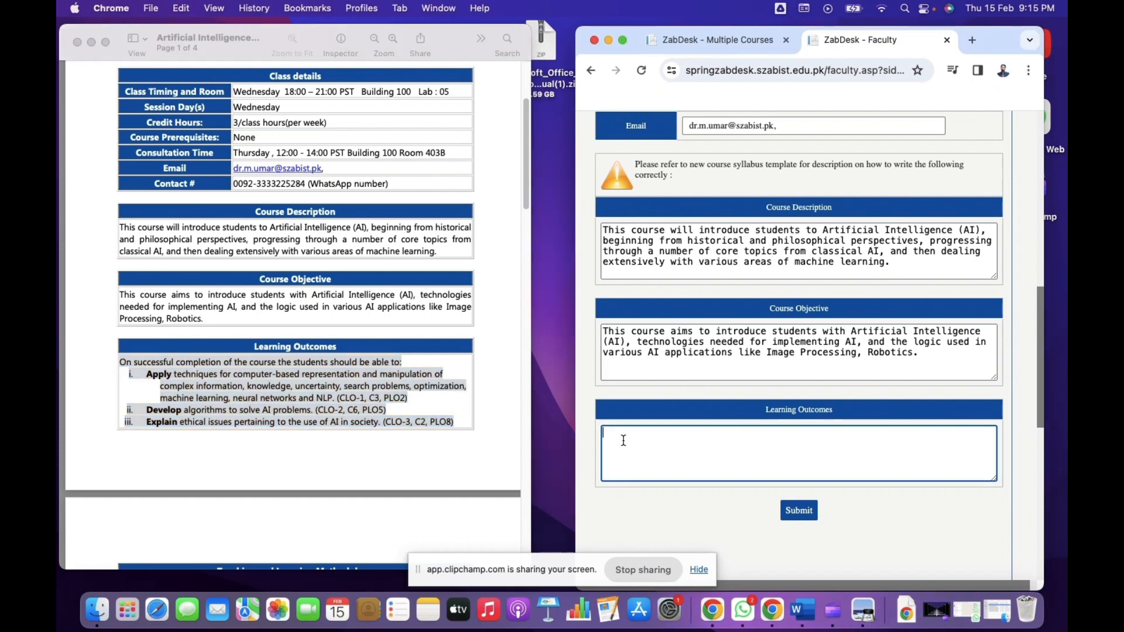
{"action": "key", "text": "super+v"}
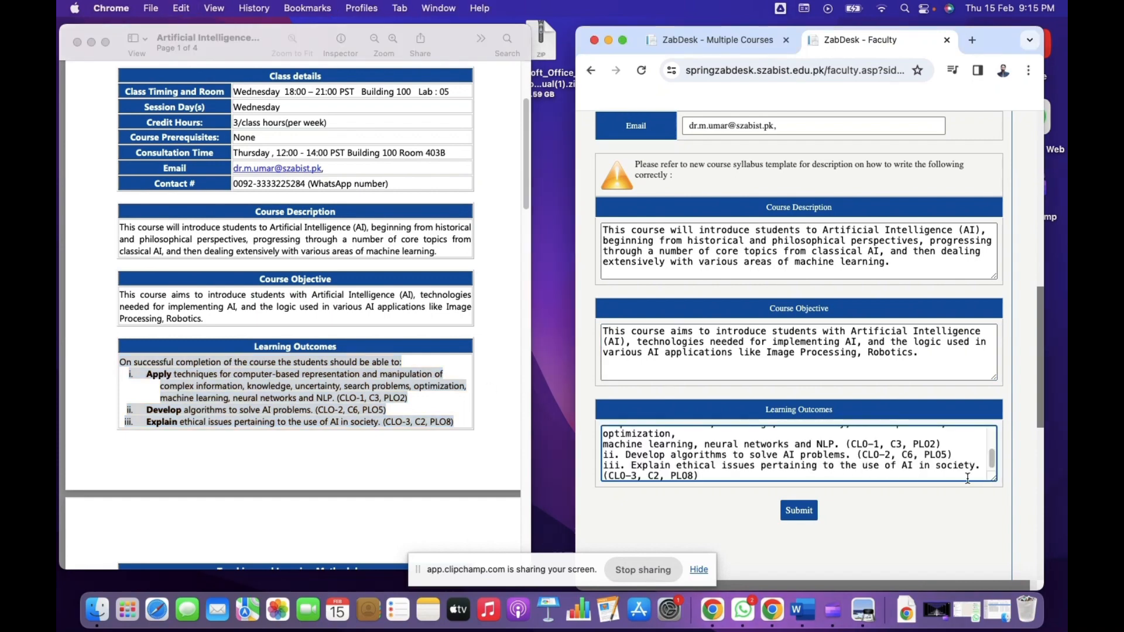
{"action": "mouse_move", "coordinate": [992, 461]}
{"action": "left_mouse_down"}
{"action": "mouse_move", "coordinate": [991, 443]}
{"action": "mouse_move", "coordinate": [990, 472]}
{"action": "left_mouse_up"}
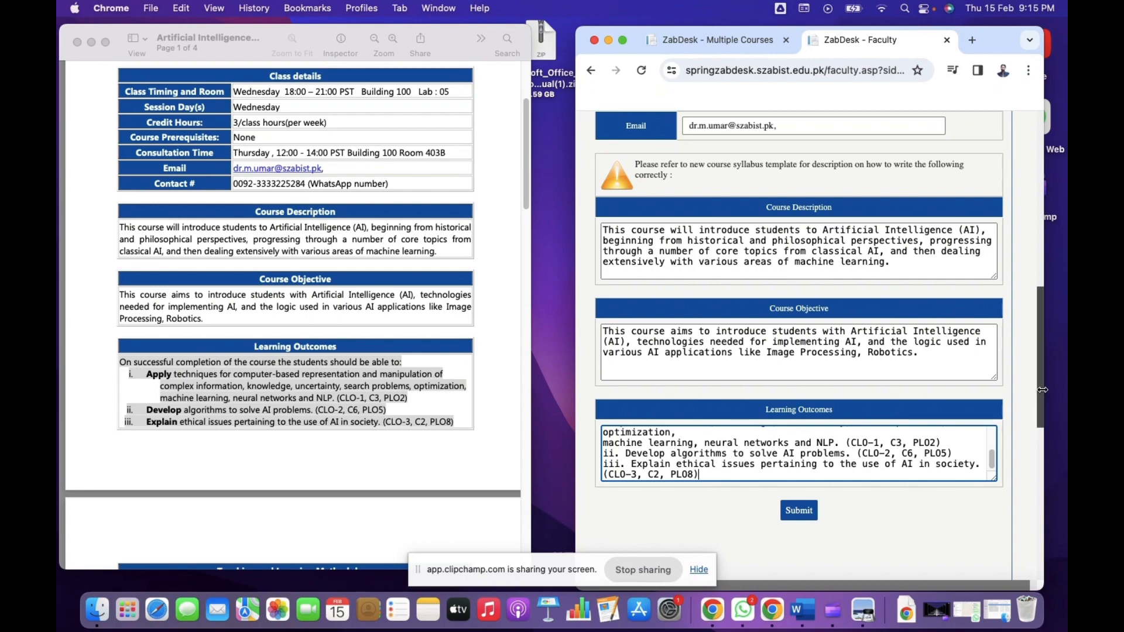
{"action": "left_click_drag", "start_coordinate": [1037, 384], "coordinate": [1042, 406]}
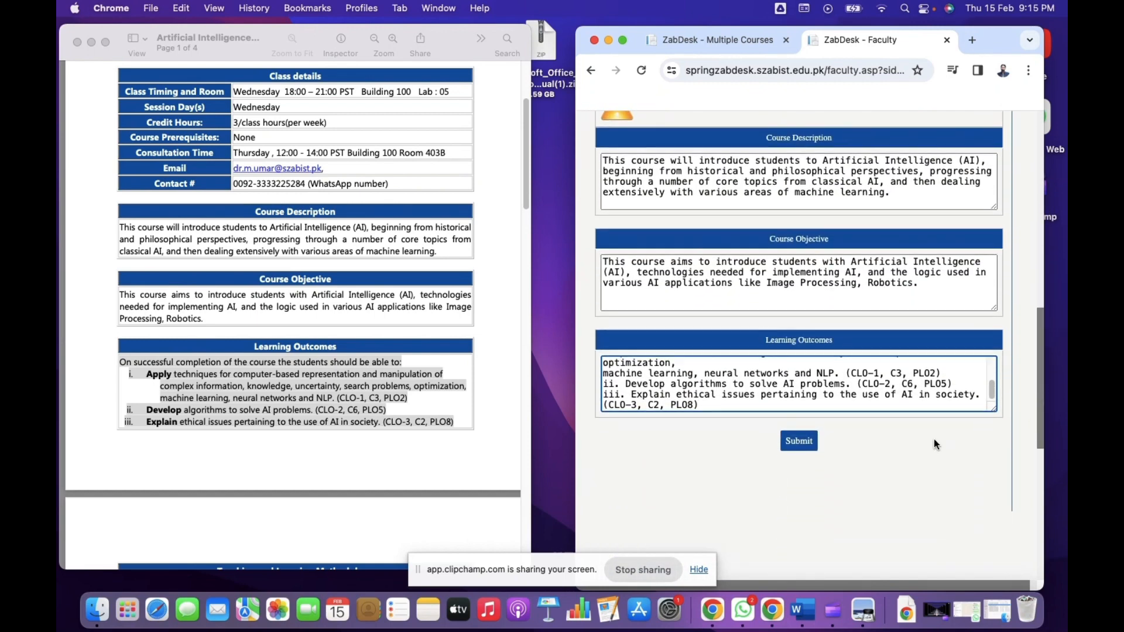
Submit the course outline form and dismiss the Invalid Email alert.
{"action": "left_click", "coordinate": [790, 450]}
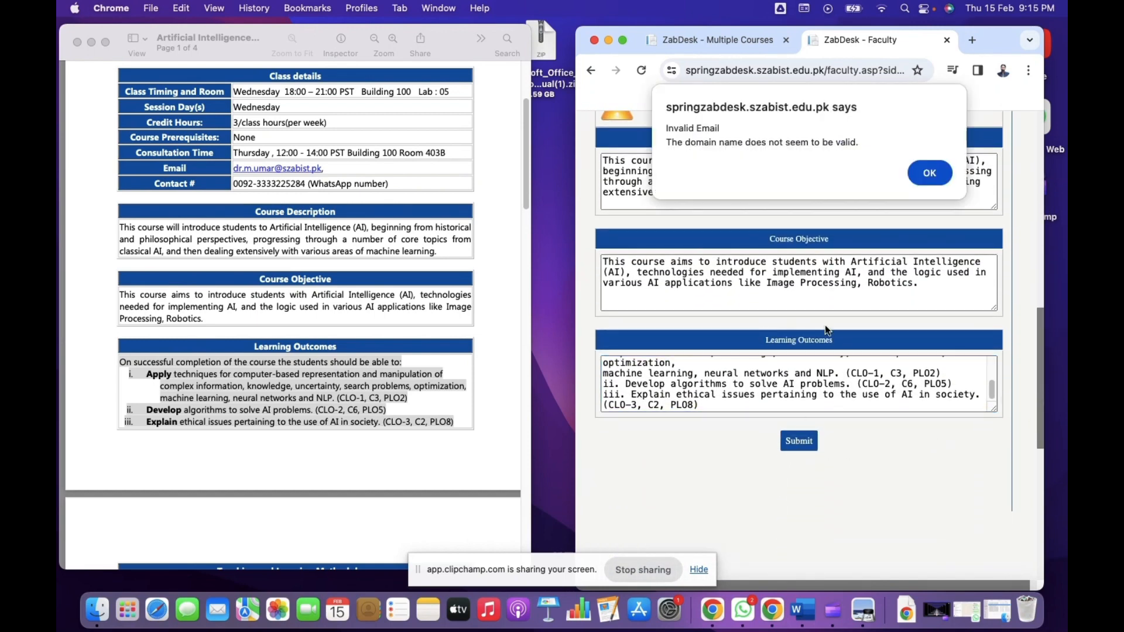
{"action": "left_click", "coordinate": [930, 174]}
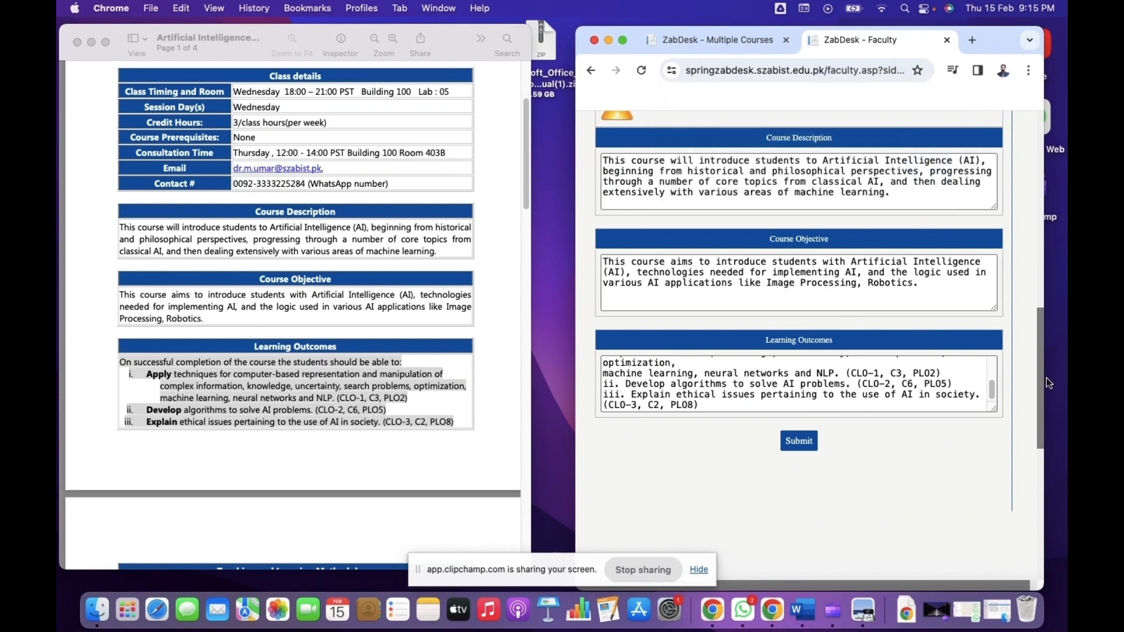
{"action": "left_click_drag", "start_coordinate": [1043, 380], "coordinate": [1040, 299]}
Delete the trailing comma from the Email field and submit the form again.
{"action": "left_click", "coordinate": [783, 309]}
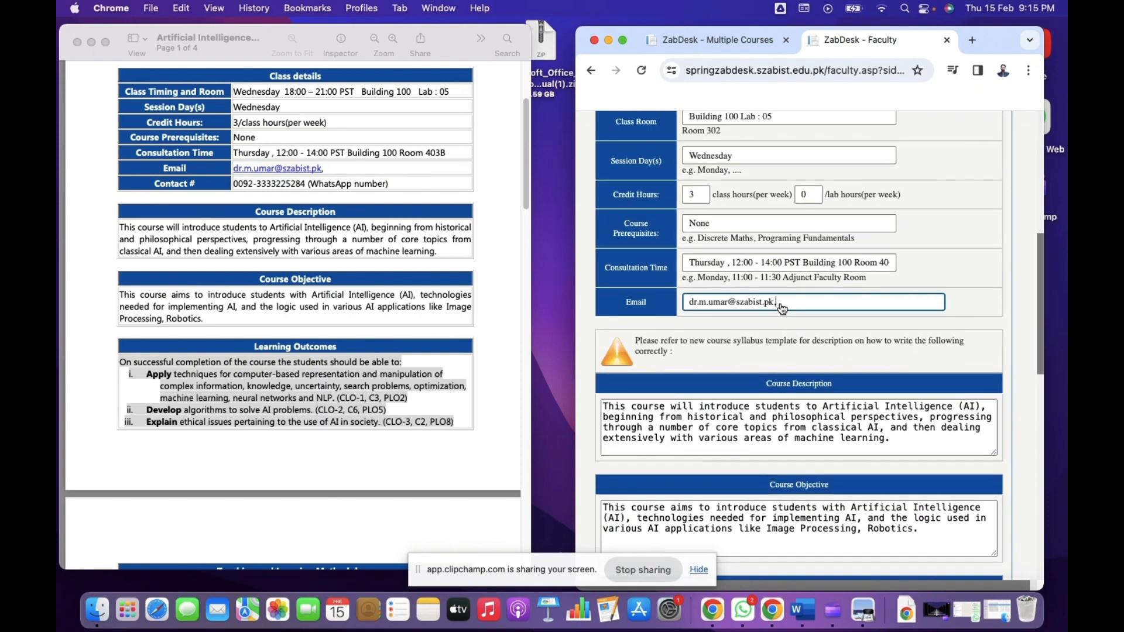
{"action": "key", "text": "BackSpace"}
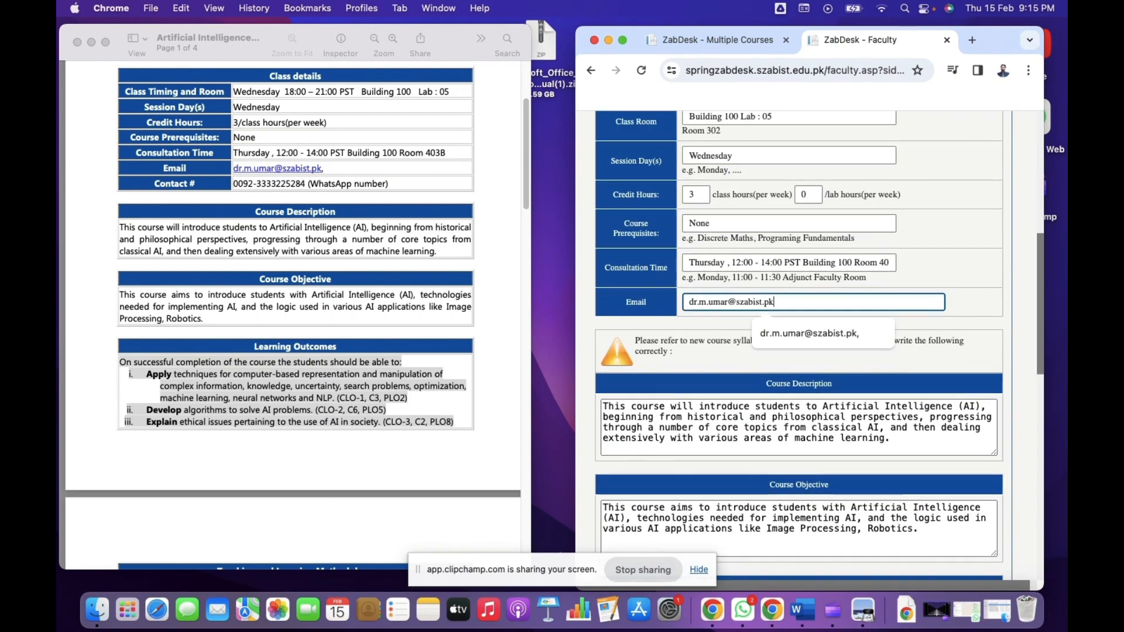
{"action": "left_click", "coordinate": [903, 357]}
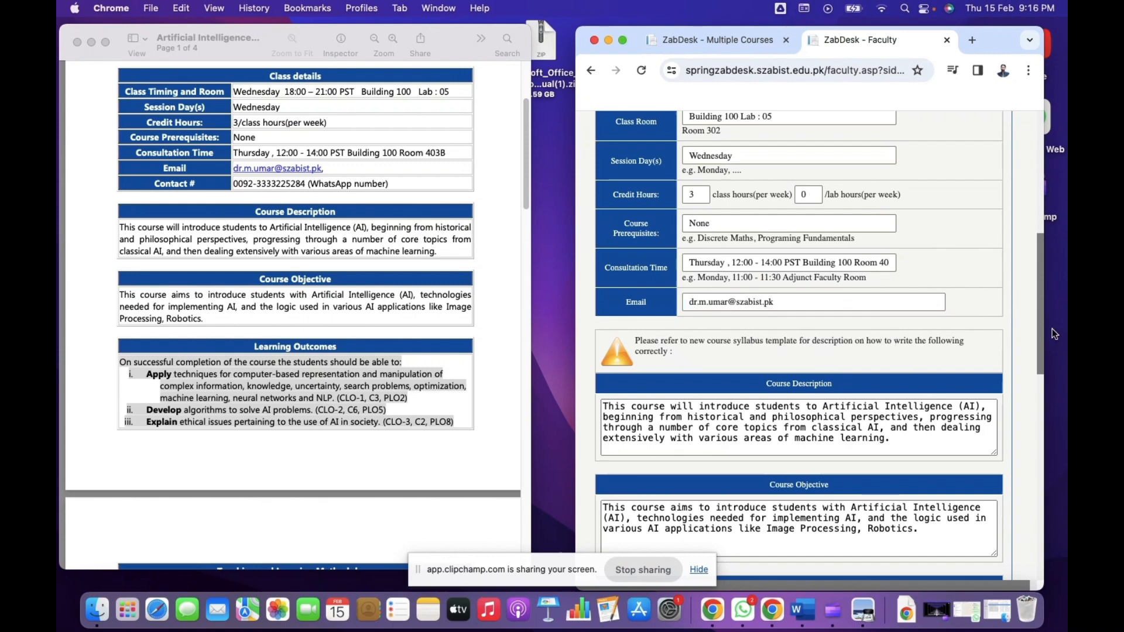
{"action": "scroll", "coordinate": [1038, 291], "scroll_direction": "down", "scroll_amount": 5}
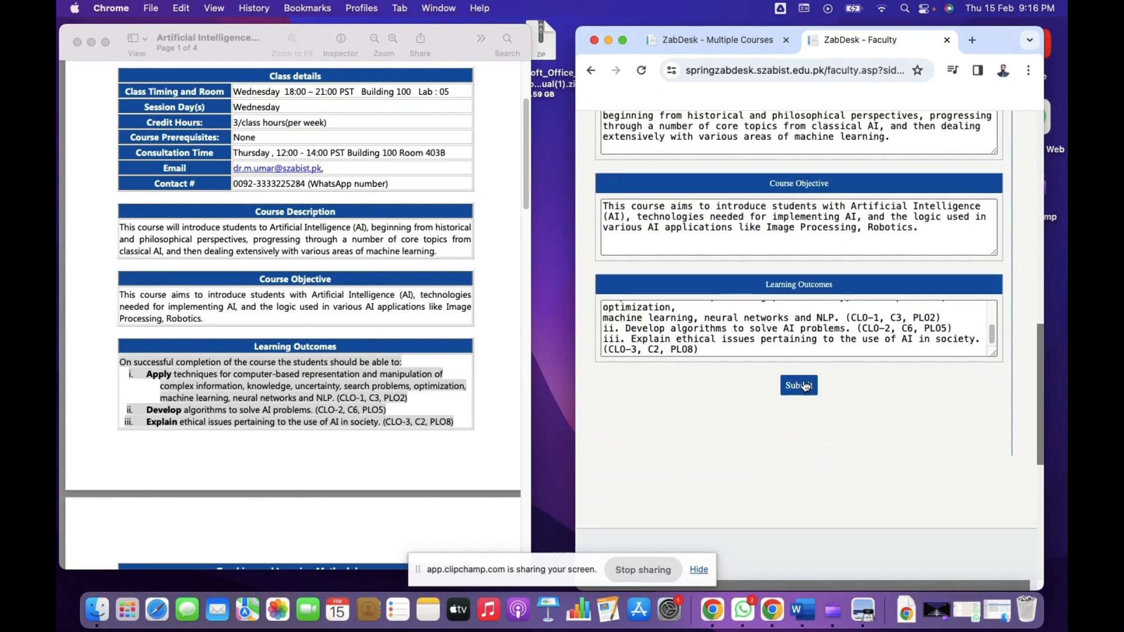
{"action": "left_click", "coordinate": [804, 385]}
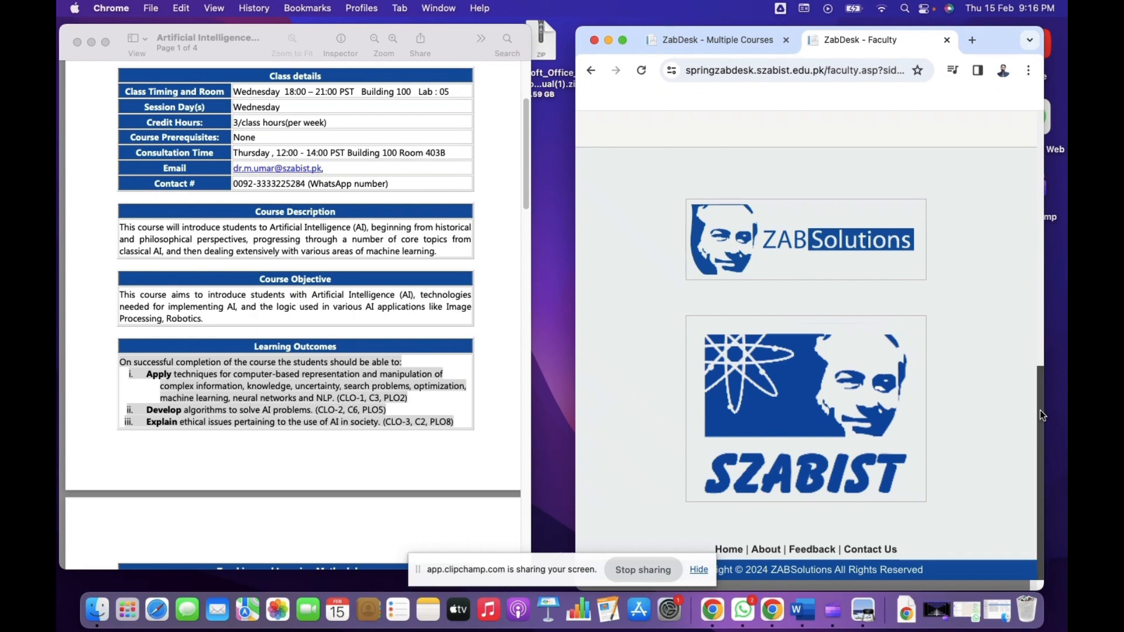
Scroll up to the top of the Recommended Books page.
{"action": "scroll", "coordinate": [1043, 416], "scroll_direction": "up", "scroll_amount": 10}
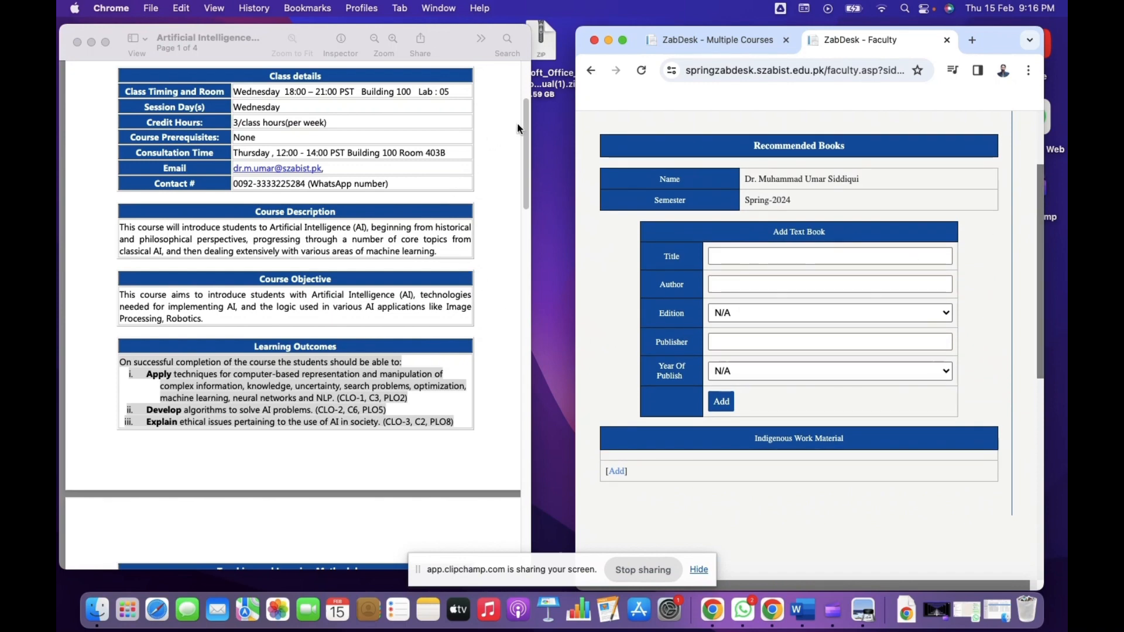
Paste the title Artificial Intelligence: A Modern Approach and its authors into the Add Text Book form.
{"action": "left_click_drag", "start_coordinate": [526, 126], "coordinate": [496, 376]}
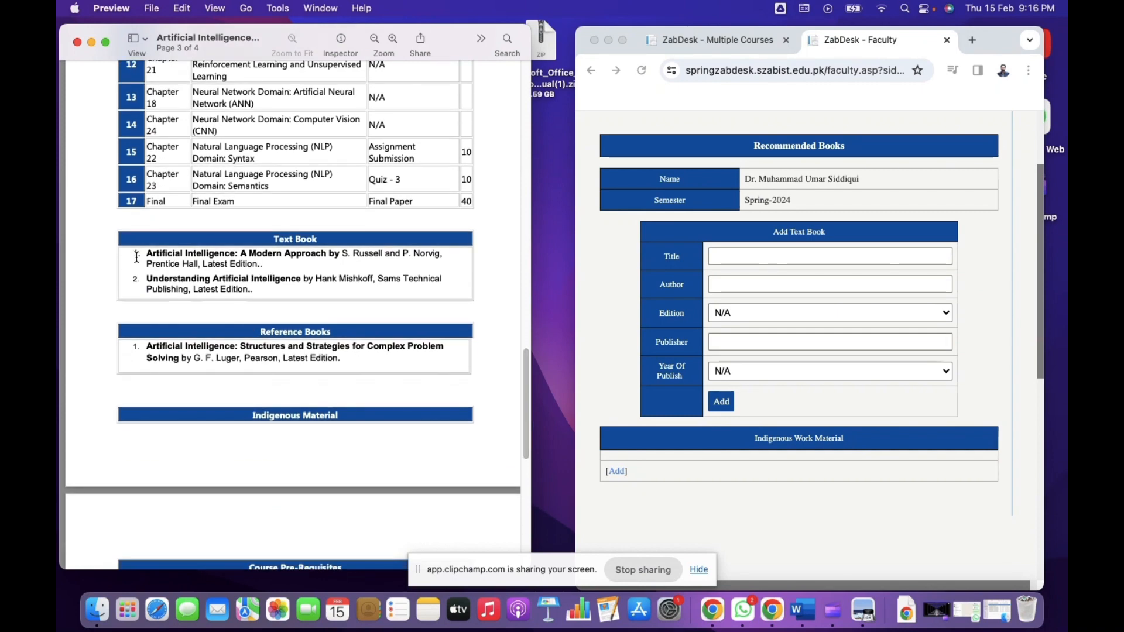
{"action": "left_click_drag", "start_coordinate": [146, 254], "coordinate": [172, 253]}
{"action": "left_click_drag", "start_coordinate": [208, 254], "coordinate": [327, 249]}
{"action": "key", "text": "super+c"}
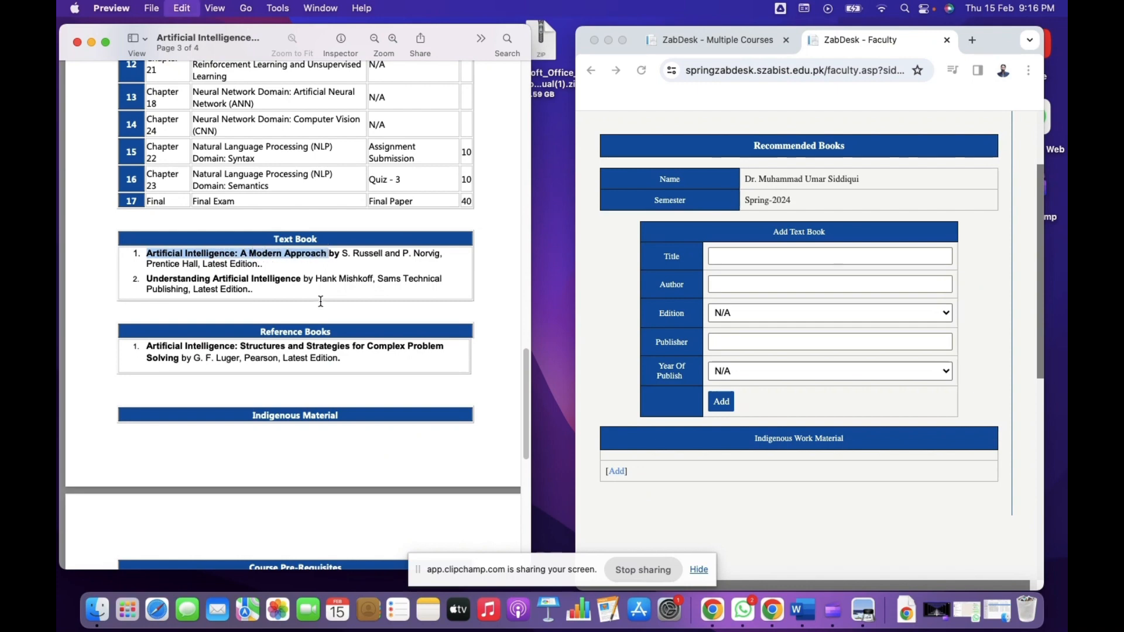
{"action": "left_click", "coordinate": [749, 258]}
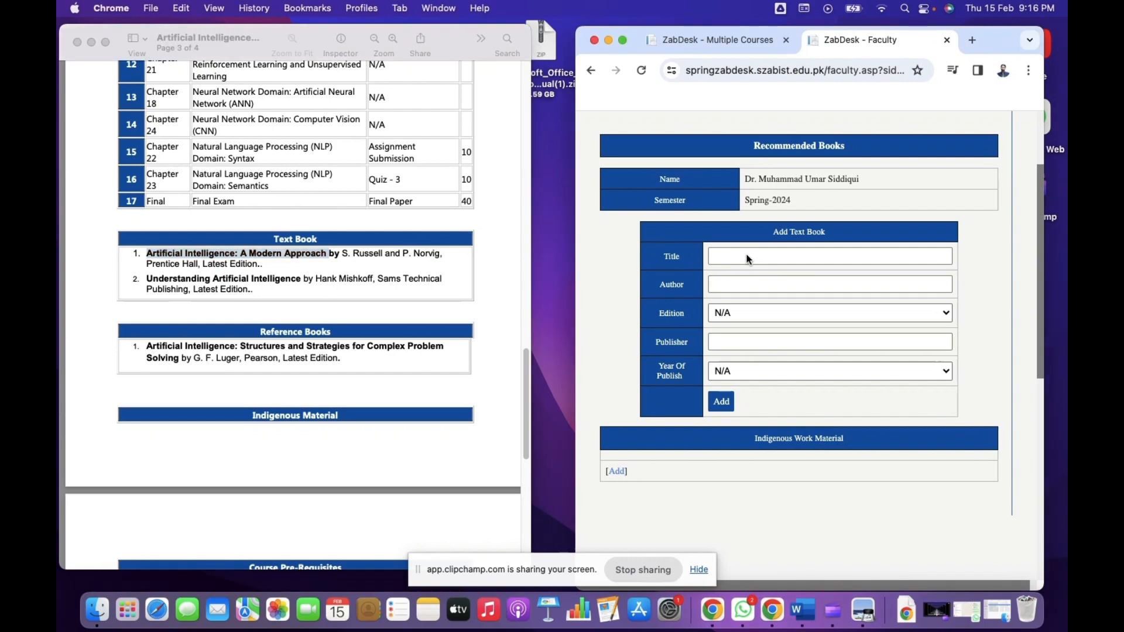
{"action": "left_click", "coordinate": [748, 259]}
{"action": "key", "text": "super+v"}
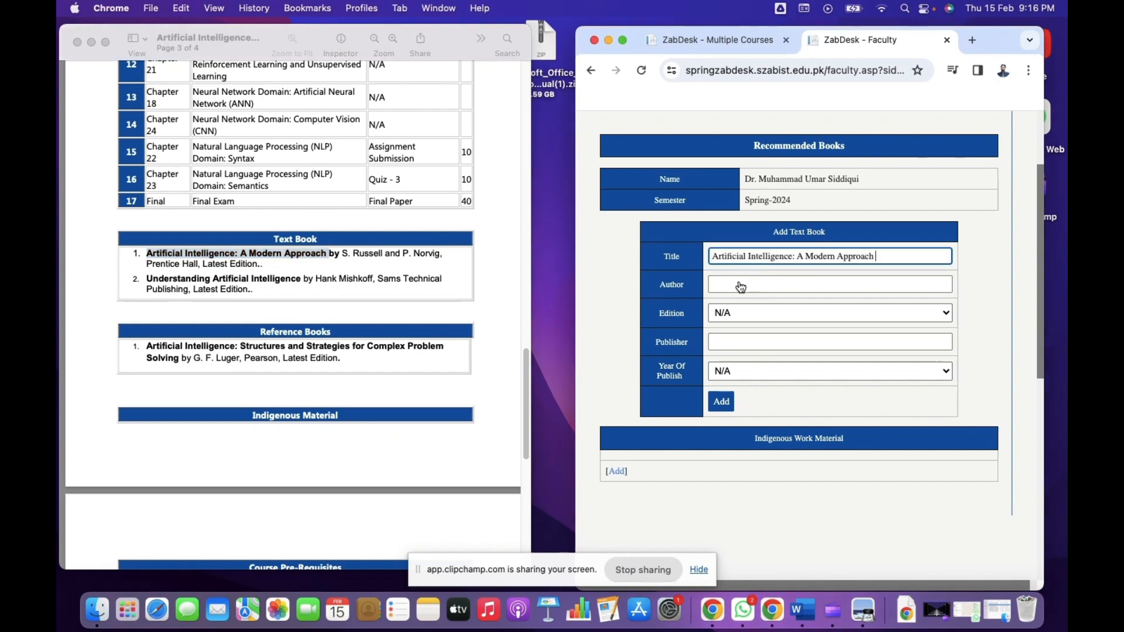
{"action": "left_click", "coordinate": [338, 255]}
{"action": "left_click_drag", "start_coordinate": [341, 255], "coordinate": [439, 256]}
{"action": "key", "text": "super+c"}
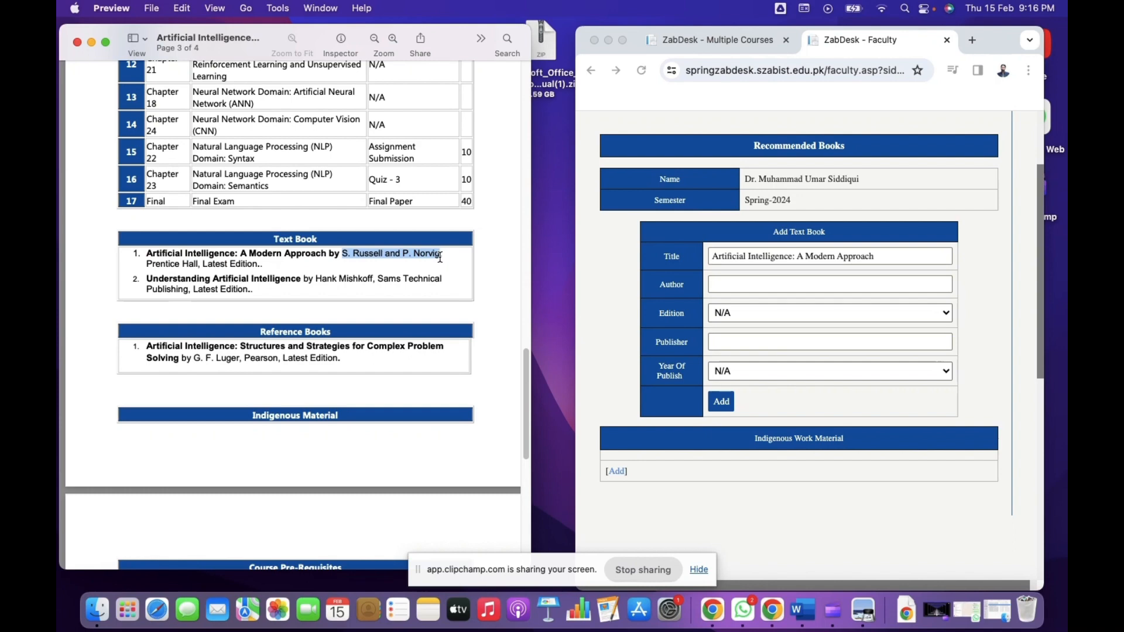
{"action": "left_click", "coordinate": [731, 288]}
{"action": "left_click", "coordinate": [732, 288]}
{"action": "key", "text": "super+v"}
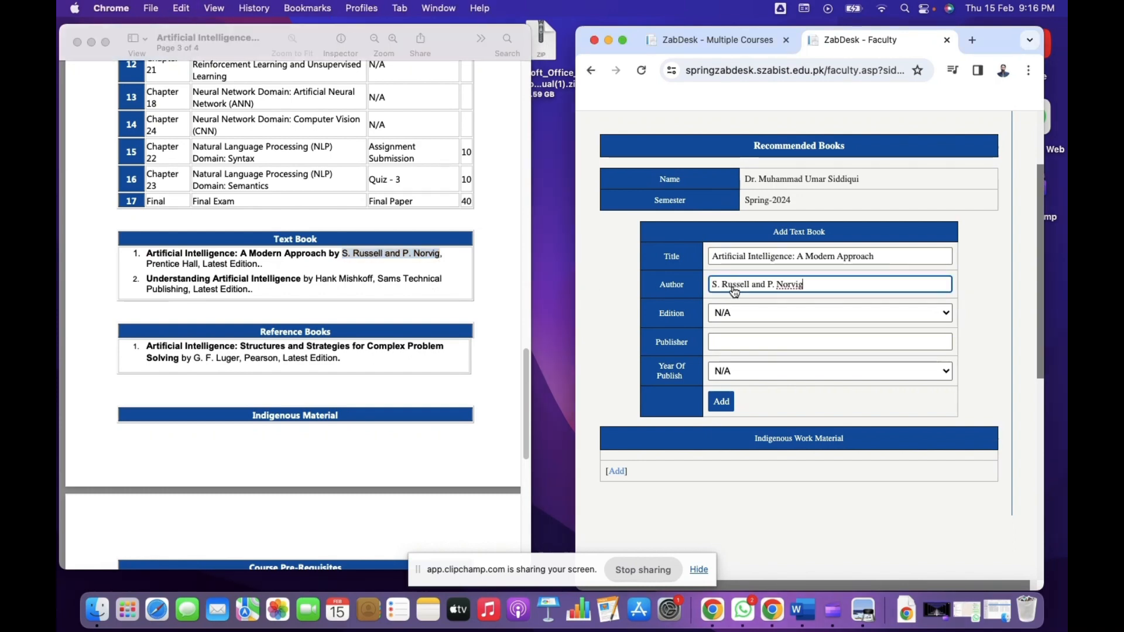
Set the edition to 3rd, paste publisher Prentice Hall, and add the text book.
{"action": "left_click", "coordinate": [757, 314]}
{"action": "left_click", "coordinate": [751, 358]}
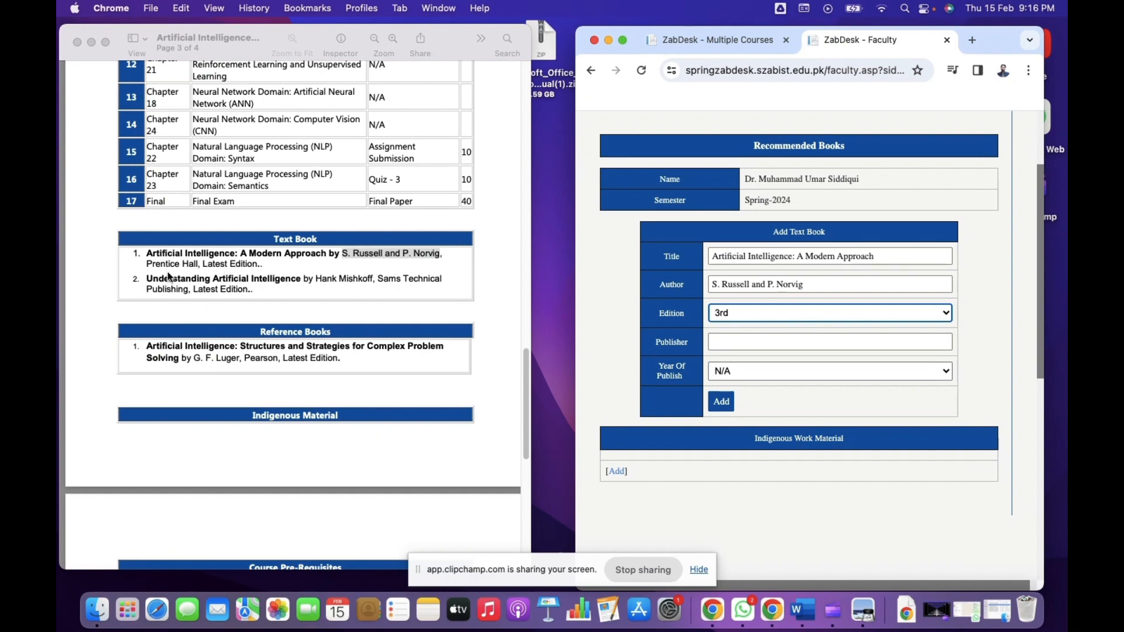
{"action": "left_click", "coordinate": [149, 269]}
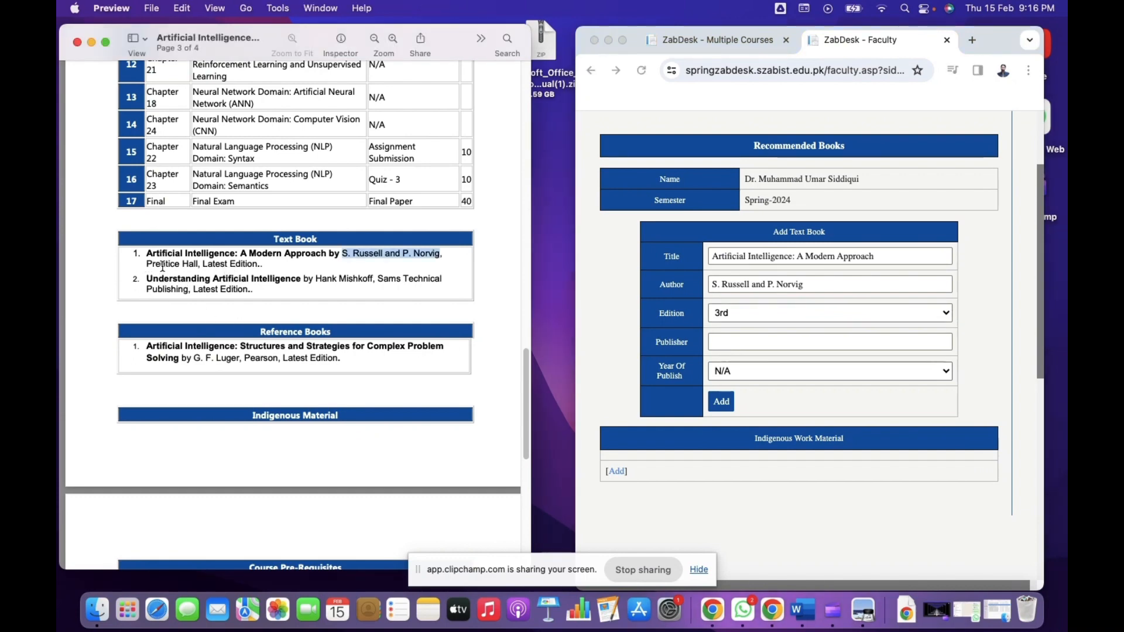
{"action": "left_click", "coordinate": [160, 267]}
{"action": "left_click_drag", "start_coordinate": [148, 266], "coordinate": [198, 265]}
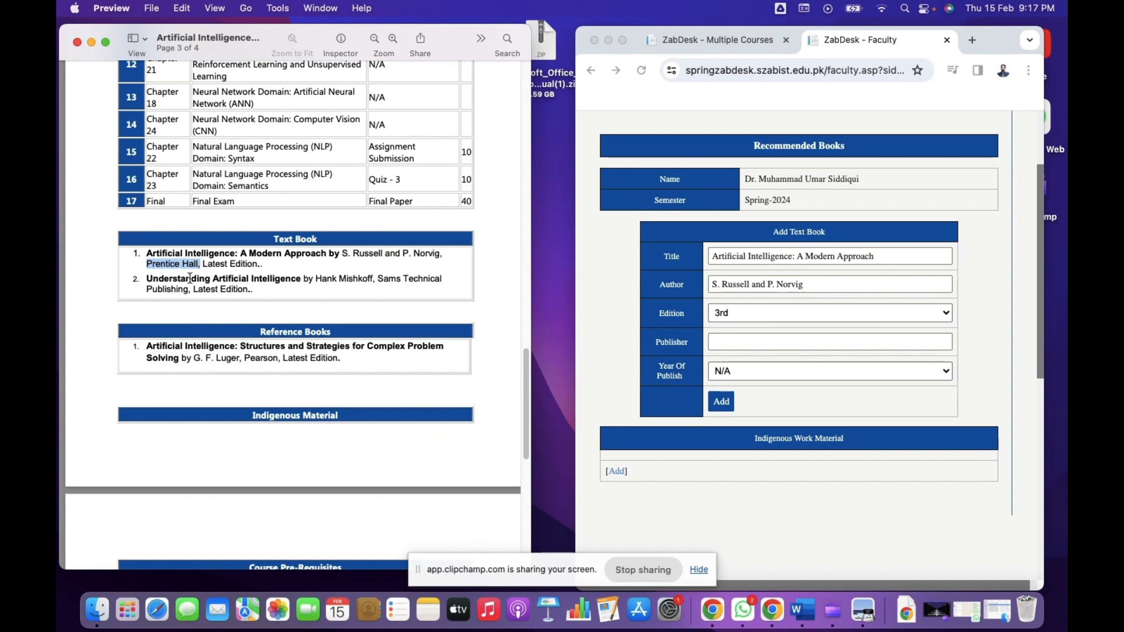
{"action": "left_click", "coordinate": [751, 341]}
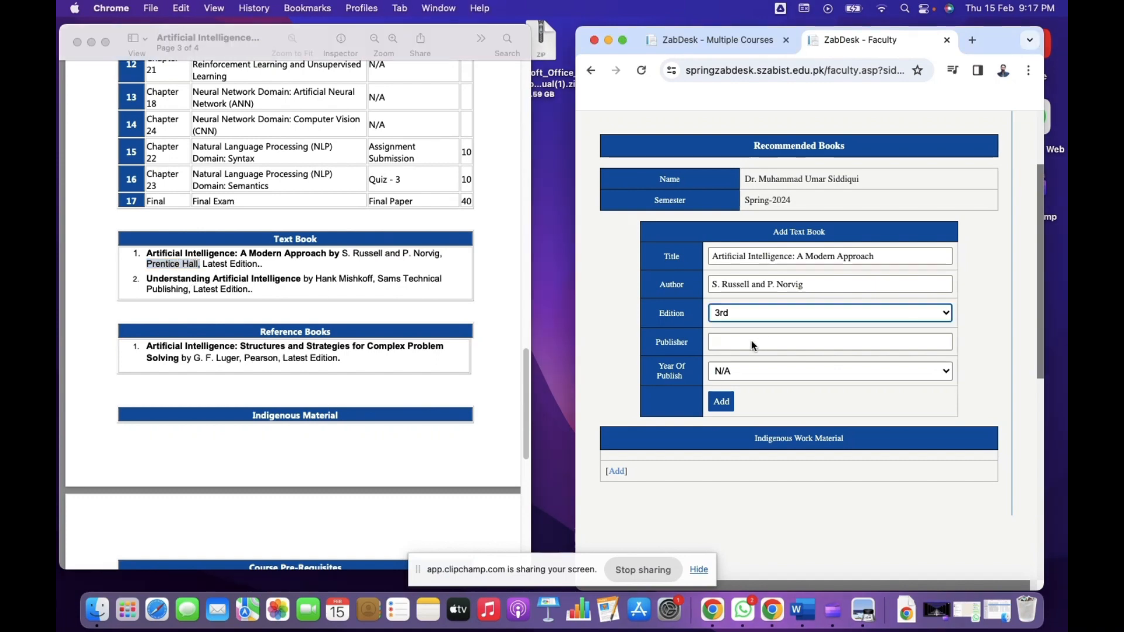
{"action": "left_click", "coordinate": [746, 349]}
{"action": "type", "text": "Prentice Hall,"}
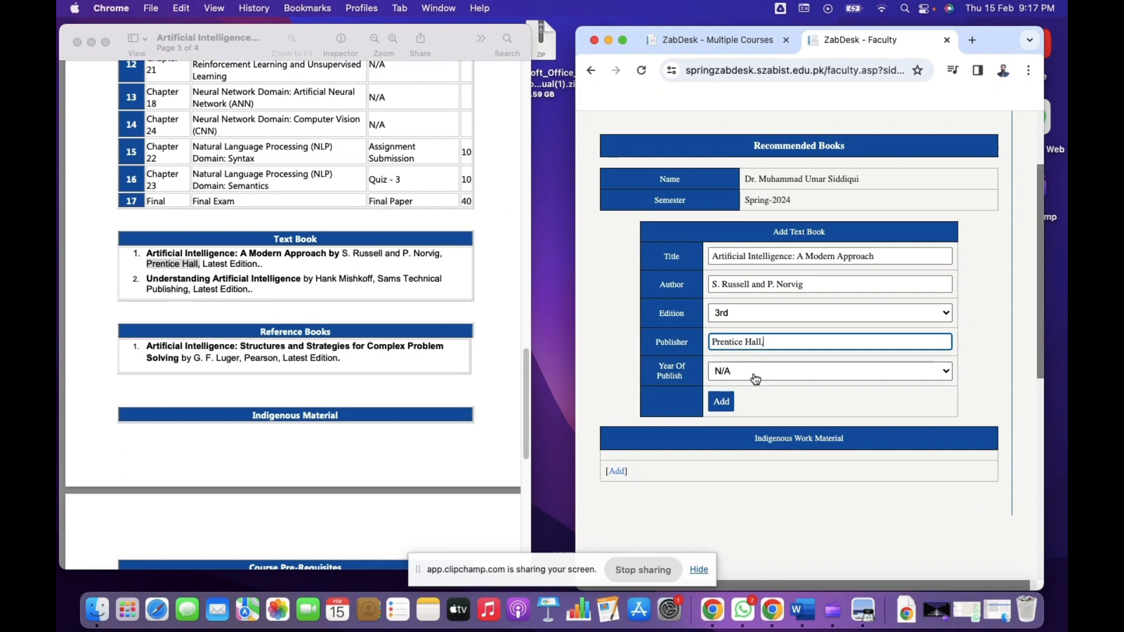
{"action": "left_click", "coordinate": [722, 401]}
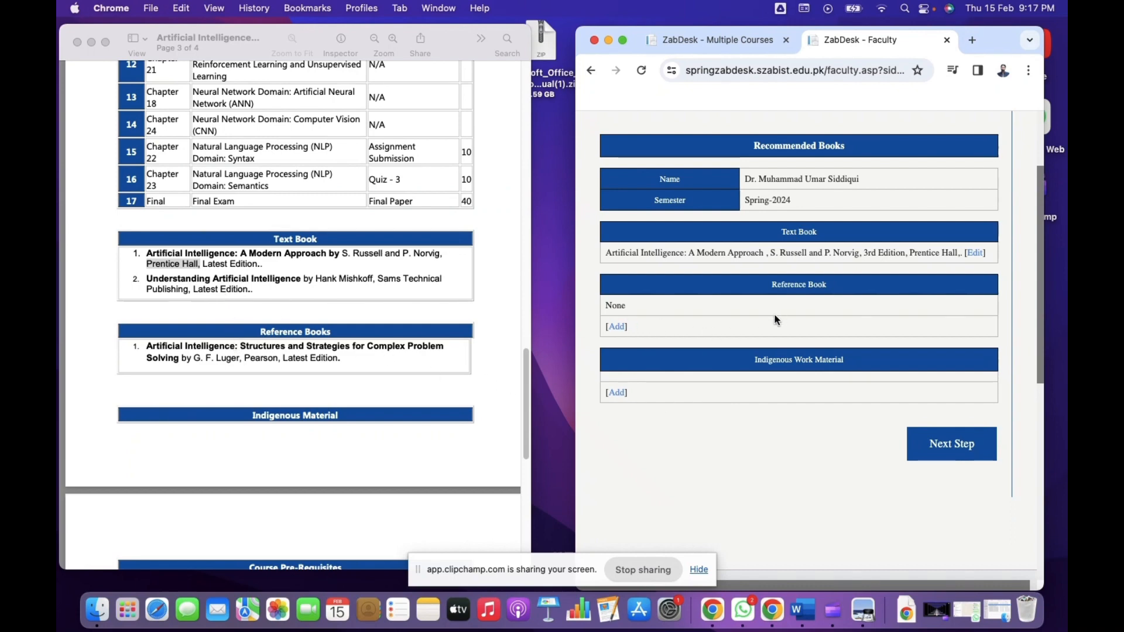
Open a new reference book form and paste the title Understanding Artificial Intelligence.
{"action": "left_click", "coordinate": [617, 326]}
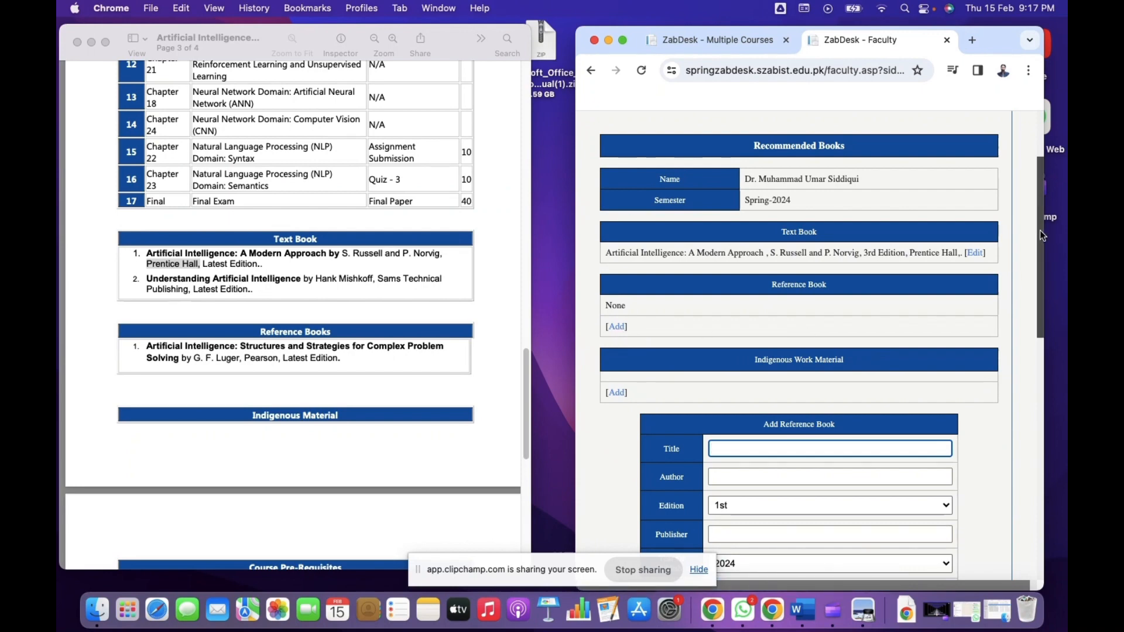
{"action": "scroll", "coordinate": [1040, 230], "scroll_direction": "down", "scroll_amount": 3}
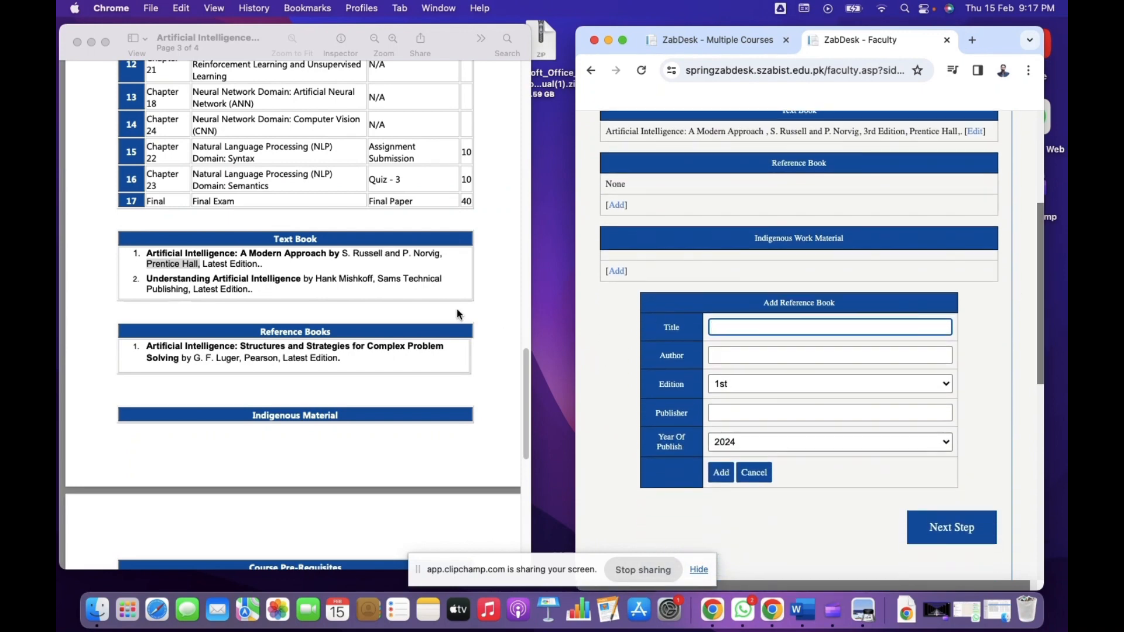
{"action": "left_click", "coordinate": [154, 282]}
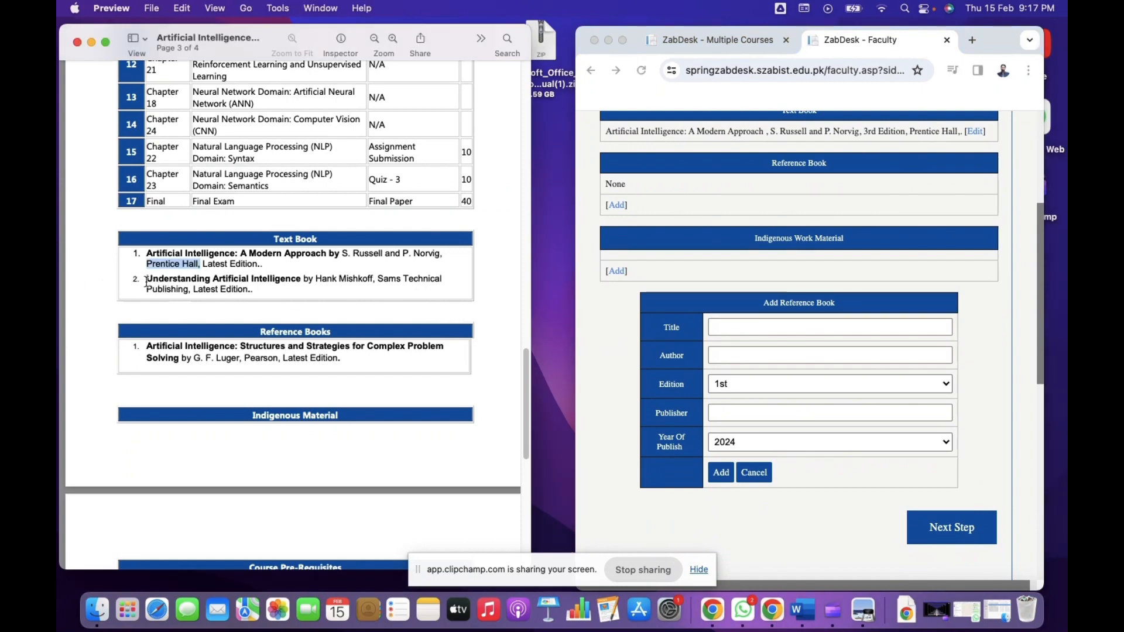
{"action": "left_click", "coordinate": [149, 281]}
{"action": "left_click_drag", "start_coordinate": [149, 282], "coordinate": [303, 279]}
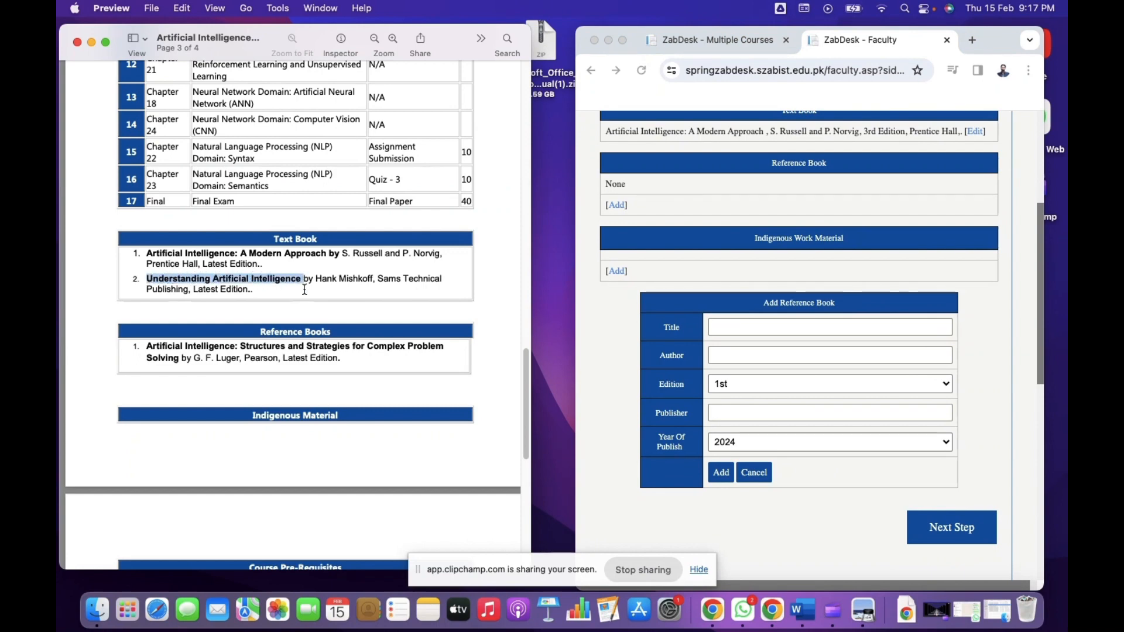
{"action": "key", "text": "super+c"}
{"action": "left_click", "coordinate": [756, 330]}
{"action": "key", "text": "super+v"}
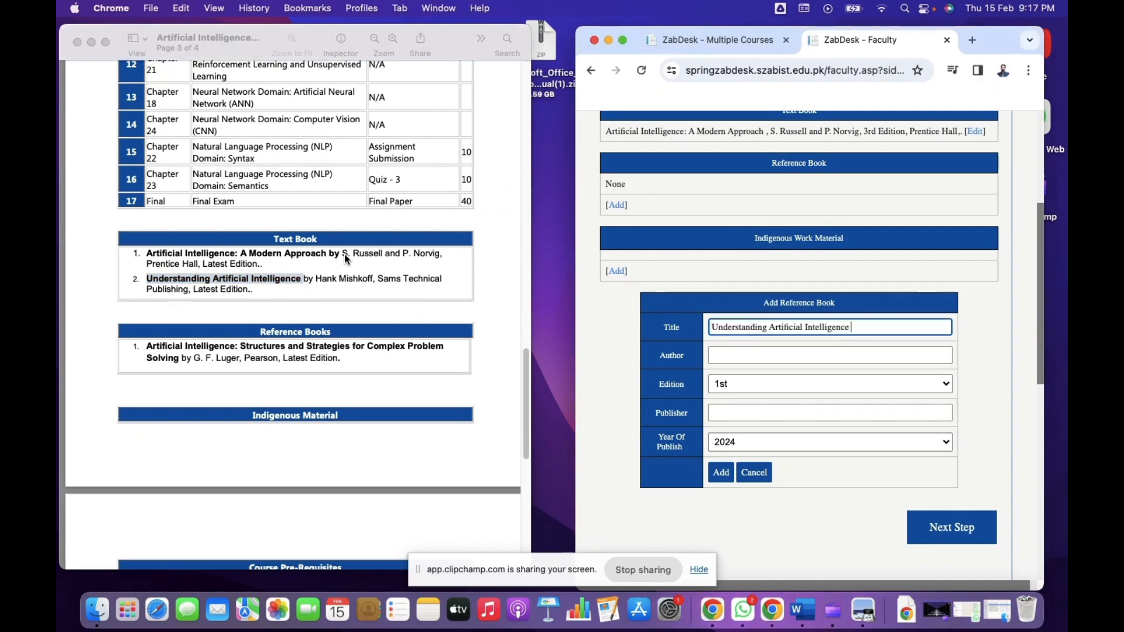
Paste the author Hank Mishkoff and set the edition to 4th.
{"action": "left_click", "coordinate": [335, 277]}
{"action": "left_click", "coordinate": [324, 277]}
{"action": "left_click_drag", "start_coordinate": [339, 278], "coordinate": [378, 280]}
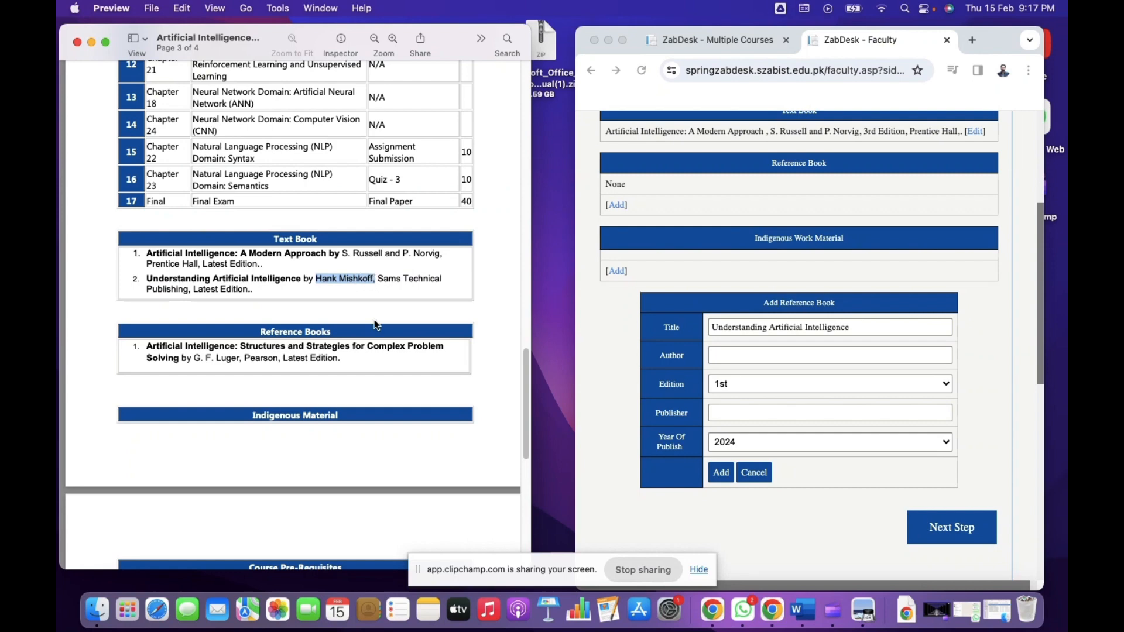
{"action": "left_click", "coordinate": [744, 356]}
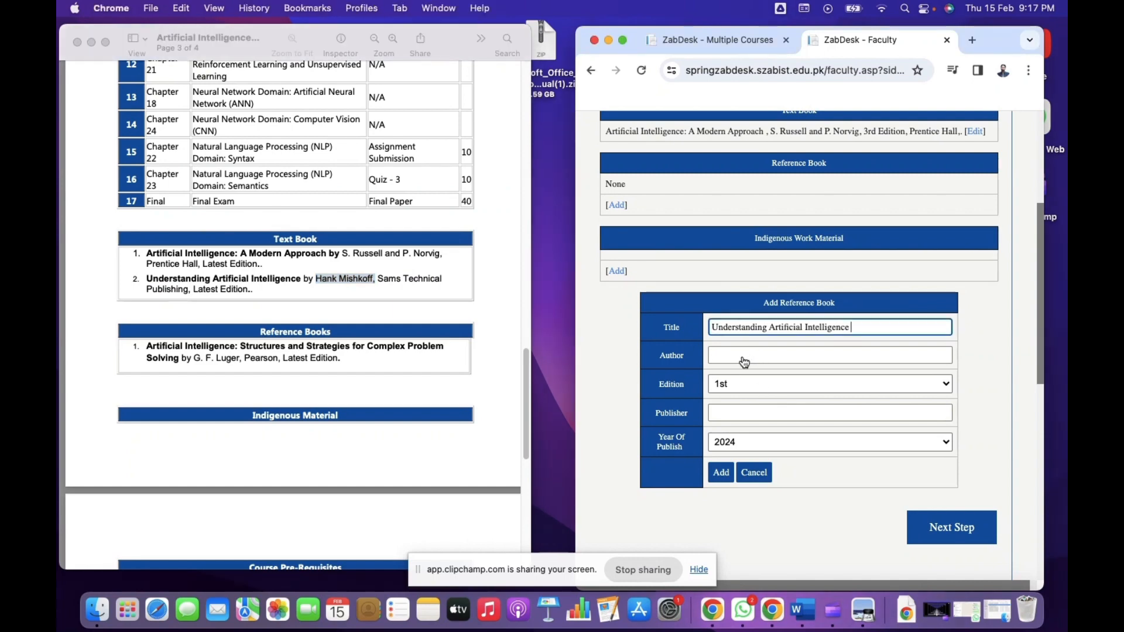
{"action": "key", "text": "super+v"}
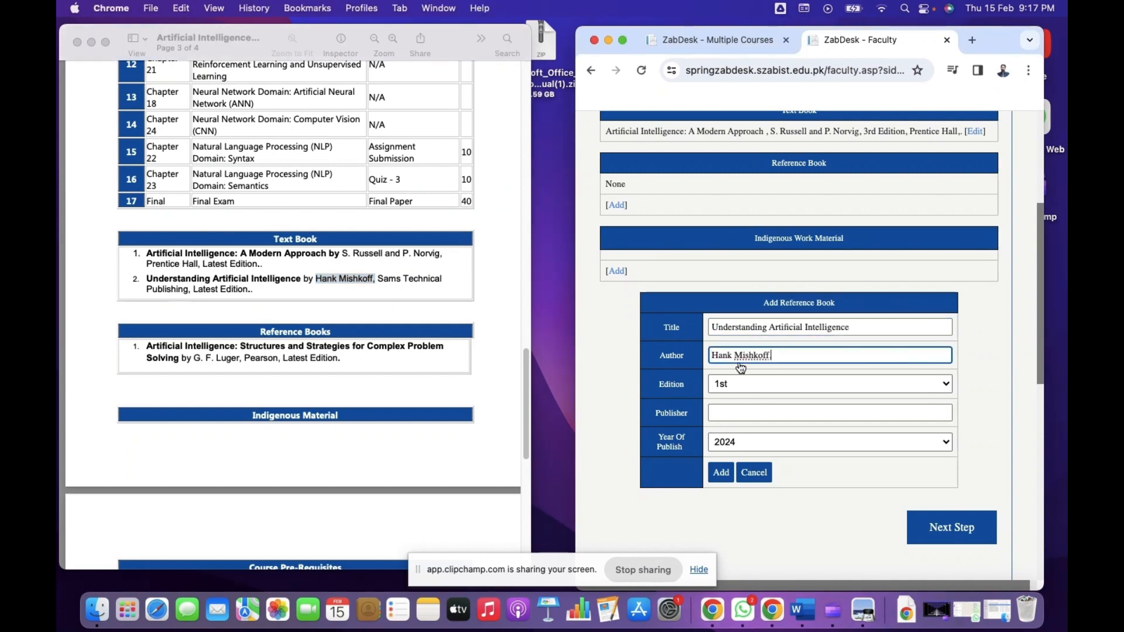
{"action": "left_click", "coordinate": [770, 387]}
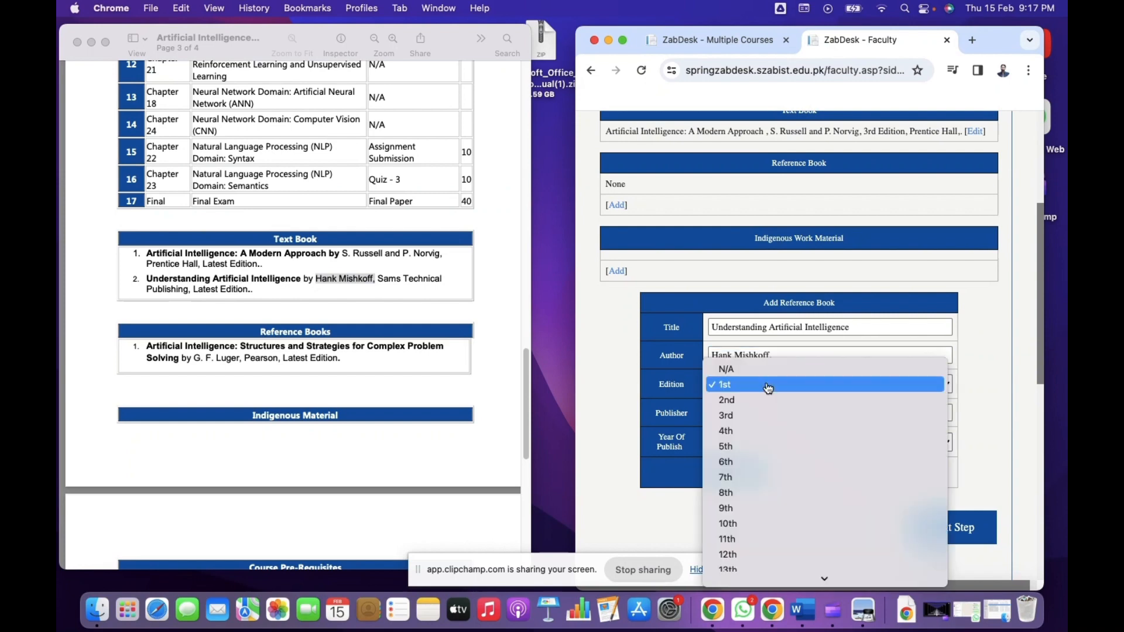
{"action": "left_click", "coordinate": [756, 432]}
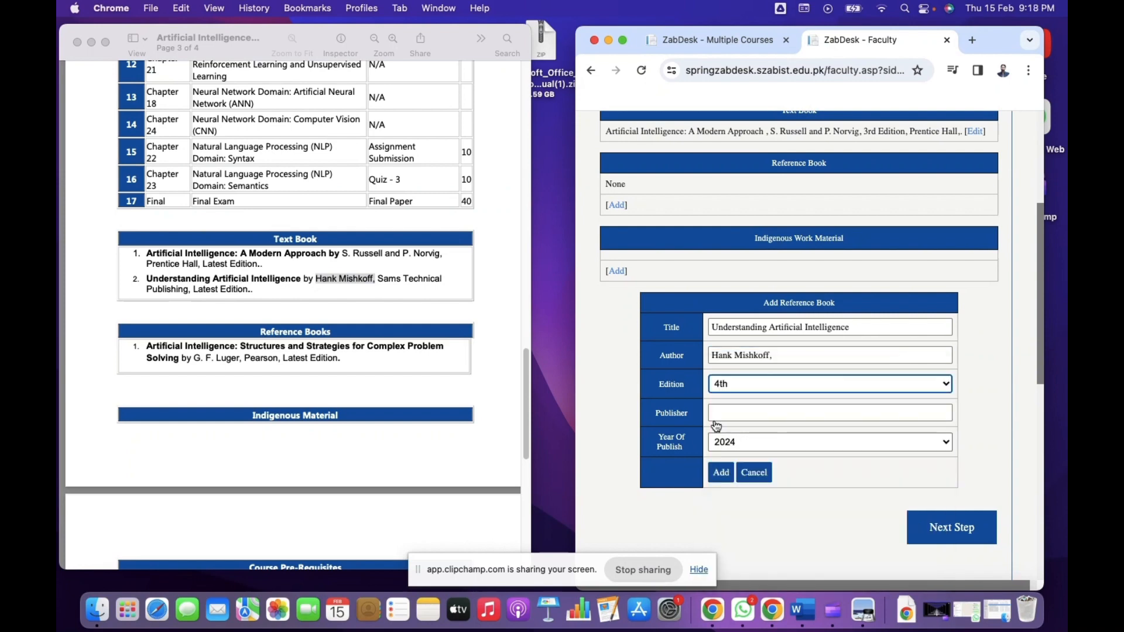
Paste publisher Sams Technical Publishing, set the year to N/A, and add the reference book.
{"action": "left_click", "coordinate": [378, 284]}
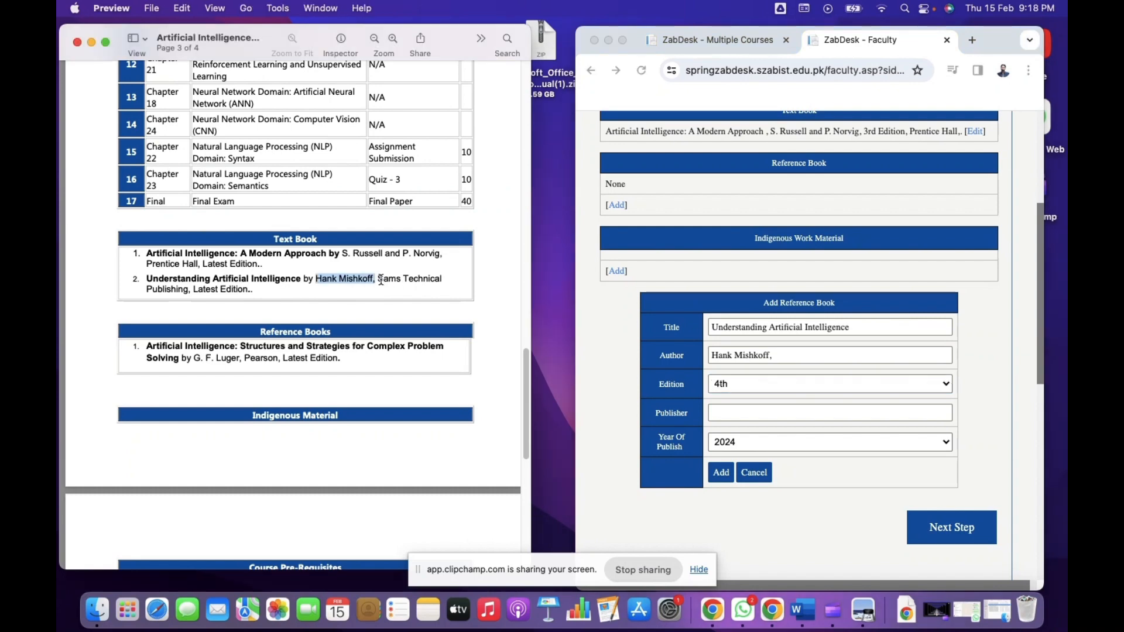
{"action": "left_click", "coordinate": [381, 279]}
{"action": "left_click_drag", "start_coordinate": [379, 280], "coordinate": [182, 291]}
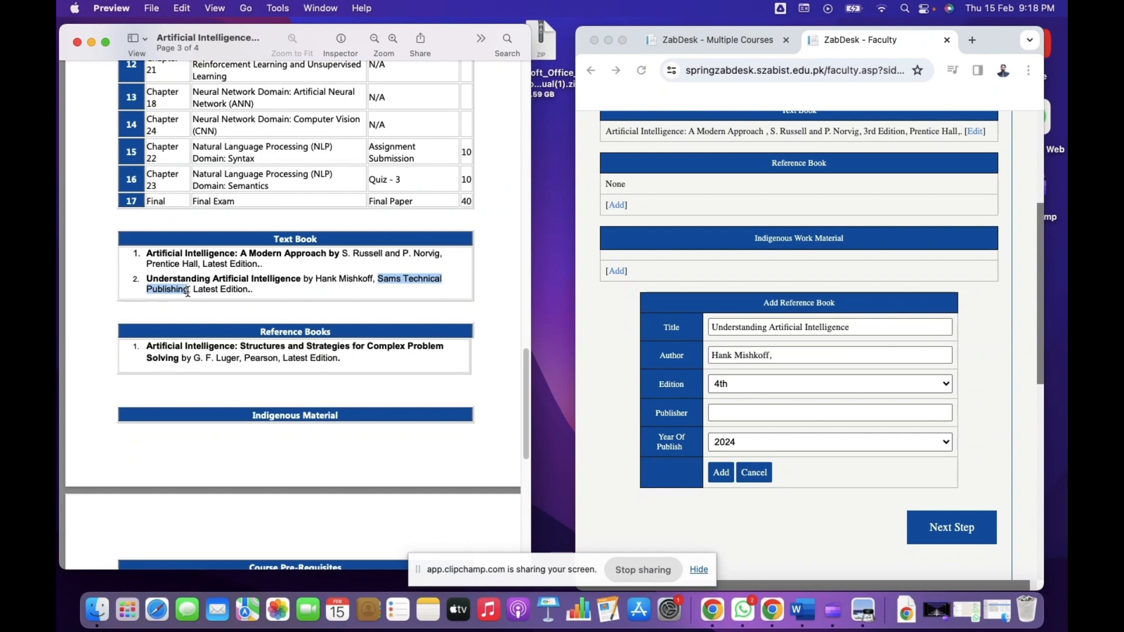
{"action": "left_click", "coordinate": [734, 418]}
{"action": "left_click", "coordinate": [732, 418]}
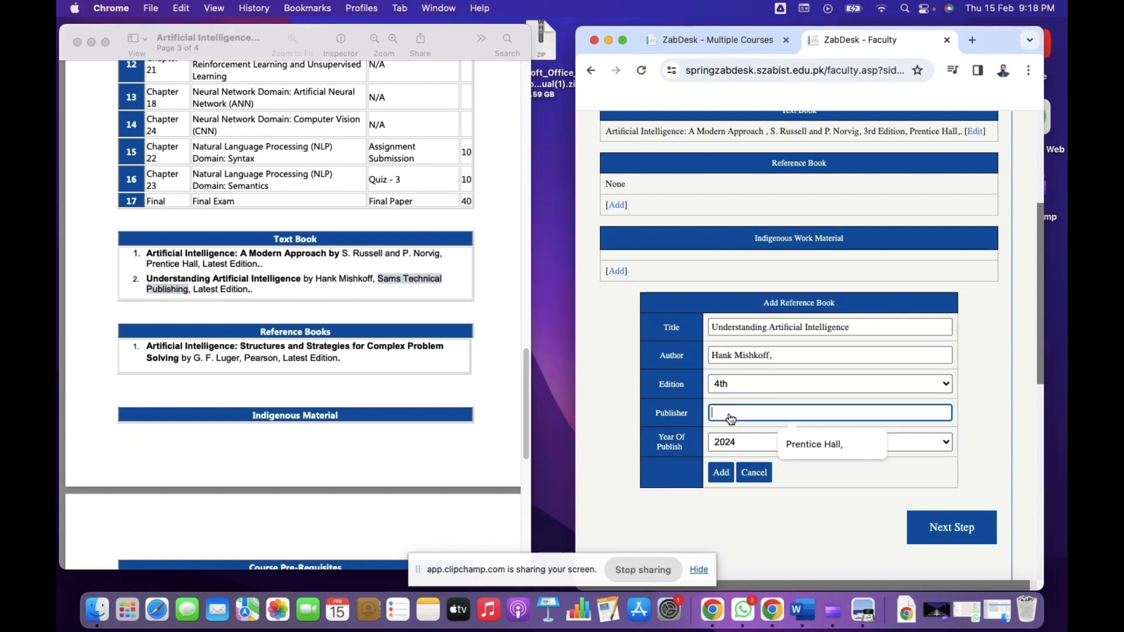
{"action": "key", "text": "super+v"}
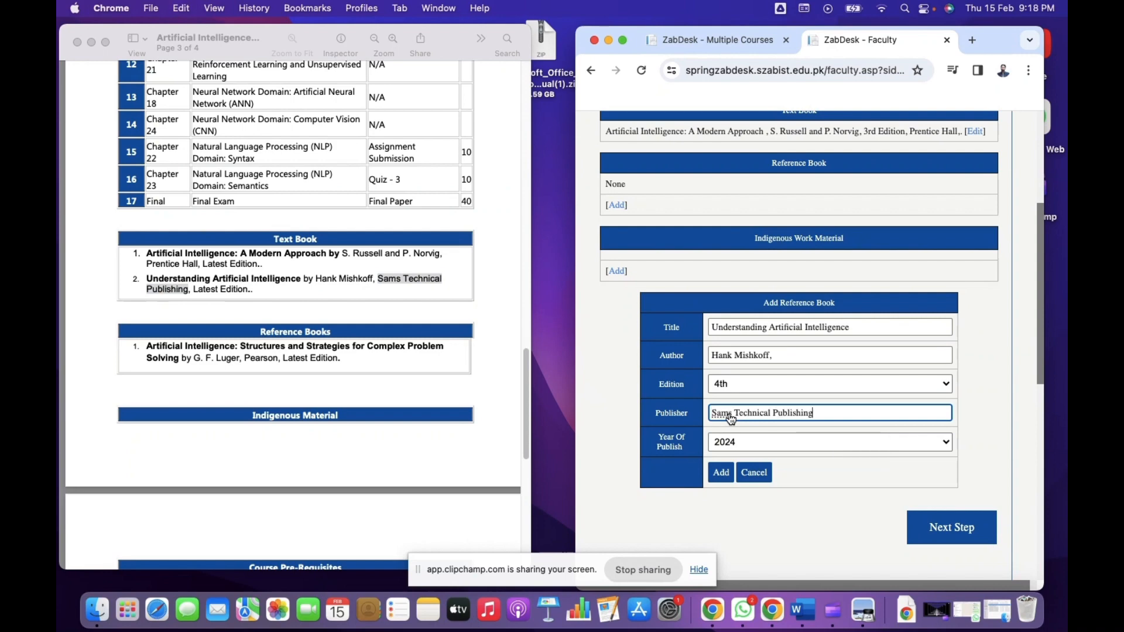
{"action": "left_click", "coordinate": [770, 451]}
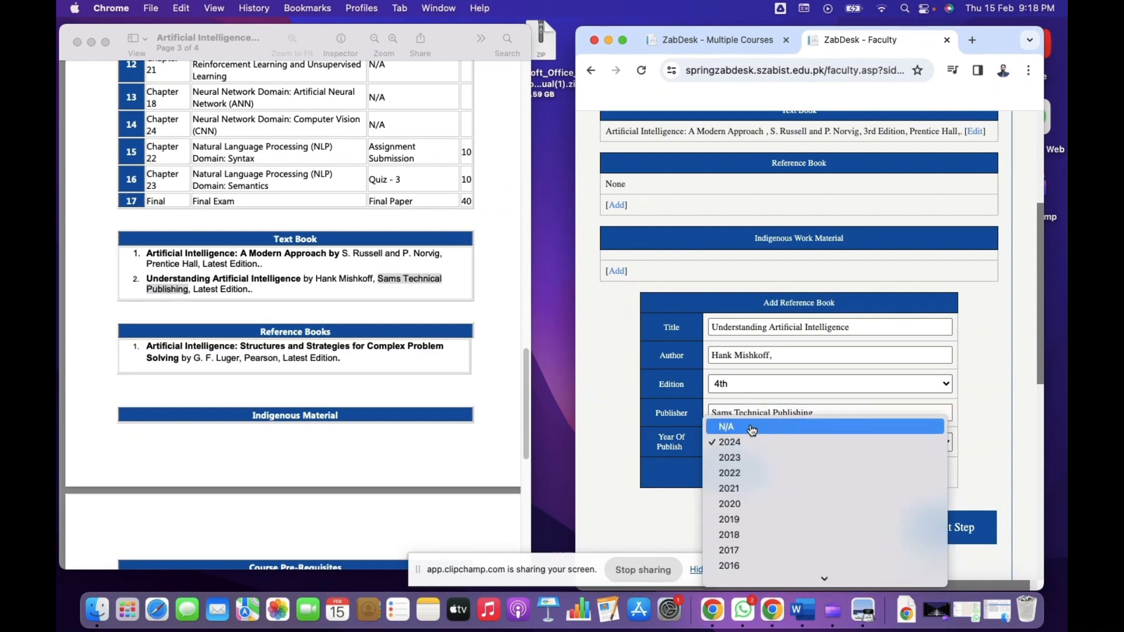
{"action": "left_click", "coordinate": [752, 427]}
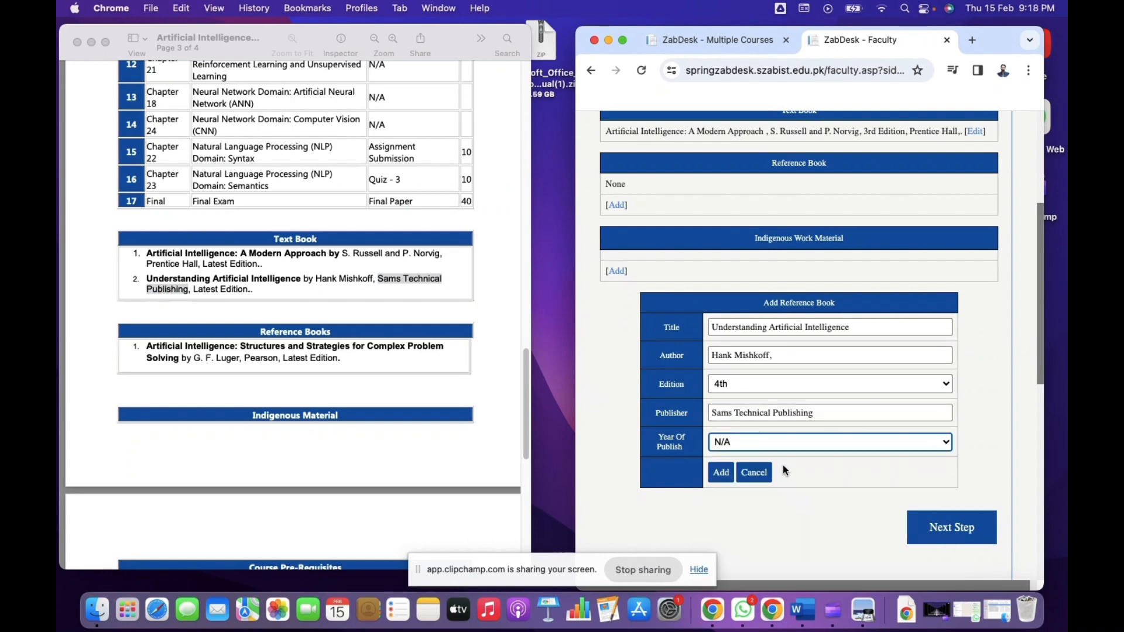
{"action": "left_click", "coordinate": [722, 478]}
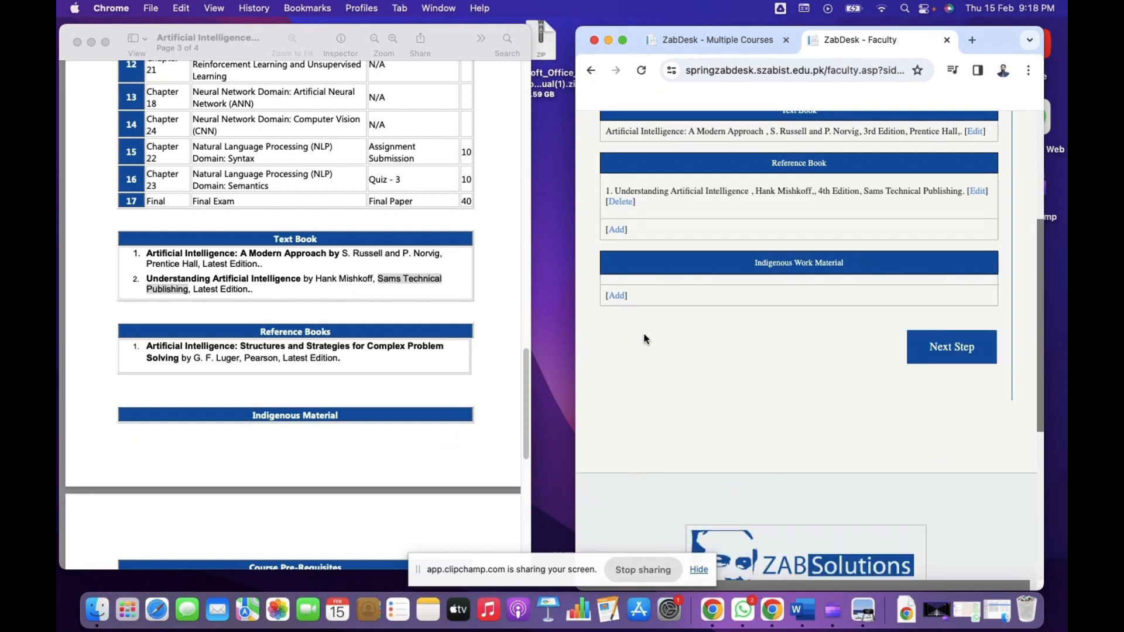
Open another reference book form and paste the Structures and Strategies title and author G. F. Luger.
{"action": "left_click", "coordinate": [618, 231]}
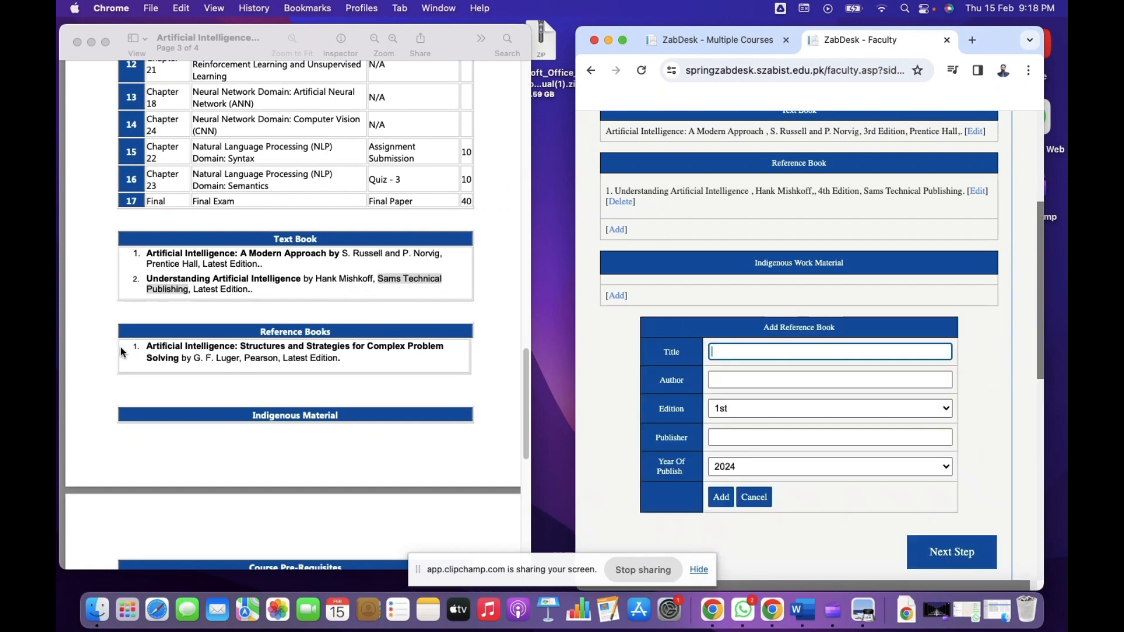
{"action": "left_click", "coordinate": [148, 350]}
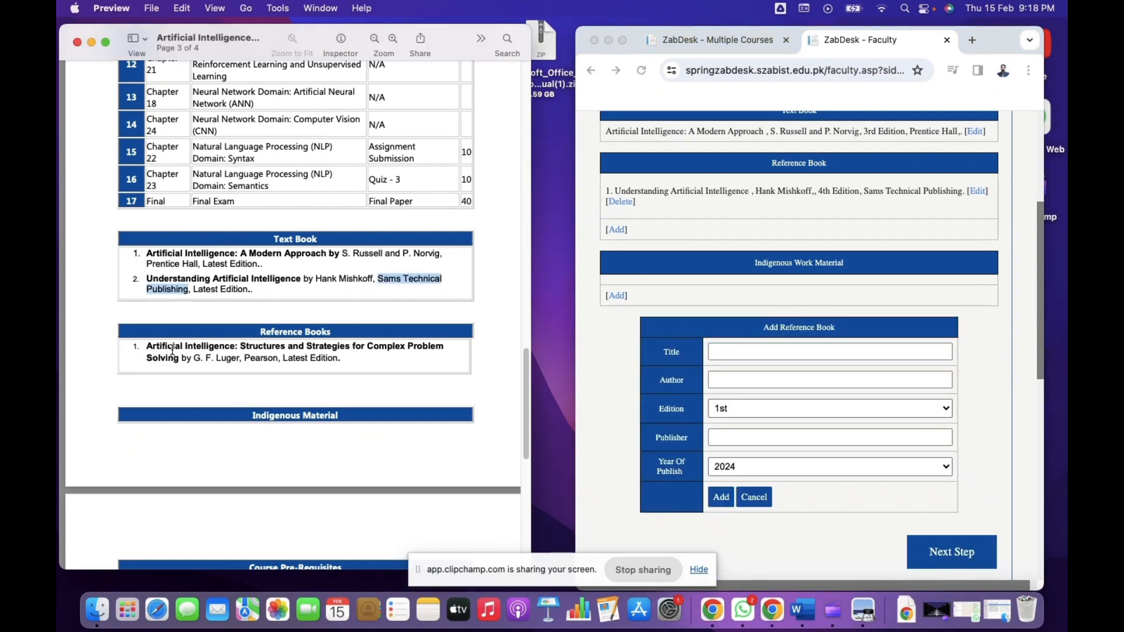
{"action": "left_click_drag", "start_coordinate": [148, 348], "coordinate": [182, 361]}
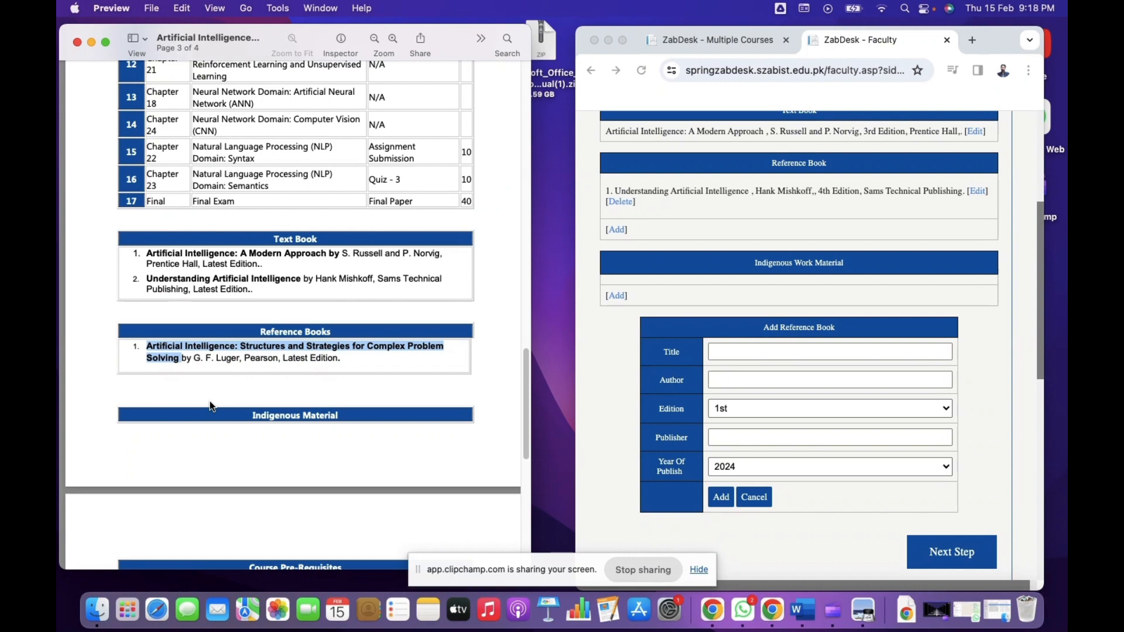
{"action": "left_click", "coordinate": [724, 353]}
{"action": "key", "text": "super+v"}
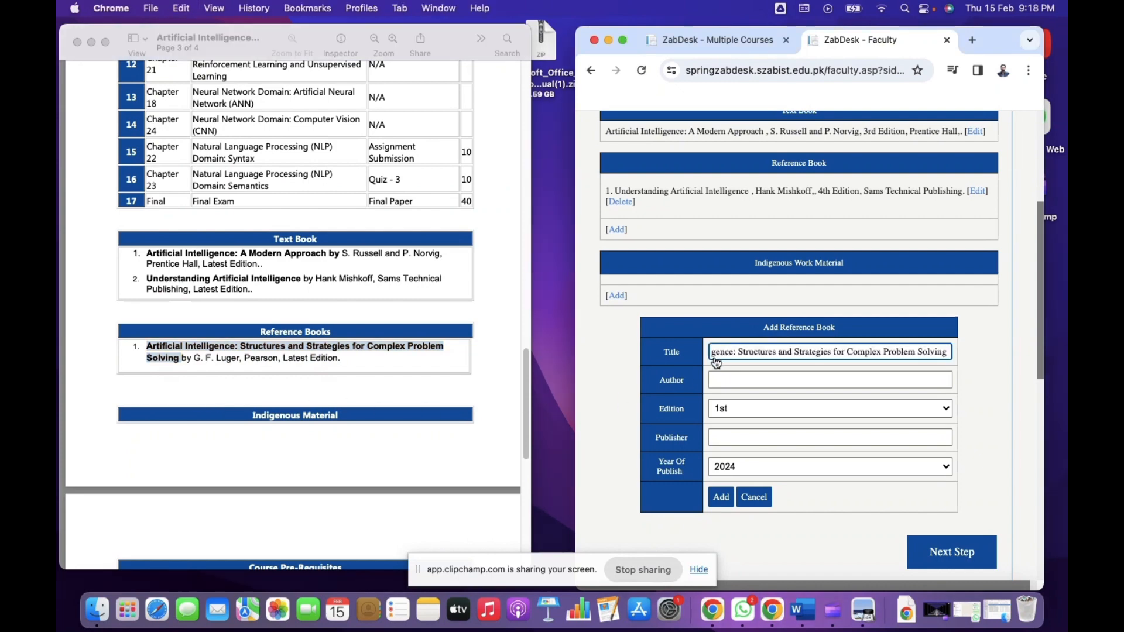
{"action": "left_click", "coordinate": [196, 362]}
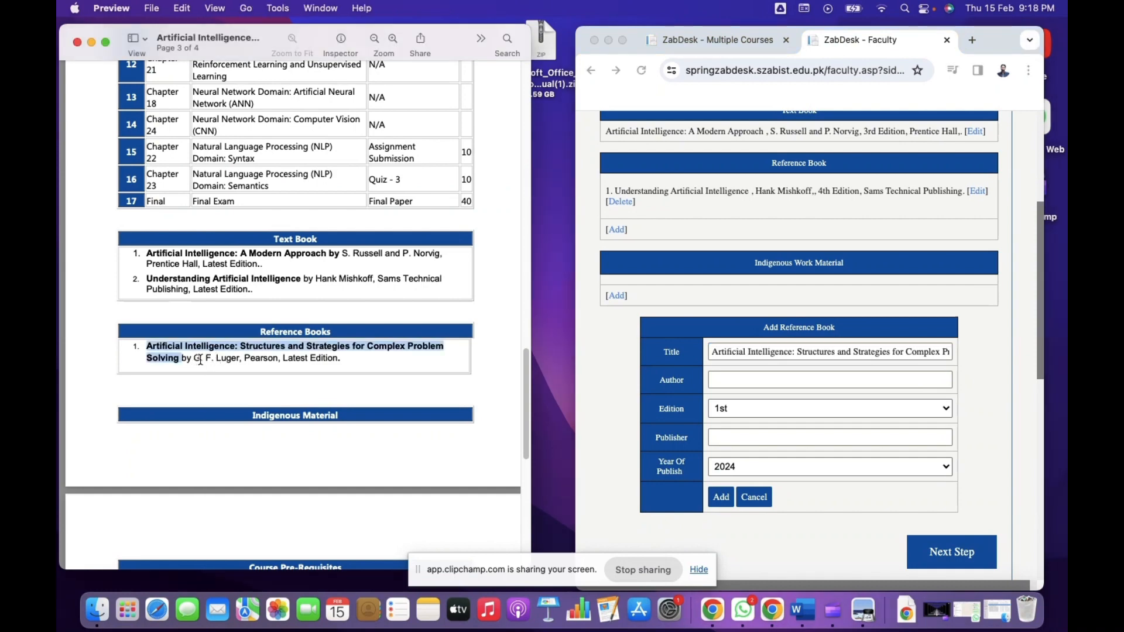
{"action": "left_click", "coordinate": [195, 360]}
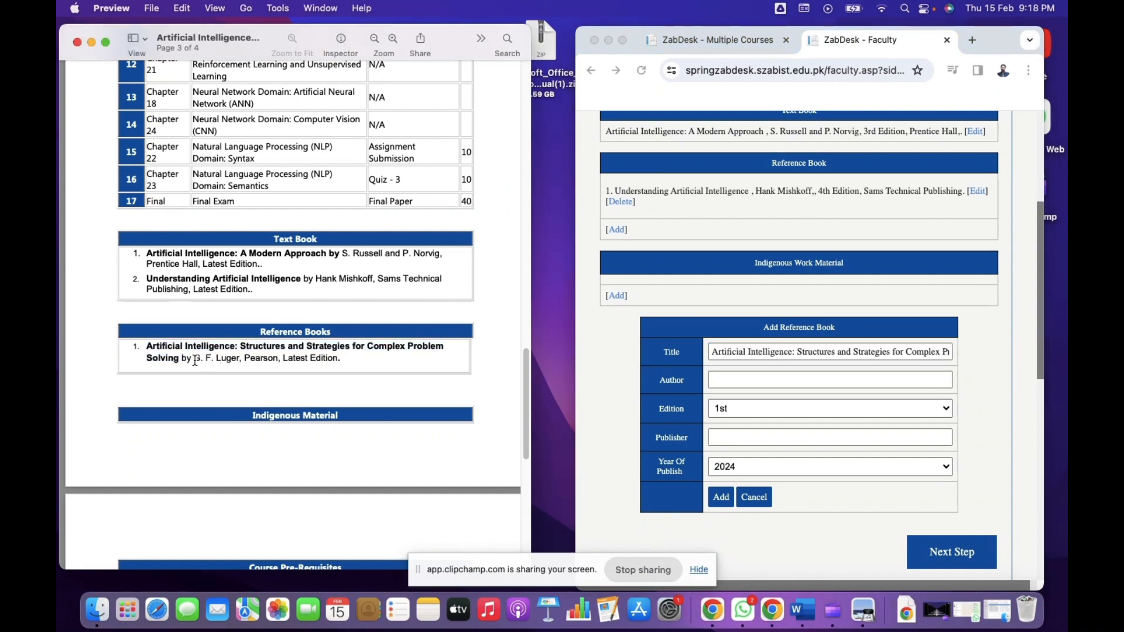
{"action": "left_click_drag", "start_coordinate": [195, 361], "coordinate": [242, 359]}
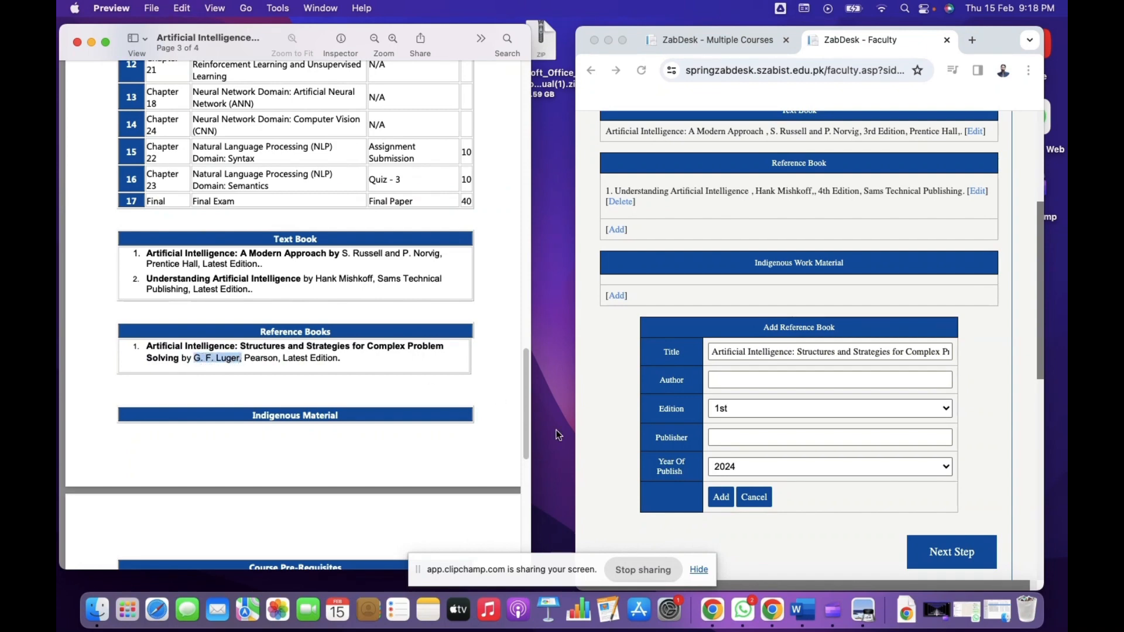
{"action": "left_click", "coordinate": [724, 387]}
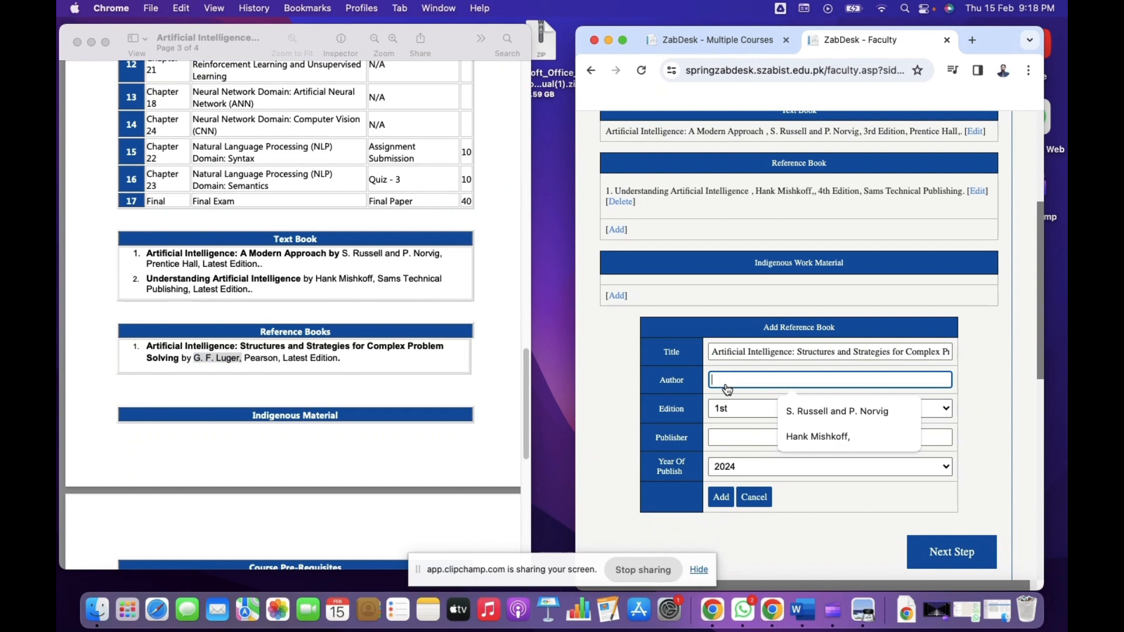
{"action": "key", "text": "super+v"}
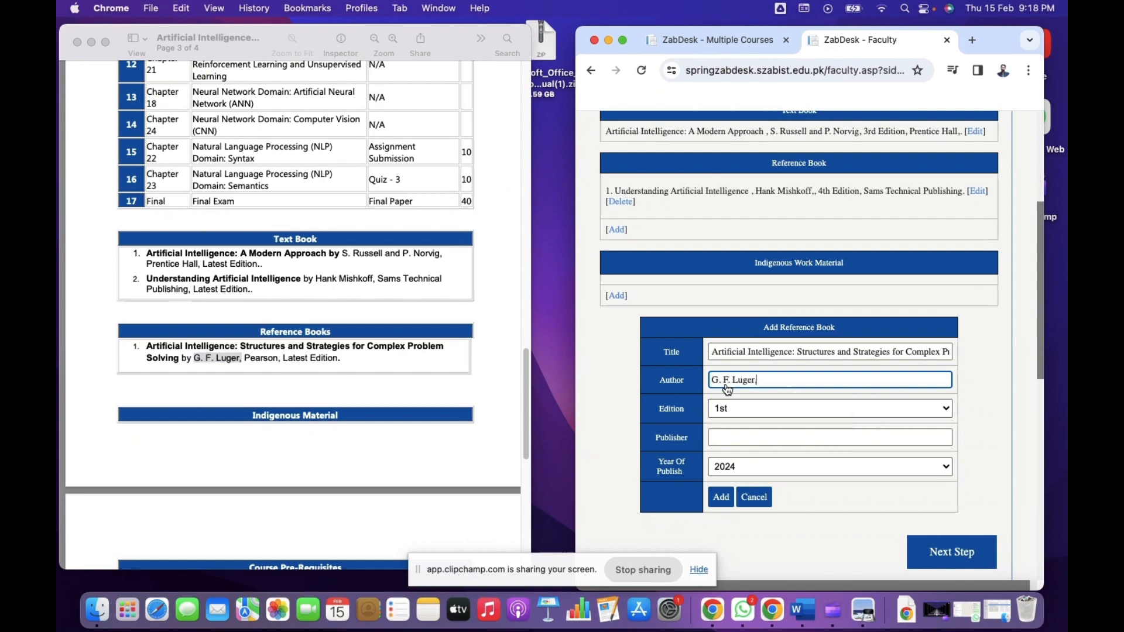
Set the edition to 3rd, paste publisher Pearson, set the year to N/A, and add it.
{"action": "left_click", "coordinate": [740, 414]}
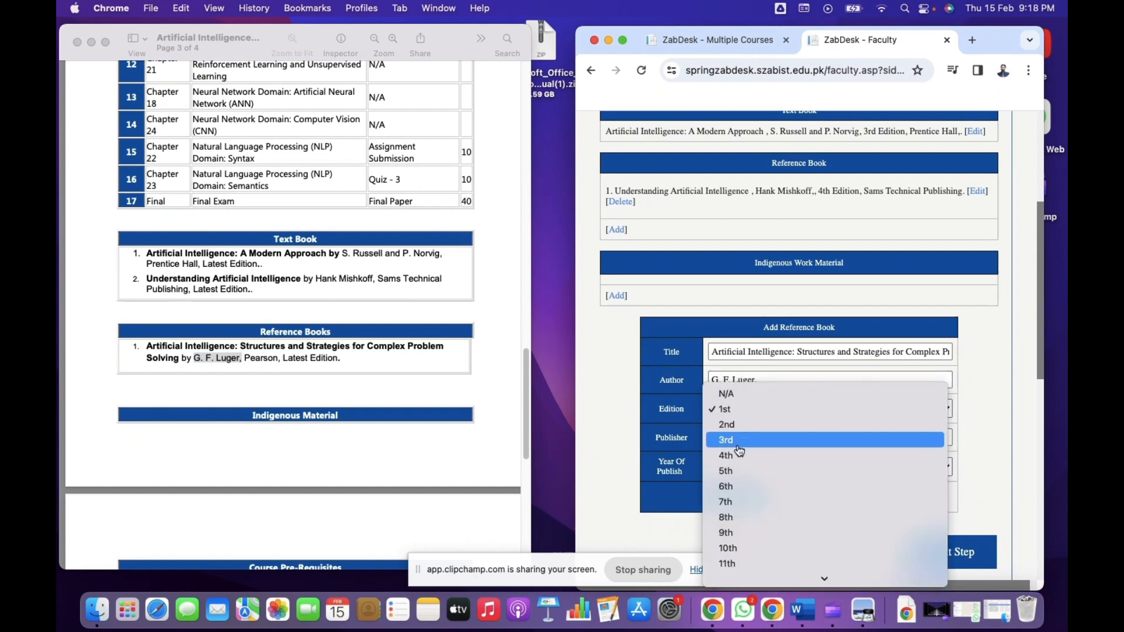
{"action": "left_click", "coordinate": [739, 441]}
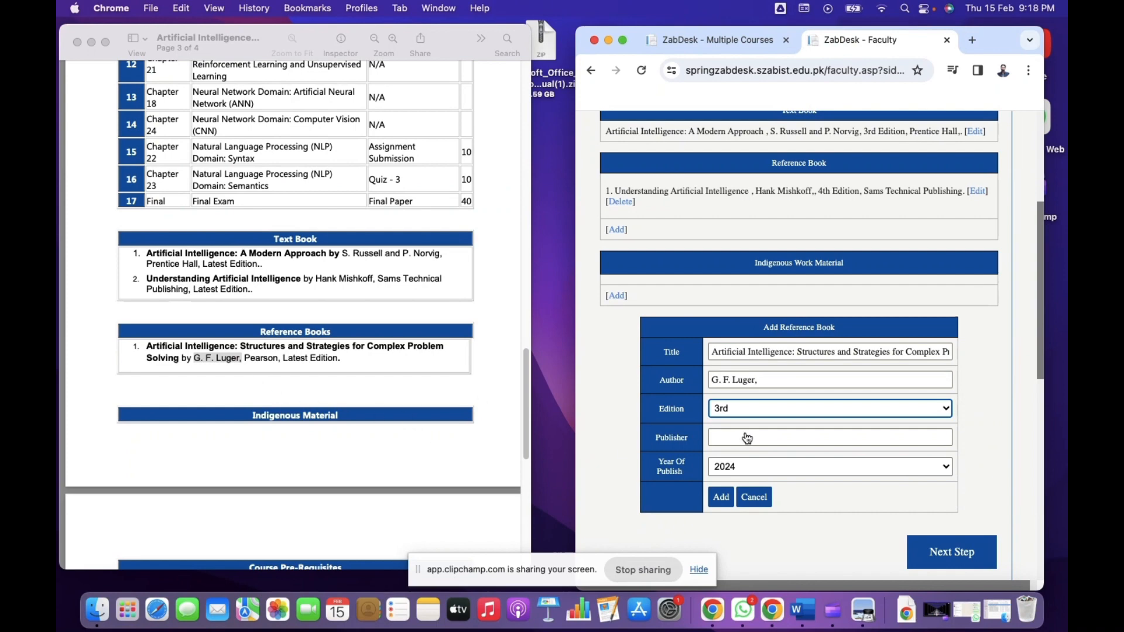
{"action": "left_click", "coordinate": [249, 362]}
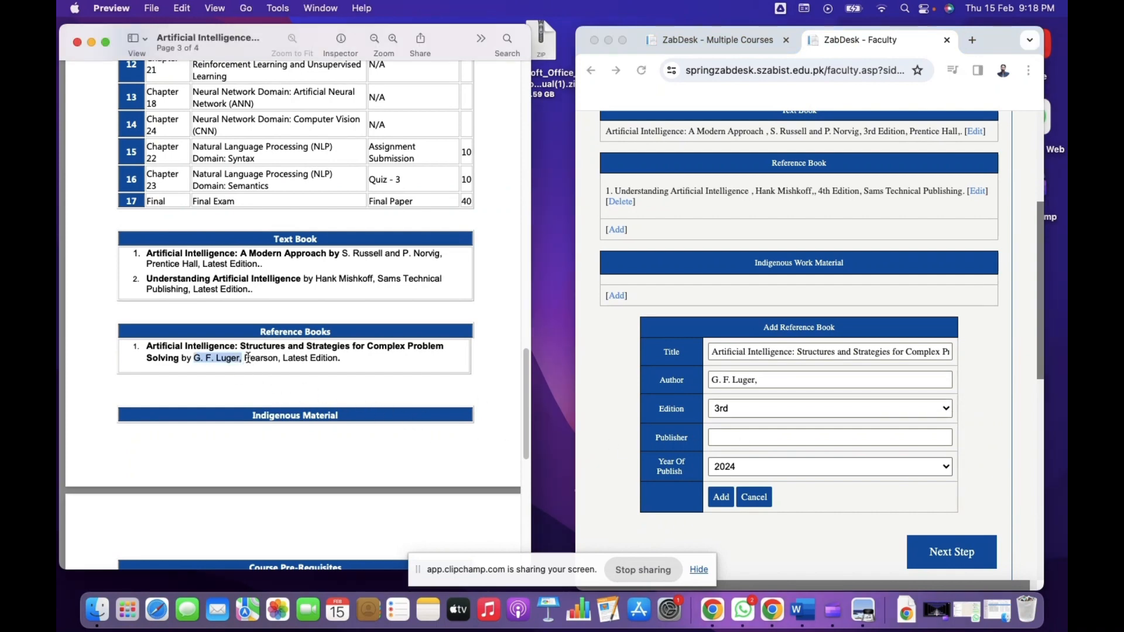
{"action": "left_click_drag", "start_coordinate": [245, 358], "coordinate": [278, 359]}
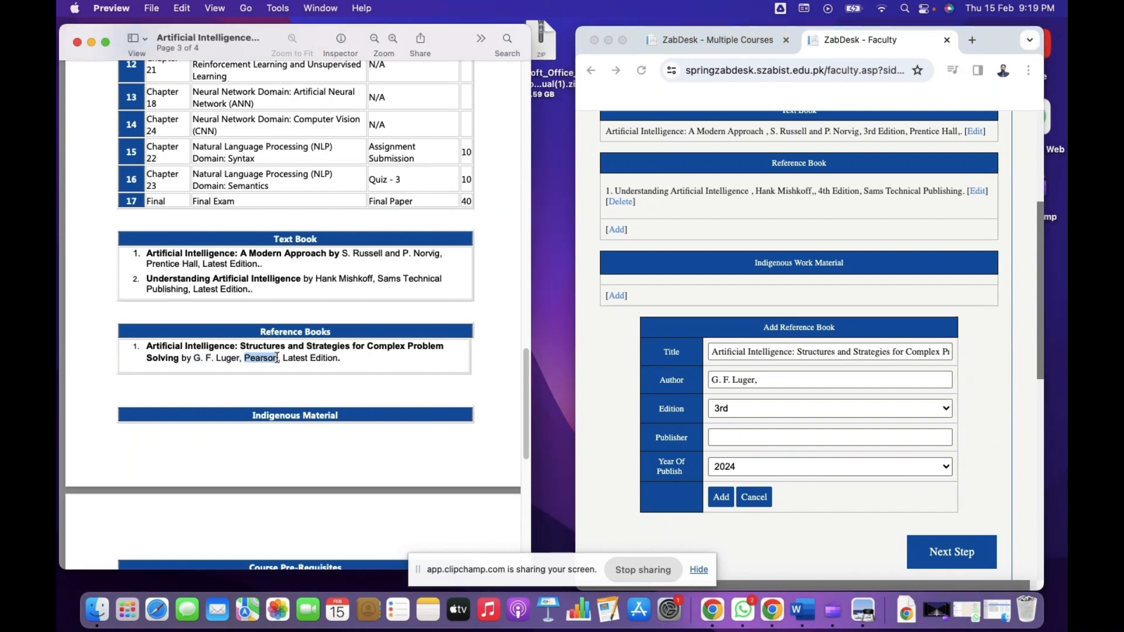
{"action": "left_click", "coordinate": [746, 438]}
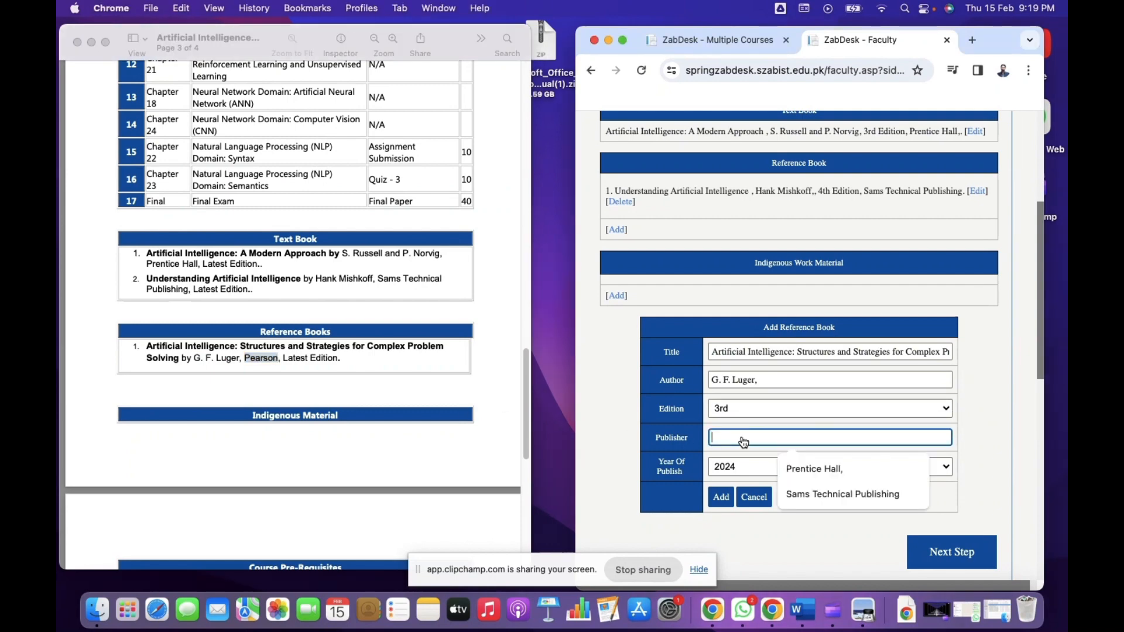
{"action": "type", "text": "Pearson"}
{"action": "left_click", "coordinate": [788, 479]}
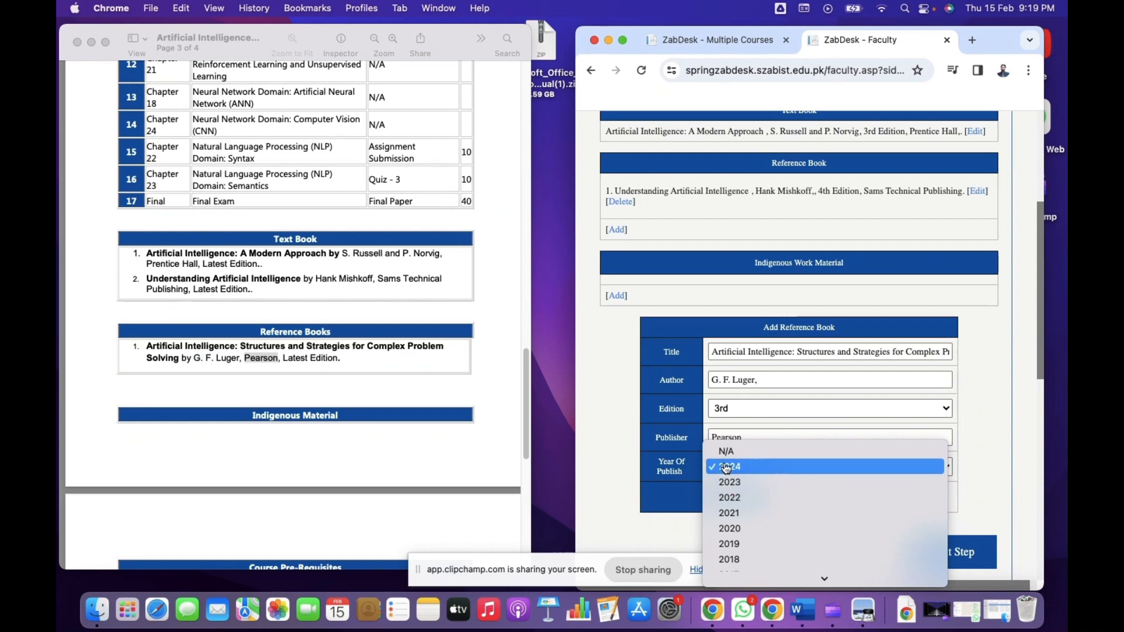
{"action": "left_click", "coordinate": [785, 453]}
{"action": "left_click", "coordinate": [721, 498]}
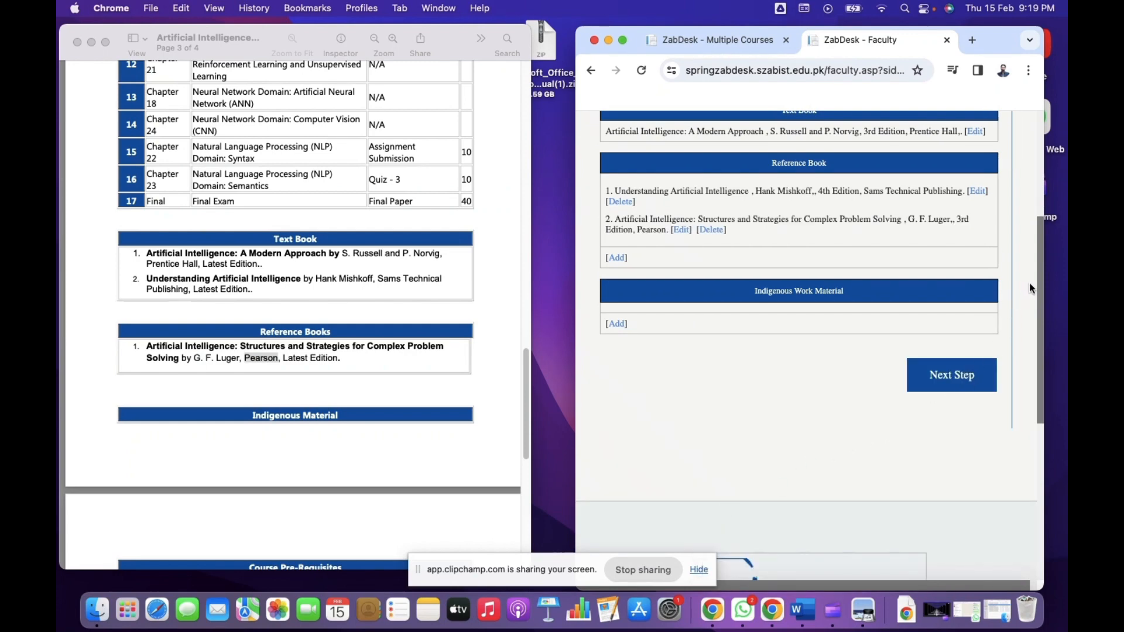
{"action": "mouse_move", "coordinate": [1036, 275]}
{"action": "left_mouse_down"}
{"action": "mouse_move", "coordinate": [1040, 146]}
{"action": "mouse_move", "coordinate": [1039, 257]}
{"action": "left_mouse_up"}
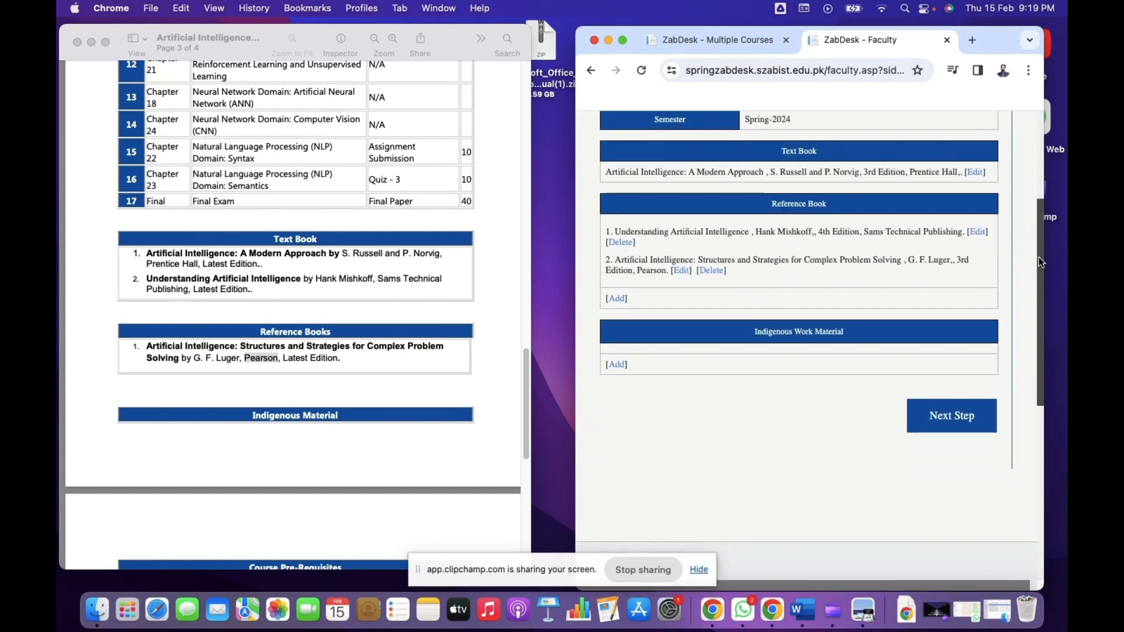
Advance to the marks distribution page and scroll the PDF to its Marks Distribution table.
{"action": "left_click", "coordinate": [950, 417]}
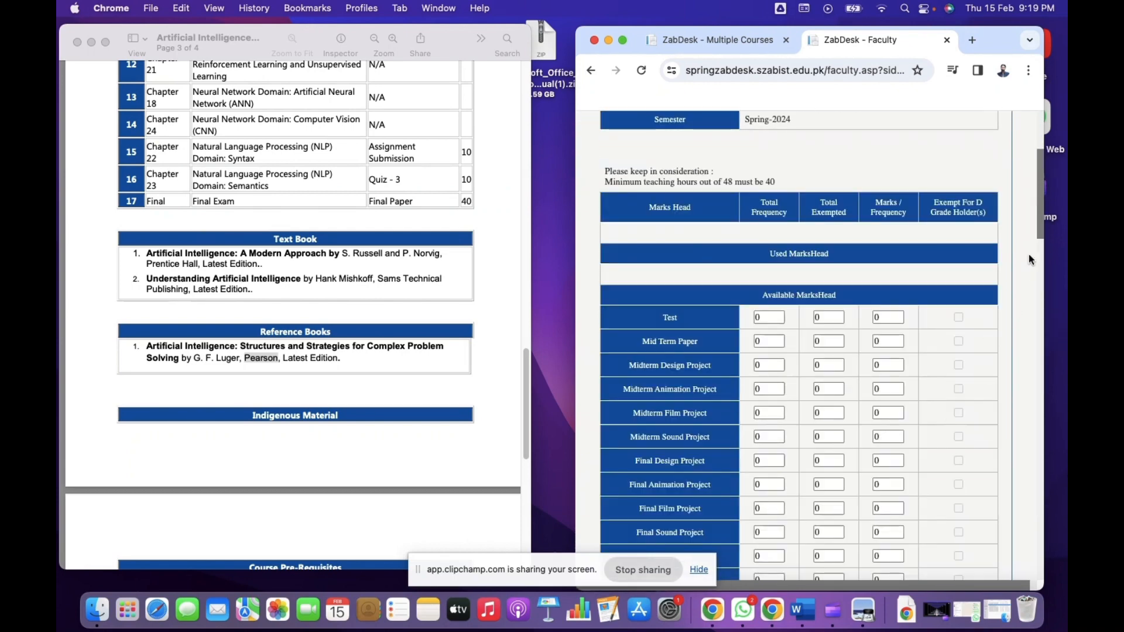
{"action": "left_click_drag", "start_coordinate": [1041, 187], "coordinate": [1050, 263]}
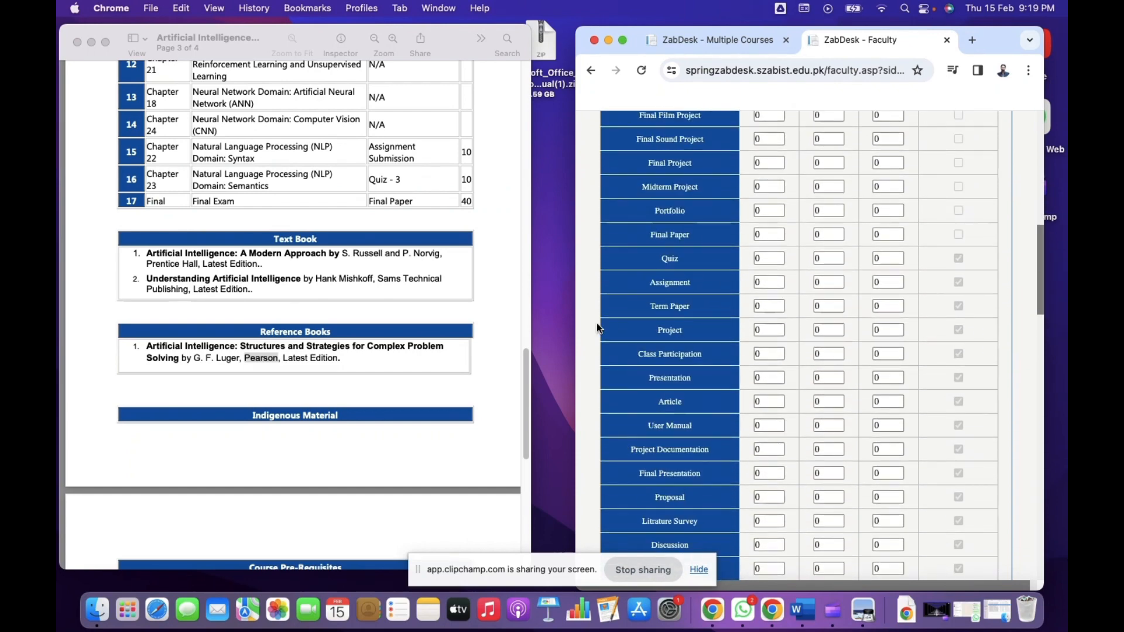
{"action": "left_click", "coordinate": [502, 352]}
{"action": "left_click_drag", "start_coordinate": [523, 369], "coordinate": [523, 424]}
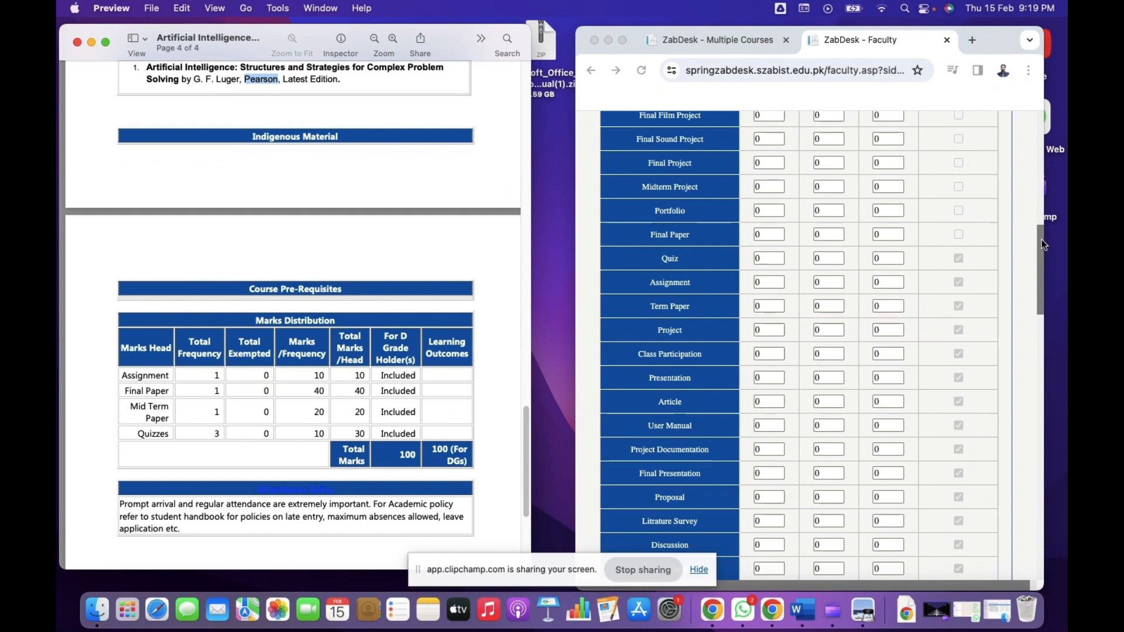
{"action": "left_click_drag", "start_coordinate": [1041, 240], "coordinate": [1047, 182]}
{"action": "scroll", "coordinate": [902, 298], "scroll_direction": "down", "scroll_amount": 2}
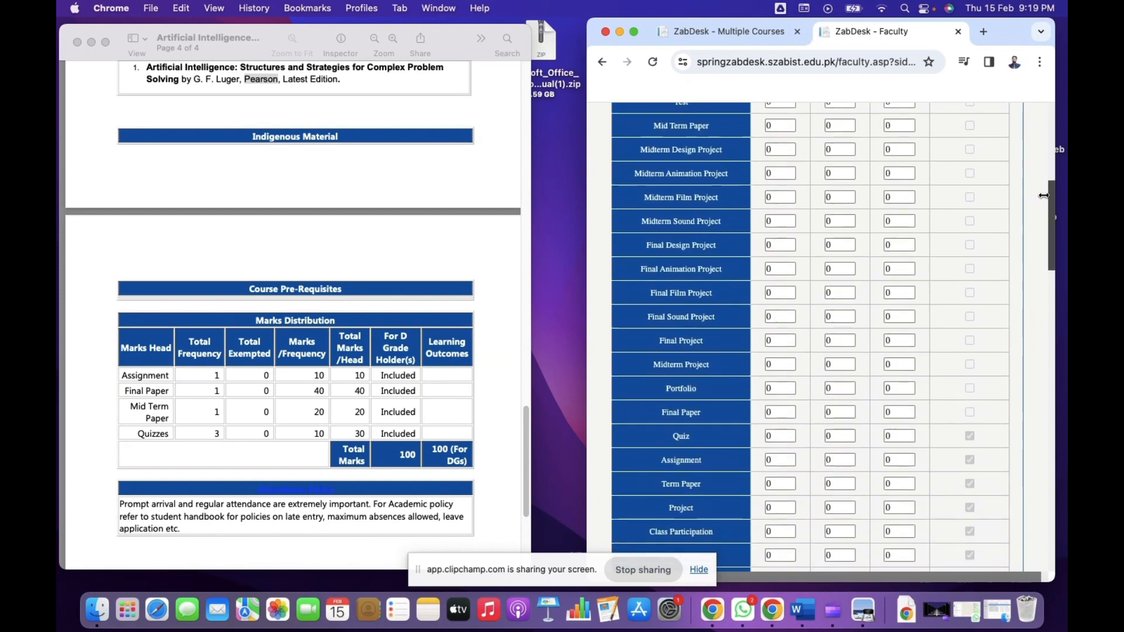
Set Assignment to frequency 1 at 10 marks and Final Paper to 1 at 40 marks.
{"action": "left_click", "coordinate": [775, 462]}
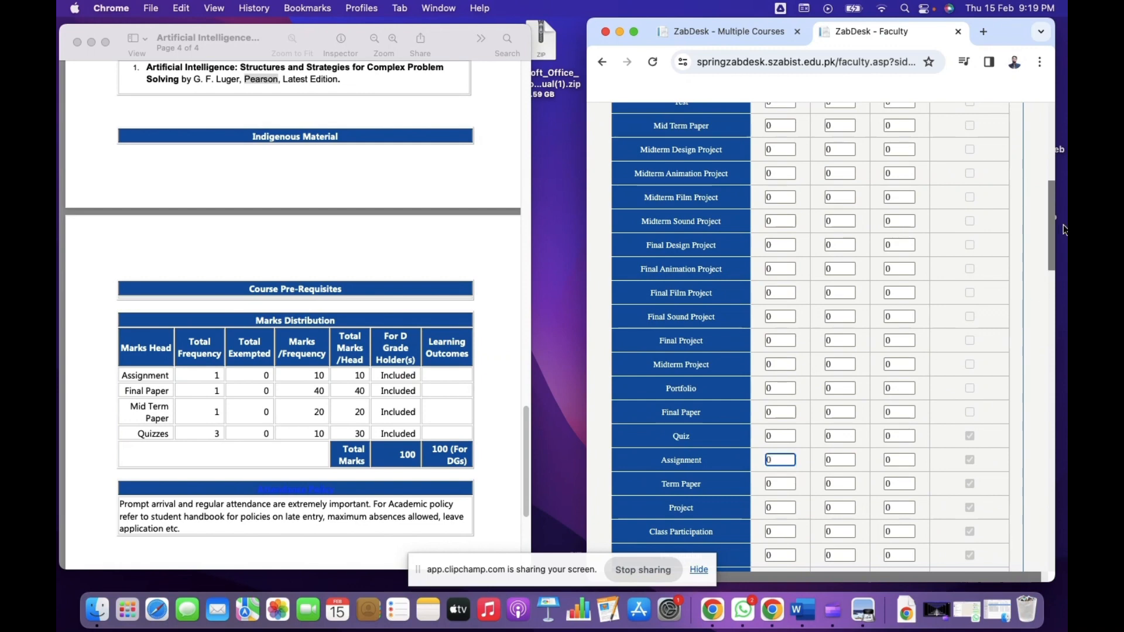
{"action": "left_click_drag", "start_coordinate": [1052, 226], "coordinate": [1053, 191]}
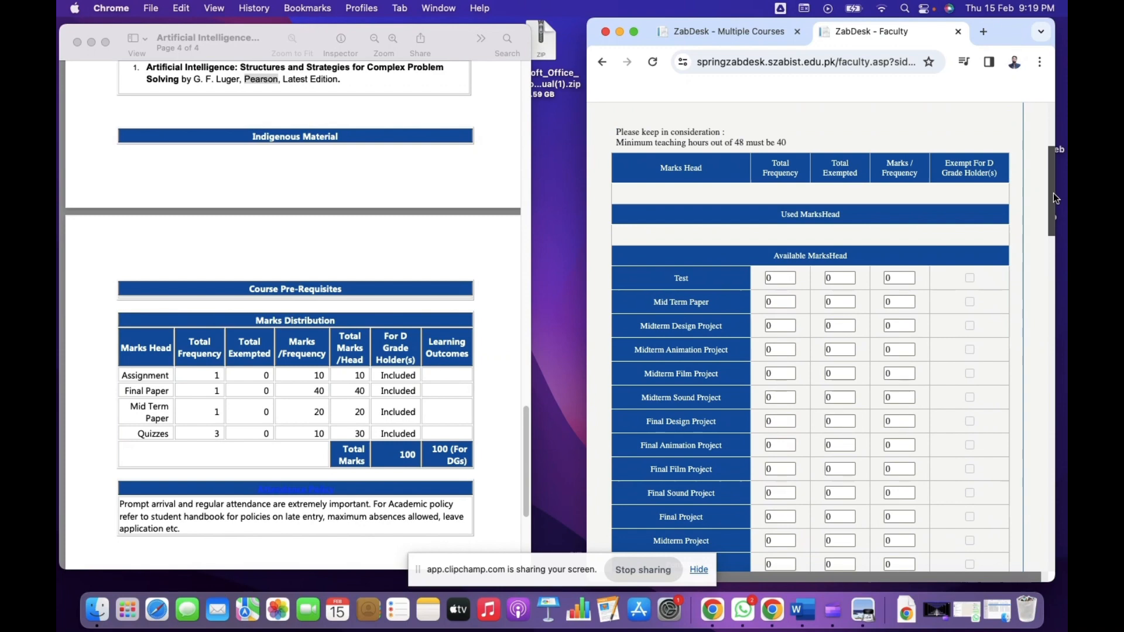
{"action": "scroll", "coordinate": [1053, 193], "scroll_direction": "down", "scroll_amount": 4}
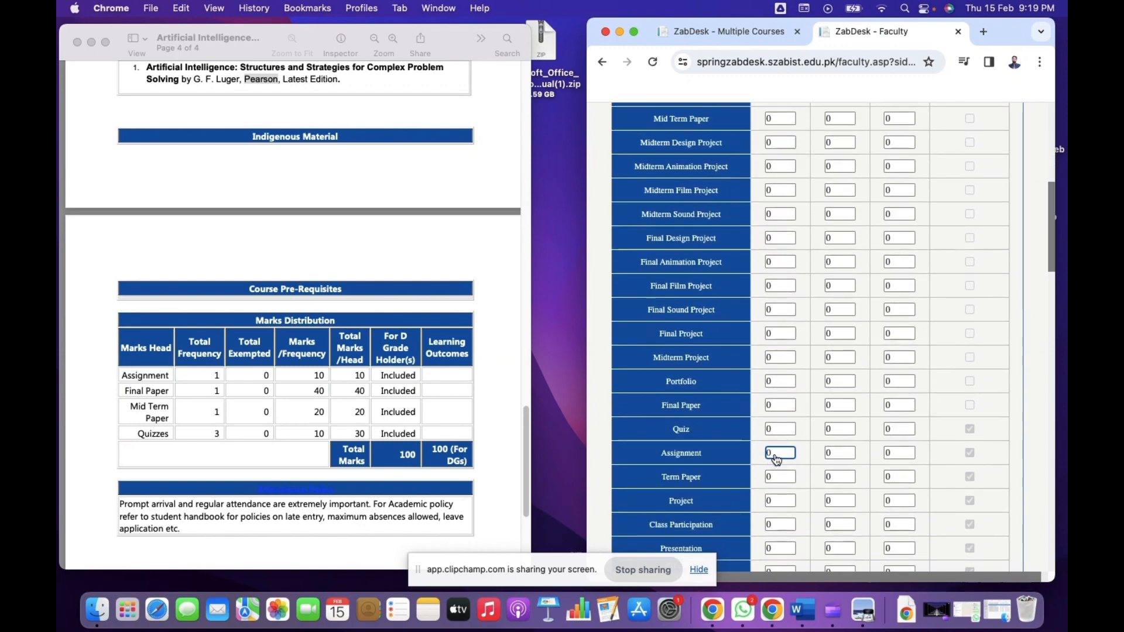
{"action": "type", "text": "1"}
{"action": "left_click", "coordinate": [900, 455]}
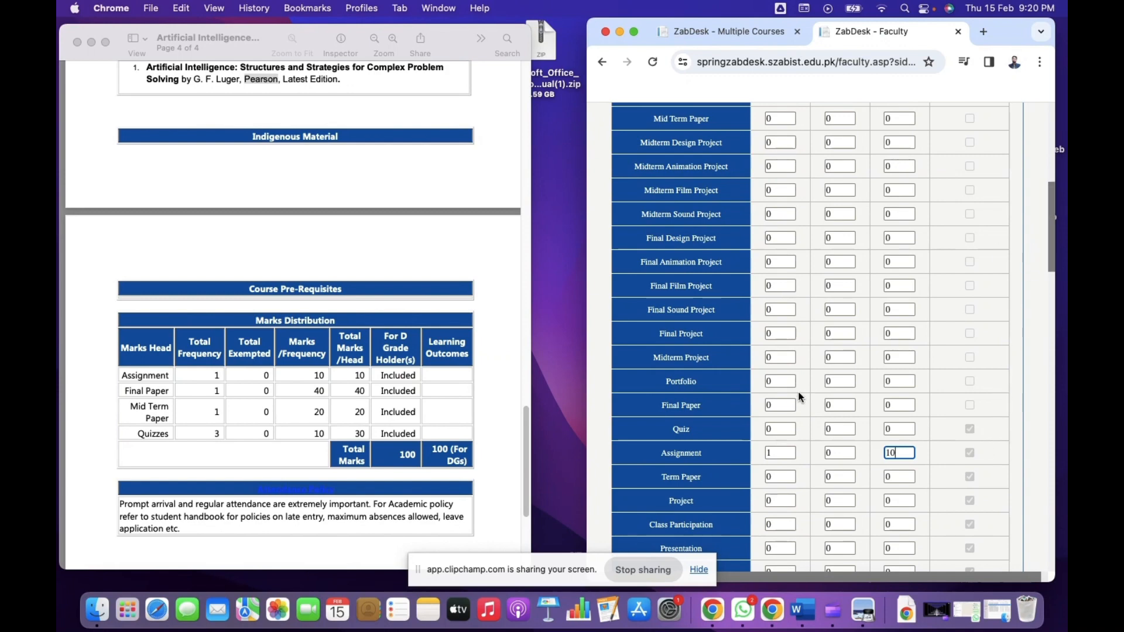
{"action": "left_click", "coordinate": [774, 406]}
{"action": "type", "text": "1"}
{"action": "left_click", "coordinate": [885, 407]}
{"action": "type", "text": "4"}
Set Quiz to frequency 3 at 10 marks and Mid Term Paper to 1 at 20 marks.
{"action": "double_click", "coordinate": [771, 432]}
{"action": "type", "text": "3"}
{"action": "double_click", "coordinate": [892, 435]}
{"action": "type", "text": "1"}
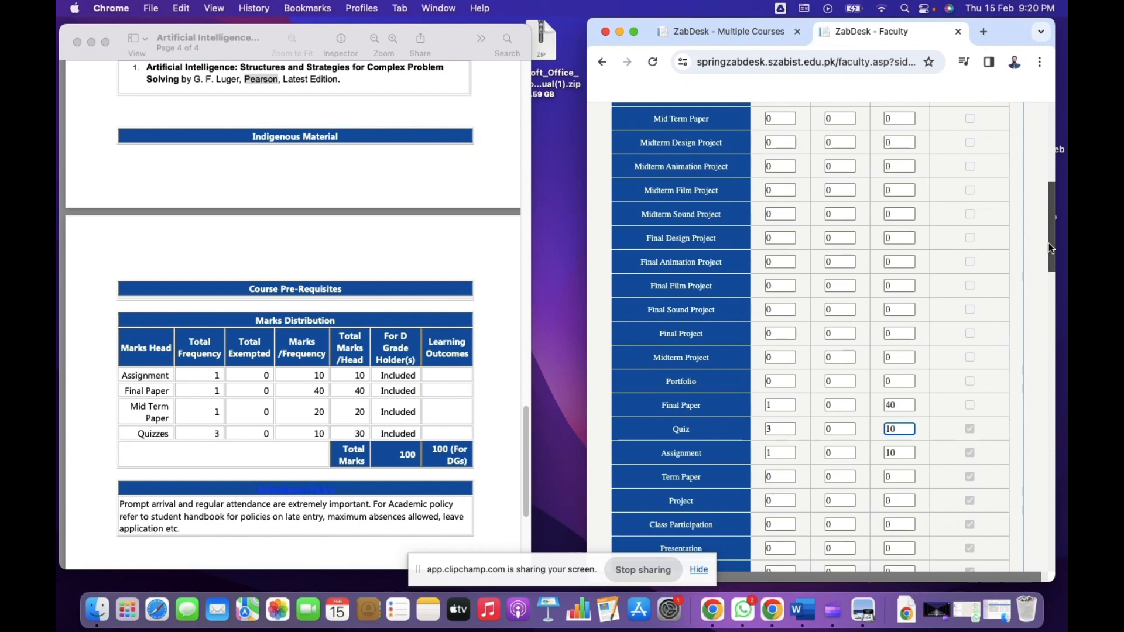
{"action": "scroll", "coordinate": [1048, 243], "scroll_direction": "up", "scroll_amount": 2}
{"action": "left_click", "coordinate": [784, 170]}
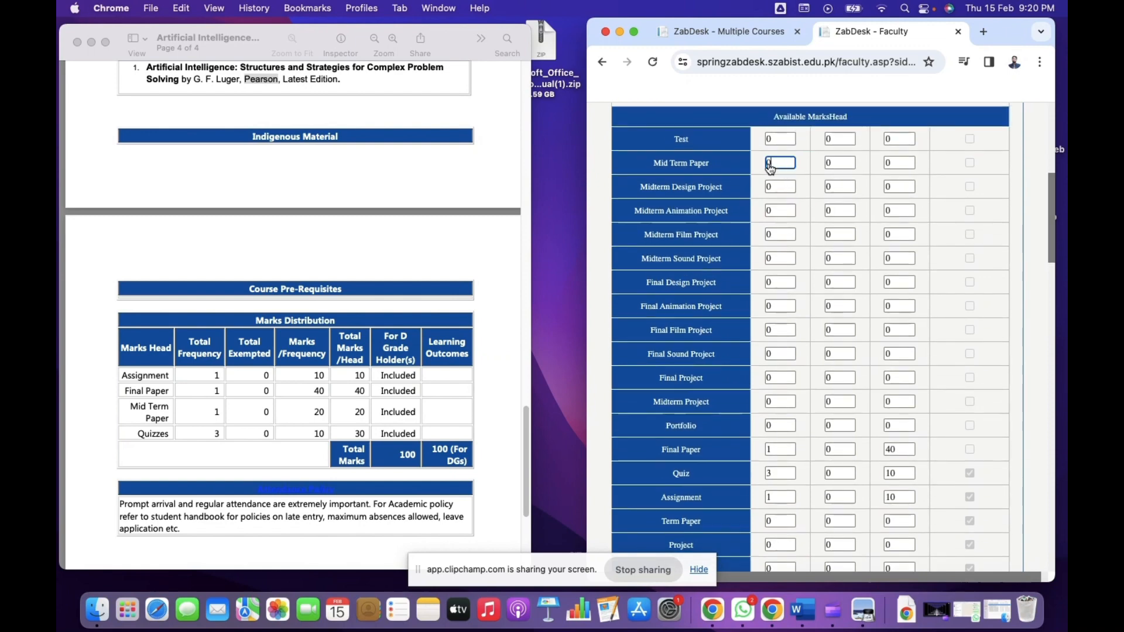
{"action": "type", "text": "1"}
{"action": "left_click", "coordinate": [888, 164]}
{"action": "type", "text": "2"}
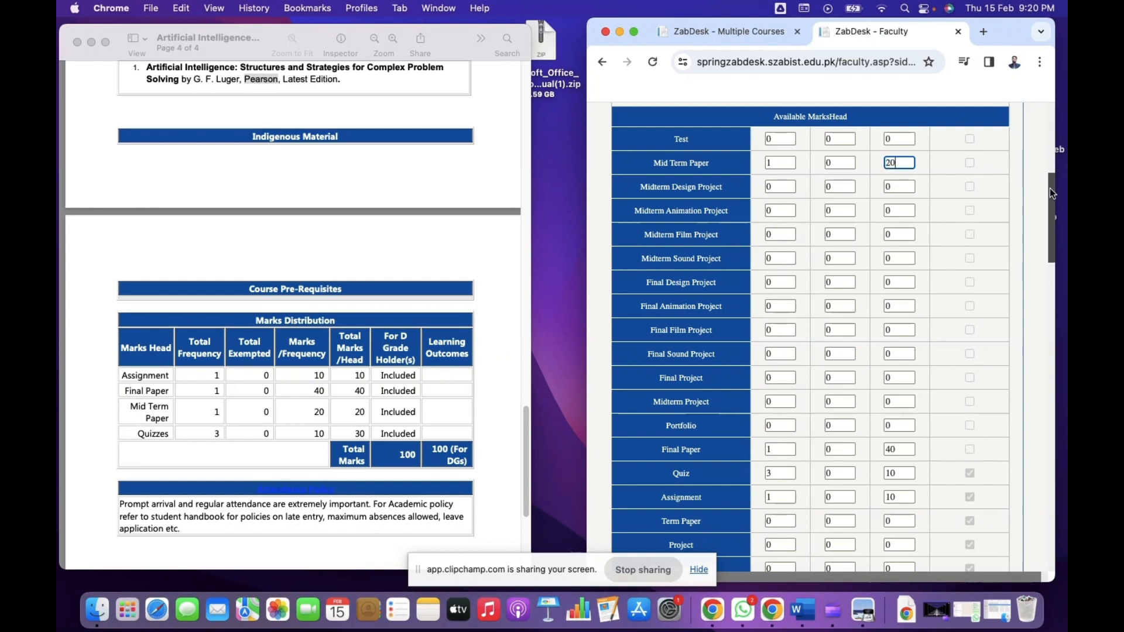
{"action": "left_click_drag", "start_coordinate": [1049, 190], "coordinate": [1039, 461]}
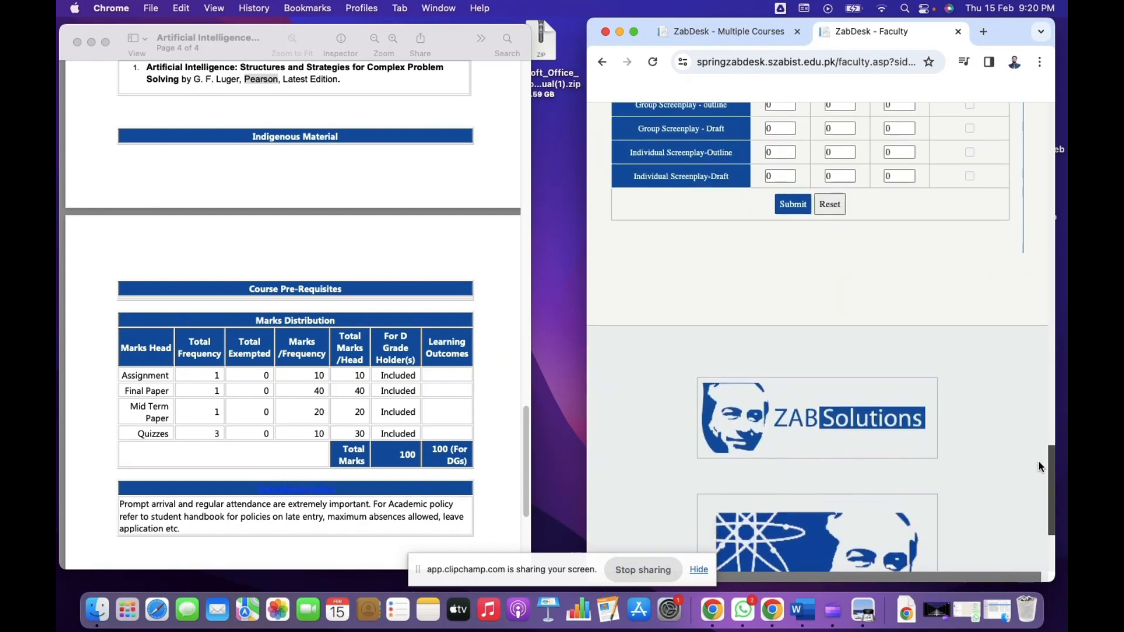
Submit the marks heads totalling 100 and save the Course Marks Distribution summary.
{"action": "left_click", "coordinate": [791, 204]}
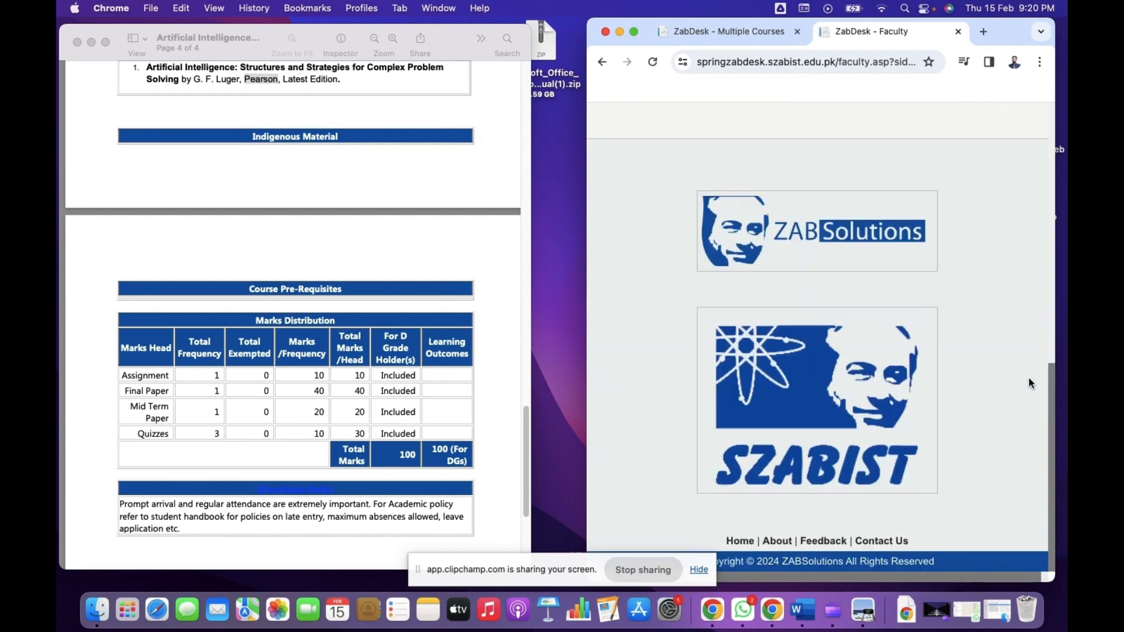
{"action": "left_click_drag", "start_coordinate": [1051, 415], "coordinate": [1064, 202]}
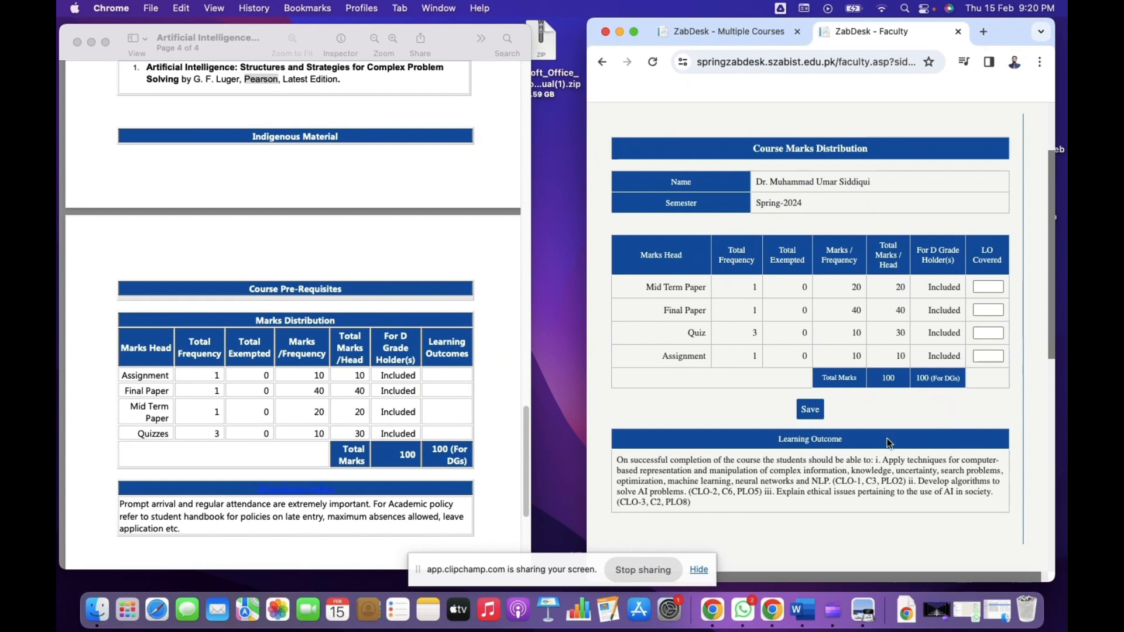
{"action": "left_click", "coordinate": [809, 411]}
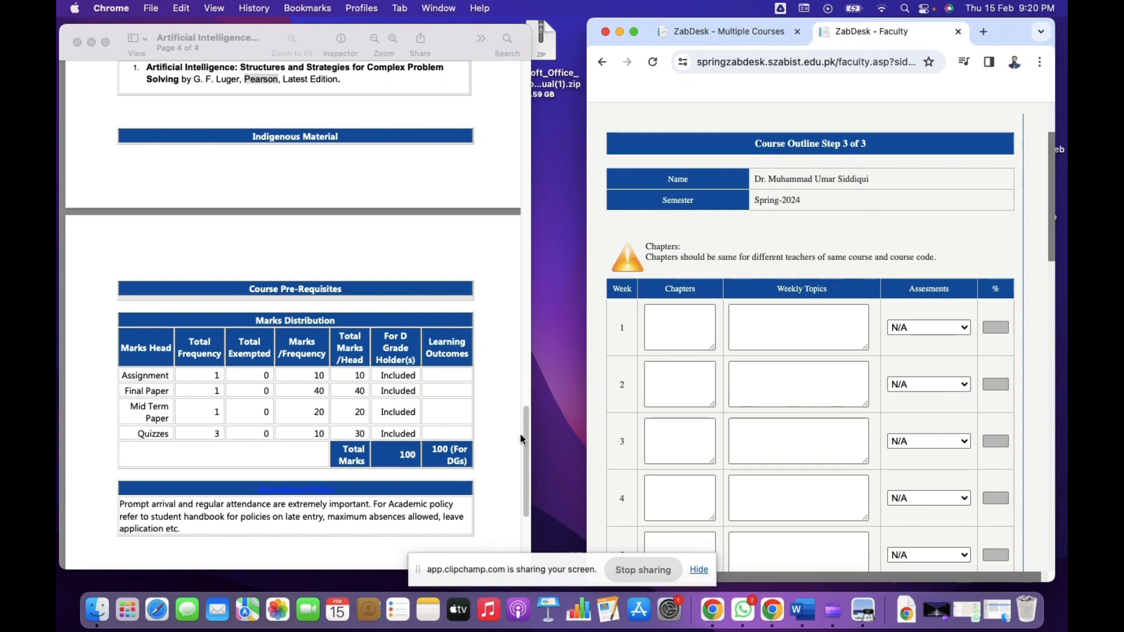
Copy 'Chapter 1-2' from the PDF course plan into week 1's Chapters field.
{"action": "left_click_drag", "start_coordinate": [525, 436], "coordinate": [546, 264]}
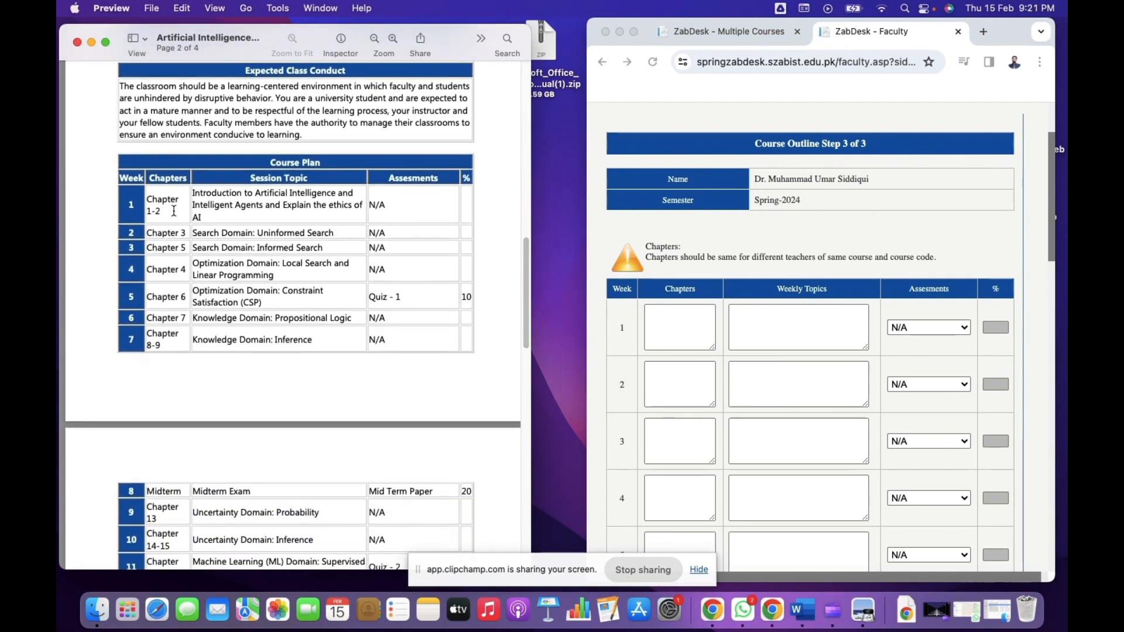
{"action": "left_click_drag", "start_coordinate": [166, 215], "coordinate": [146, 197]}
{"action": "key", "text": "super+c"}
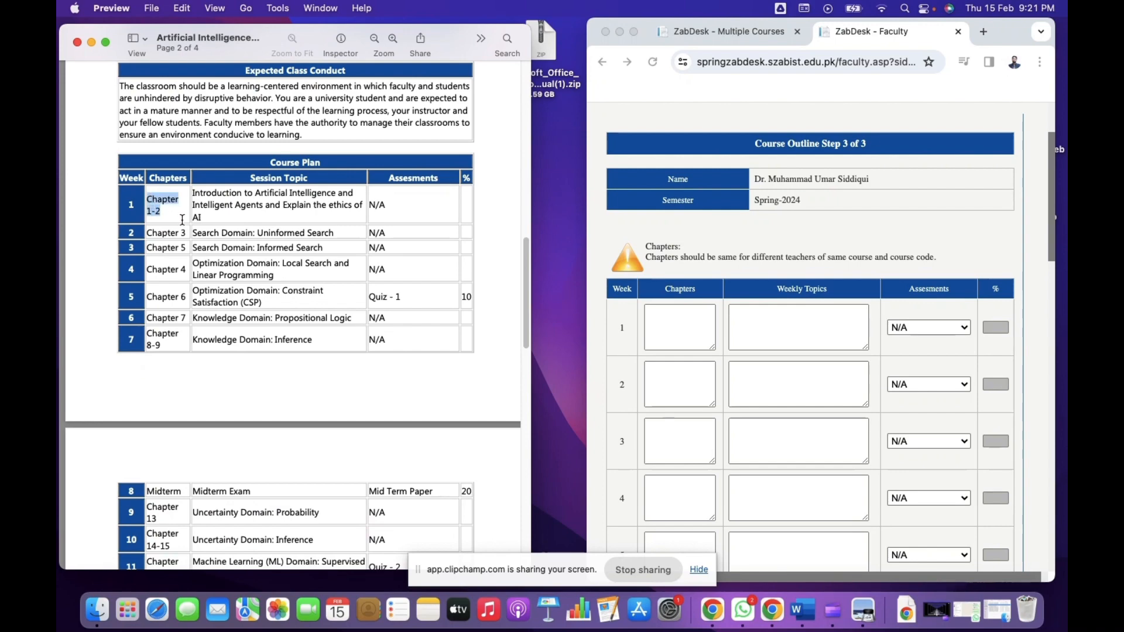
{"action": "left_click", "coordinate": [698, 332]}
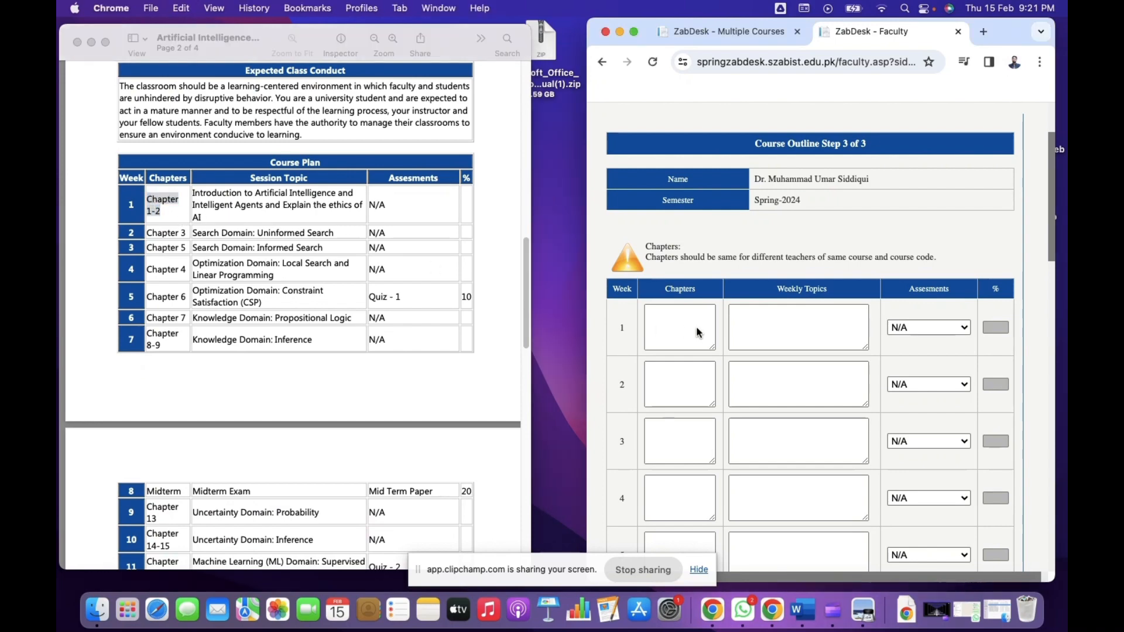
{"action": "left_click", "coordinate": [697, 330]}
{"action": "key", "text": "super+v"}
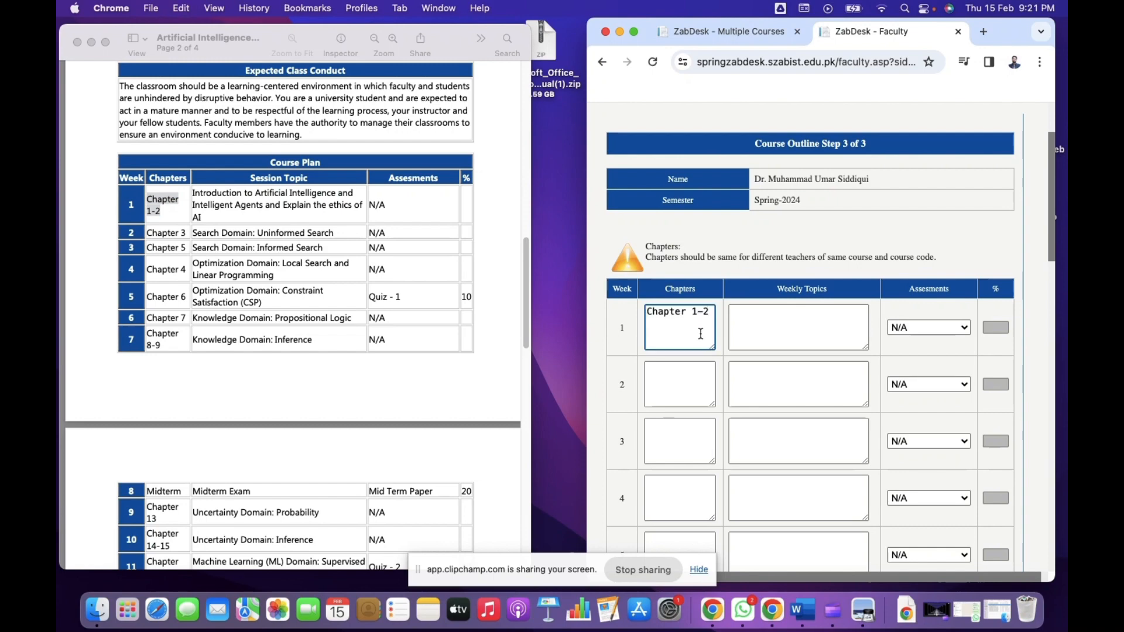
Paste the week 1 session topic into its Weekly Topic box and fix its opening letter.
{"action": "left_click", "coordinate": [214, 207]}
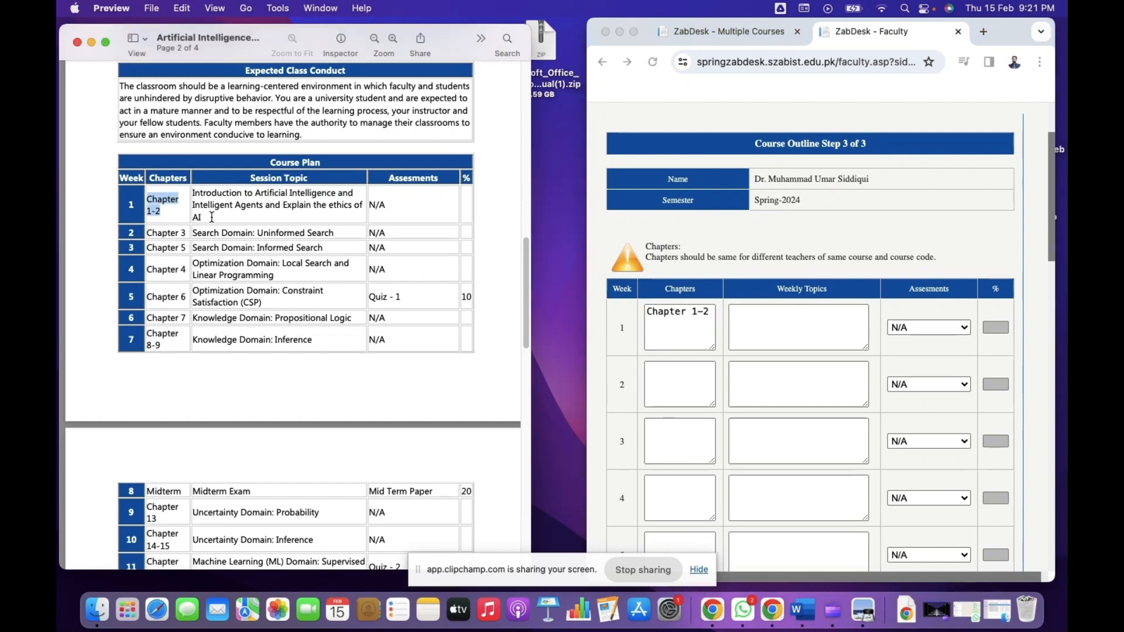
{"action": "left_click_drag", "start_coordinate": [212, 217], "coordinate": [196, 197]}
{"action": "key", "text": "super+c"}
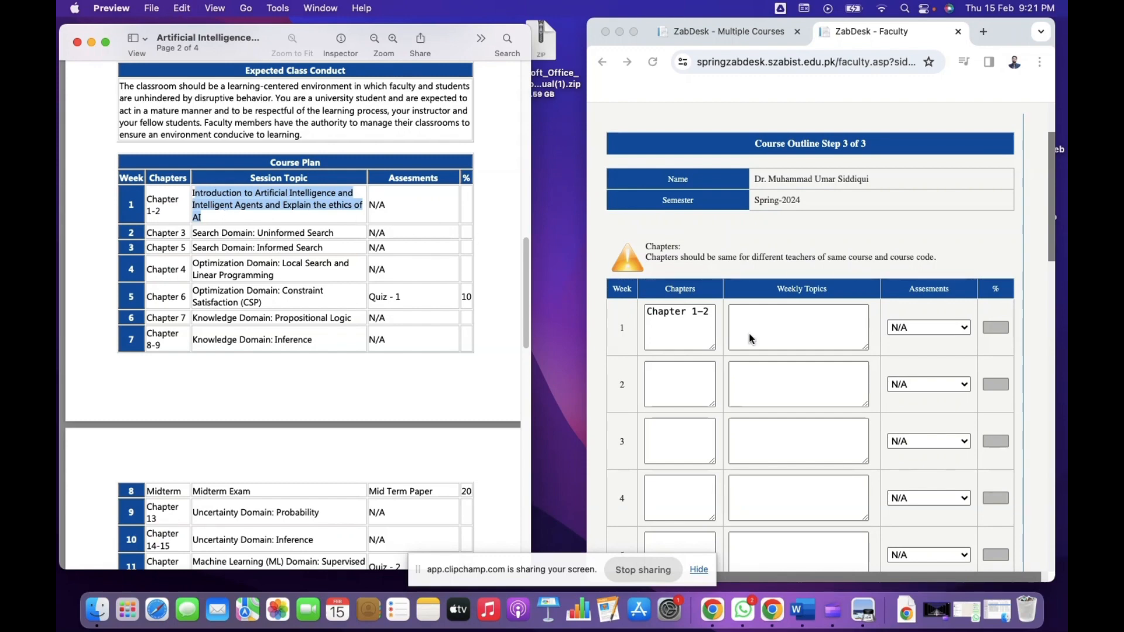
{"action": "left_click", "coordinate": [771, 340]}
{"action": "key", "text": "super+v"}
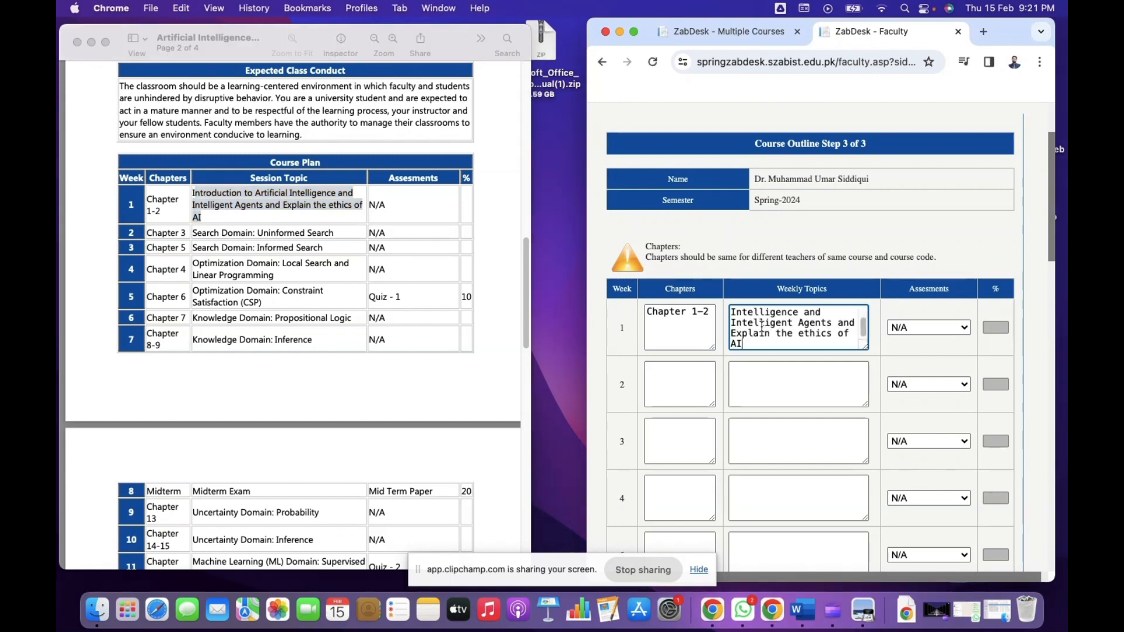
{"action": "scroll", "coordinate": [865, 330], "scroll_direction": "up", "scroll_amount": 3}
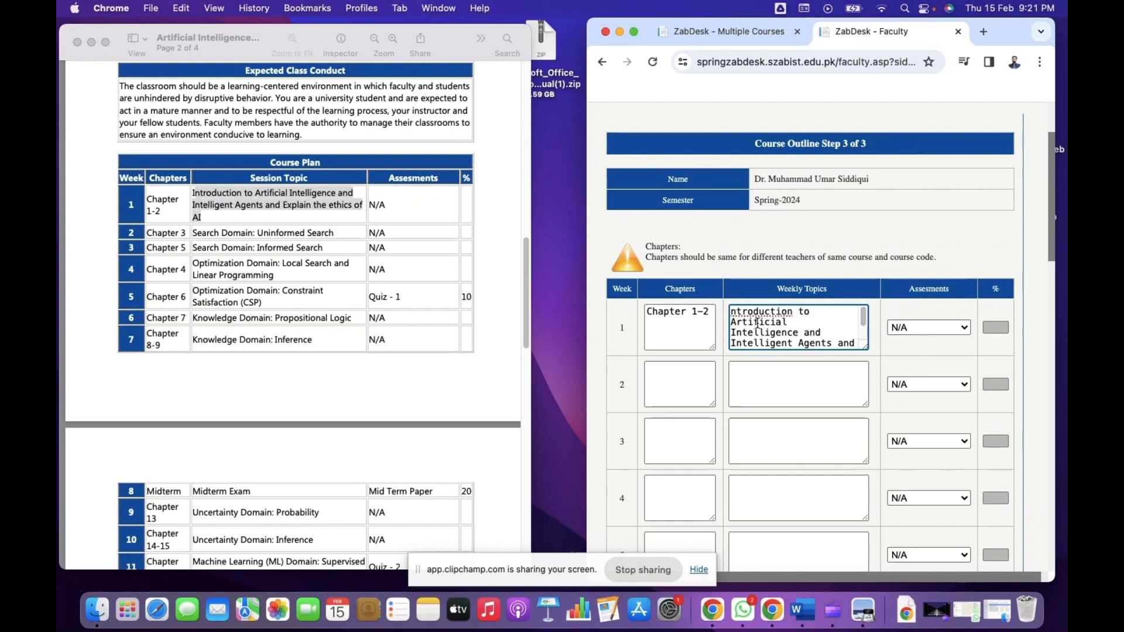
{"action": "left_click", "coordinate": [732, 312]}
{"action": "type", "text": "I"}
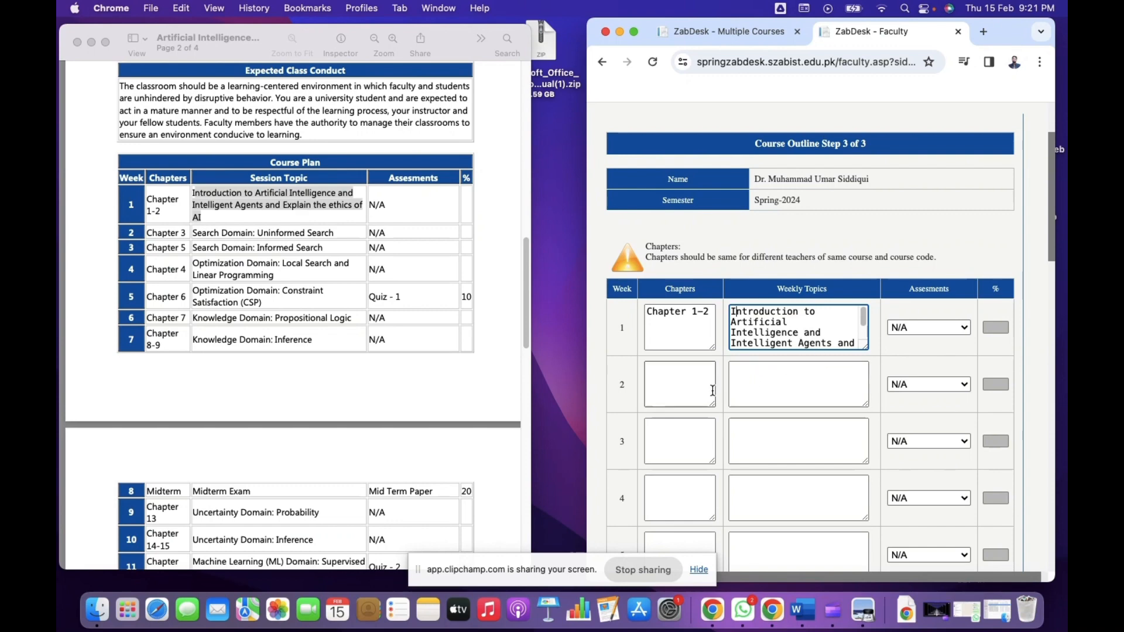
Enter Chapter 3 for week 2 and paste 'Search Domain: Uninformed Search' as its topic.
{"action": "left_click", "coordinate": [675, 381]}
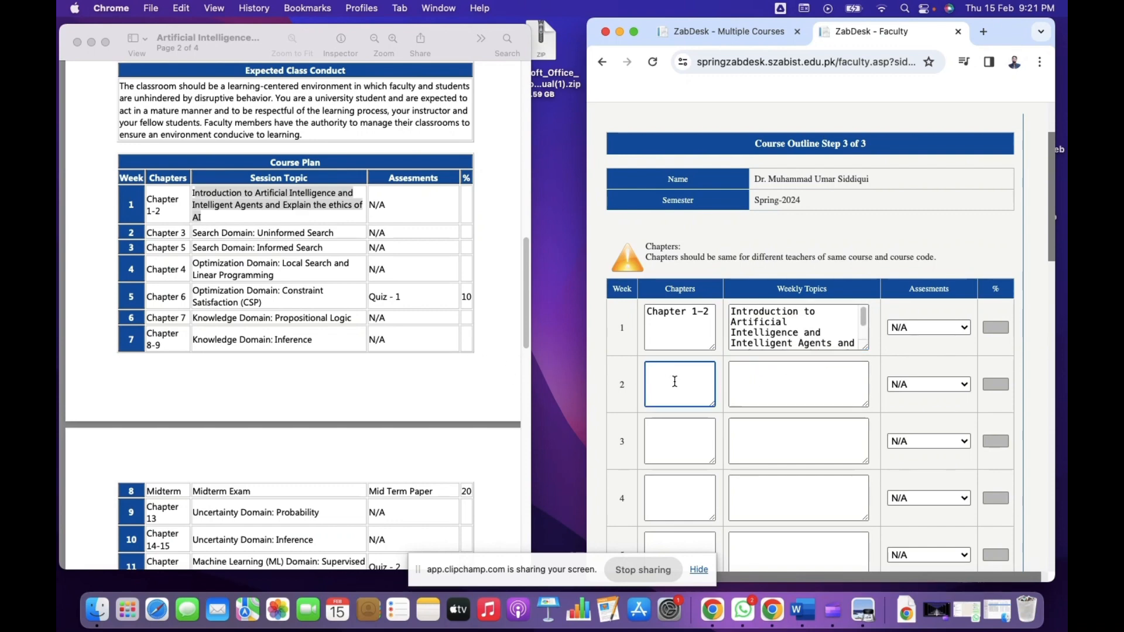
{"action": "type", "text": "Chapter 3"}
{"action": "left_click", "coordinate": [265, 241]}
{"action": "left_click_drag", "start_coordinate": [347, 232], "coordinate": [197, 235]}
{"action": "key", "text": "super+c"}
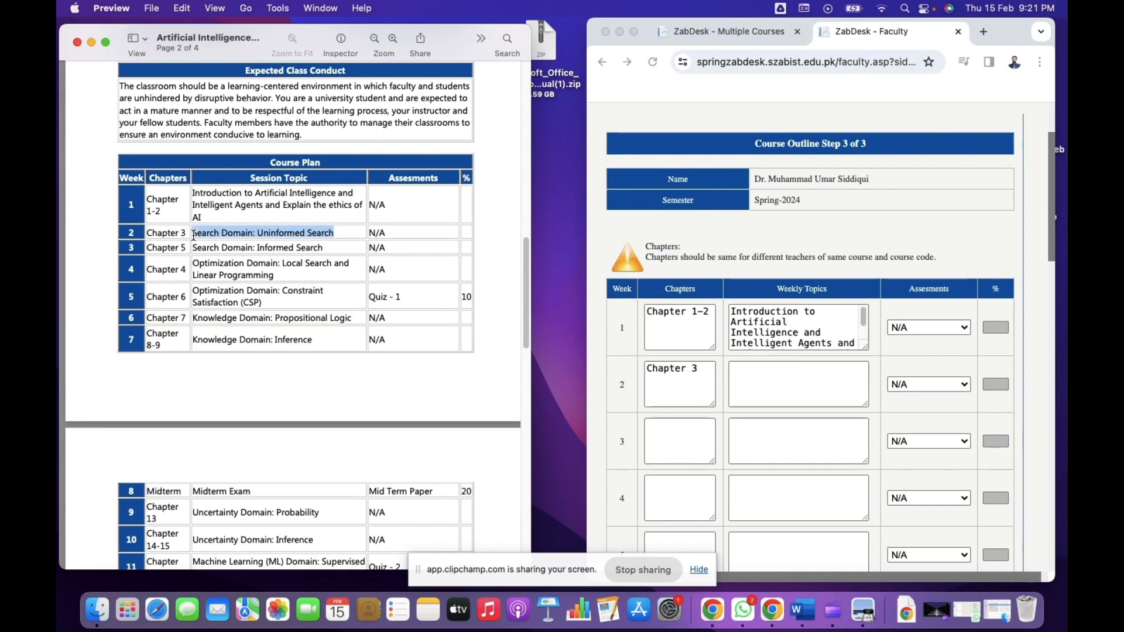
{"action": "left_click", "coordinate": [776, 385]}
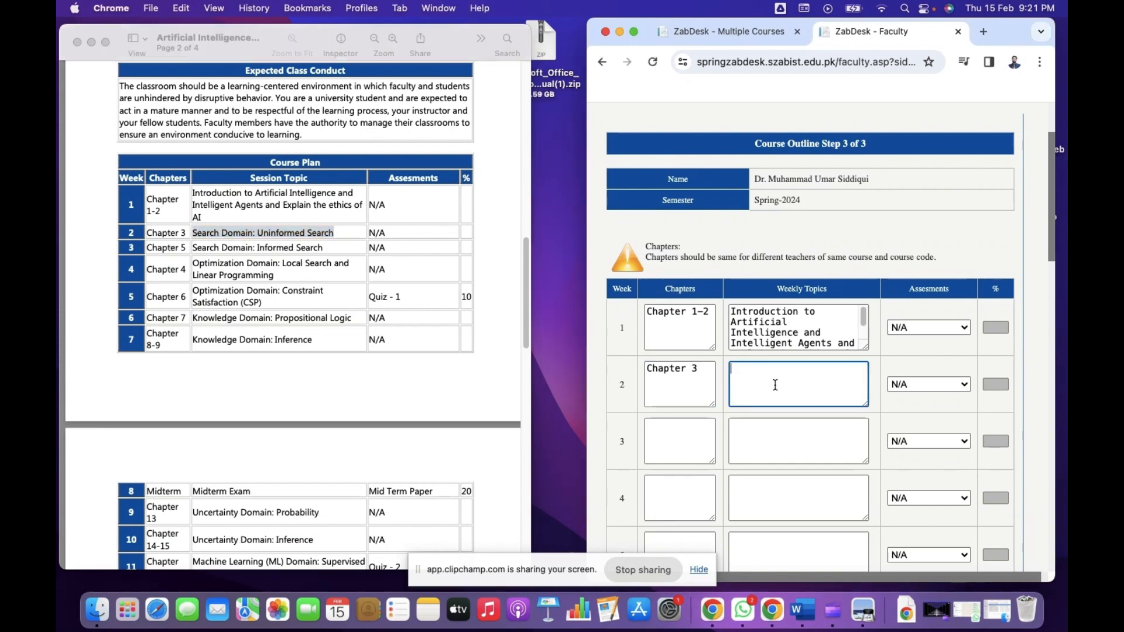
{"action": "key", "text": "super+v"}
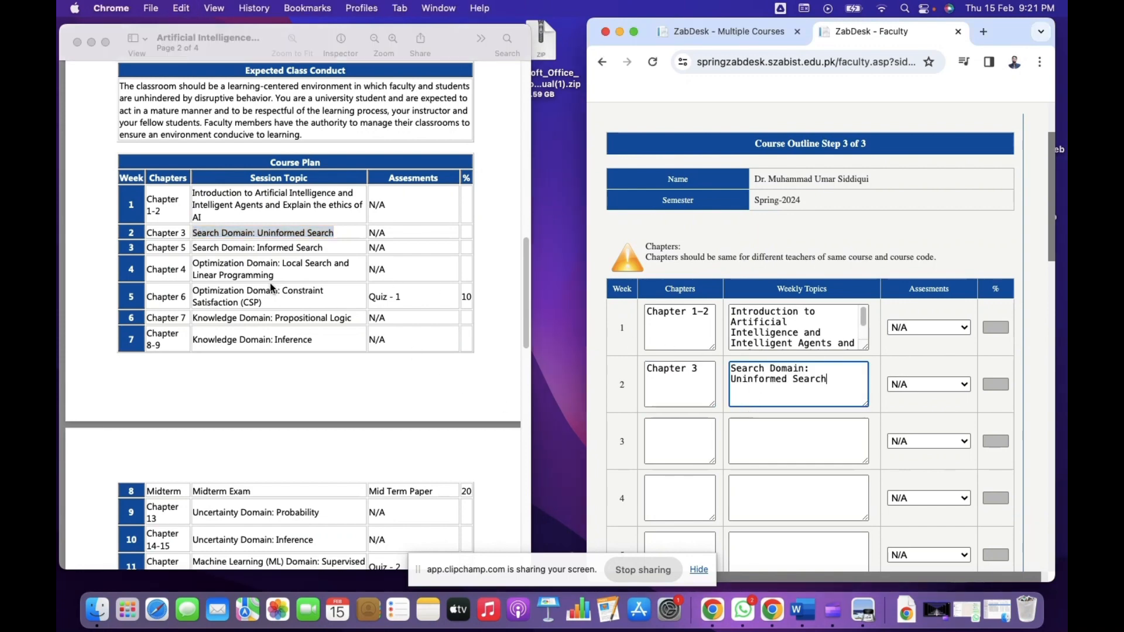
Copy the week 3 and week 4 session topics from the PDF into their Weekly Topic boxes.
{"action": "left_click", "coordinate": [246, 258]}
{"action": "left_click_drag", "start_coordinate": [323, 247], "coordinate": [190, 242]}
{"action": "key", "text": "super+c"}
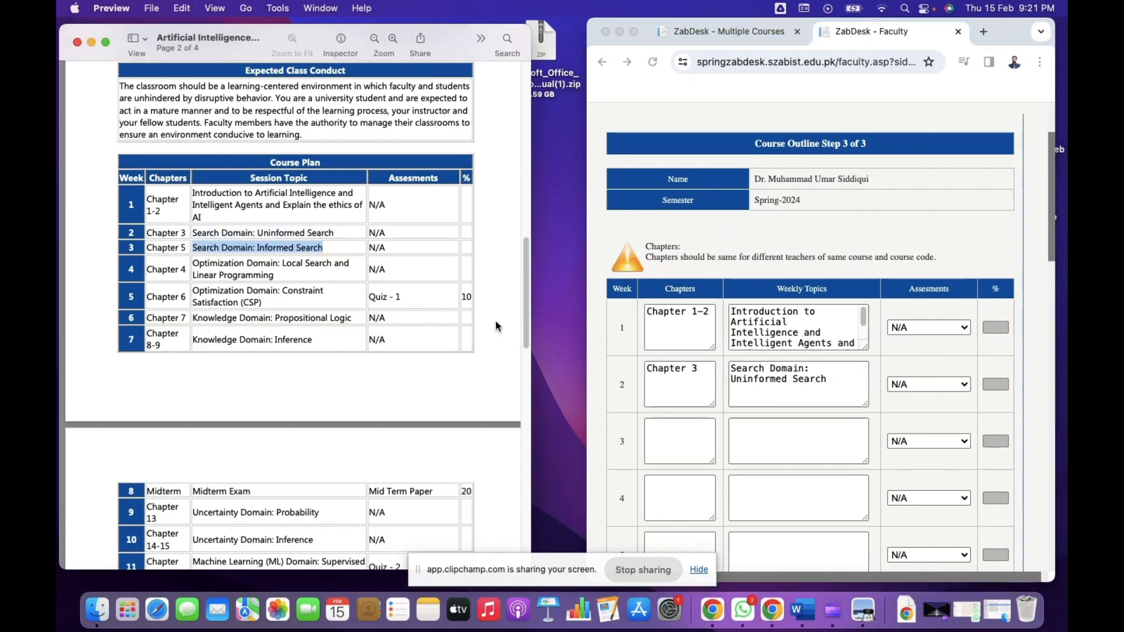
{"action": "left_click", "coordinate": [771, 445]}
{"action": "key", "text": "super+v"}
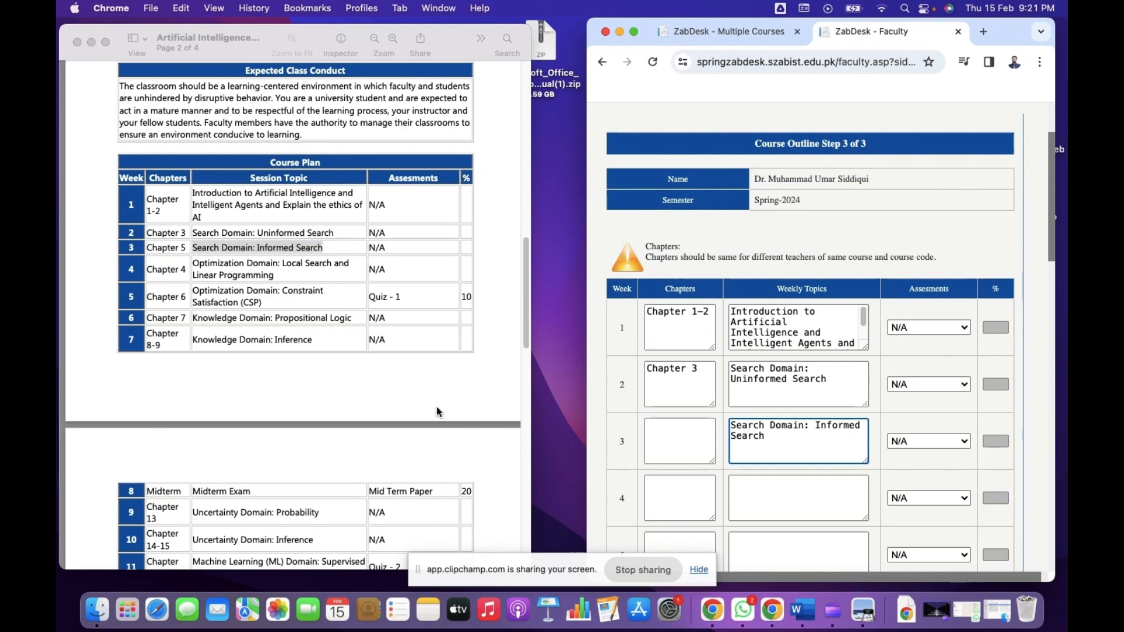
{"action": "left_click", "coordinate": [275, 275]}
{"action": "left_click_drag", "start_coordinate": [275, 275], "coordinate": [195, 264]}
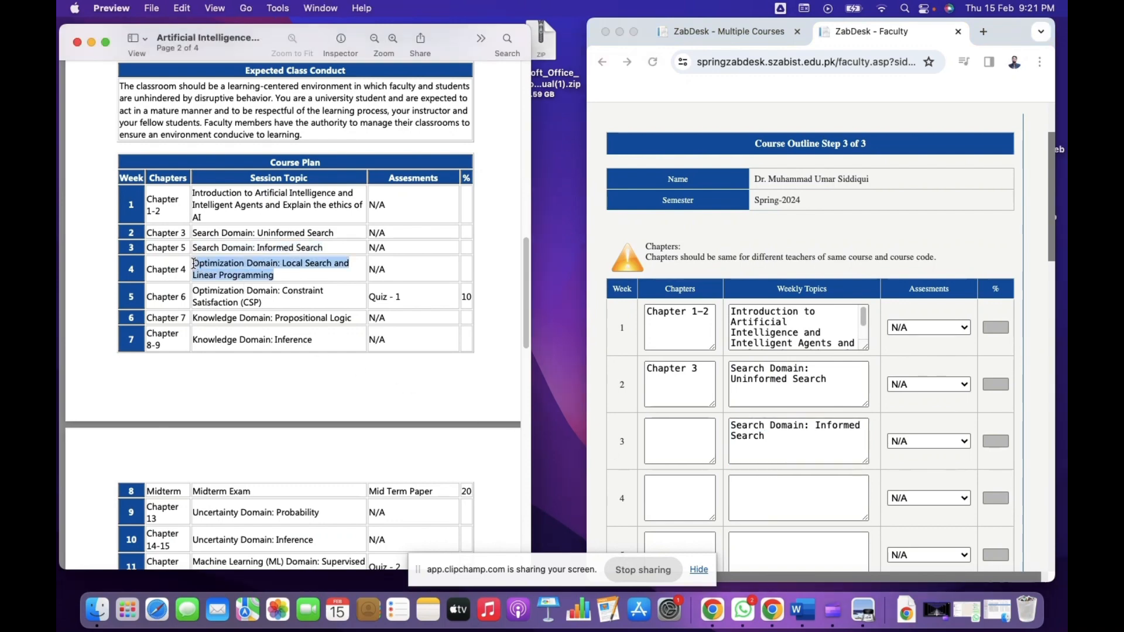
{"action": "key", "text": "super+c"}
{"action": "left_click", "coordinate": [765, 495]}
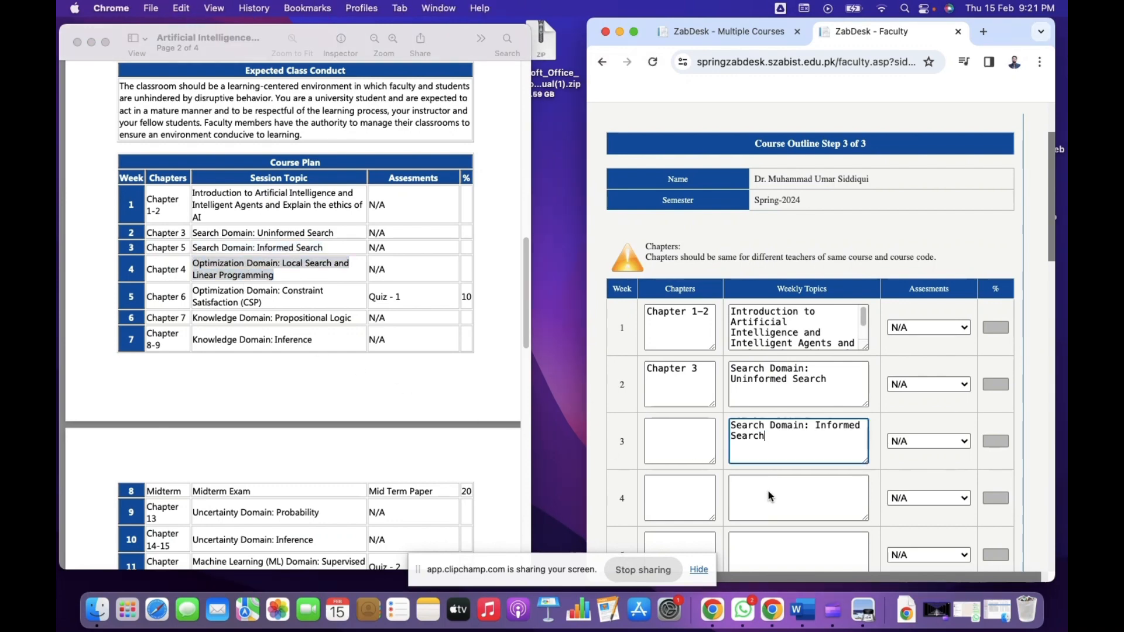
{"action": "left_click", "coordinate": [766, 496]}
{"action": "key", "text": "super+v"}
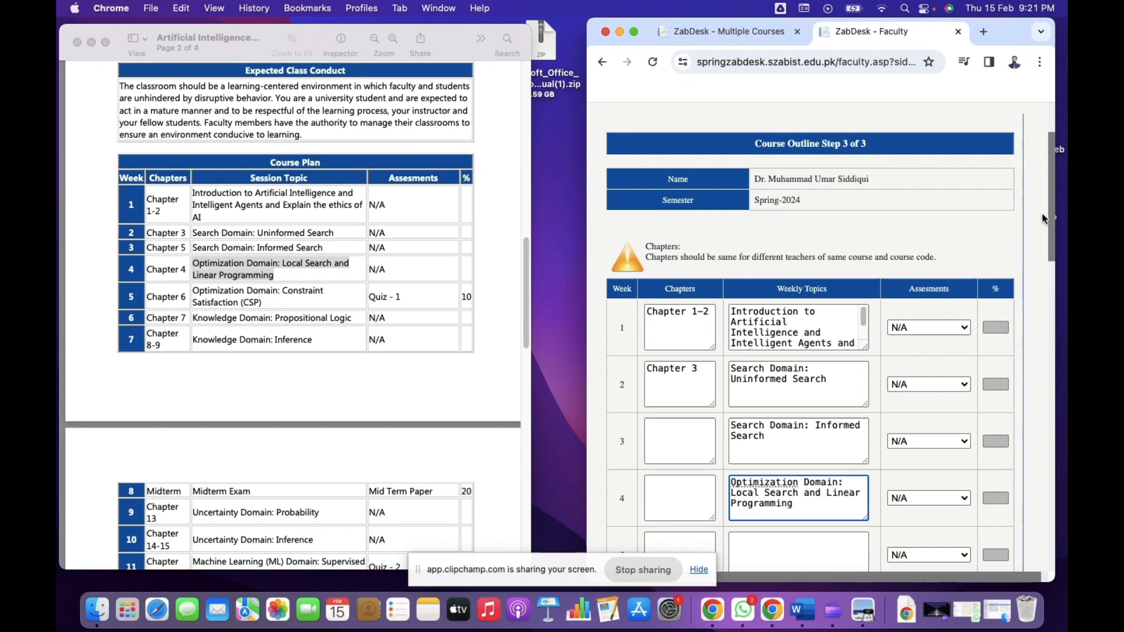
Copy the week 5 and week 6 session topics from the PDF into their Weekly Topic boxes.
{"action": "left_click_drag", "start_coordinate": [1046, 213], "coordinate": [1049, 278]}
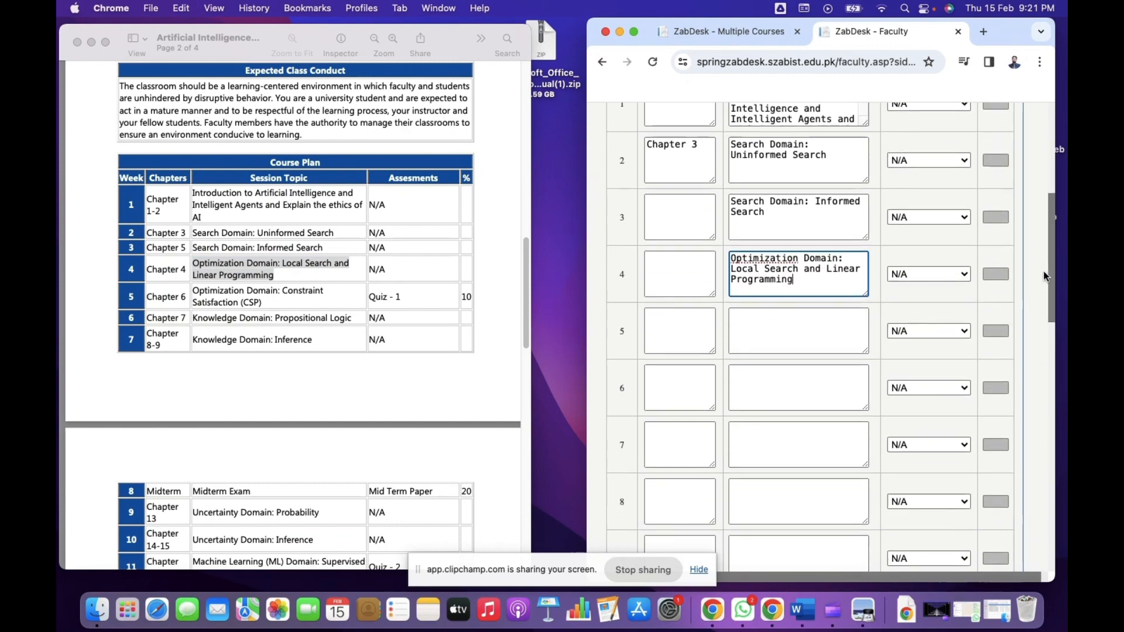
{"action": "left_click", "coordinate": [277, 289]}
{"action": "left_click", "coordinate": [268, 303]}
{"action": "left_click_drag", "start_coordinate": [268, 303], "coordinate": [195, 292]}
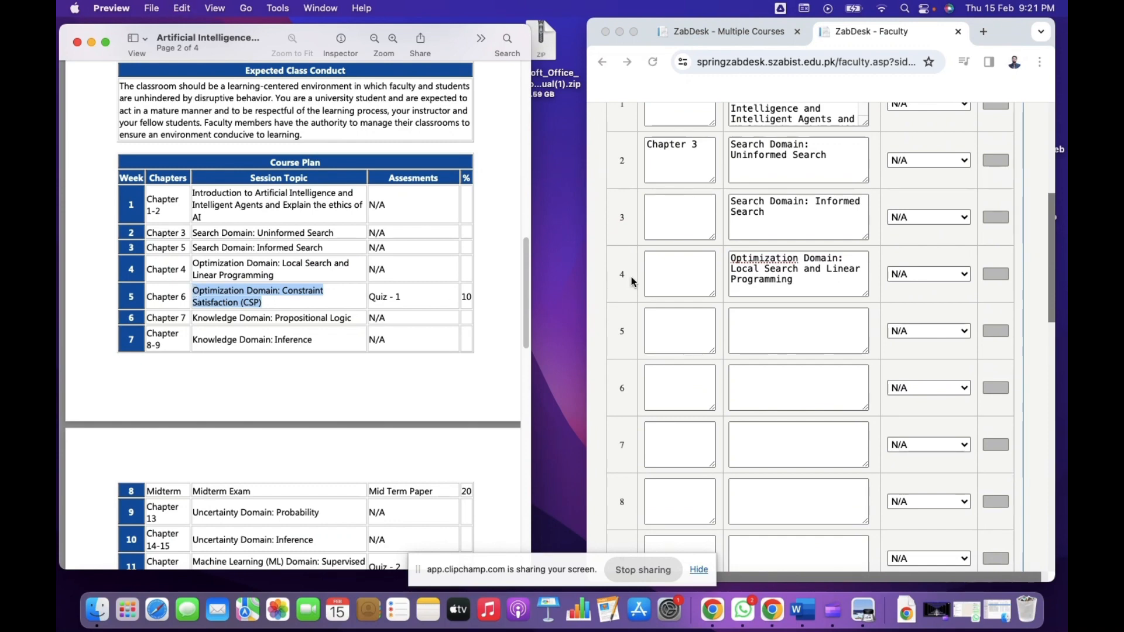
{"action": "left_click", "coordinate": [766, 329]}
{"action": "key", "text": "super+v"}
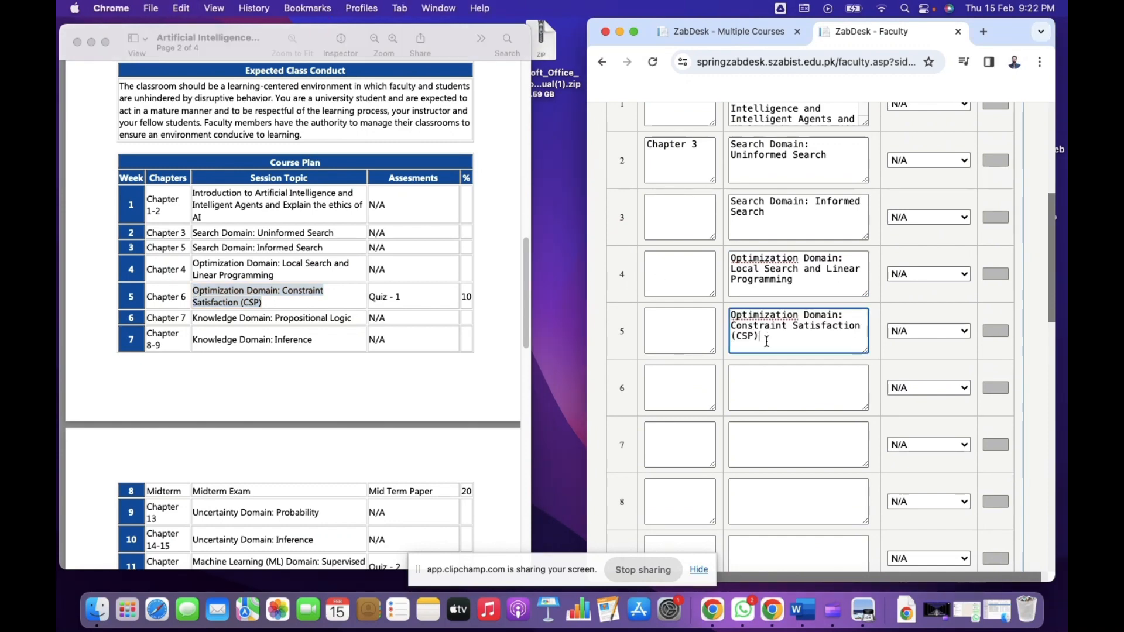
{"action": "left_click", "coordinate": [759, 383]}
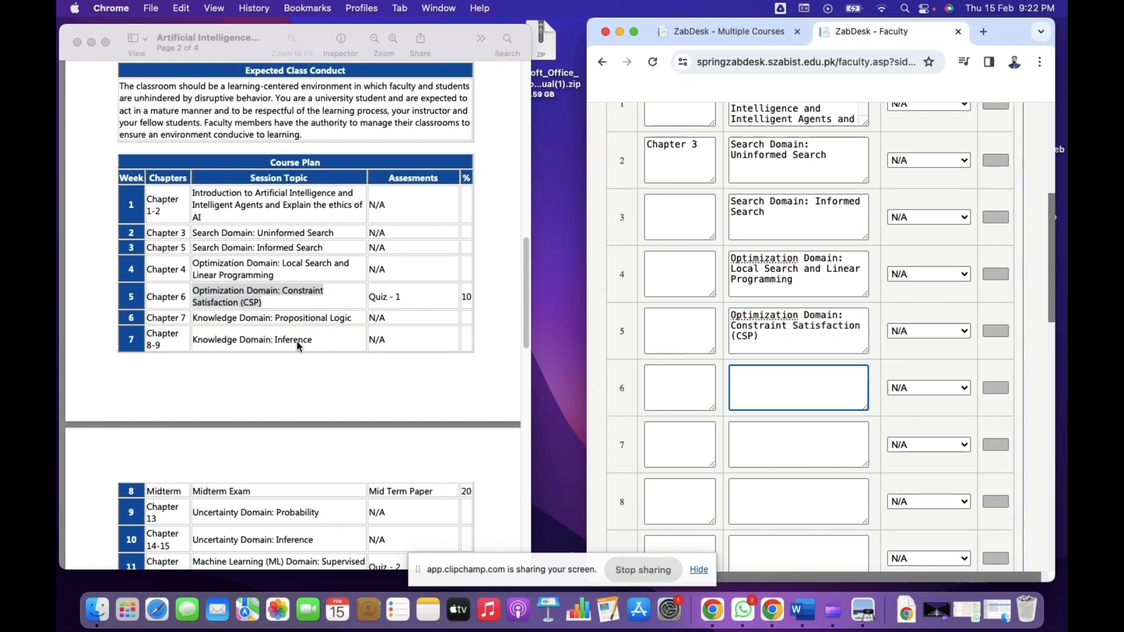
{"action": "left_click", "coordinate": [292, 322]}
{"action": "left_click_drag", "start_coordinate": [356, 317], "coordinate": [196, 320]}
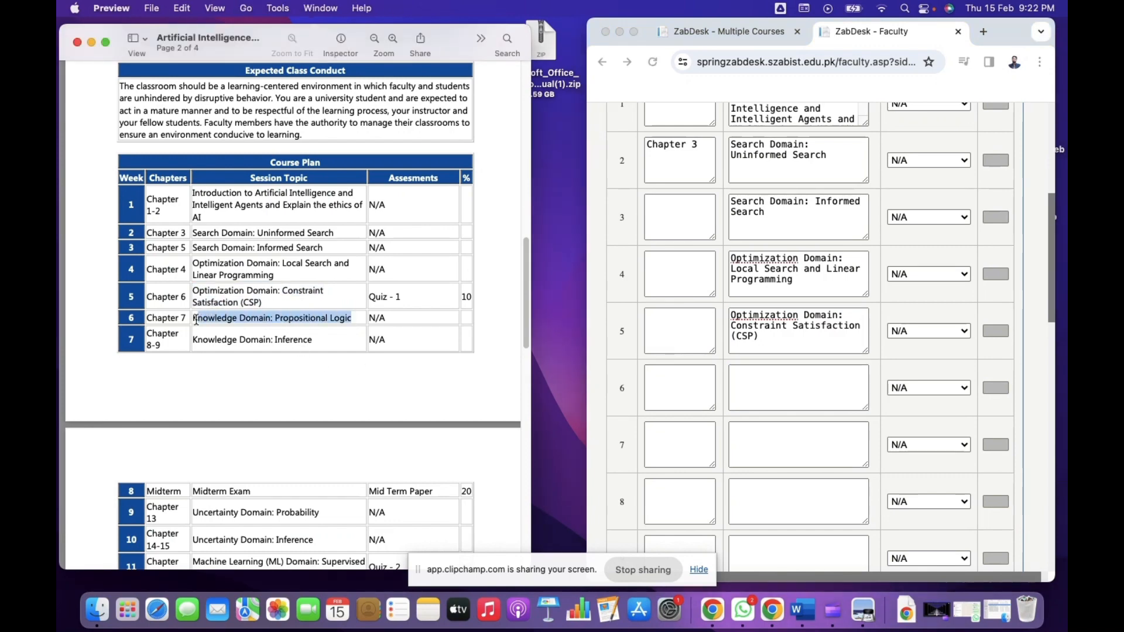
{"action": "key", "text": "super+c"}
{"action": "left_click", "coordinate": [733, 379]}
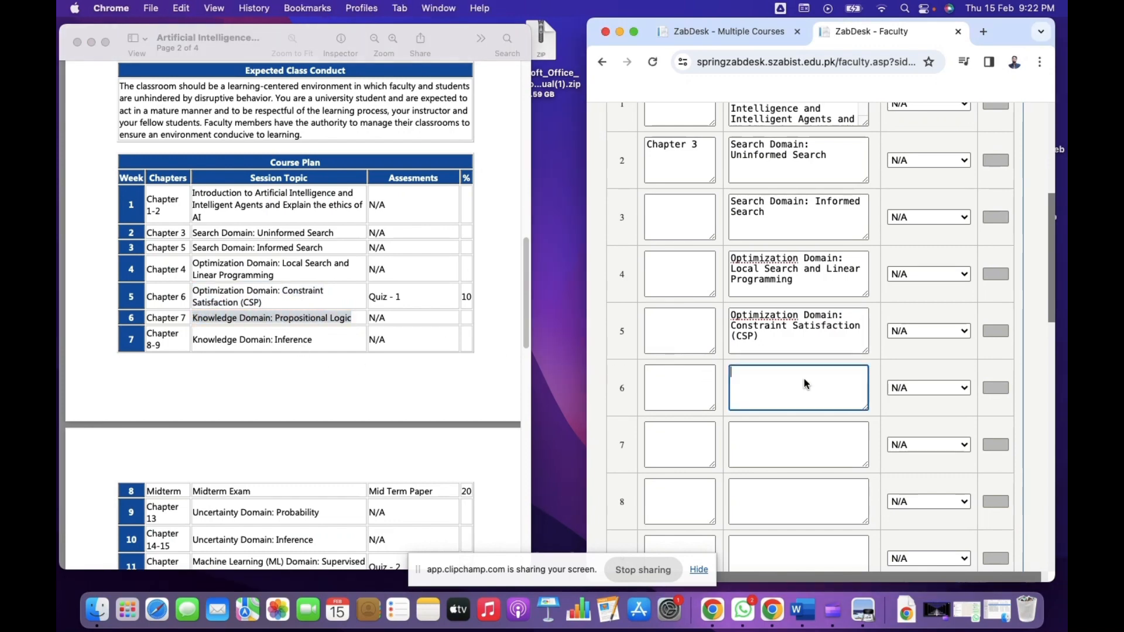
{"action": "key", "text": "super+v"}
Paste 'Knowledge Domain: Inference' as the week 7 weekly topic.
{"action": "left_click", "coordinate": [319, 340]}
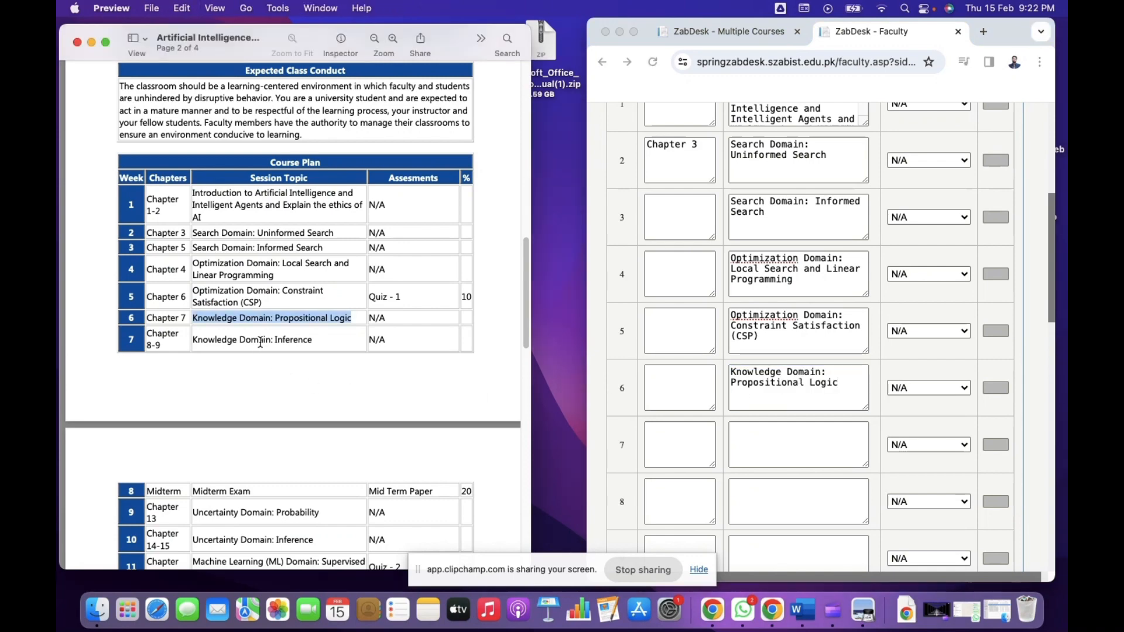
{"action": "left_click_drag", "start_coordinate": [316, 340], "coordinate": [199, 341]}
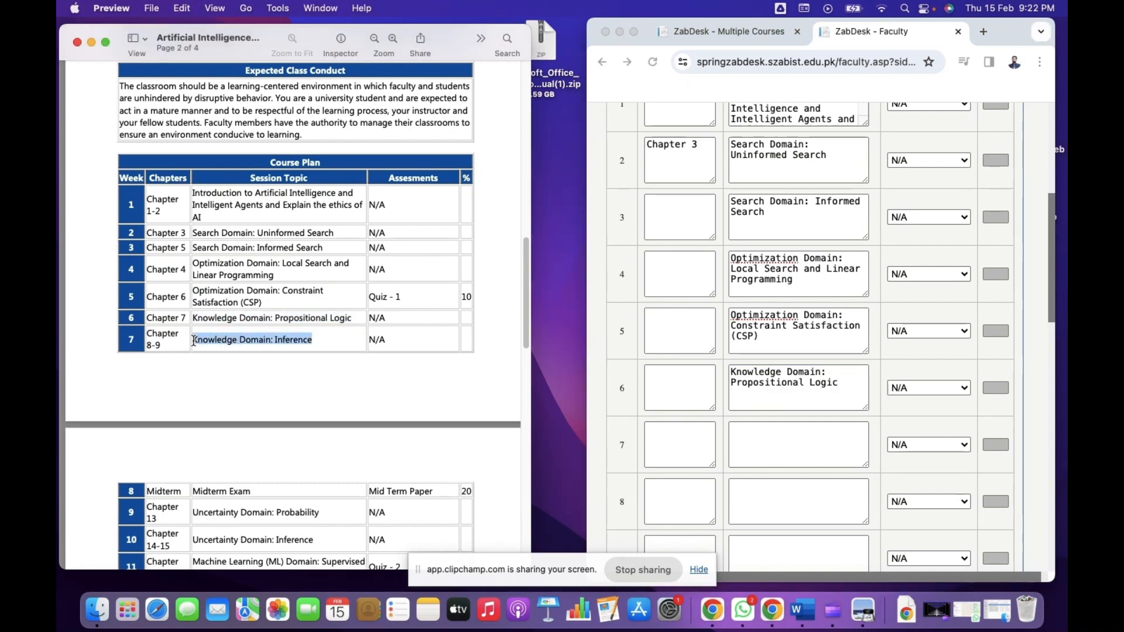
{"action": "left_click", "coordinate": [777, 445]}
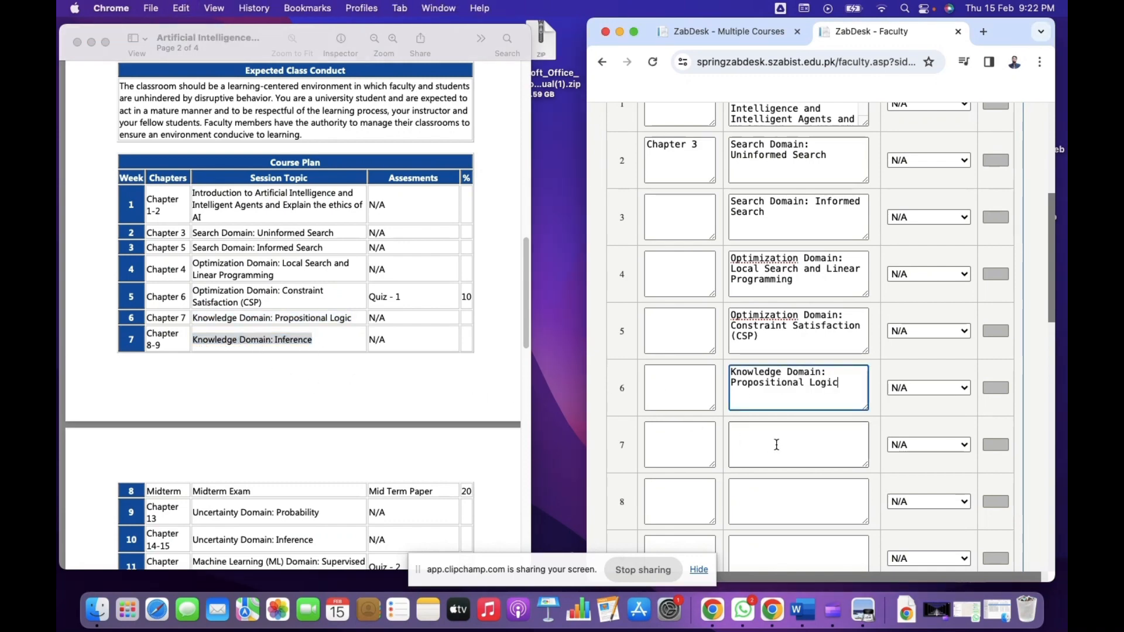
{"action": "key", "text": "super+v"}
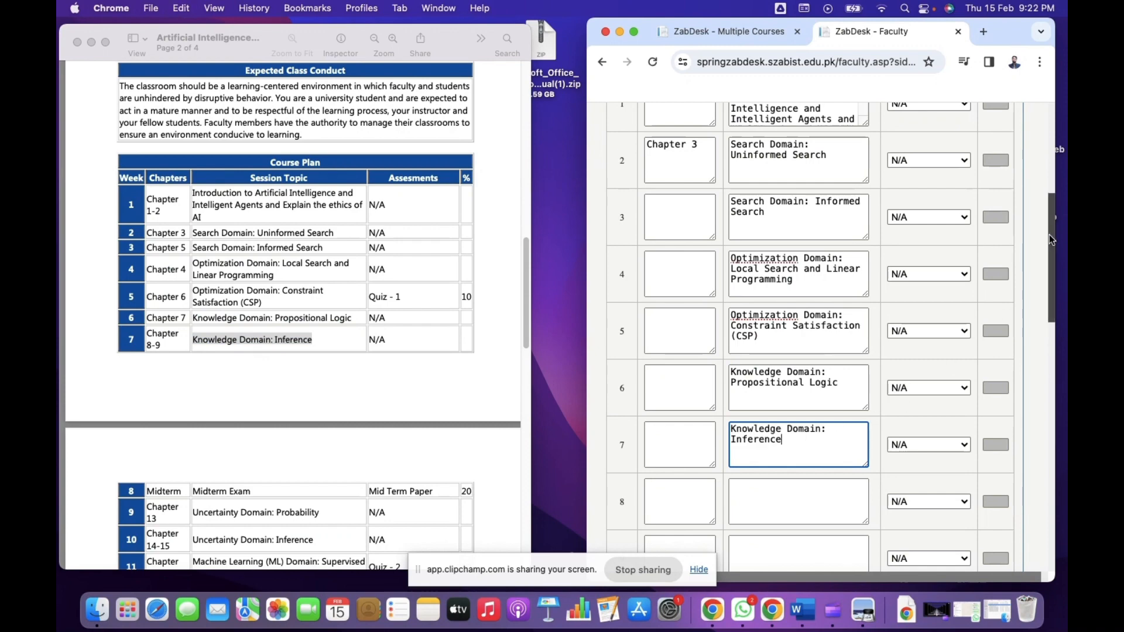
{"action": "left_click_drag", "start_coordinate": [1045, 247], "coordinate": [1047, 299]}
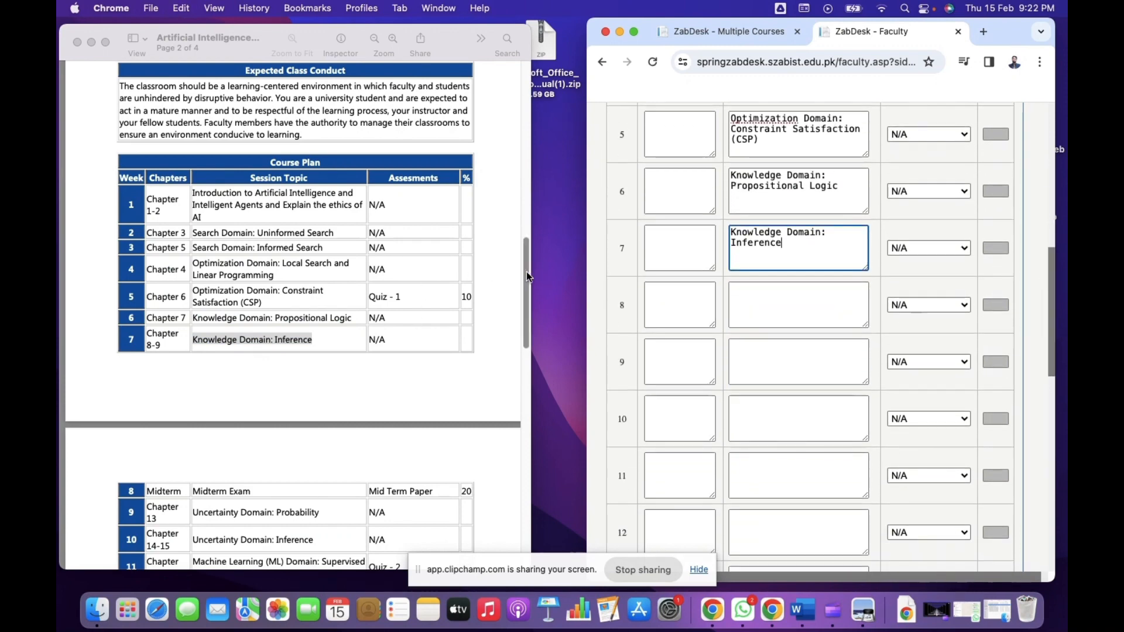
{"action": "left_click_drag", "start_coordinate": [526, 272], "coordinate": [526, 321]}
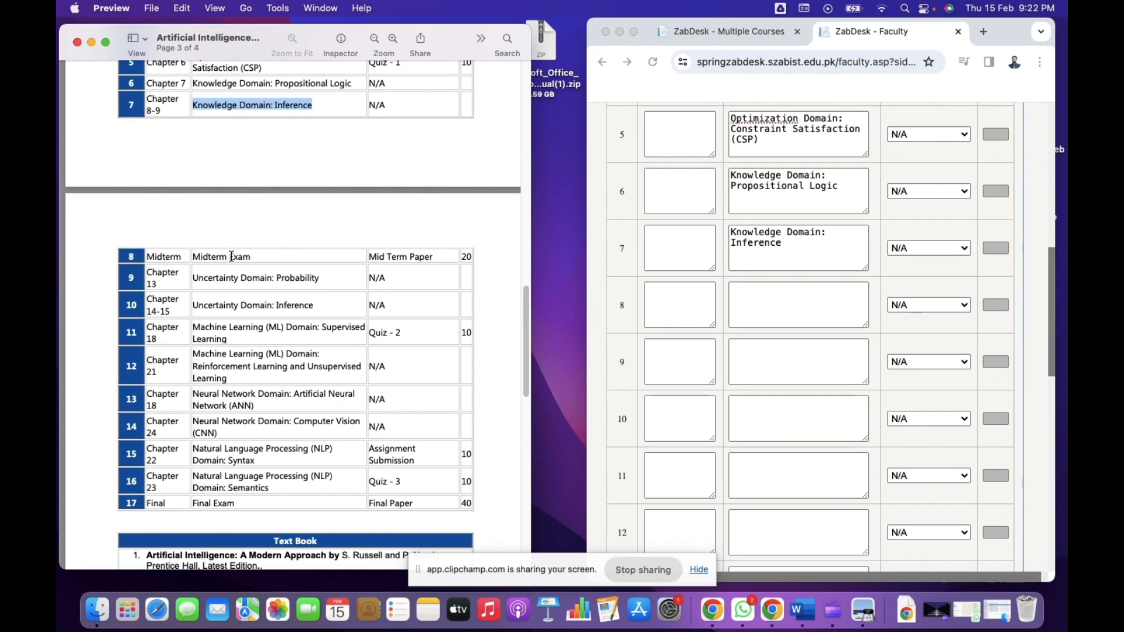
Fill week 8 with 'Midterm Exam' and week 9 with 'Uncertainty Domain: Probability'.
{"action": "left_click_drag", "start_coordinate": [238, 257], "coordinate": [193, 259]}
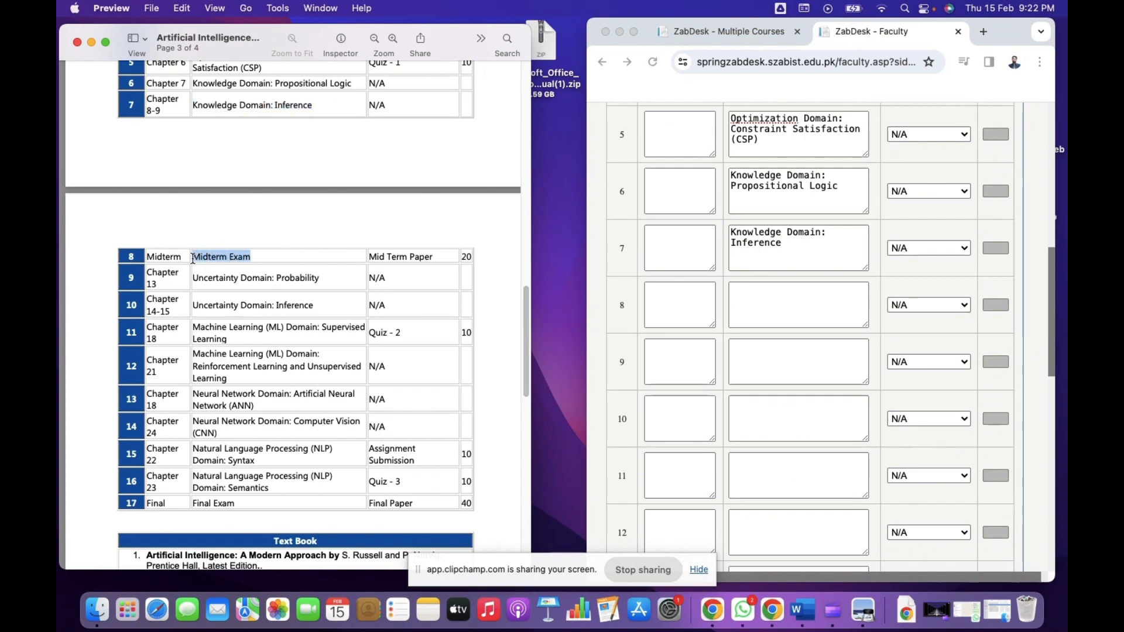
{"action": "key", "text": "super+c"}
{"action": "left_click", "coordinate": [759, 302]}
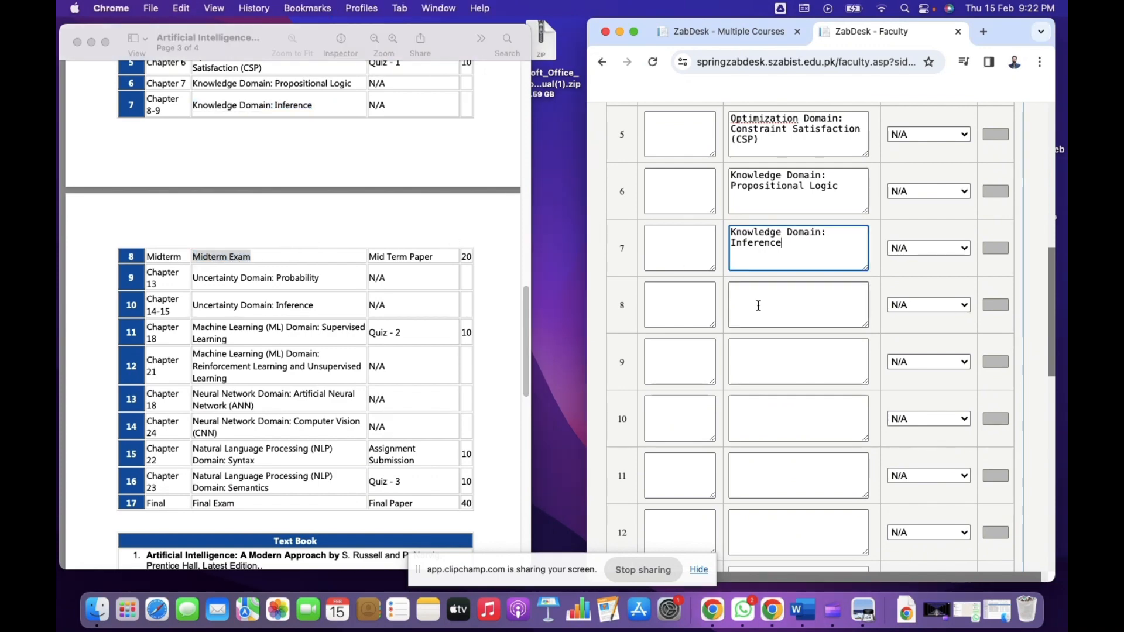
{"action": "key", "text": "super+v"}
{"action": "left_click", "coordinate": [296, 275]}
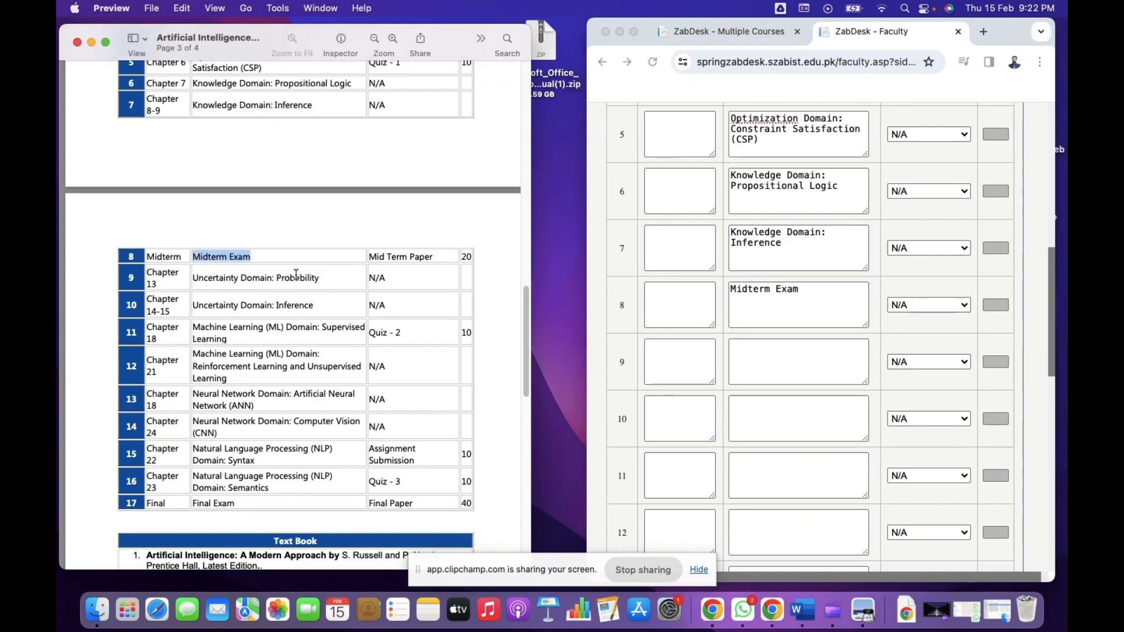
{"action": "left_click_drag", "start_coordinate": [320, 275], "coordinate": [192, 280]}
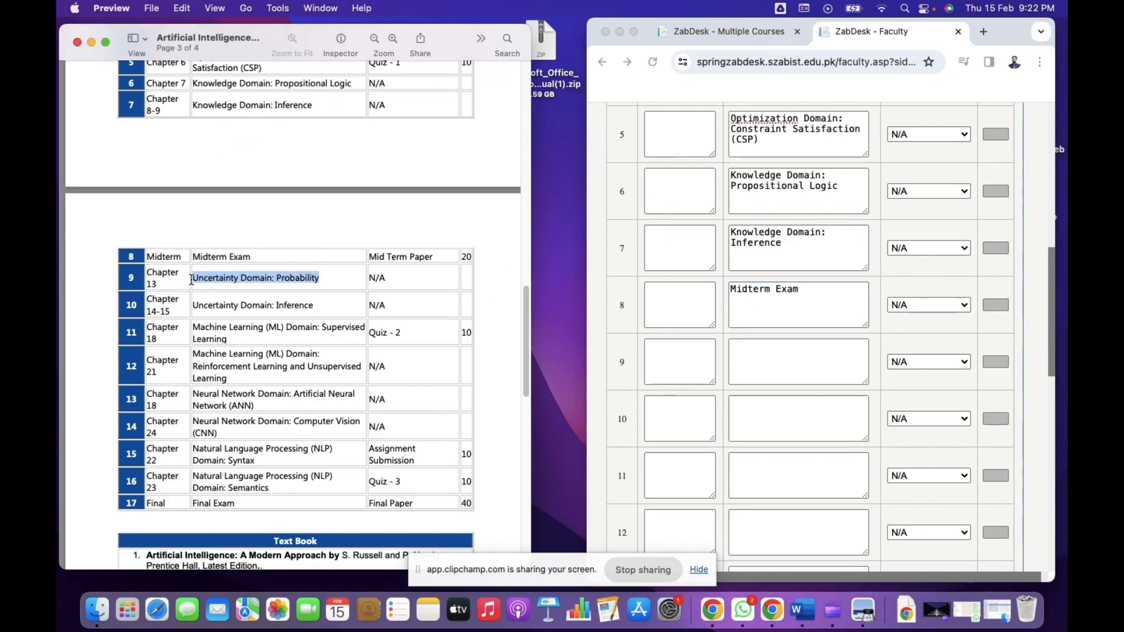
{"action": "left_click", "coordinate": [765, 363]}
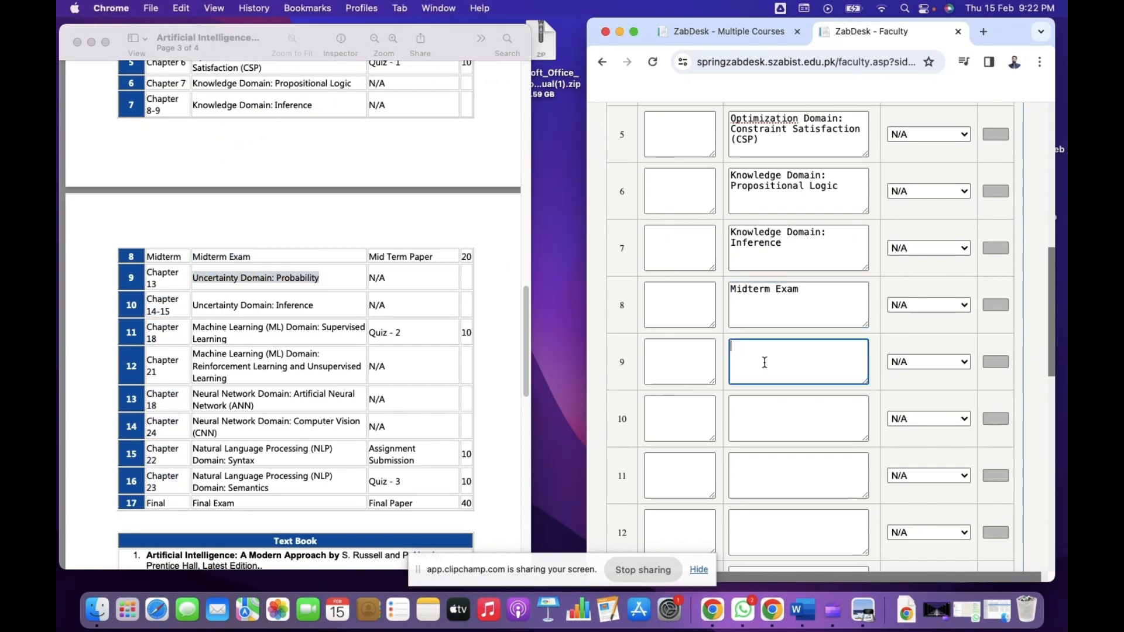
{"action": "key", "text": "super+v"}
Fill week 10 with 'Uncertainty Domain: Inference' and week 11 with the supervised learning topic.
{"action": "left_click", "coordinate": [279, 301]}
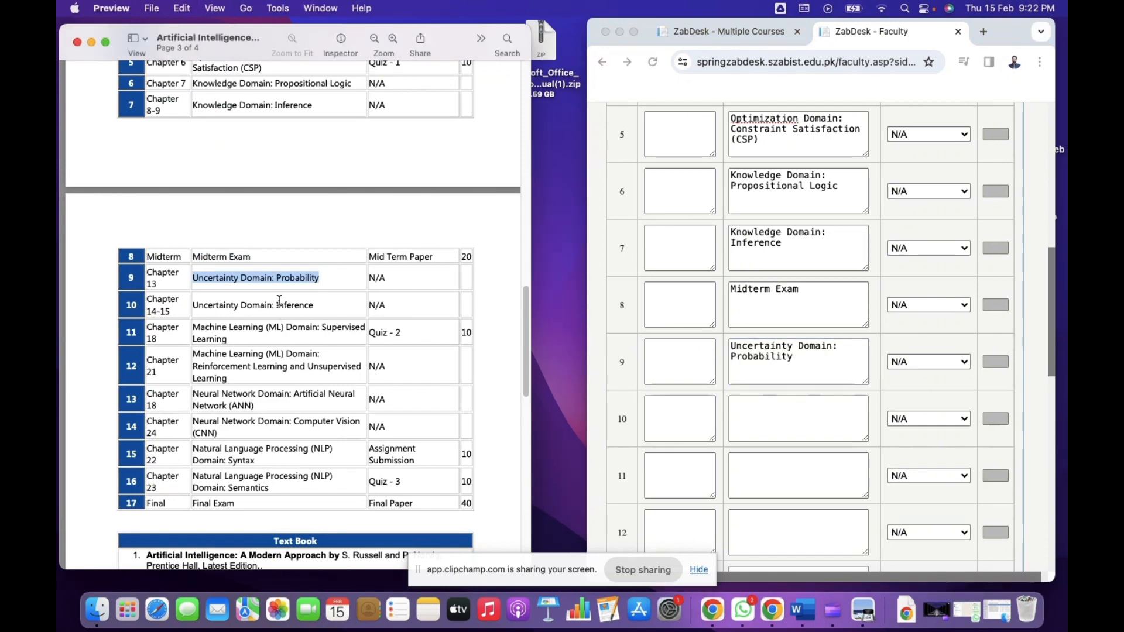
{"action": "left_click_drag", "start_coordinate": [313, 305], "coordinate": [194, 309]}
{"action": "key", "text": "super+c"}
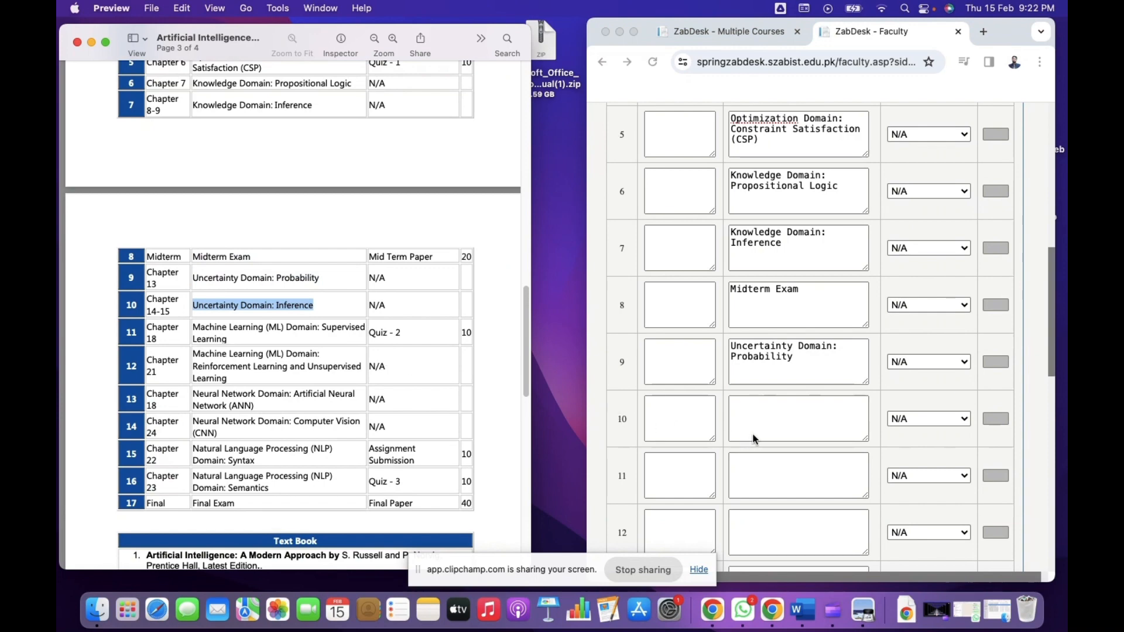
{"action": "left_click", "coordinate": [759, 410]}
{"action": "key", "text": "super+v"}
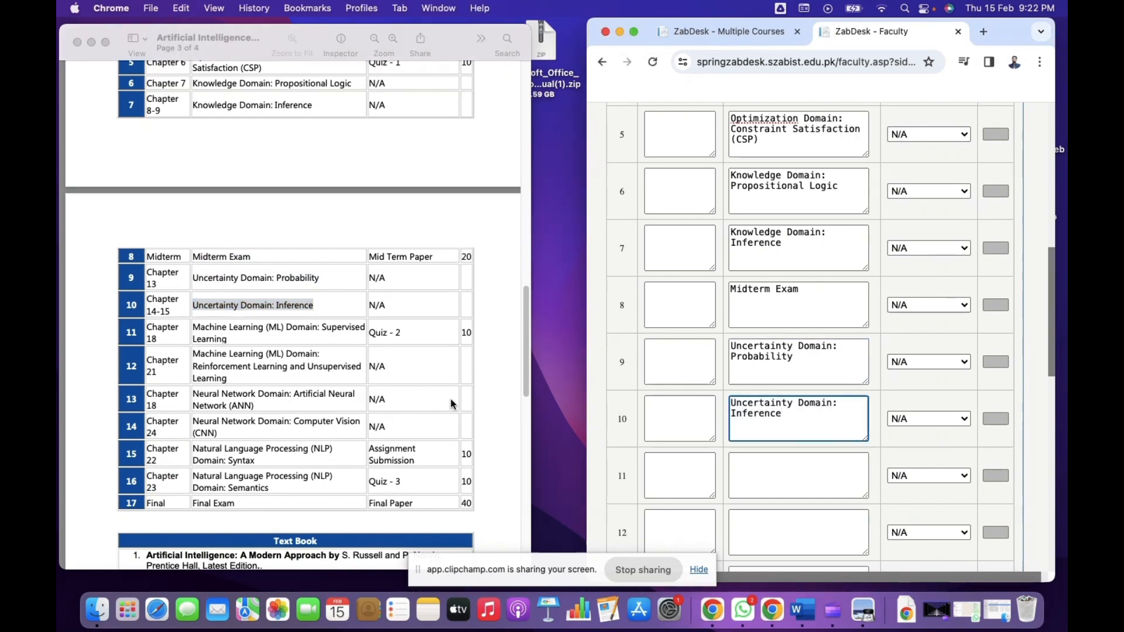
{"action": "left_click", "coordinate": [257, 335]}
{"action": "left_click_drag", "start_coordinate": [244, 336], "coordinate": [195, 329]}
{"action": "key", "text": "super+c"}
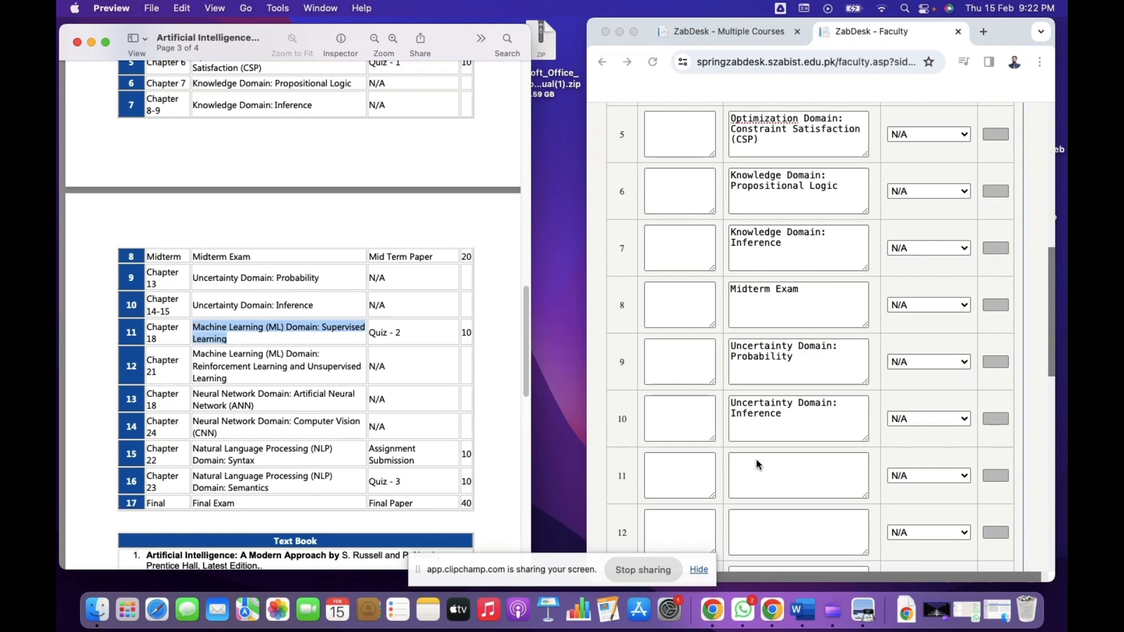
{"action": "left_click", "coordinate": [758, 469]}
{"action": "key", "text": "super+v"}
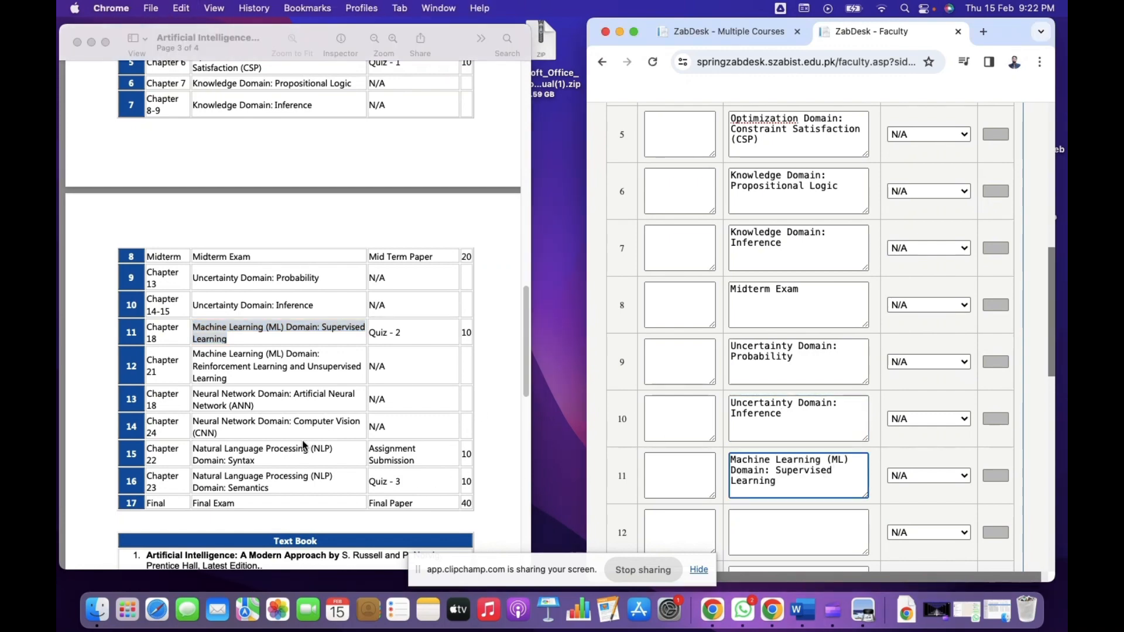
Paste the reinforcement learning topic into week 12 and the Artificial Neural Network topic into week 13.
{"action": "left_click", "coordinate": [227, 375]}
{"action": "left_click_drag", "start_coordinate": [231, 381], "coordinate": [193, 353]}
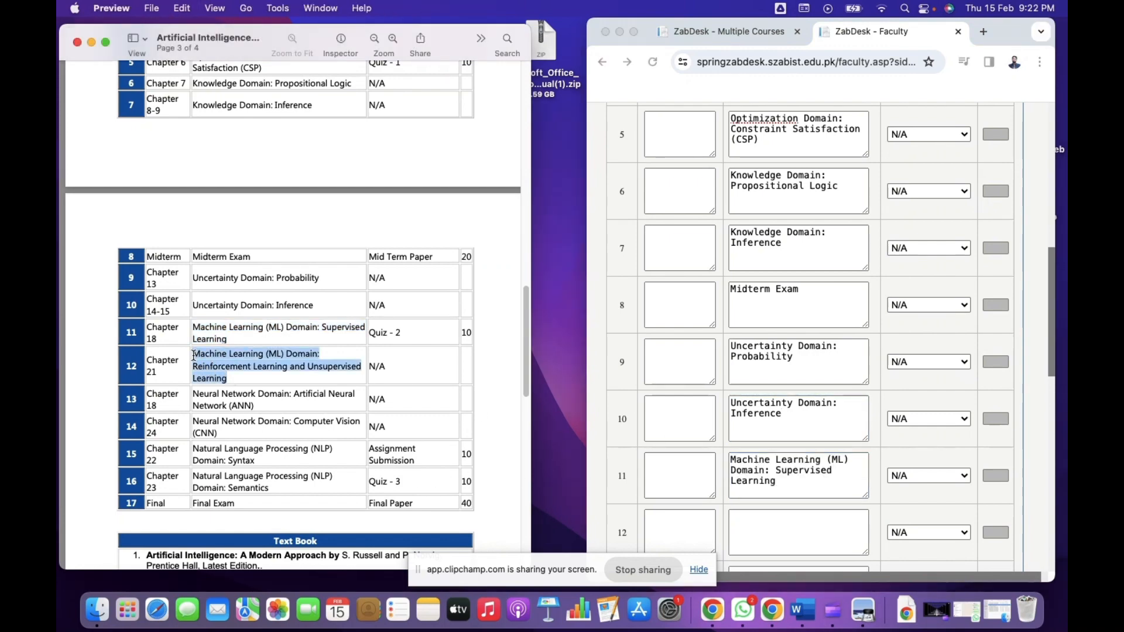
{"action": "left_click", "coordinate": [779, 529]}
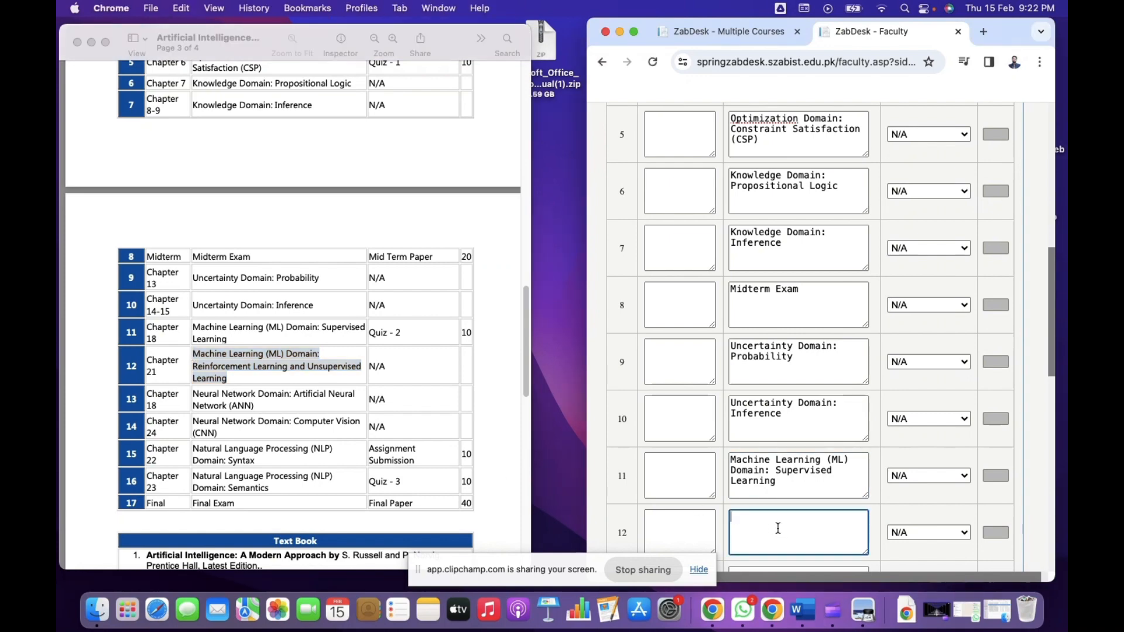
{"action": "key", "text": "super+v"}
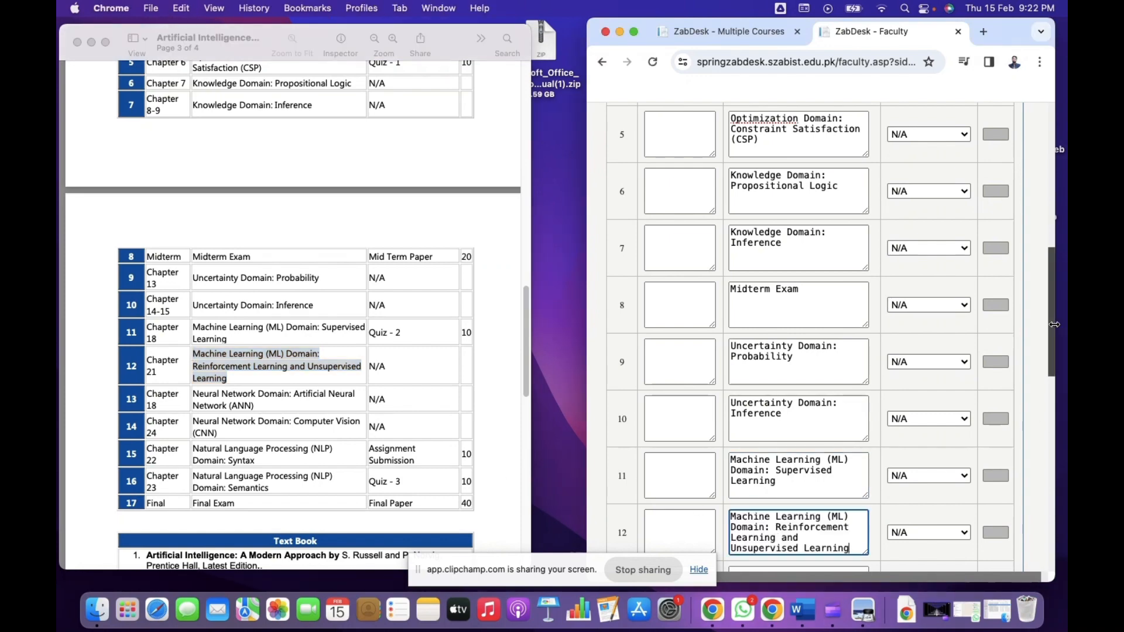
{"action": "scroll", "coordinate": [1052, 328], "scroll_direction": "down", "scroll_amount": 5}
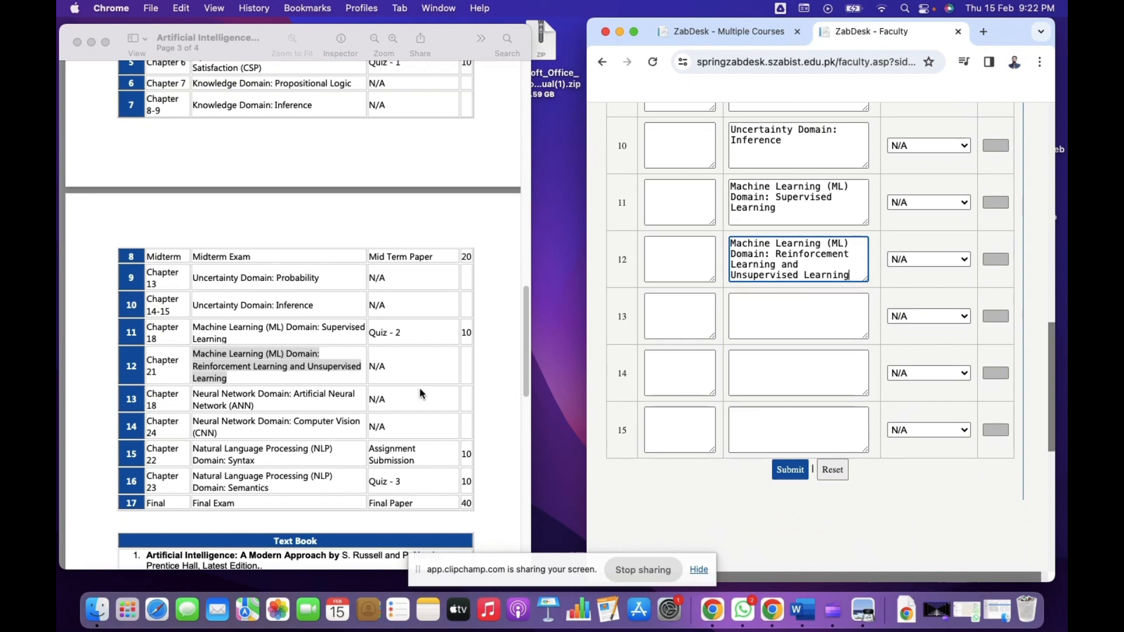
{"action": "left_click", "coordinate": [257, 394]}
{"action": "left_click_drag", "start_coordinate": [255, 407], "coordinate": [195, 390]}
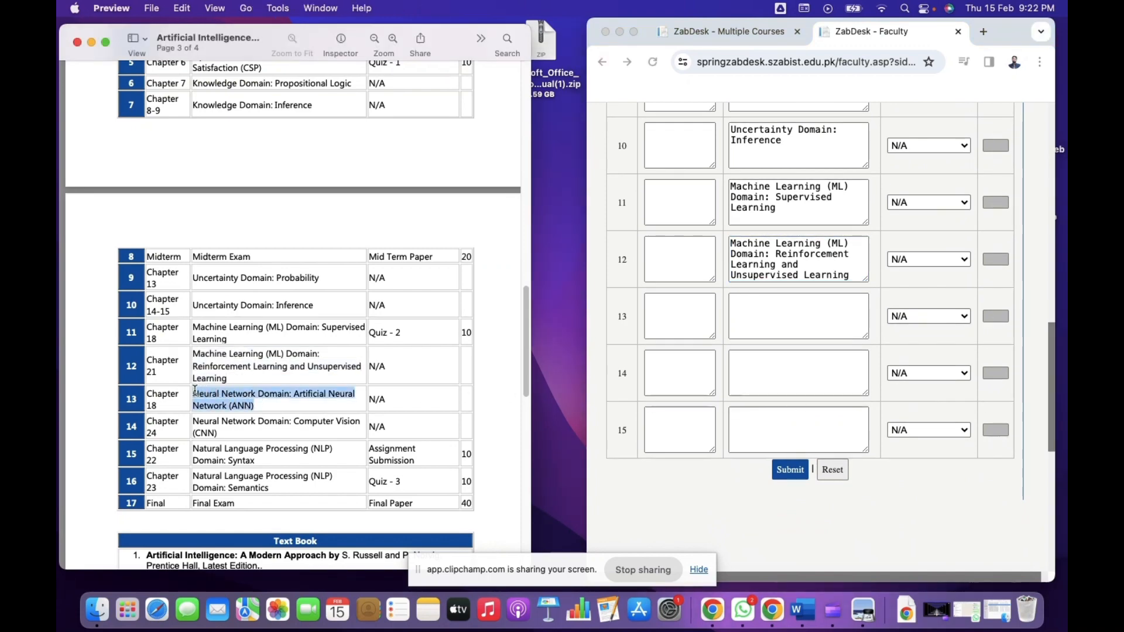
{"action": "key", "text": "super+c"}
{"action": "left_click", "coordinate": [816, 316]}
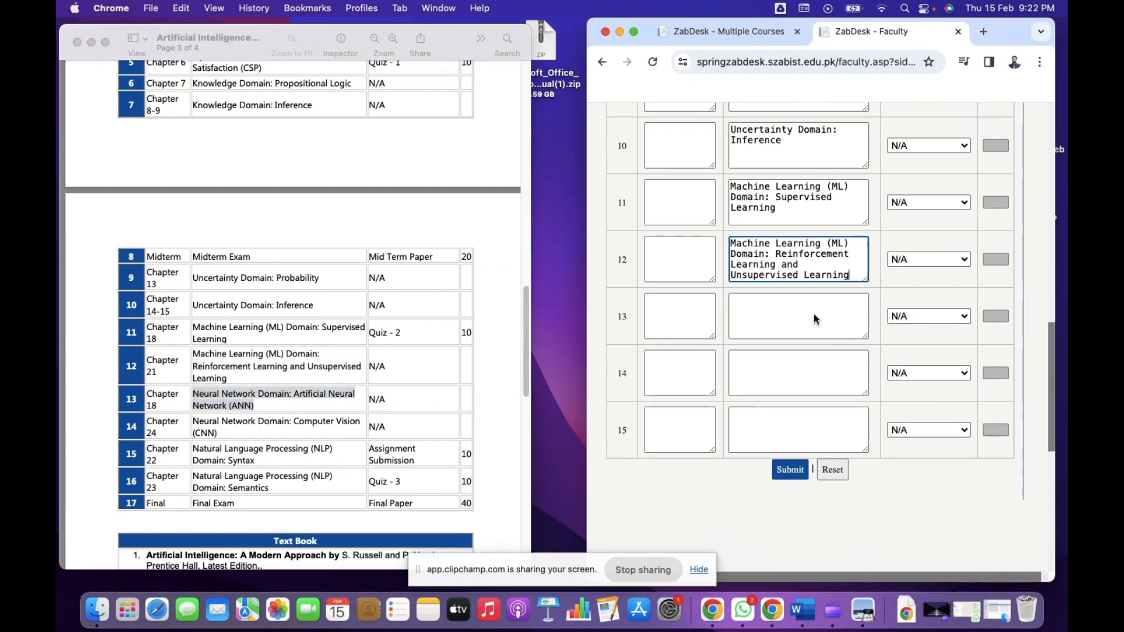
{"action": "left_click", "coordinate": [788, 321]}
{"action": "key", "text": "super+v"}
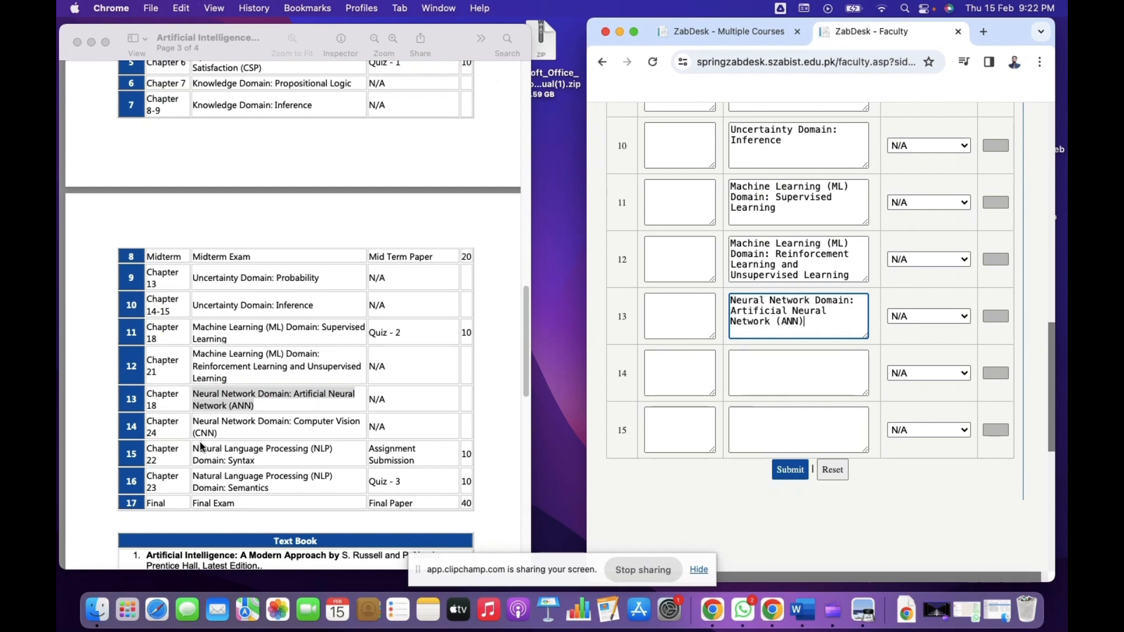
Paste the Computer Vision (CNN) topic into week 14 and 'NLP Domain: Syntax' into week 15.
{"action": "left_click", "coordinate": [214, 433]}
{"action": "left_click_drag", "start_coordinate": [217, 435], "coordinate": [195, 424]}
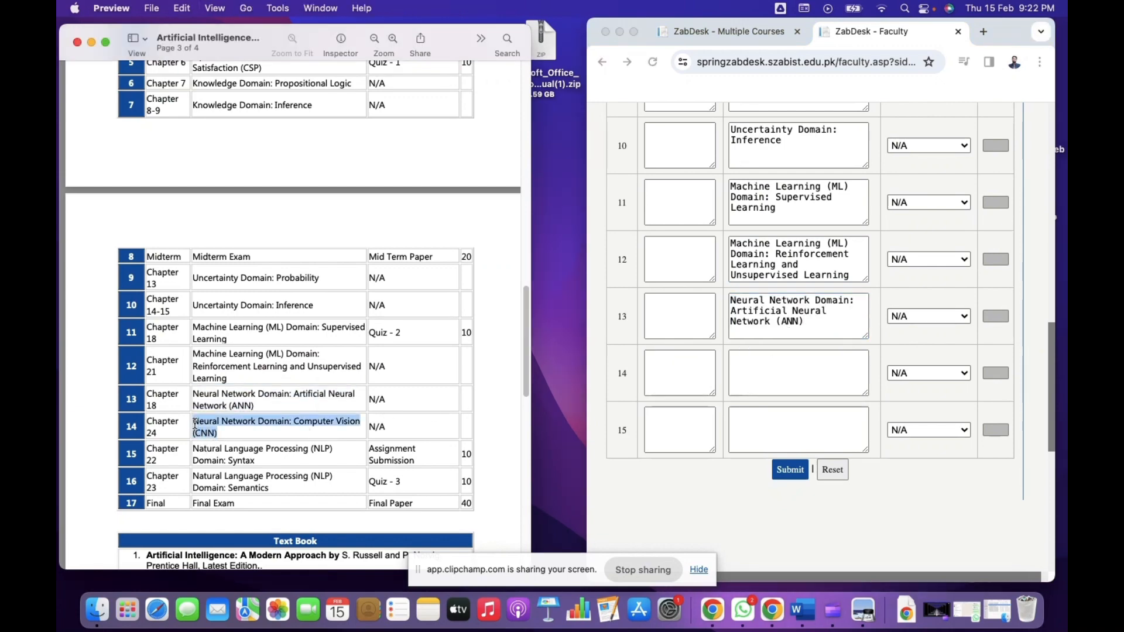
{"action": "key", "text": "super+c"}
{"action": "left_click", "coordinate": [786, 392]}
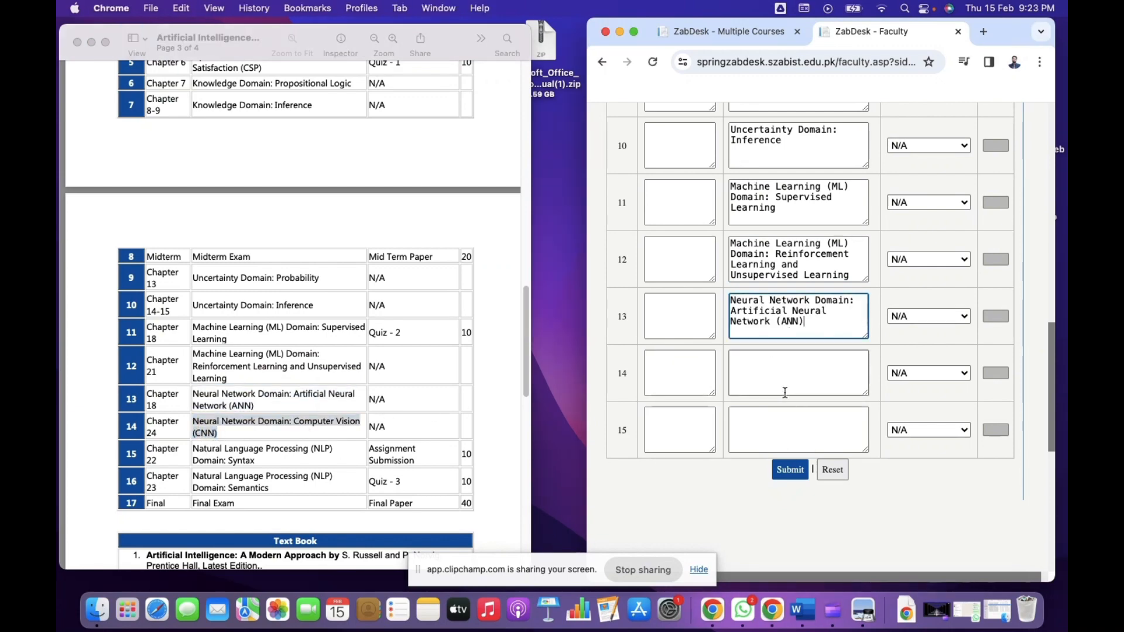
{"action": "left_click", "coordinate": [784, 388]}
{"action": "key", "text": "super+v"}
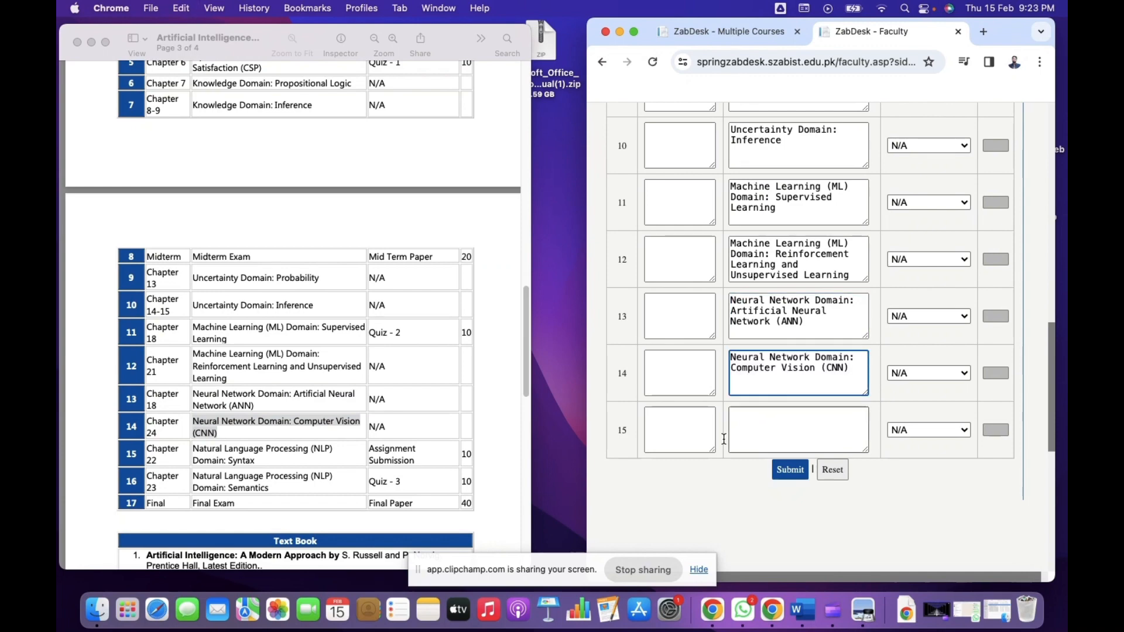
{"action": "left_click", "coordinate": [236, 459]}
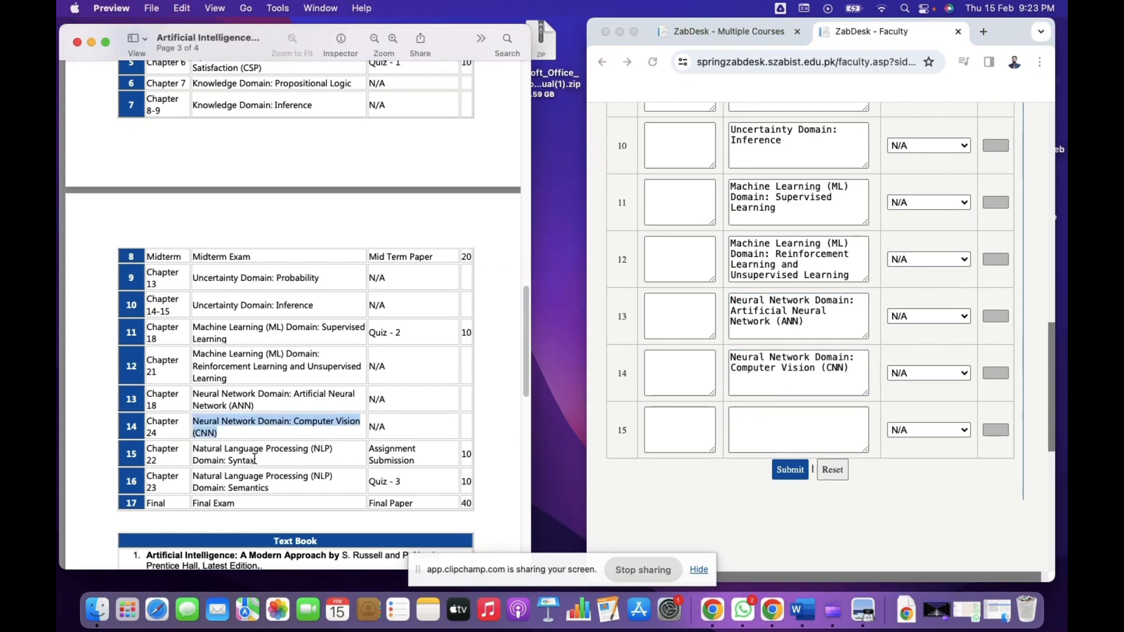
{"action": "left_click_drag", "start_coordinate": [255, 459], "coordinate": [214, 455]}
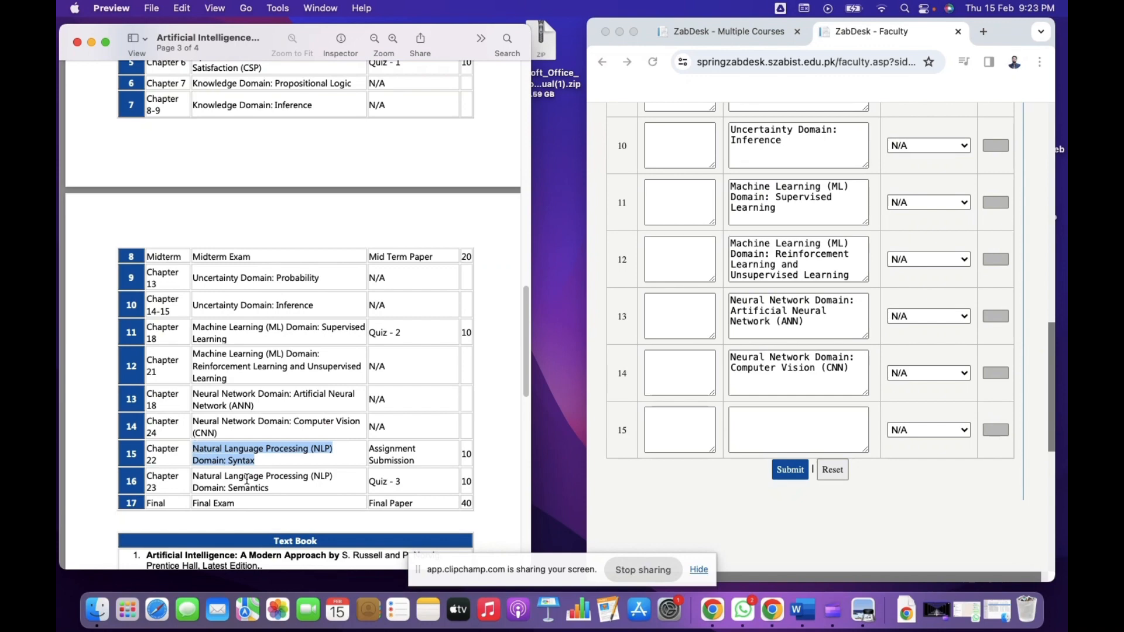
{"action": "left_click", "coordinate": [751, 423]}
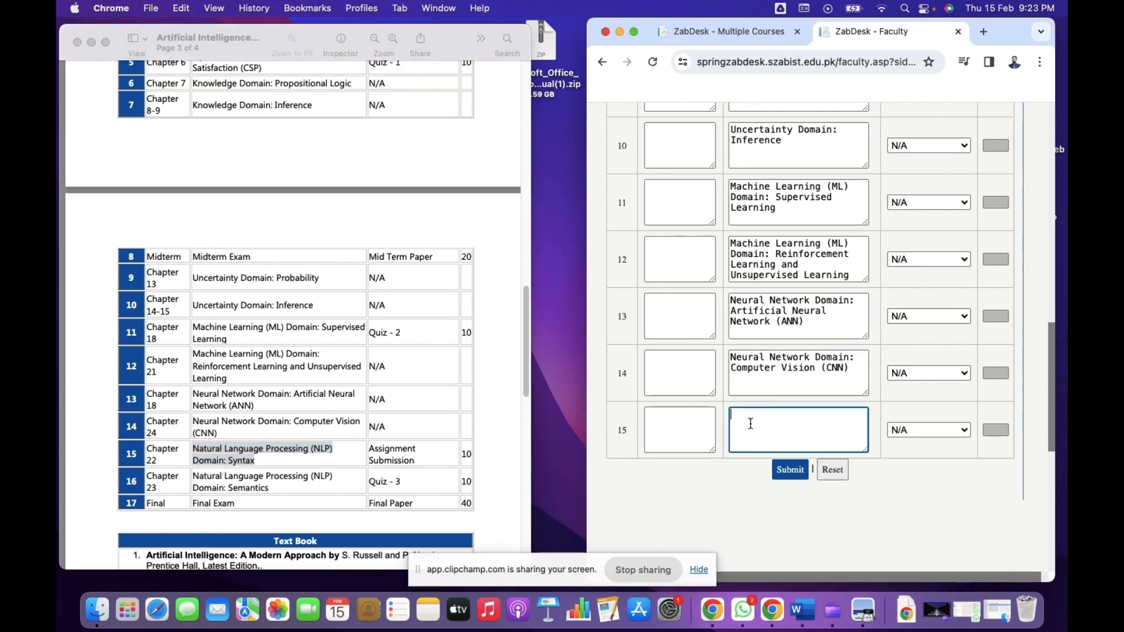
{"action": "key", "text": "super+v"}
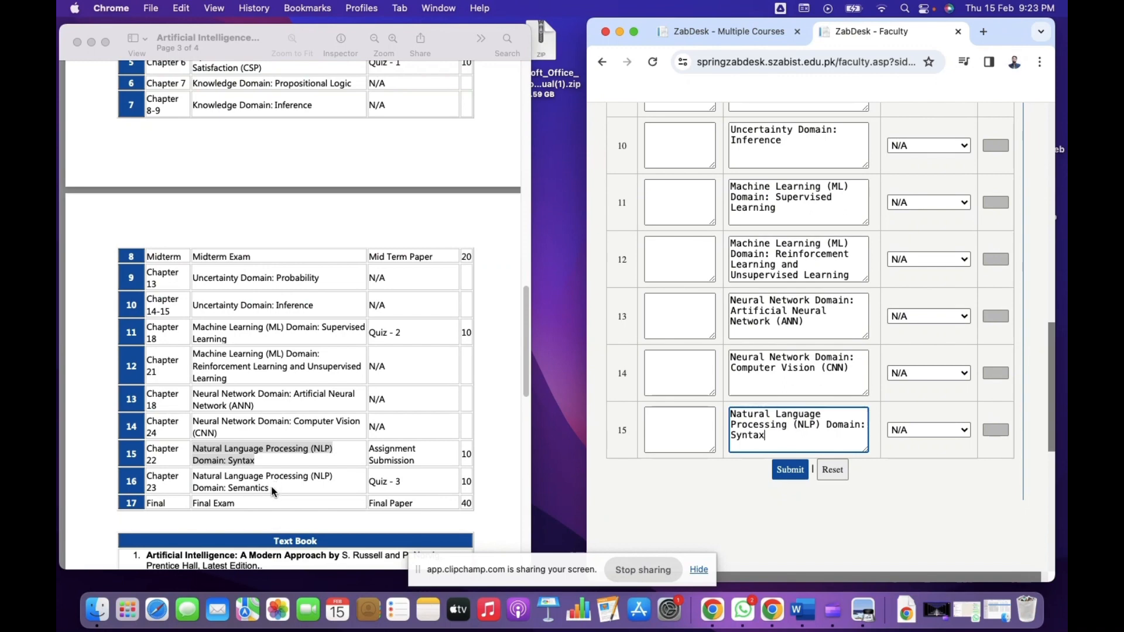
Append ' and Semantics', copied from the PDF's week 16 row, to week 15's topic.
{"action": "left_click", "coordinate": [272, 491]}
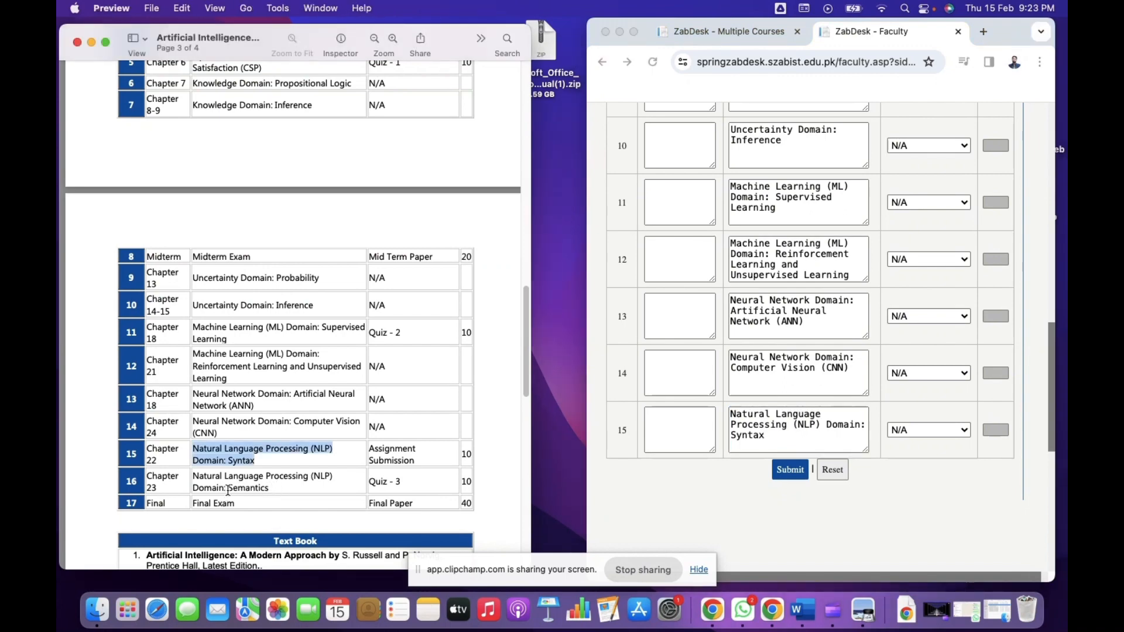
{"action": "left_click_drag", "start_coordinate": [228, 490], "coordinate": [273, 487]}
{"action": "key", "text": "super+c"}
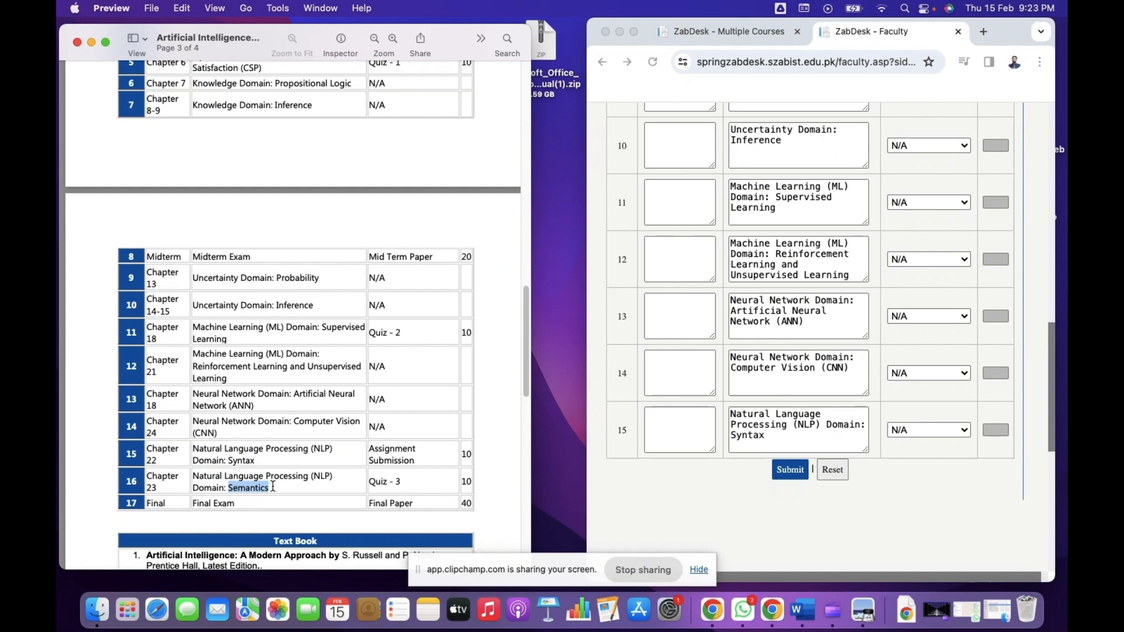
{"action": "left_click", "coordinate": [781, 442]}
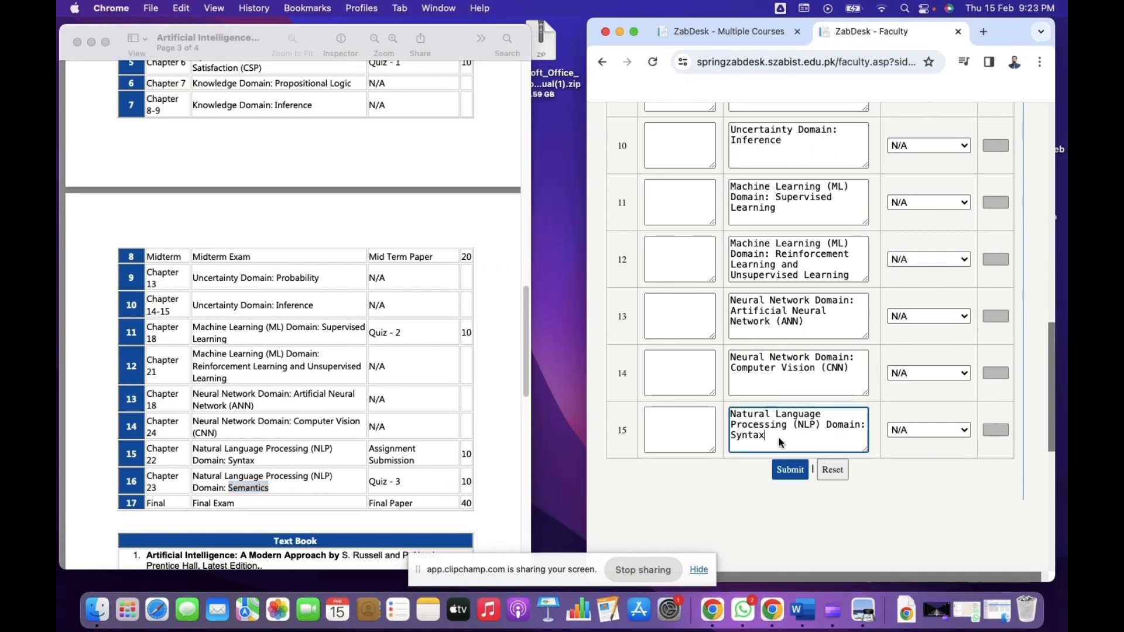
{"action": "type", "text": "and"}
{"action": "key", "text": "super+v"}
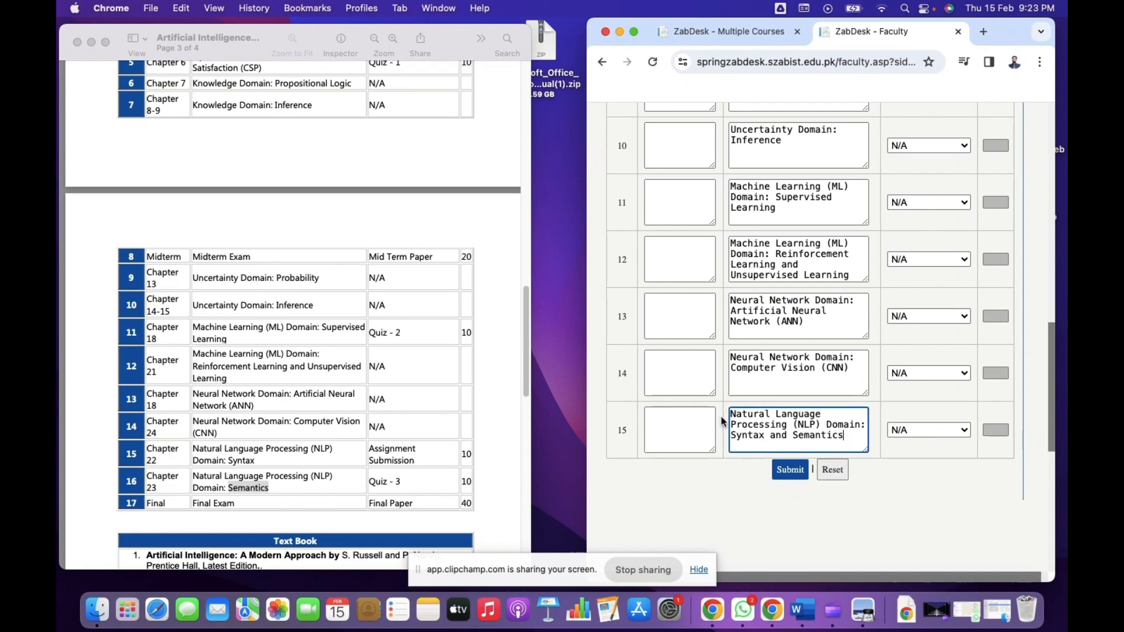
{"action": "left_click", "coordinate": [646, 437]}
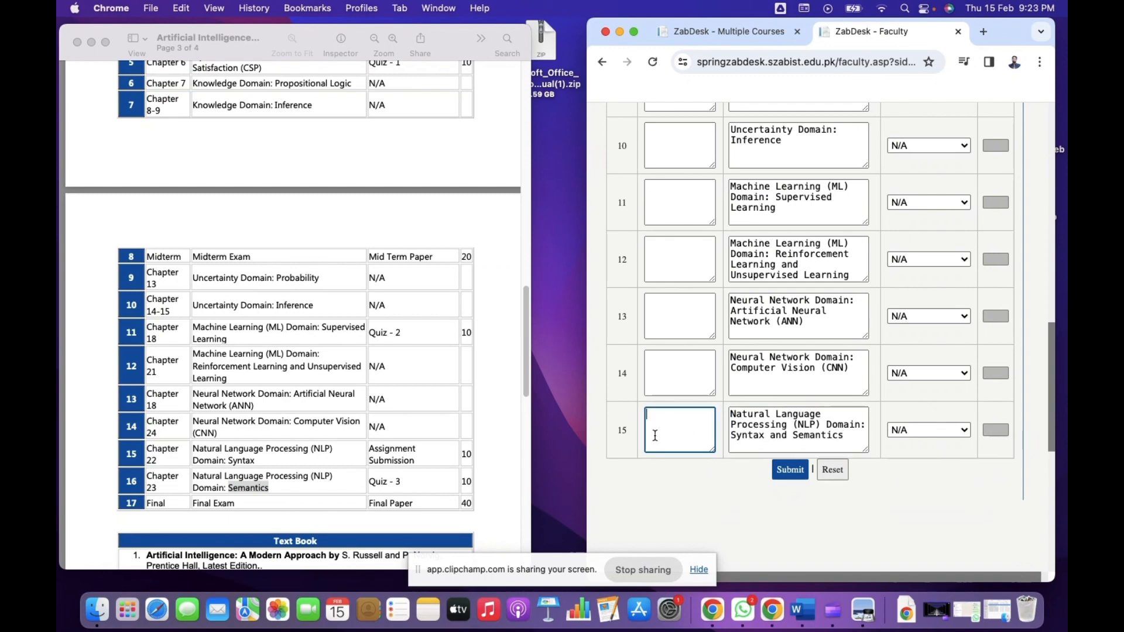
Type 'Chapter' in week 15's Chapters box and paste it into weeks 14, 13 and 12.
{"action": "type", "text": "chapter"}
{"action": "left_click_drag", "start_coordinate": [694, 417], "coordinate": [640, 419]}
{"action": "key", "text": "super+c"}
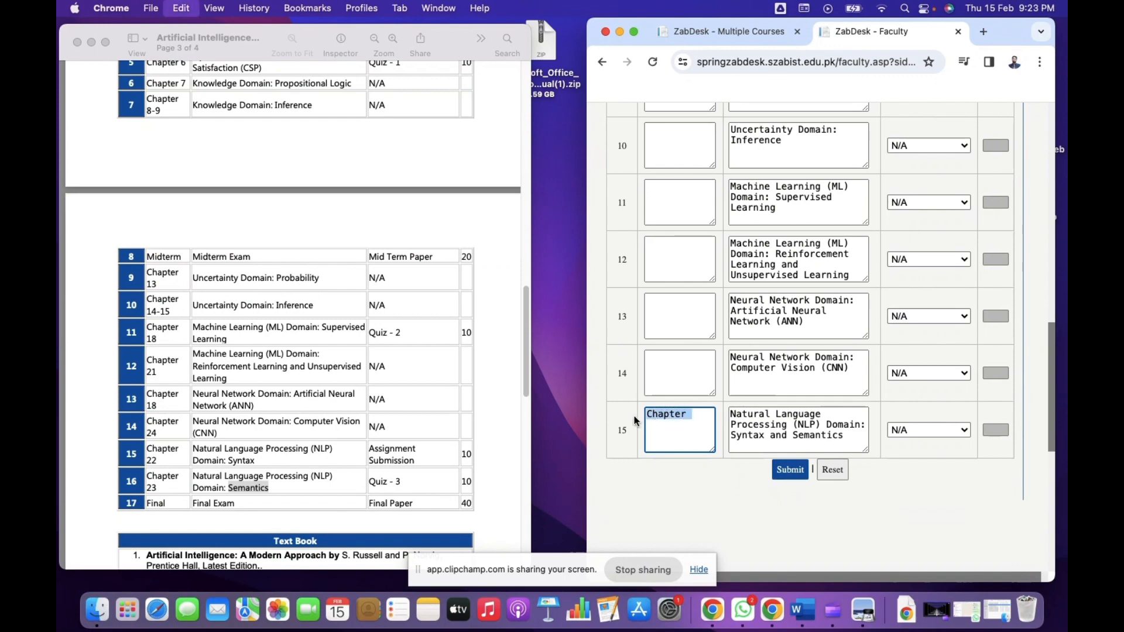
{"action": "left_click", "coordinate": [666, 375]}
{"action": "key", "text": "super+v"}
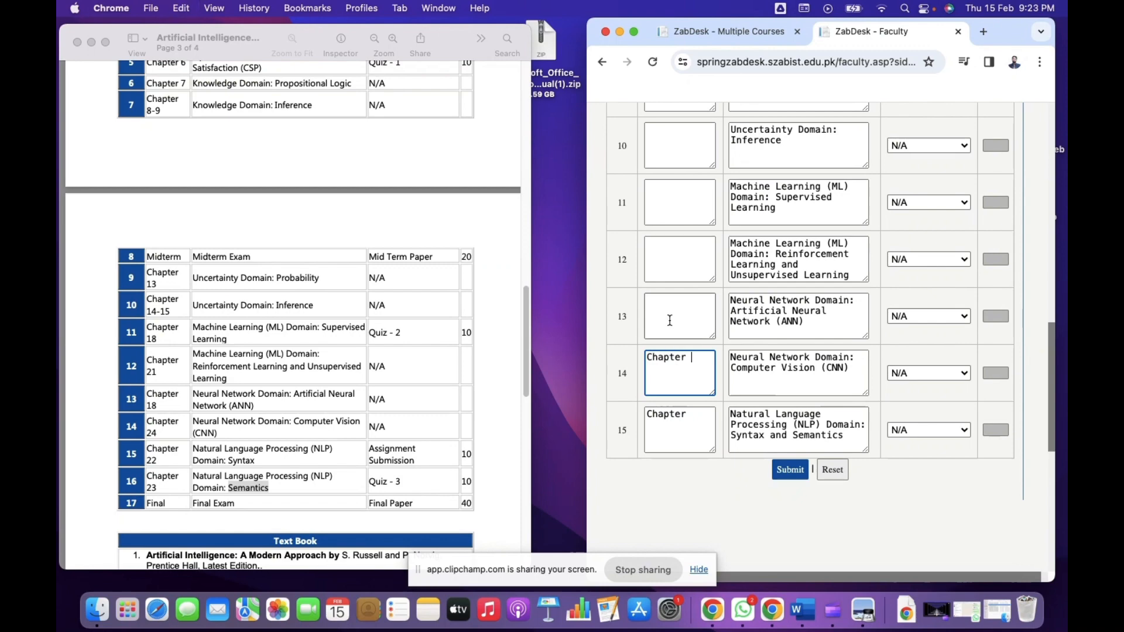
{"action": "left_click", "coordinate": [667, 317]}
{"action": "key", "text": "super+v"}
{"action": "left_click", "coordinate": [672, 263]}
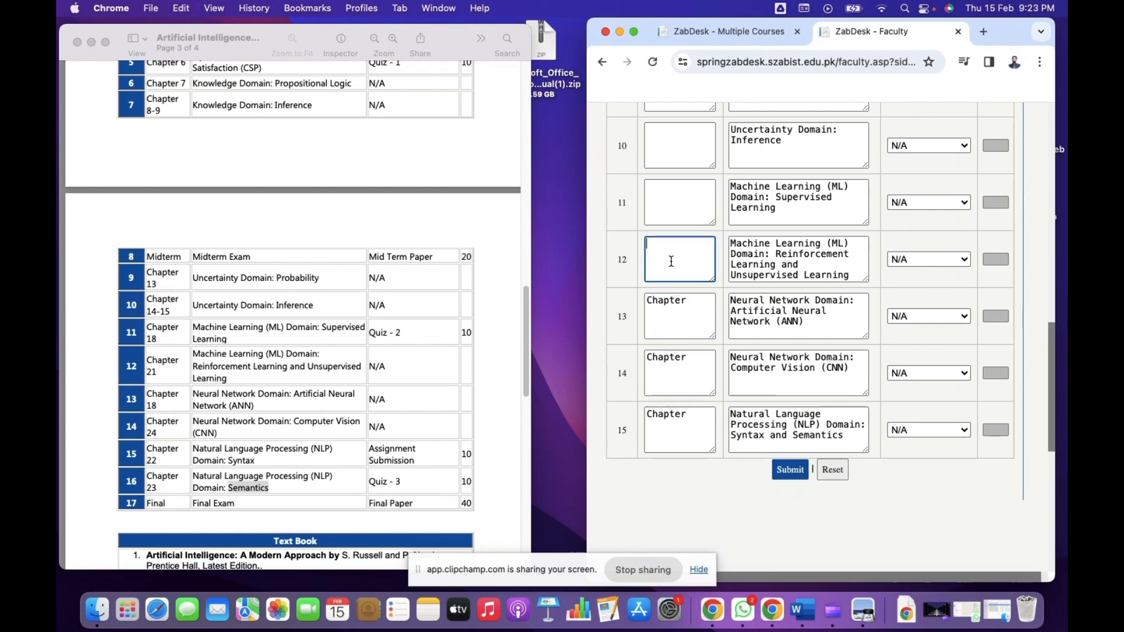
{"action": "key", "text": "super+v"}
Paste 'Chapter' into the Chapters boxes for weeks 11, 10 and 9.
{"action": "scroll", "coordinate": [1061, 328], "scroll_direction": "up", "scroll_amount": 5}
{"action": "scroll", "coordinate": [1061, 292], "scroll_direction": "up", "scroll_amount": 1}
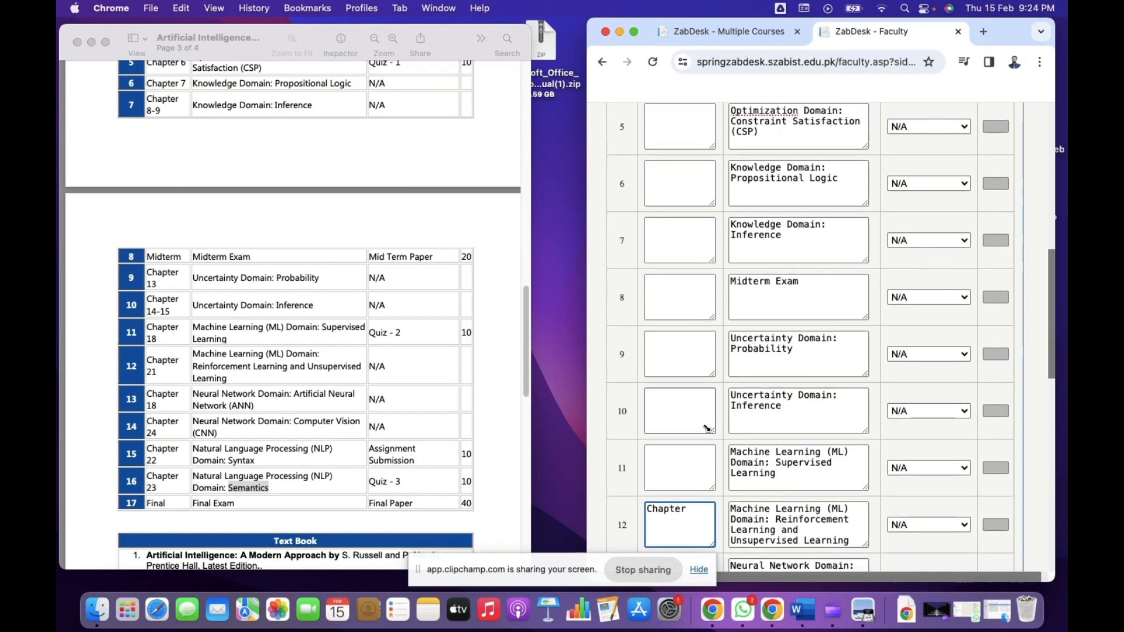
{"action": "left_click", "coordinate": [672, 470]}
{"action": "key", "text": "super+v"}
{"action": "left_click", "coordinate": [674, 397]}
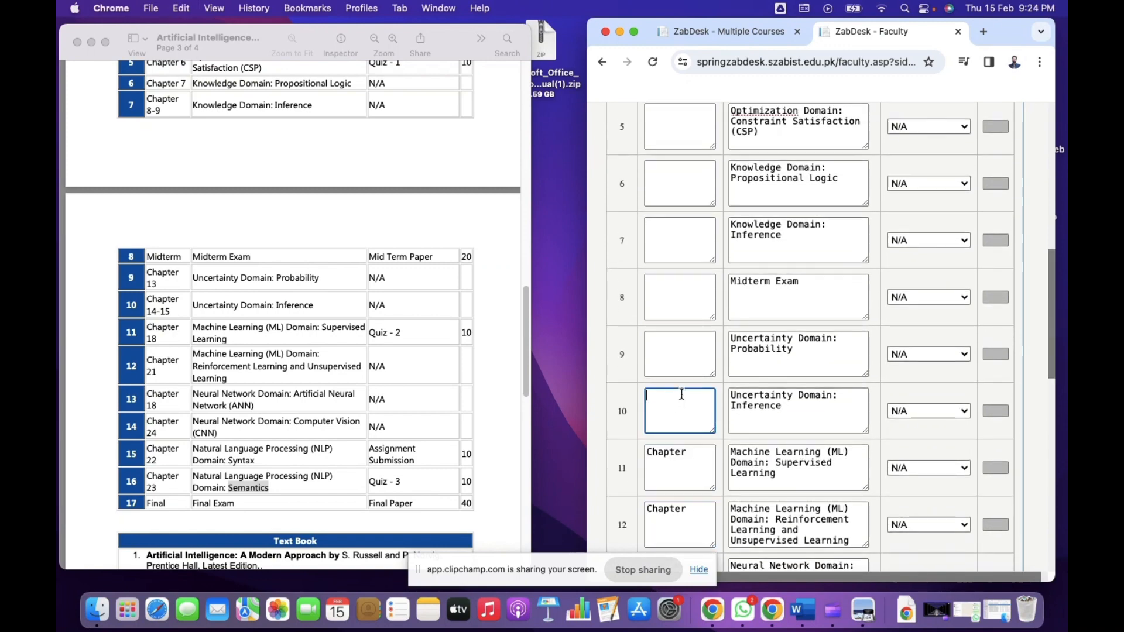
{"action": "key", "text": "super+v"}
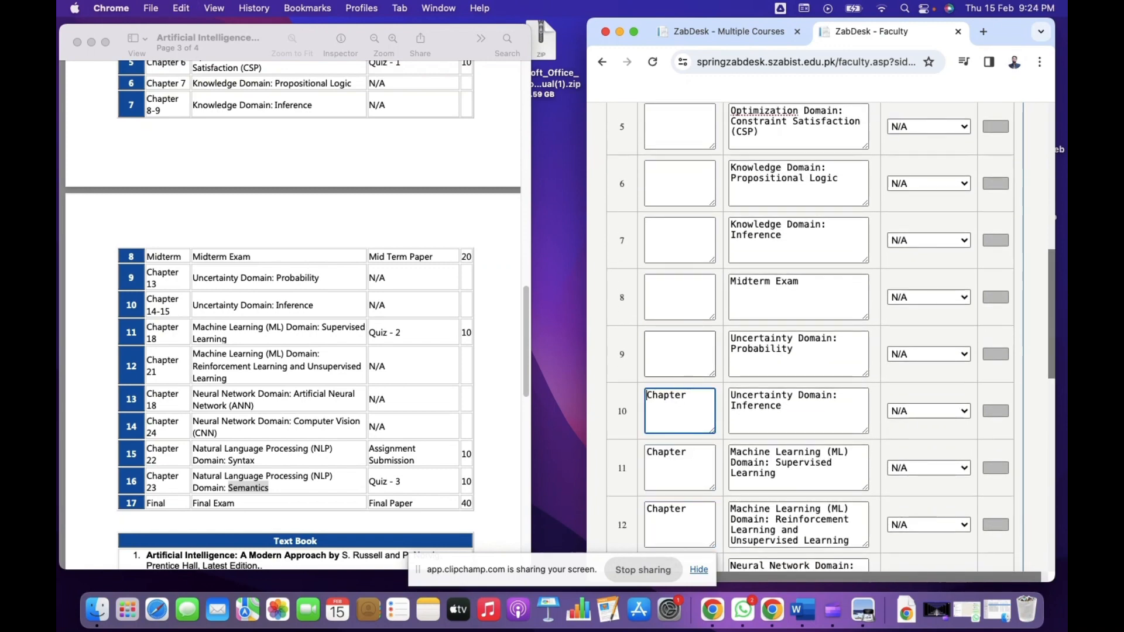
{"action": "left_click", "coordinate": [680, 356]}
{"action": "key", "text": "super+v"}
Paste 'Chapter' into the Chapters boxes for weeks 8, 7 and 6.
{"action": "left_click", "coordinate": [680, 308]}
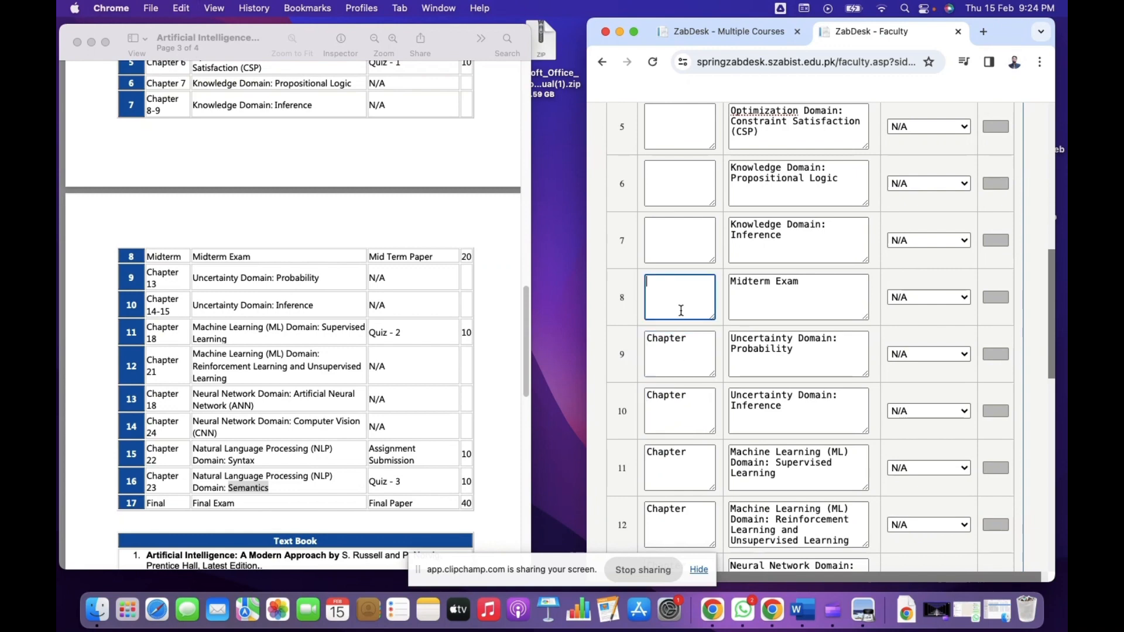
{"action": "key", "text": "super+v"}
{"action": "left_click", "coordinate": [683, 268]}
{"action": "left_click", "coordinate": [683, 252]}
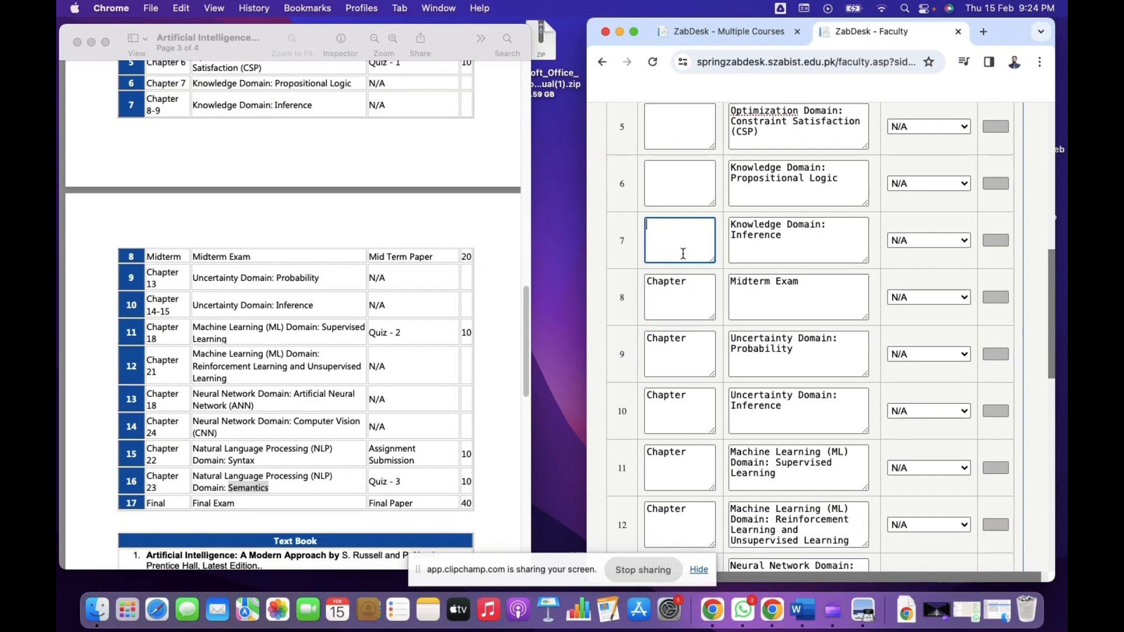
{"action": "key", "text": "super+v"}
{"action": "left_click", "coordinate": [666, 183]}
{"action": "key", "text": "super+v"}
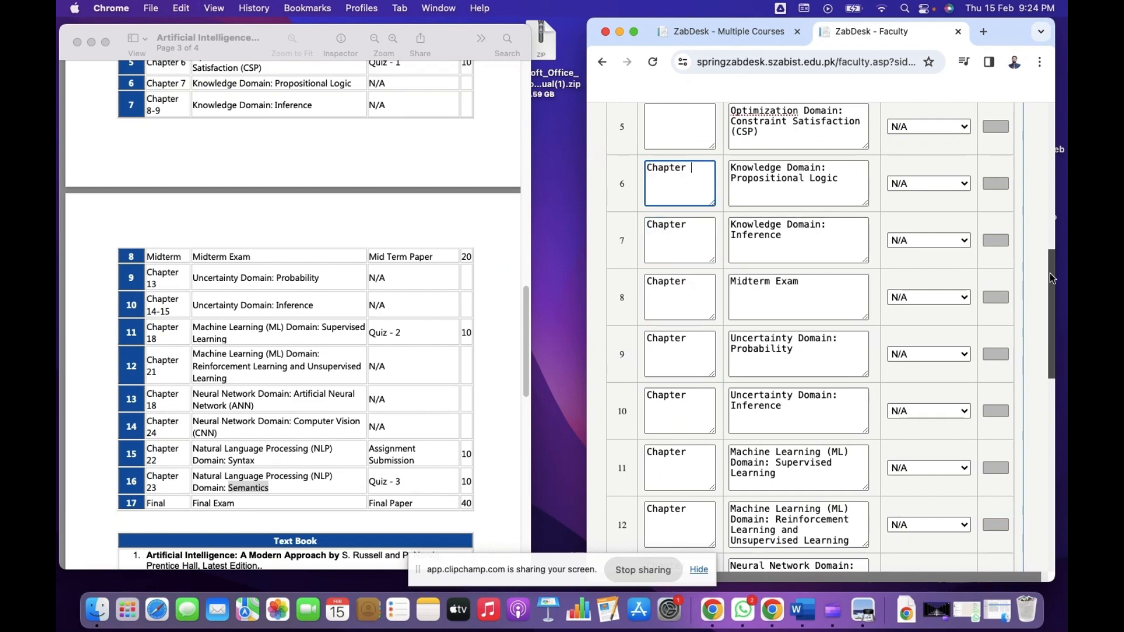
Paste 'Chapter' into the Chapters boxes for weeks 3, 4 and 5.
{"action": "left_click_drag", "start_coordinate": [1041, 283], "coordinate": [1040, 214]}
{"action": "left_click", "coordinate": [653, 267]}
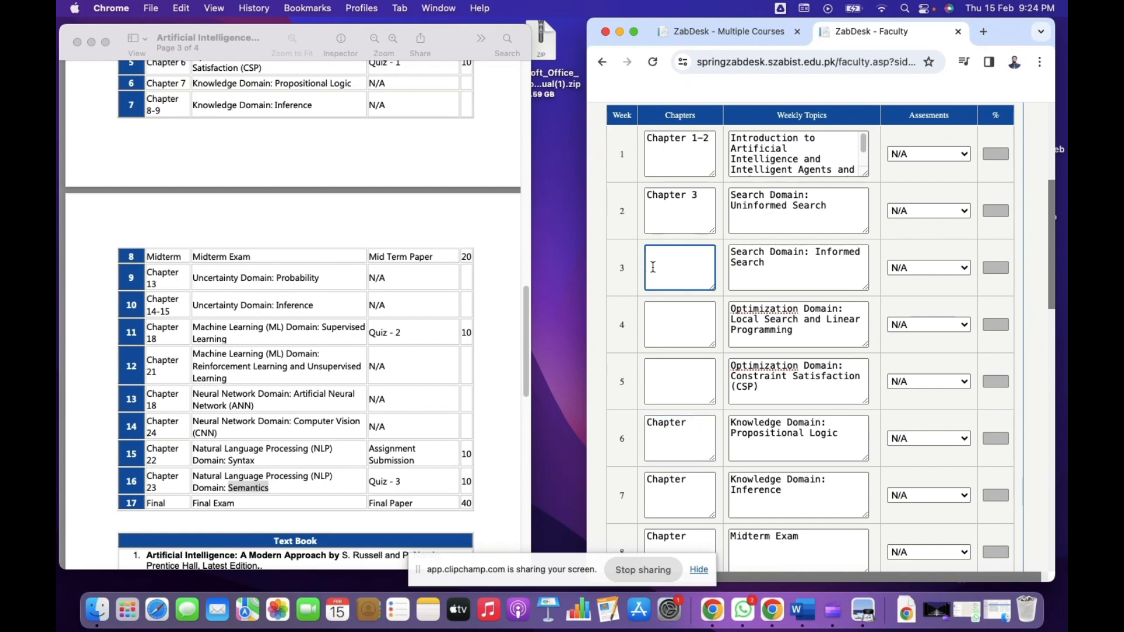
{"action": "key", "text": "super+v"}
{"action": "left_click", "coordinate": [659, 314]}
{"action": "key", "text": "super+v"}
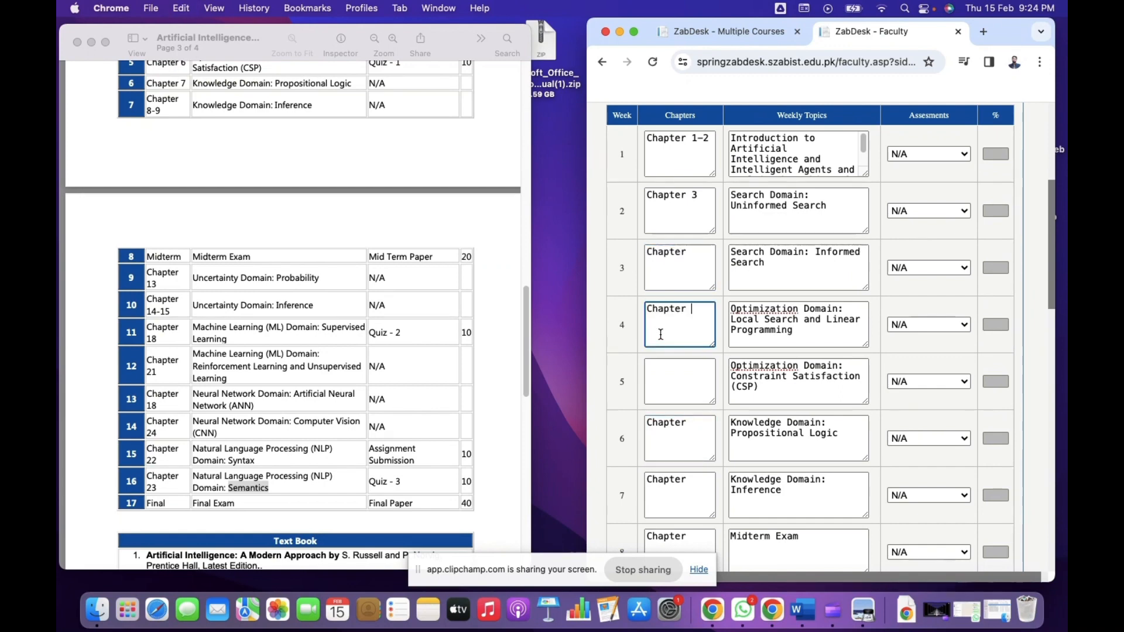
{"action": "left_click", "coordinate": [659, 381]}
{"action": "key", "text": "super+v"}
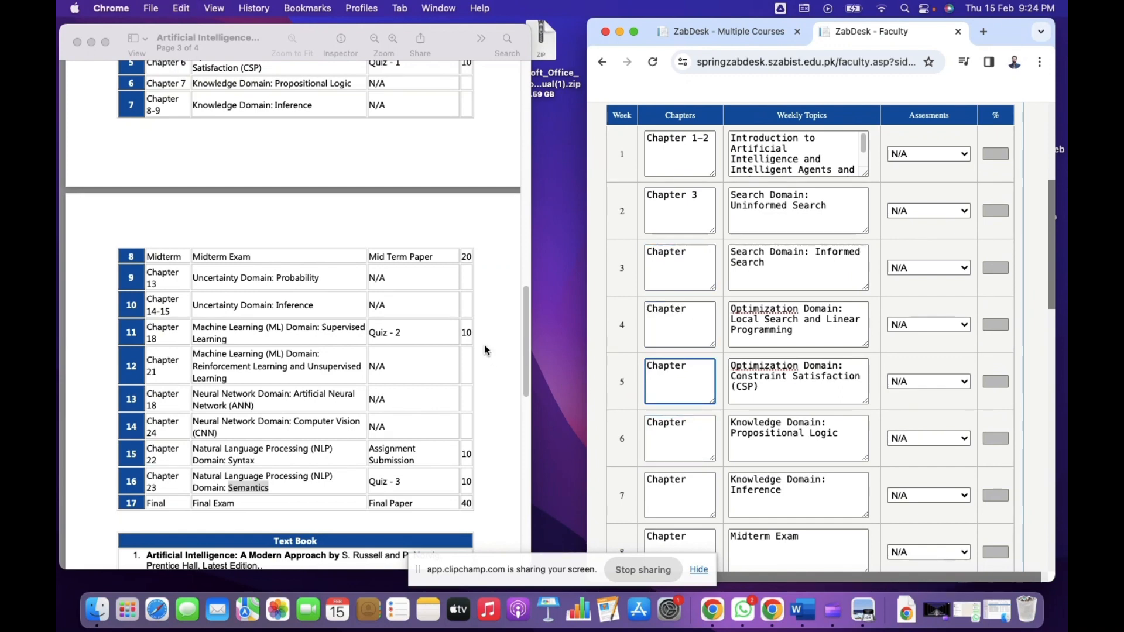
{"action": "left_click_drag", "start_coordinate": [526, 325], "coordinate": [522, 294]}
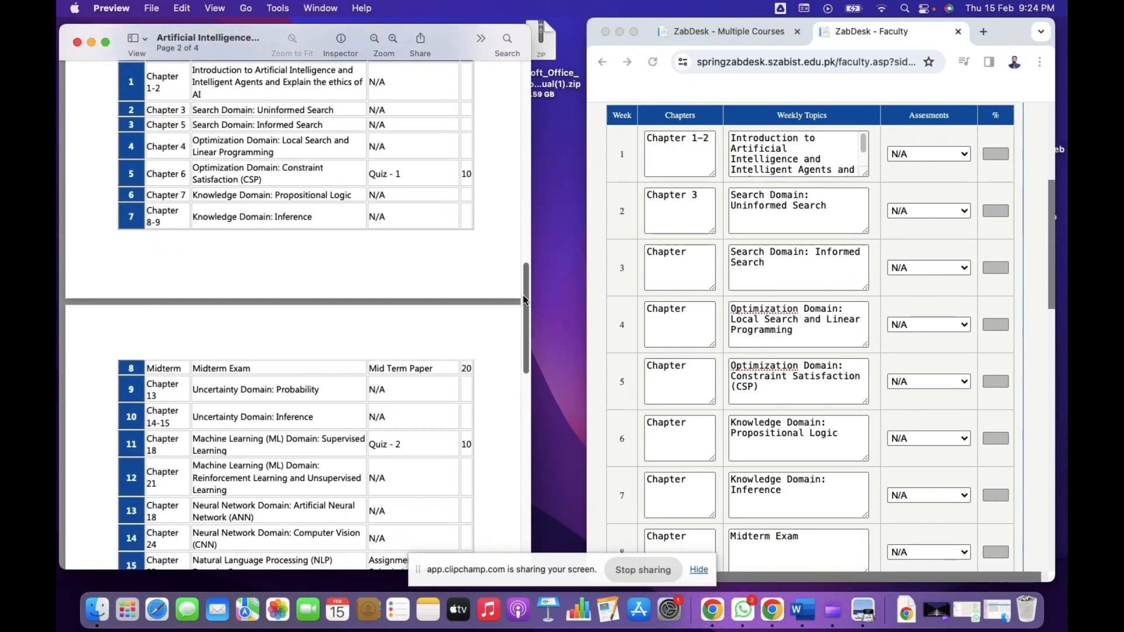
Number the chapters for weeks 3–7 as Chapter 5, 4, 6, 7 and 8-9.
{"action": "left_click", "coordinate": [688, 253]}
{"action": "left_click", "coordinate": [696, 257]}
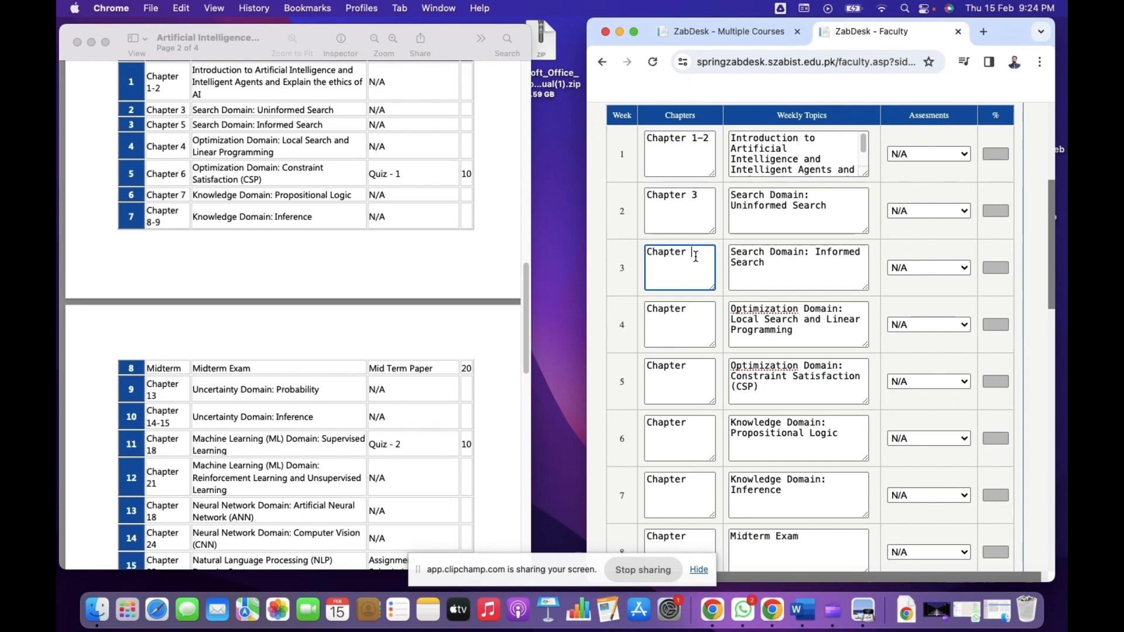
{"action": "type", "text": "5"}
{"action": "left_click", "coordinate": [697, 312]}
{"action": "type", "text": "4"}
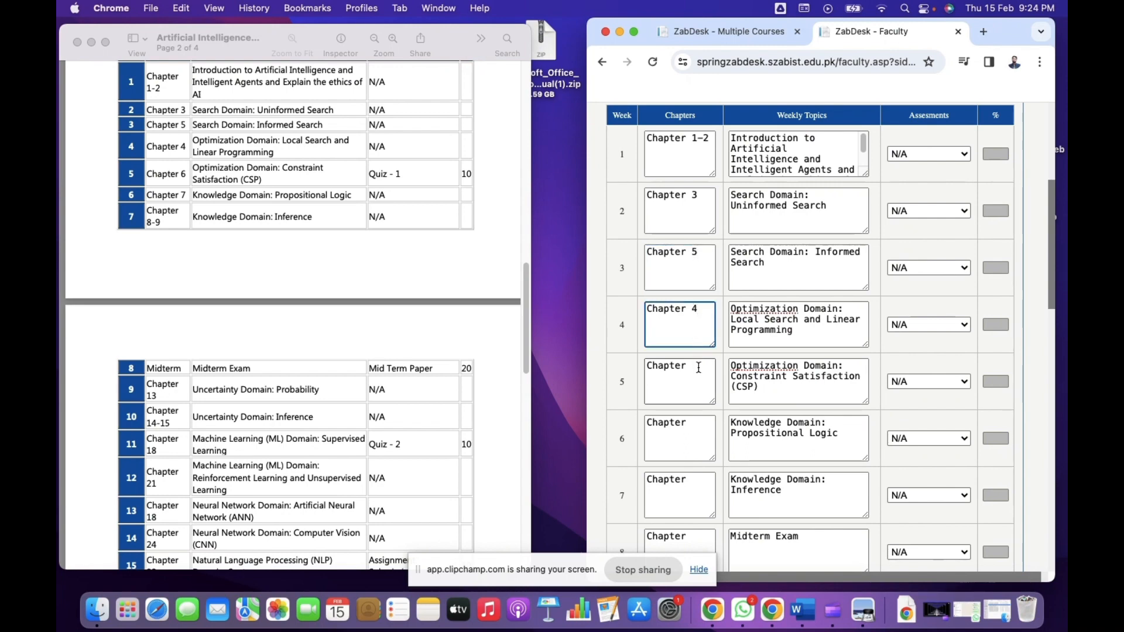
{"action": "left_click", "coordinate": [698, 369]}
{"action": "type", "text": "6"}
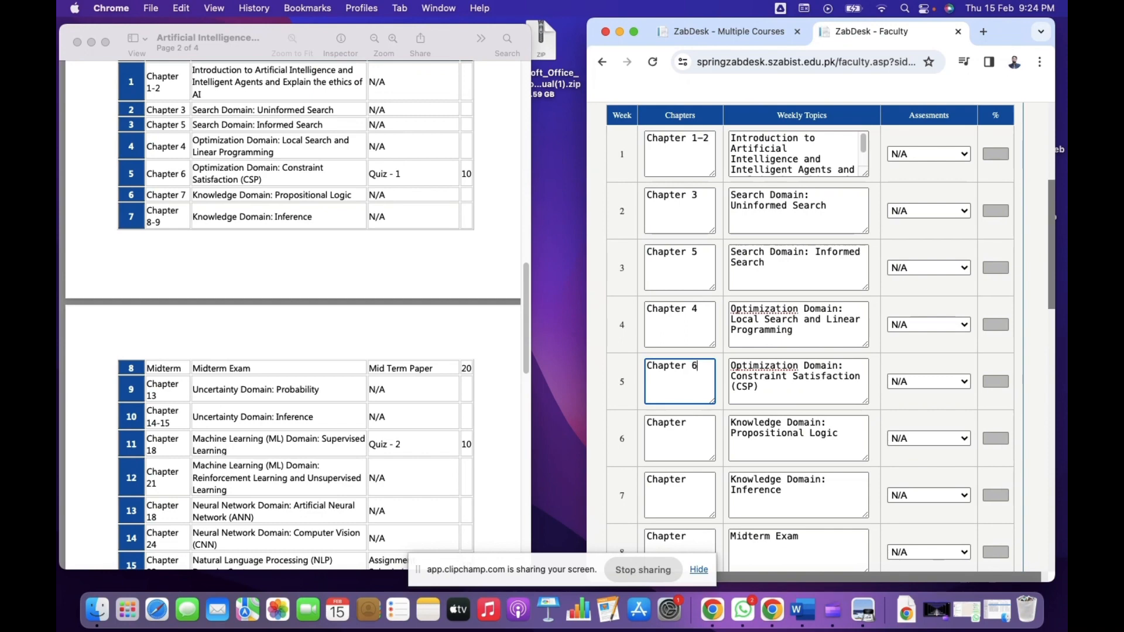
{"action": "left_click", "coordinate": [700, 425]}
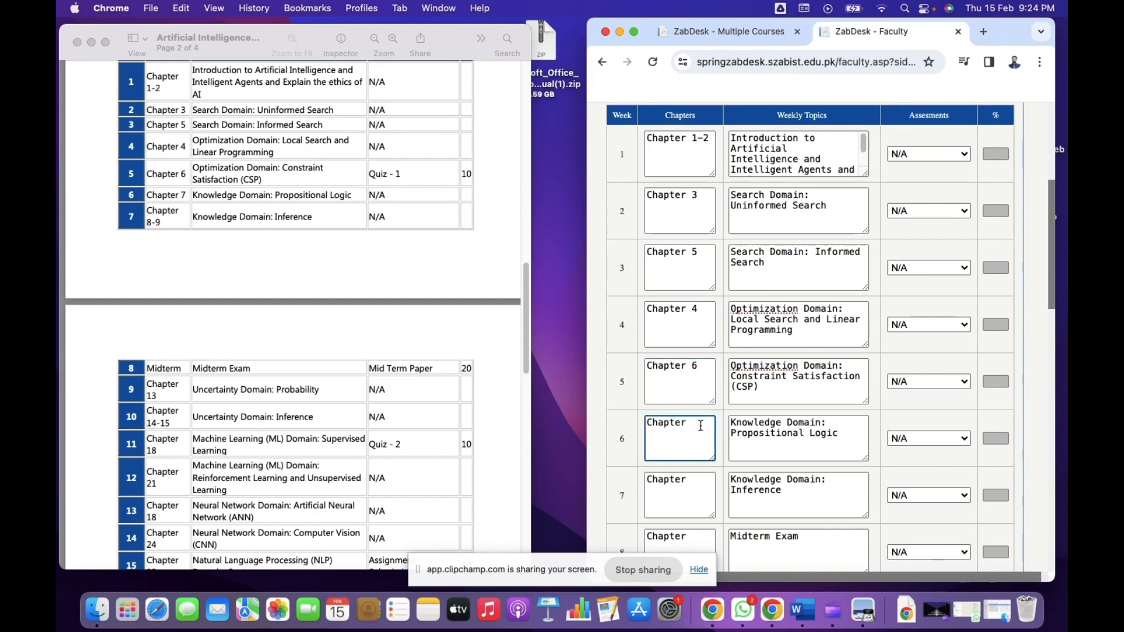
{"action": "type", "text": "7"}
{"action": "left_click", "coordinate": [702, 481]}
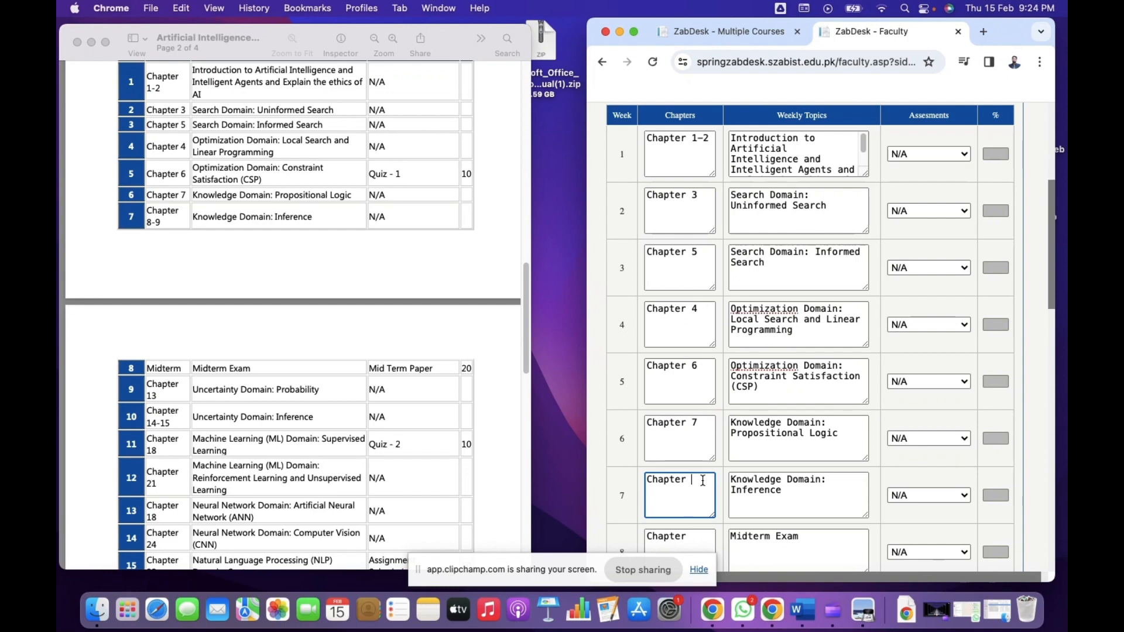
{"action": "type", "text": "8-9"}
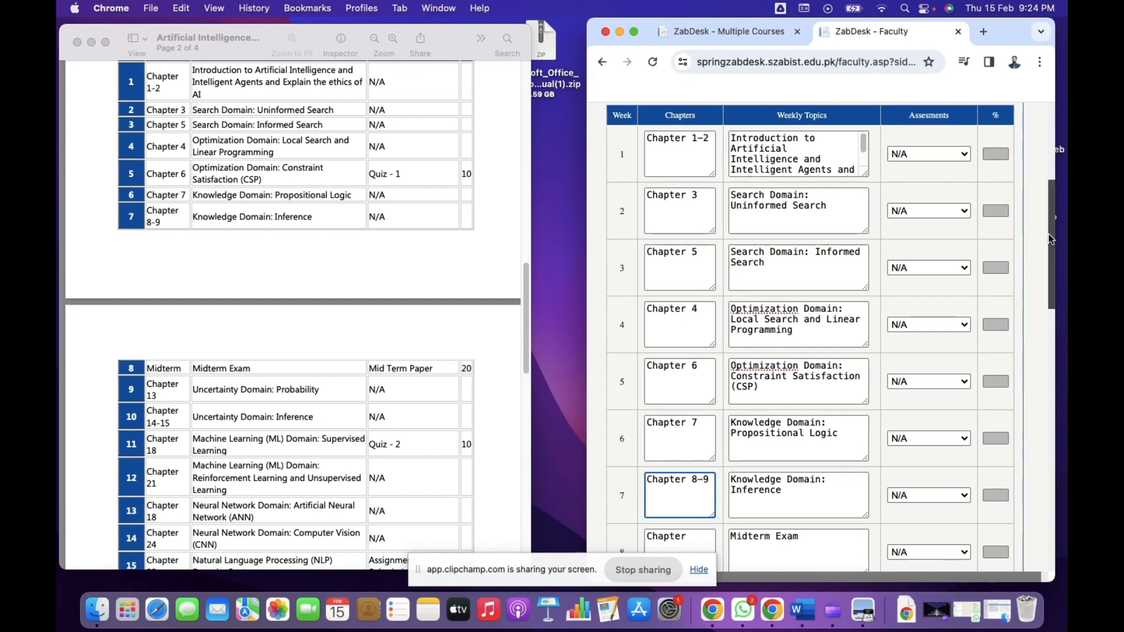
Replace week 8's chapters entry with 'Midterm' and set week 9 to Chapter 13.
{"action": "scroll", "coordinate": [1052, 239], "scroll_direction": "down", "scroll_amount": 5}
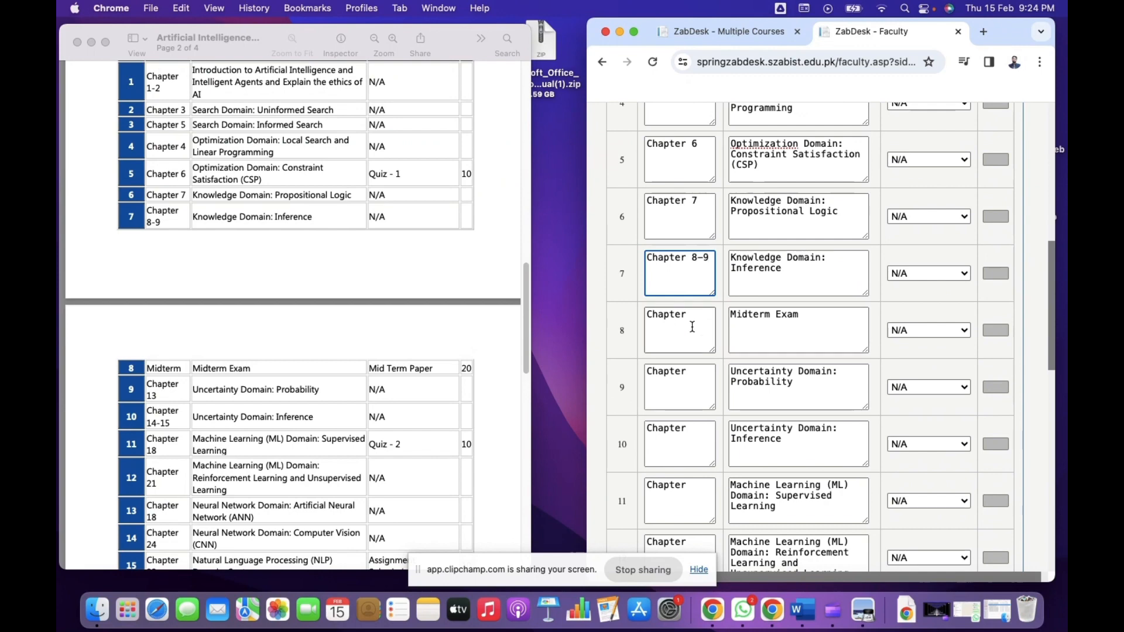
{"action": "left_click_drag", "start_coordinate": [692, 324], "coordinate": [645, 324]}
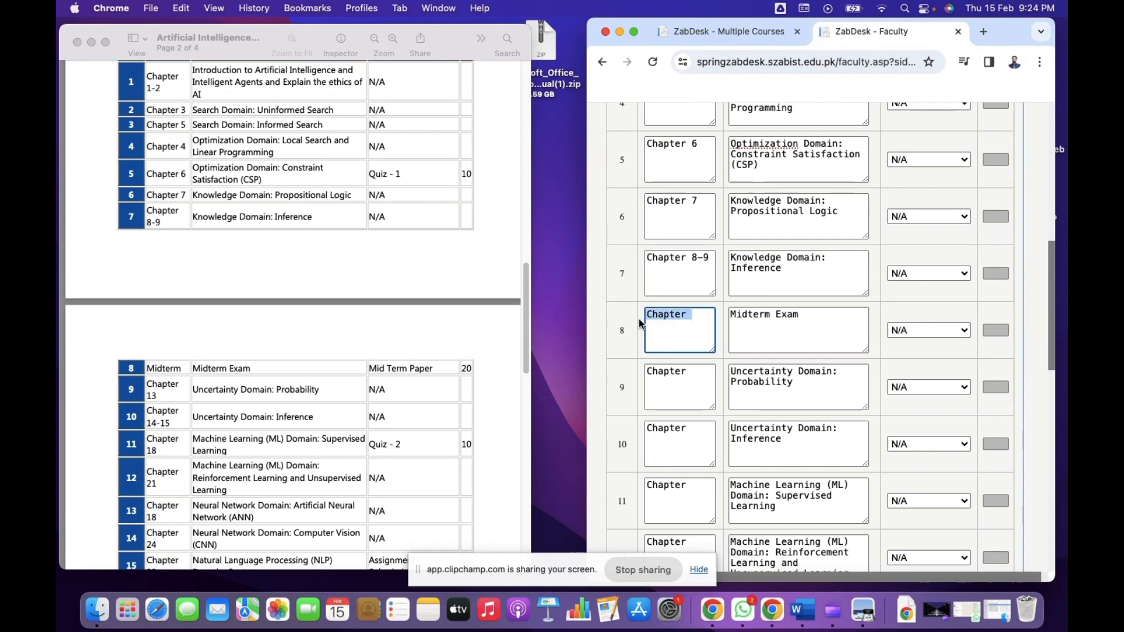
{"action": "type", "text": "Midterm"}
{"action": "left_click", "coordinate": [701, 375]}
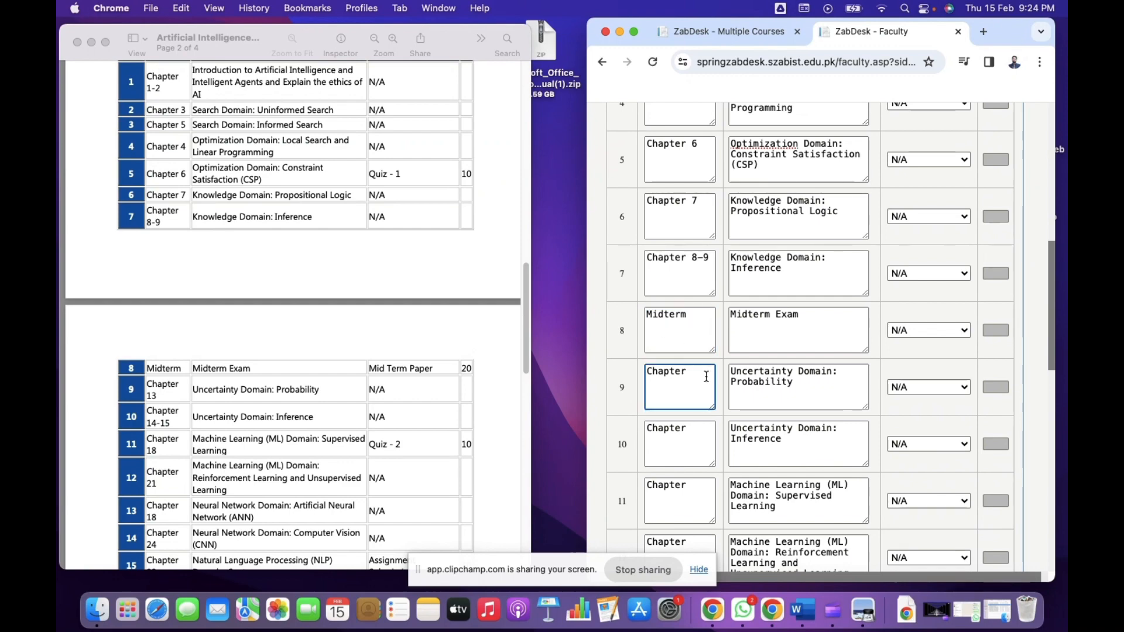
{"action": "type", "text": "13"}
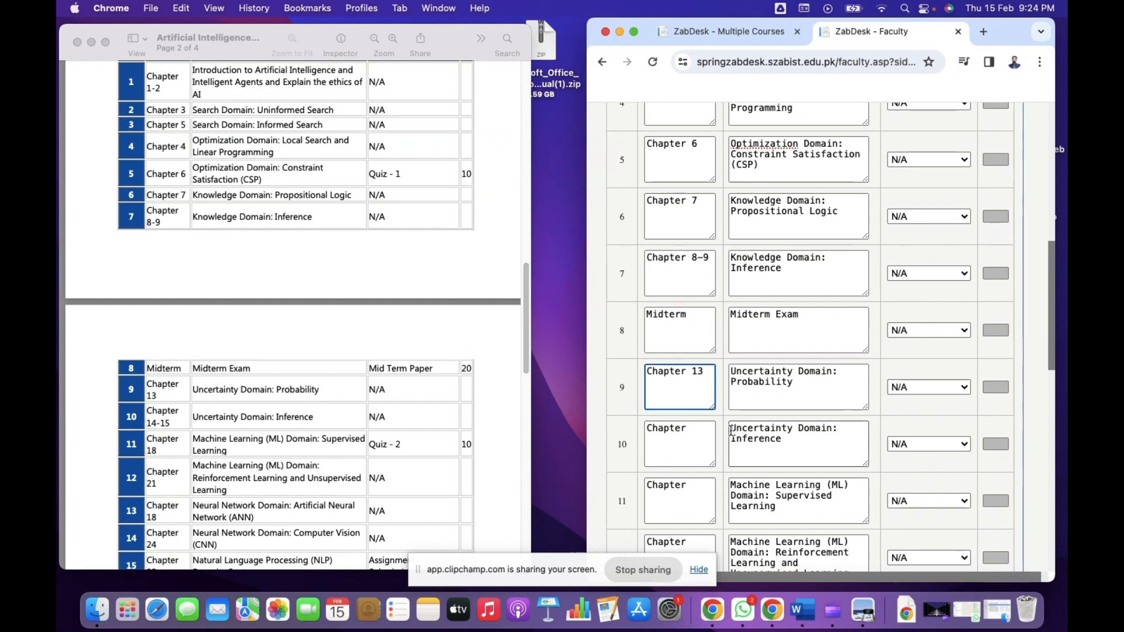
Set the chapters for weeks 10–12 to Chapter 14–15, 18 and 21.
{"action": "left_click", "coordinate": [700, 432]}
{"action": "type", "text": "14-15"}
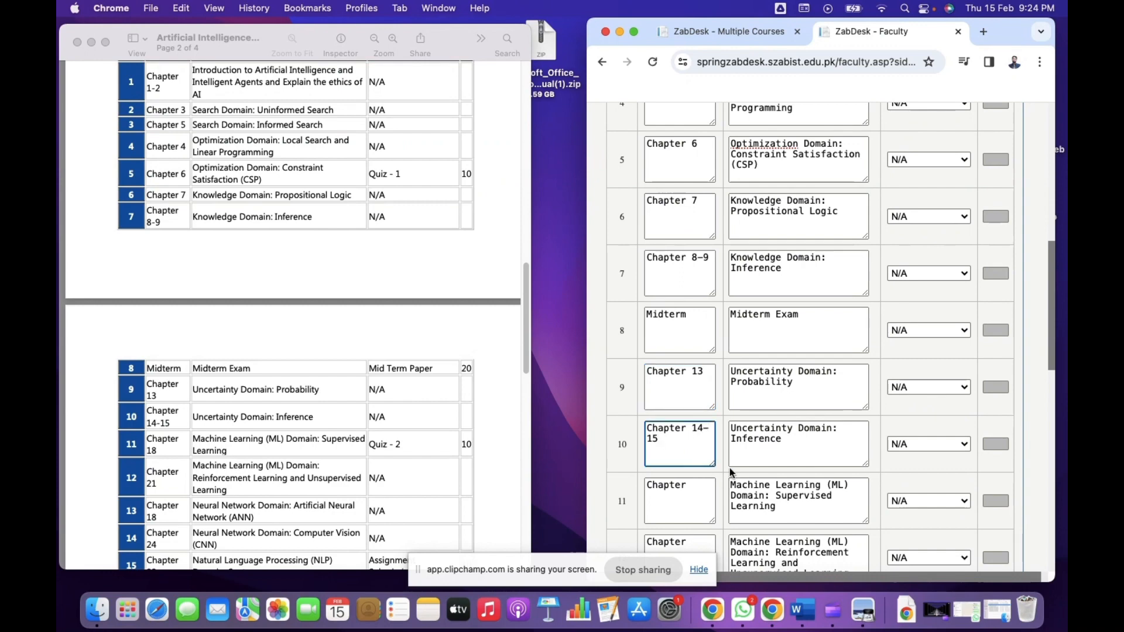
{"action": "left_click", "coordinate": [702, 495]}
{"action": "type", "text": "1"}
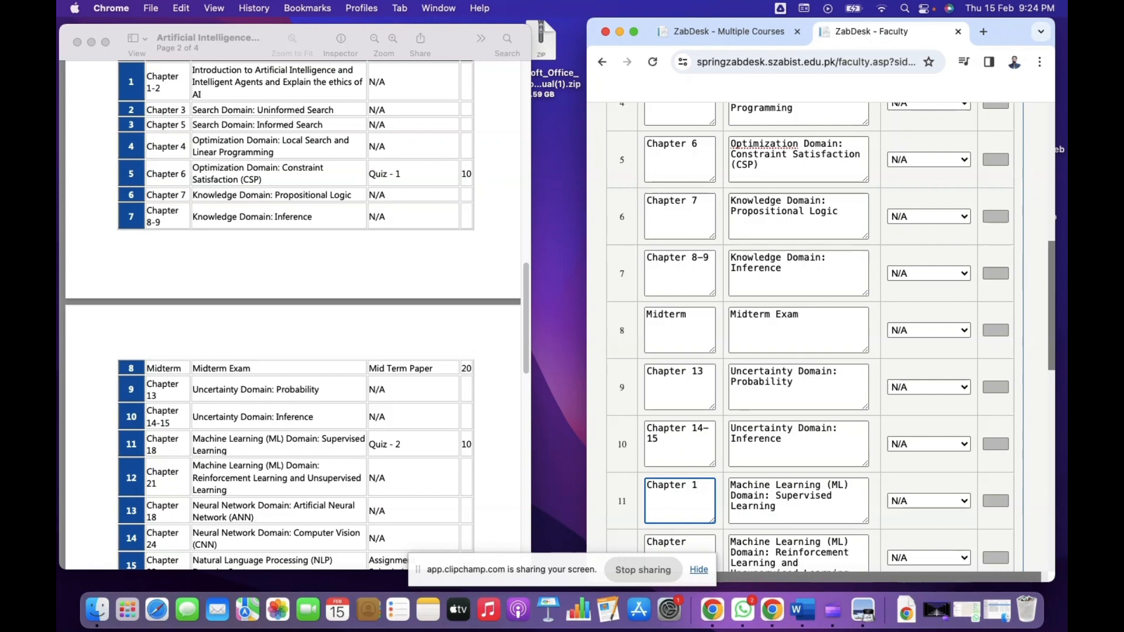
{"action": "type", "text": "8"}
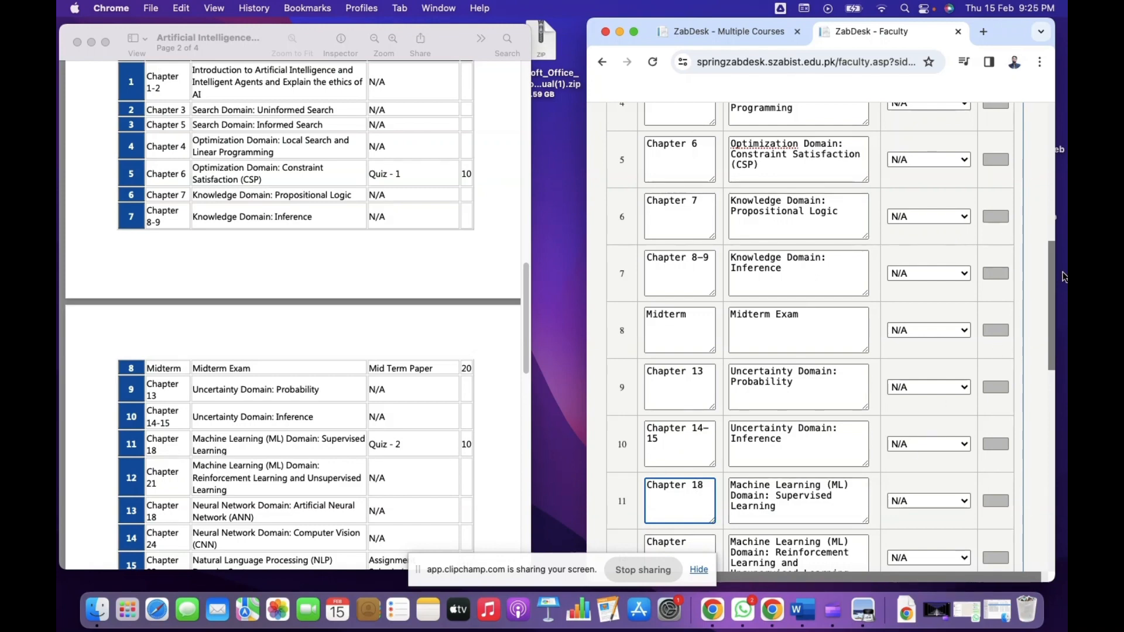
{"action": "left_click_drag", "start_coordinate": [1058, 273], "coordinate": [1058, 345]}
{"action": "left_click", "coordinate": [694, 288]}
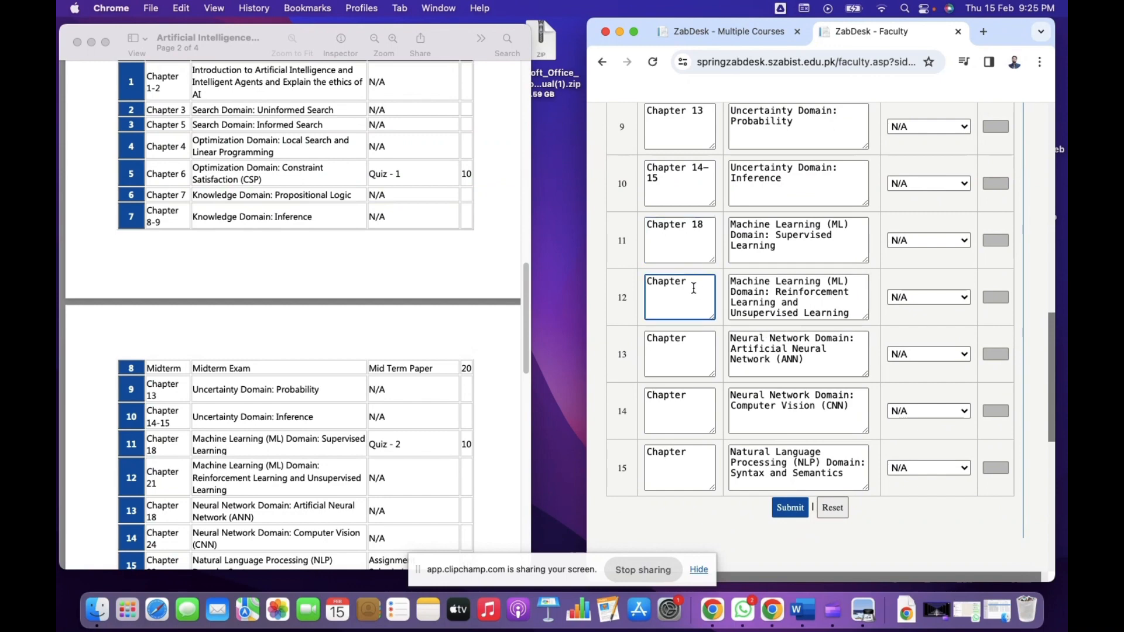
{"action": "type", "text": "21"}
Set the chapters for weeks 13–15 to Chapter 18, 24 and 22–23, checking the PDF plan.
{"action": "left_click", "coordinate": [707, 350]}
{"action": "type", "text": "18"}
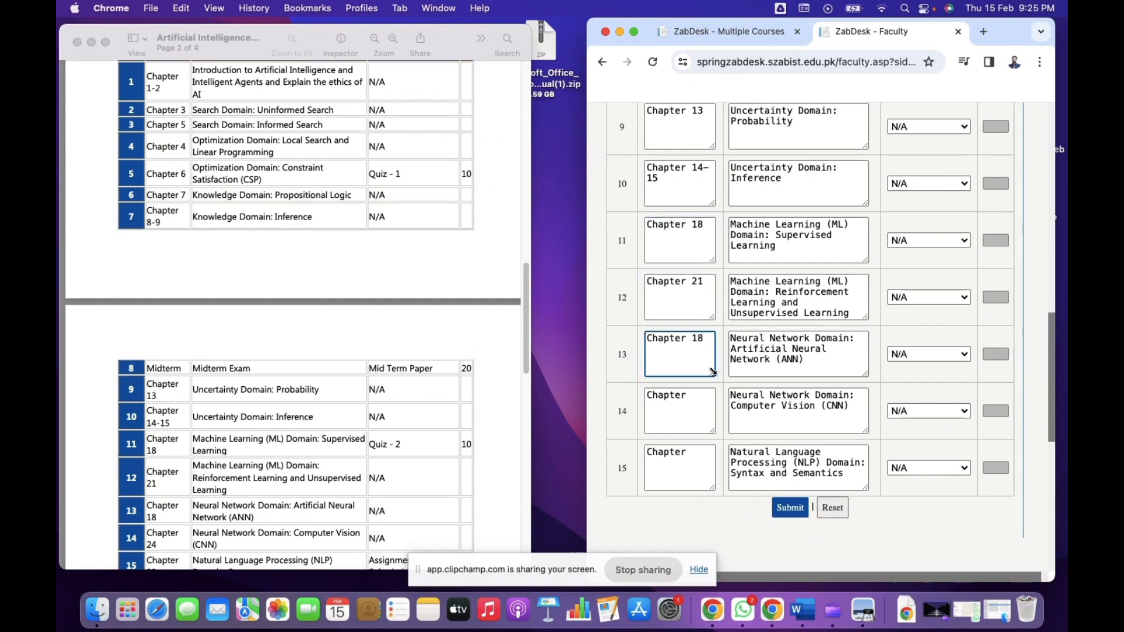
{"action": "left_click", "coordinate": [696, 397]}
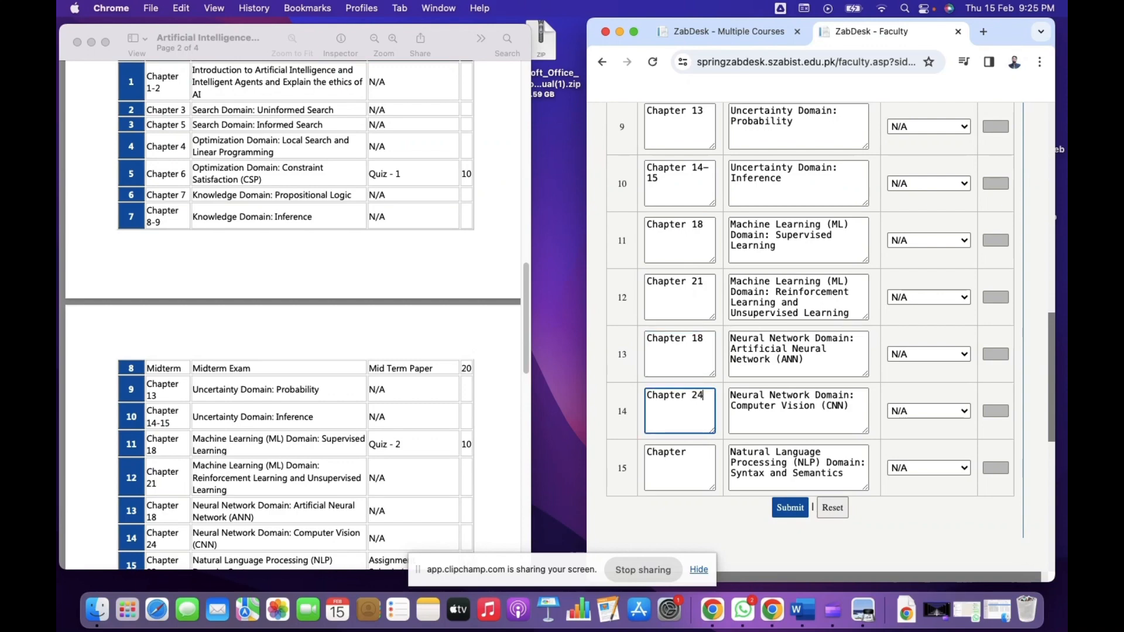
{"action": "left_click", "coordinate": [527, 326]}
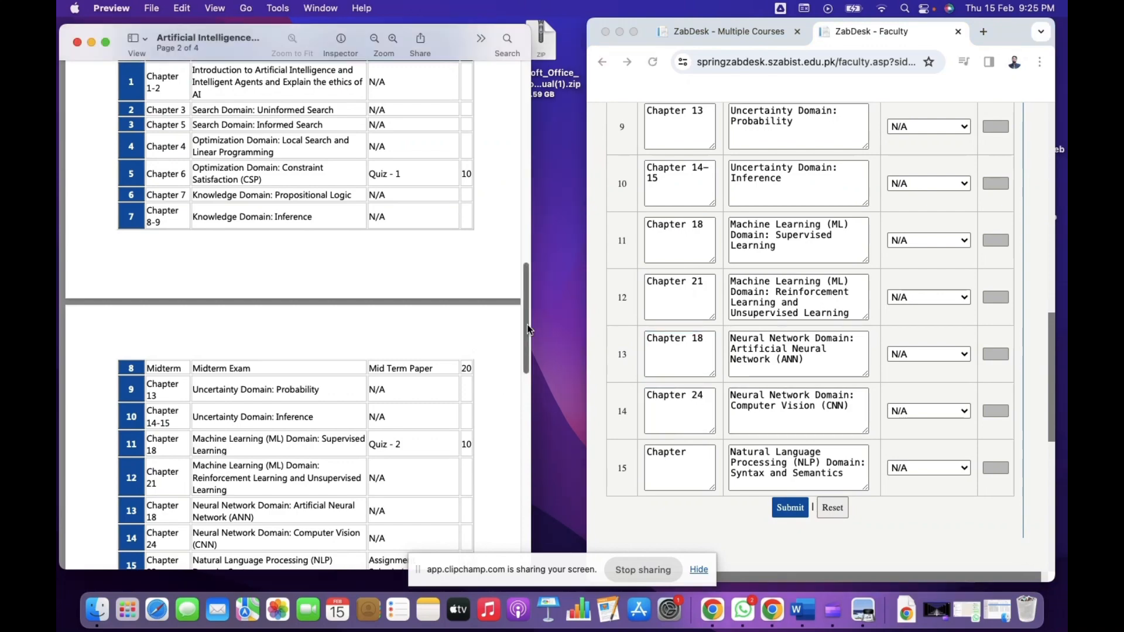
{"action": "left_click_drag", "start_coordinate": [527, 324], "coordinate": [527, 350]}
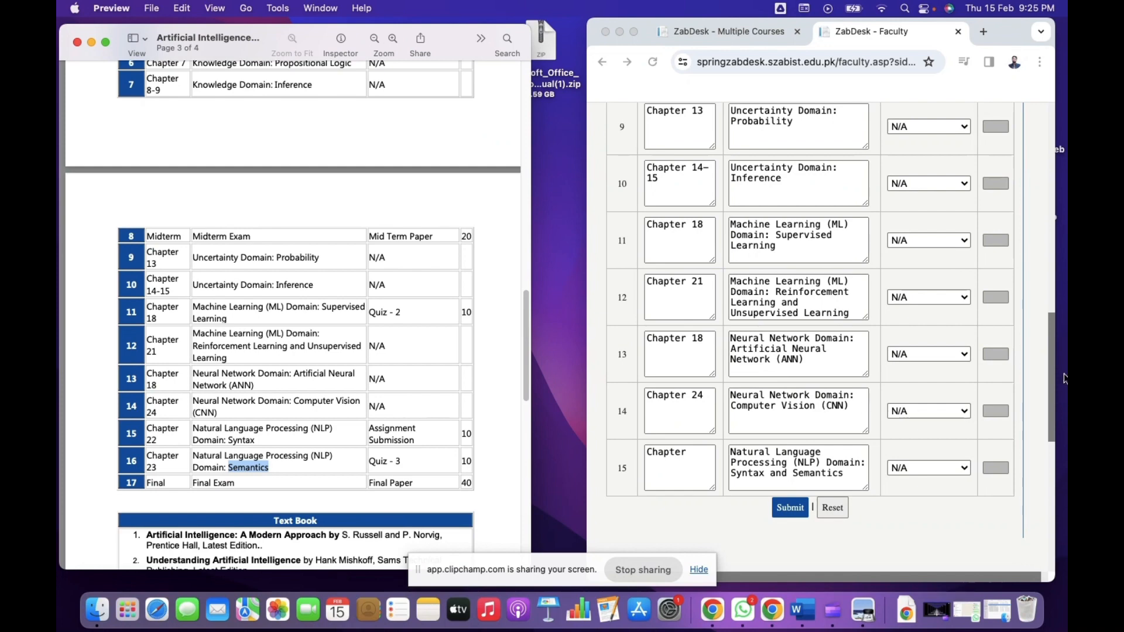
{"action": "left_click", "coordinate": [696, 457]}
{"action": "left_click", "coordinate": [697, 456]}
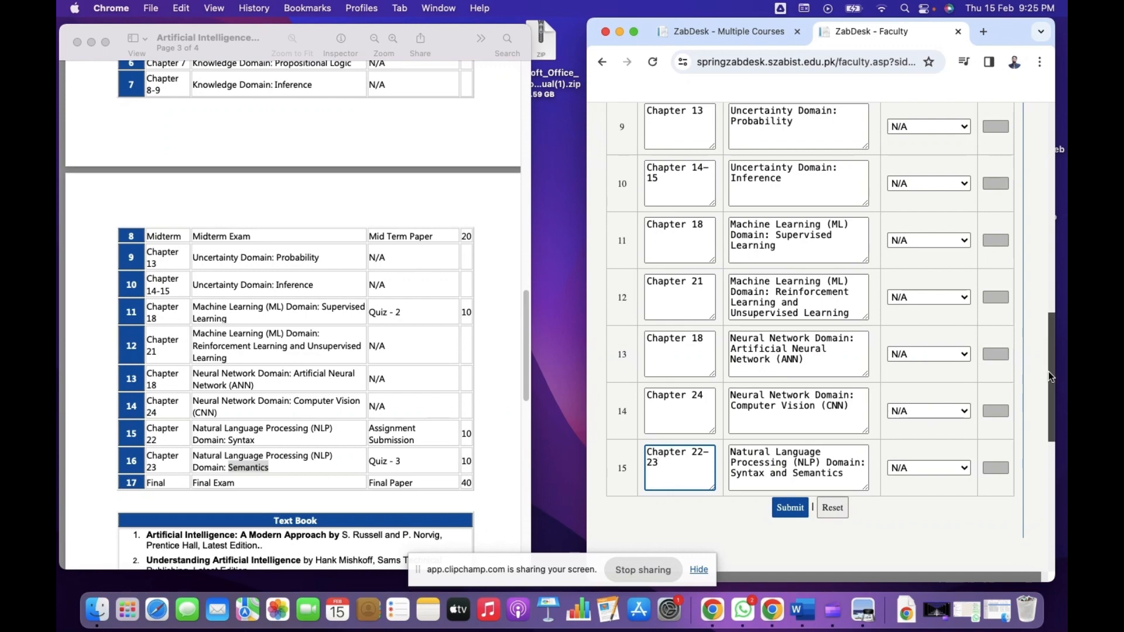
{"action": "left_click", "coordinate": [956, 472]}
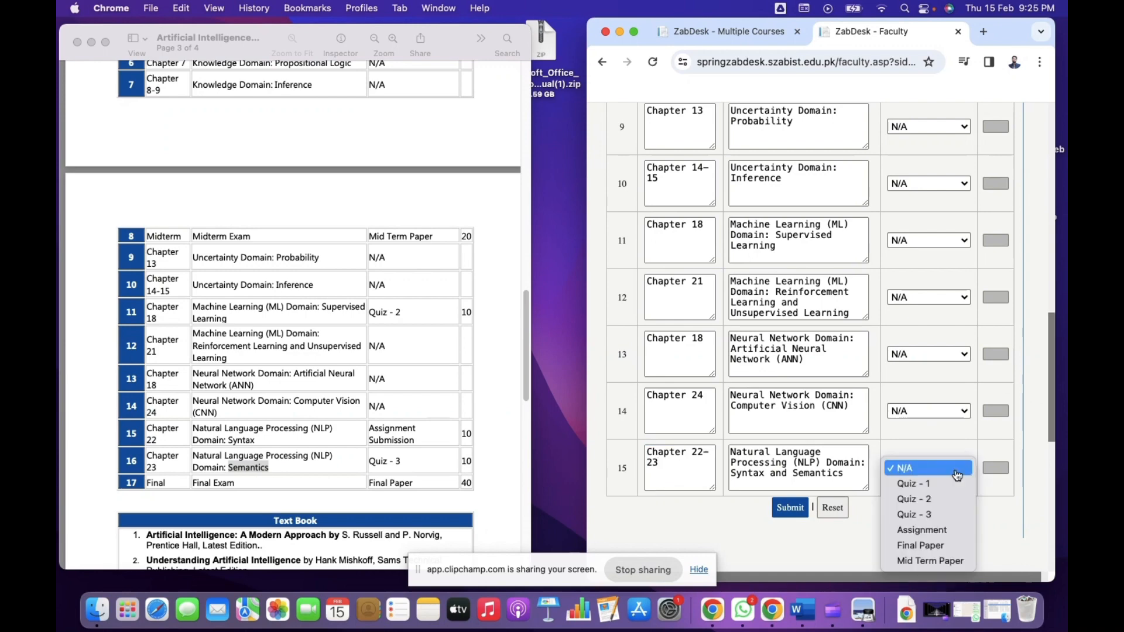
Assign Final Paper to week 15, Quiz - 3 to week 14 and Assignment to week 13.
{"action": "left_click", "coordinate": [931, 555]}
{"action": "left_click", "coordinate": [945, 412]}
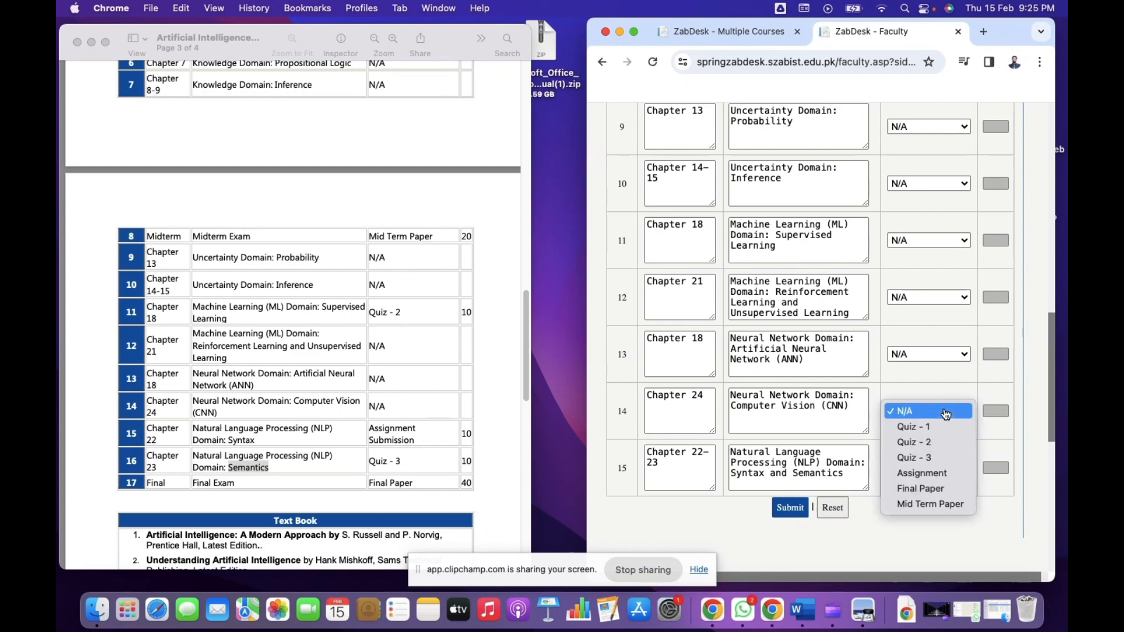
{"action": "left_click", "coordinate": [933, 458]}
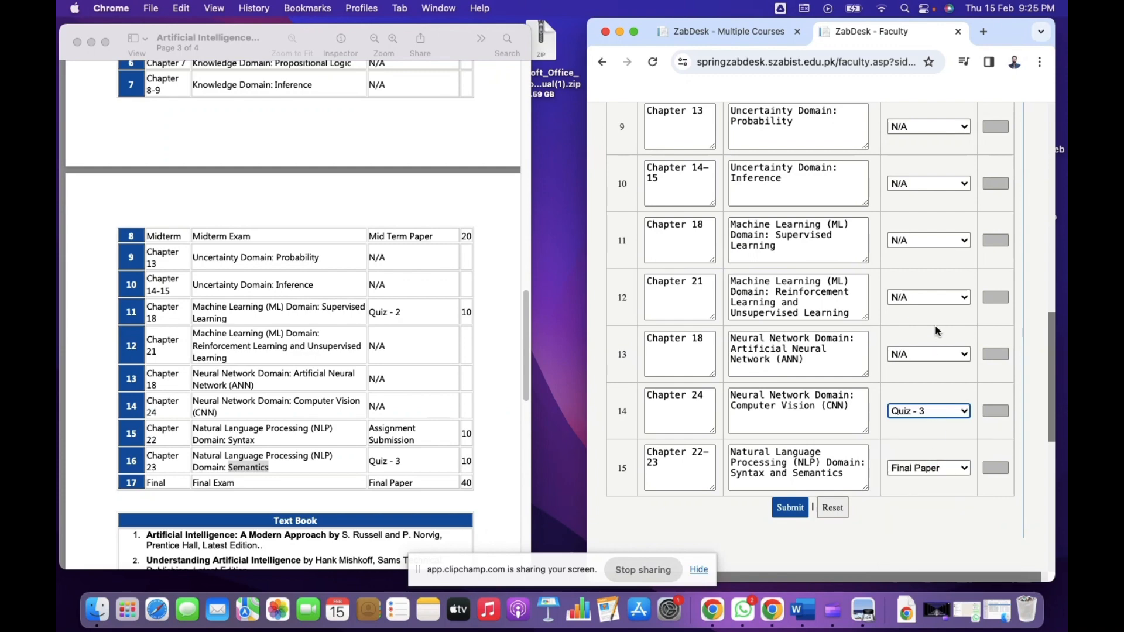
{"action": "left_click", "coordinate": [932, 356]}
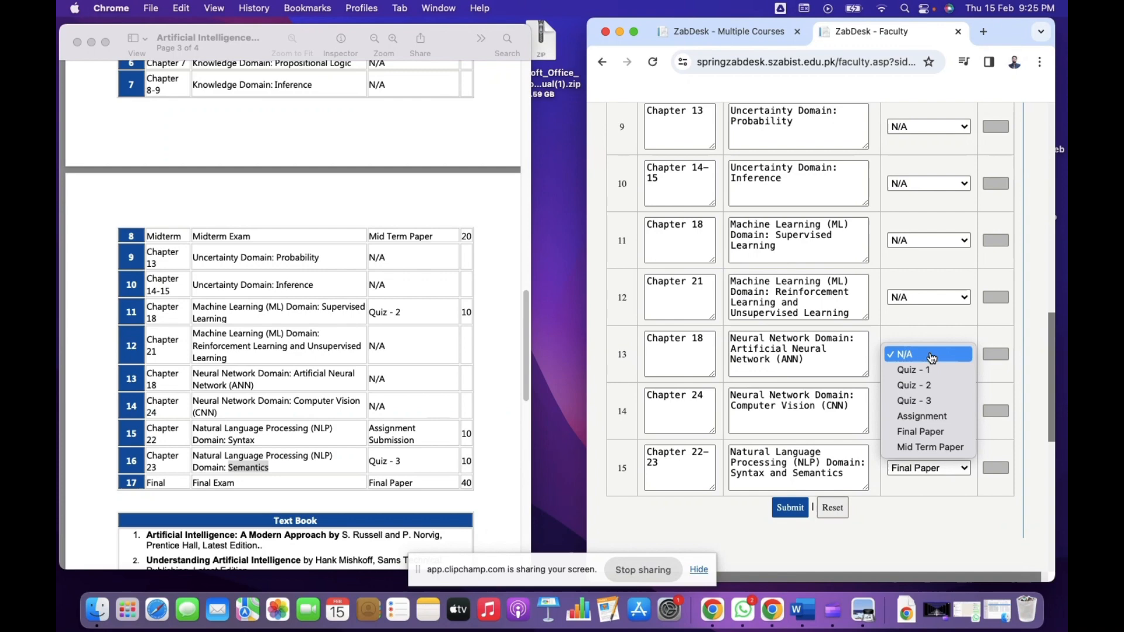
{"action": "left_click", "coordinate": [933, 417]}
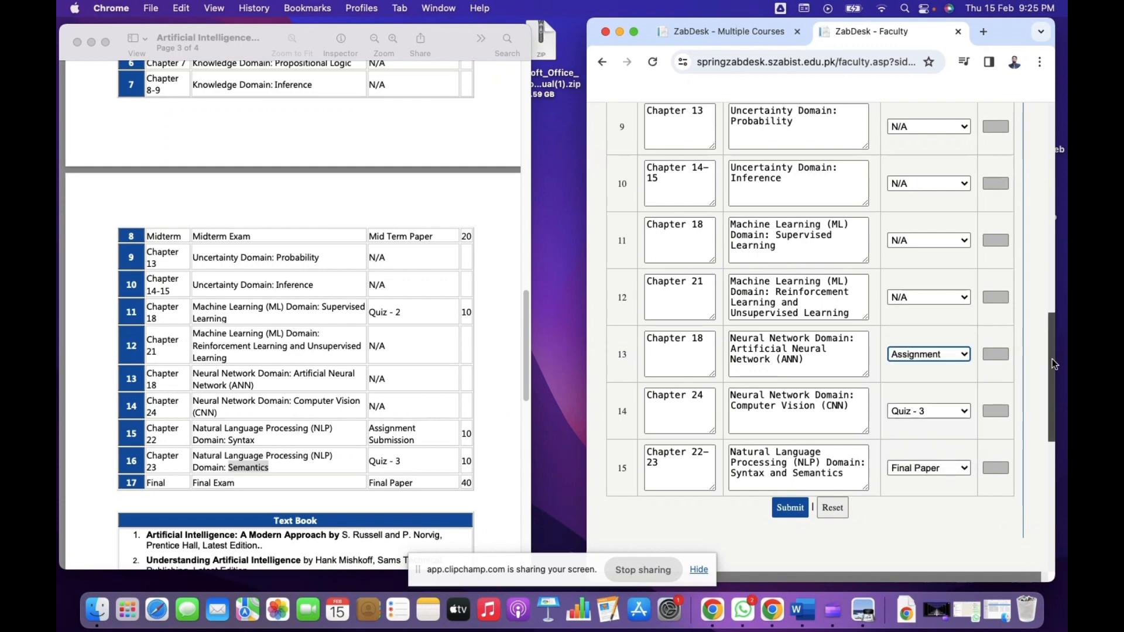
Set week 5's assessment to Quiz - 1.
{"action": "left_click_drag", "start_coordinate": [1052, 360], "coordinate": [1052, 206]}
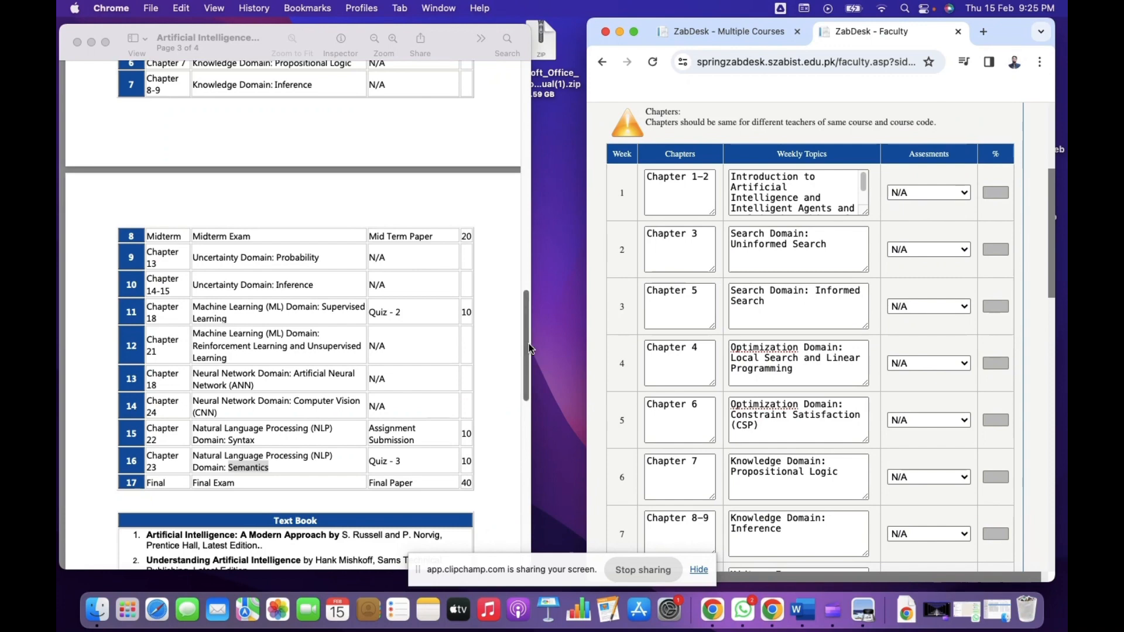
{"action": "left_click_drag", "start_coordinate": [527, 349], "coordinate": [527, 303]}
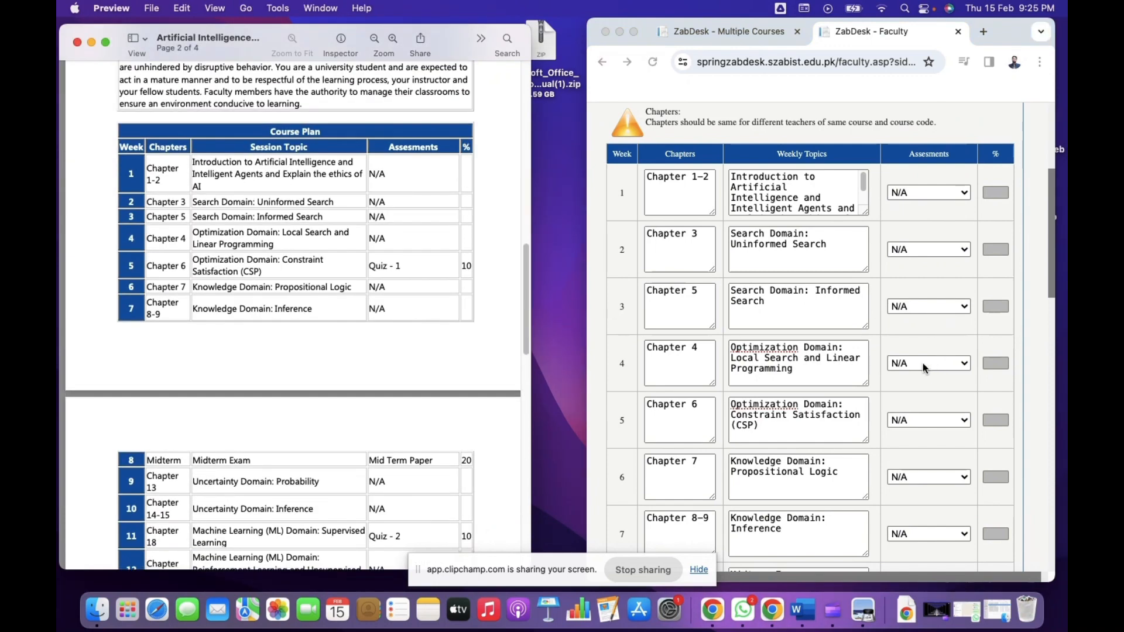
{"action": "left_click", "coordinate": [957, 425]}
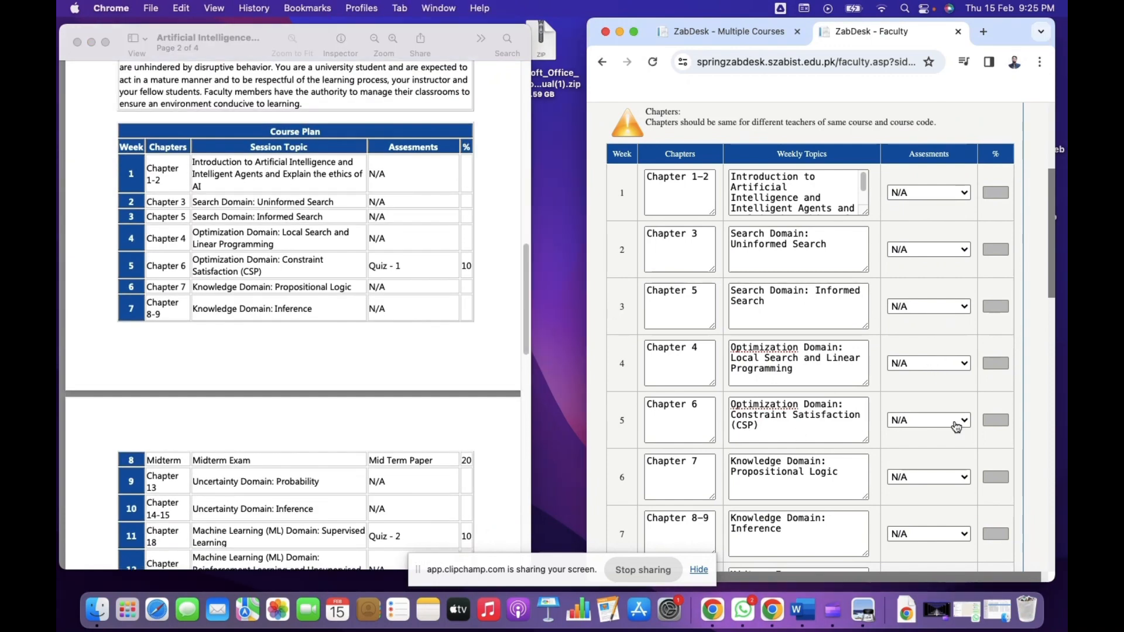
{"action": "left_click", "coordinate": [961, 424]}
{"action": "left_click", "coordinate": [951, 436]}
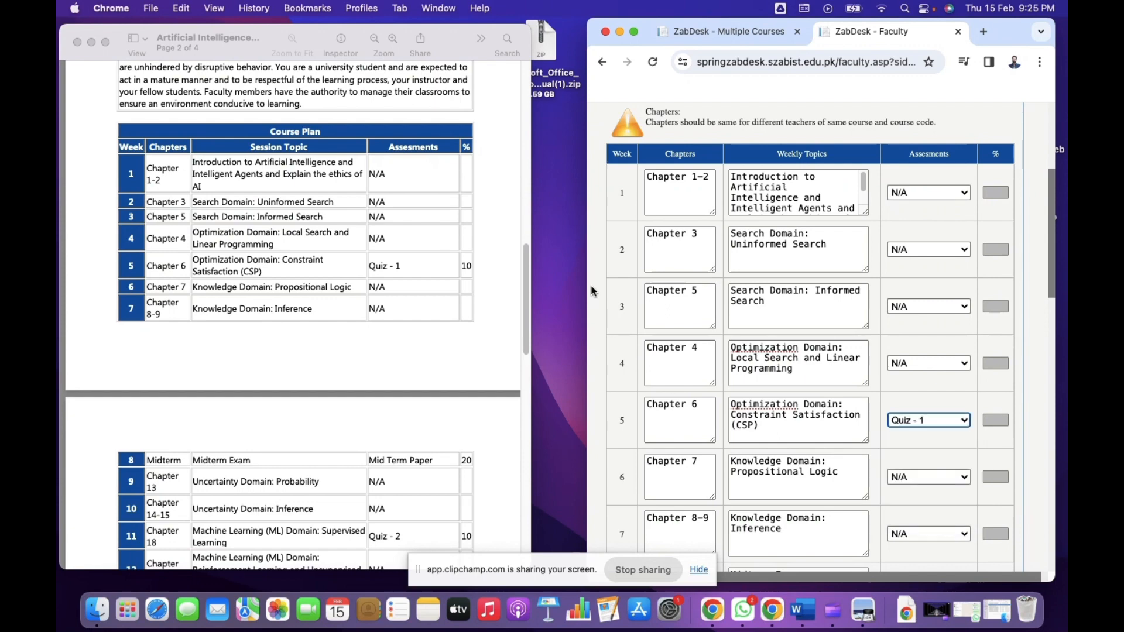
{"action": "left_click_drag", "start_coordinate": [528, 271], "coordinate": [529, 298]}
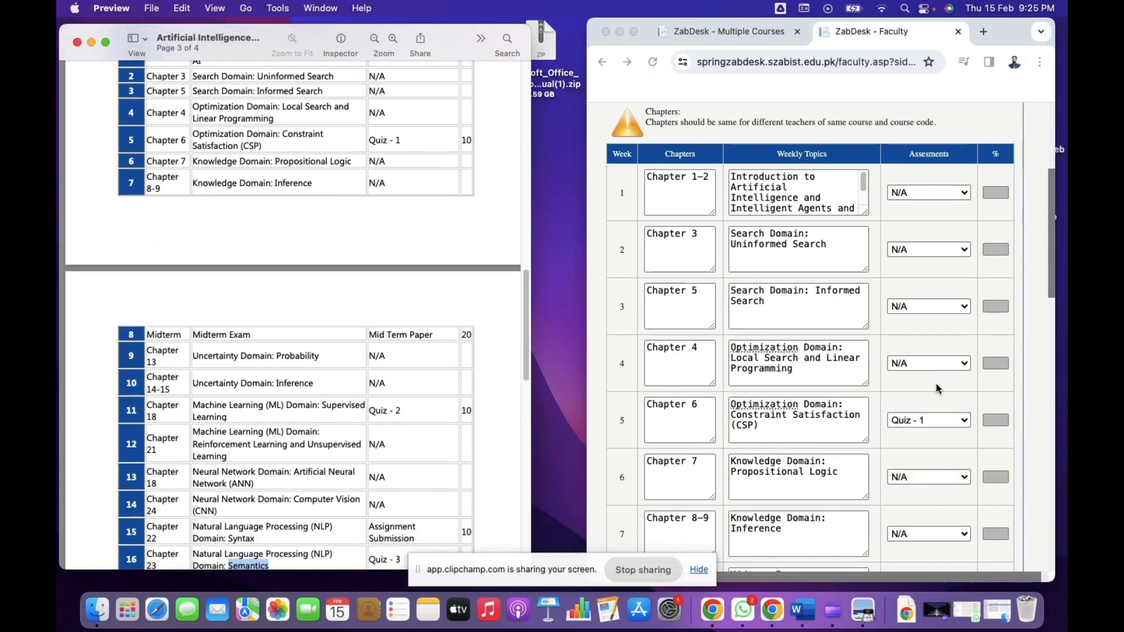
{"action": "left_click", "coordinate": [1054, 281]}
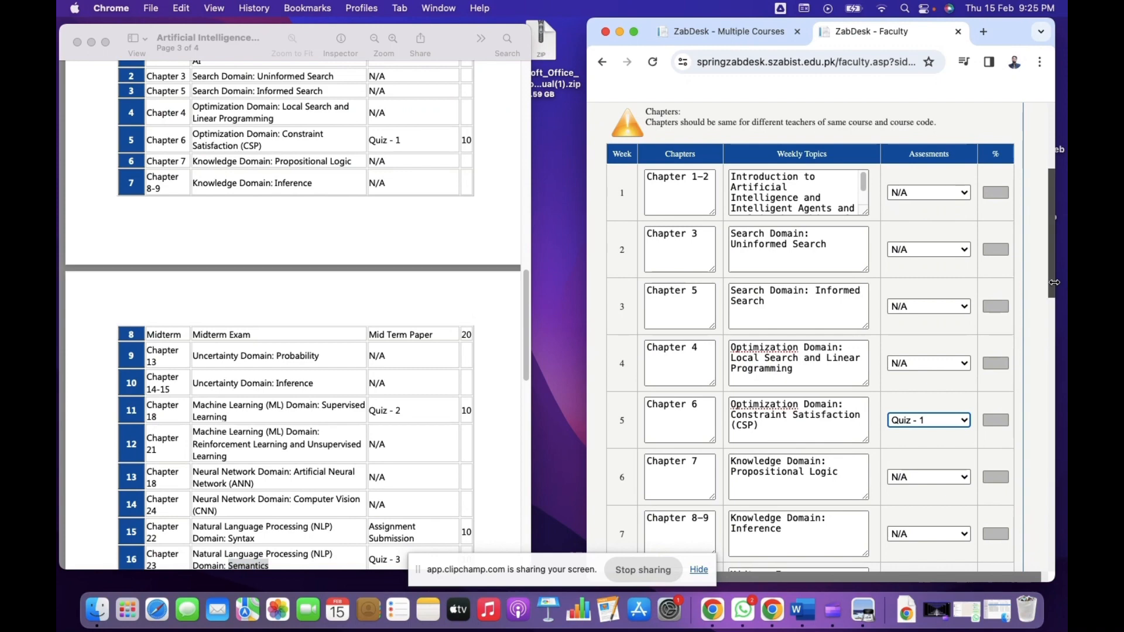
{"action": "left_click_drag", "start_coordinate": [1052, 281], "coordinate": [1057, 358]}
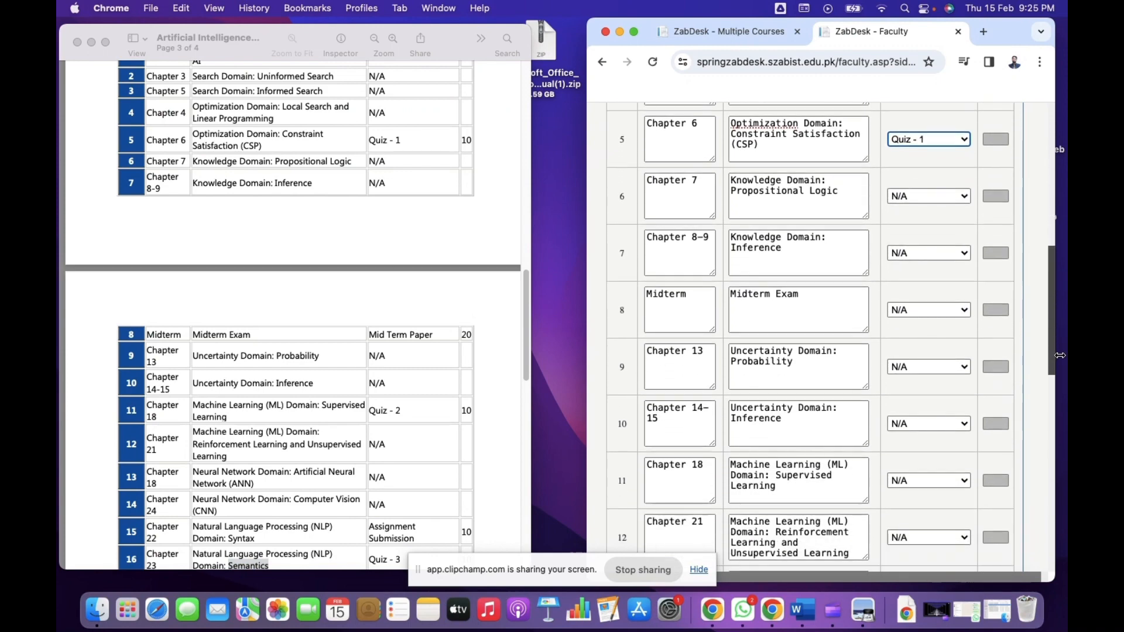
Set week 8 to Mid Term Paper and week 11 to Quiz - 2, then submit the plan.
{"action": "left_click", "coordinate": [931, 309]}
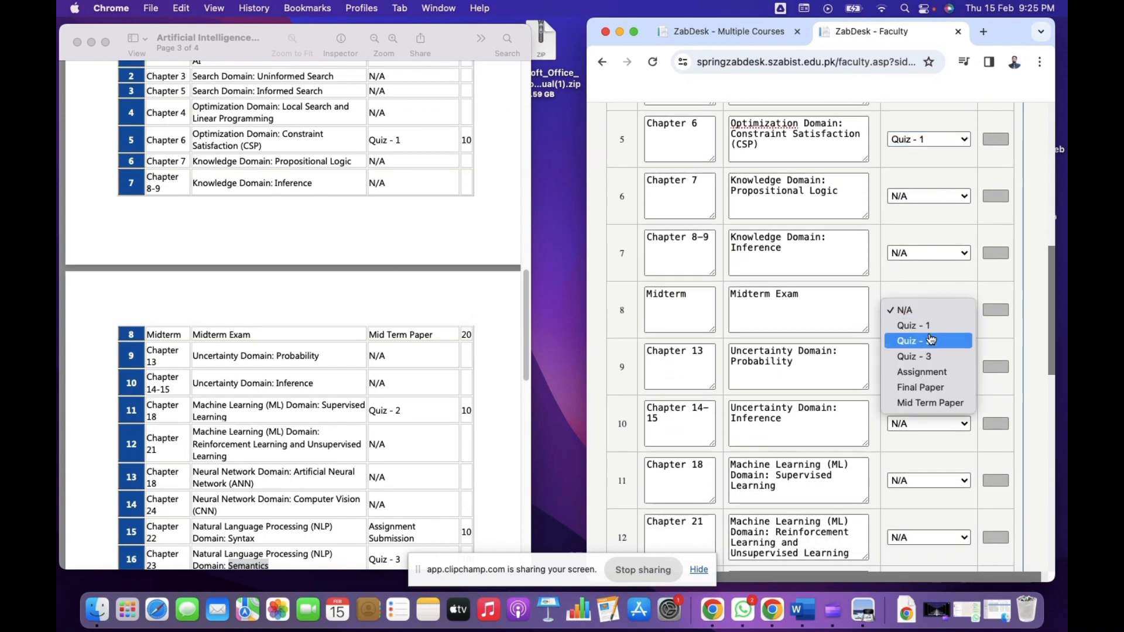
{"action": "left_click", "coordinate": [924, 401]}
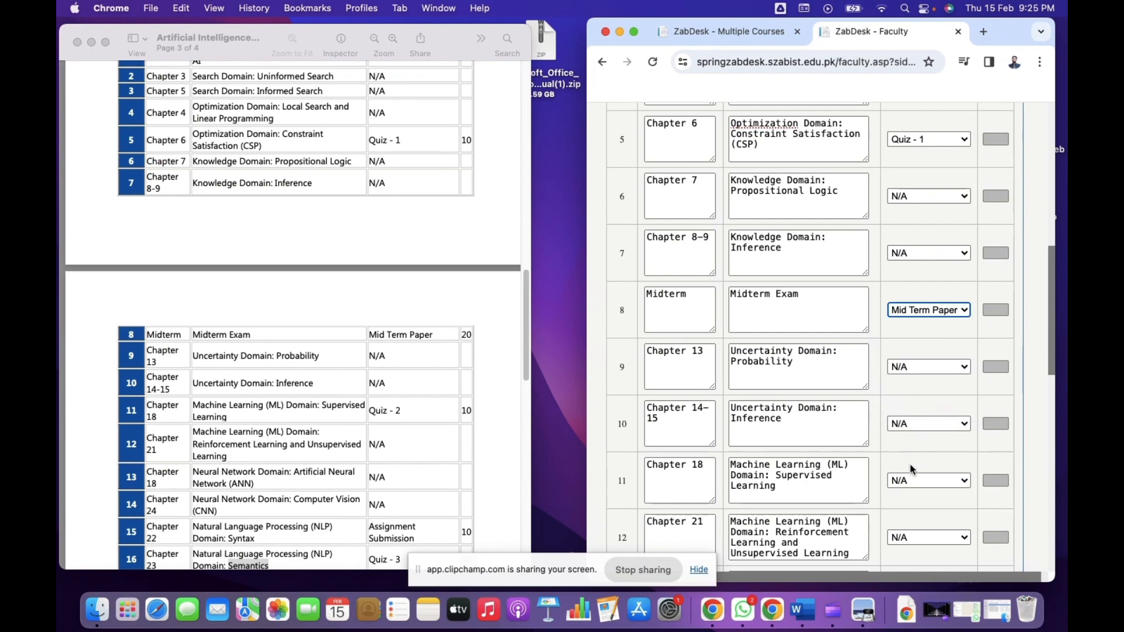
{"action": "left_click", "coordinate": [913, 480]}
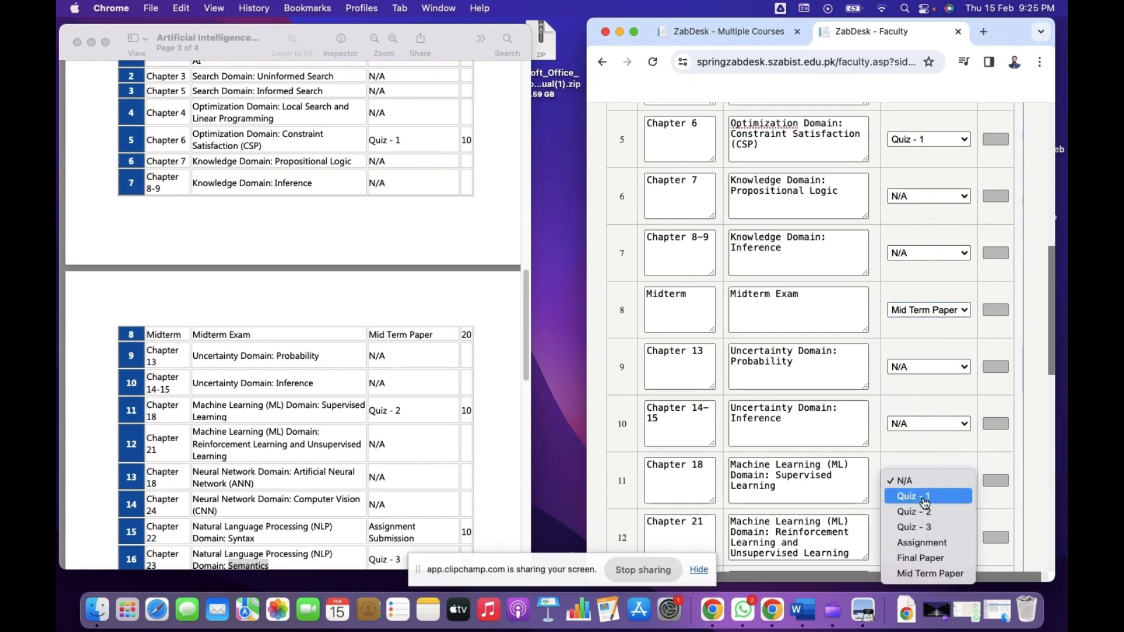
{"action": "left_click", "coordinate": [925, 513]}
{"action": "left_click_drag", "start_coordinate": [1046, 343], "coordinate": [1037, 469]}
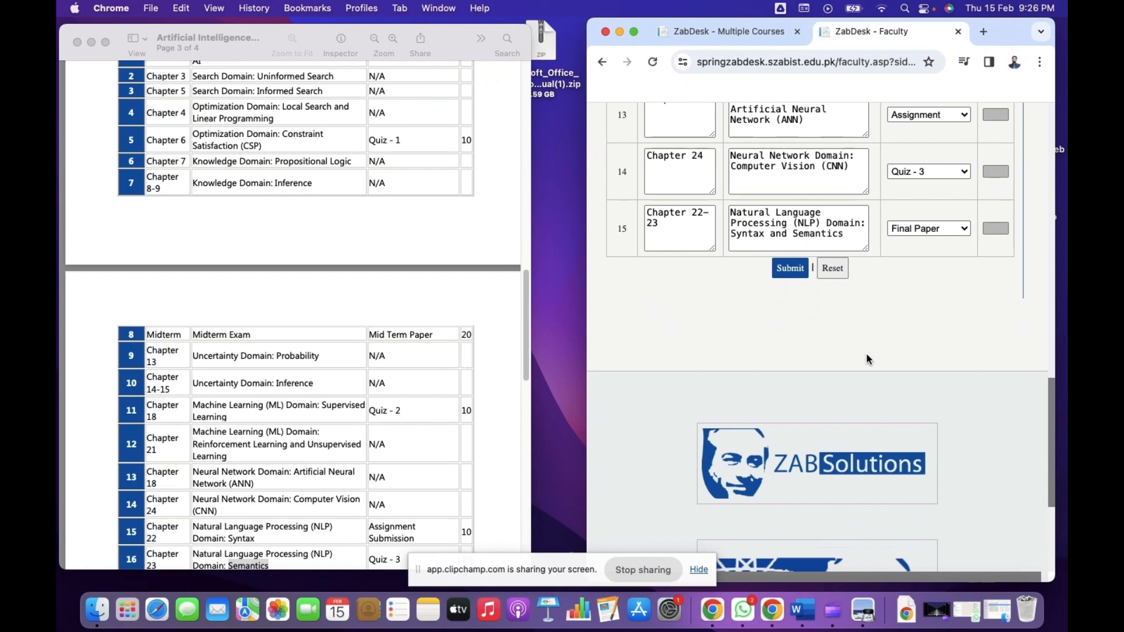
{"action": "left_click", "coordinate": [790, 269]}
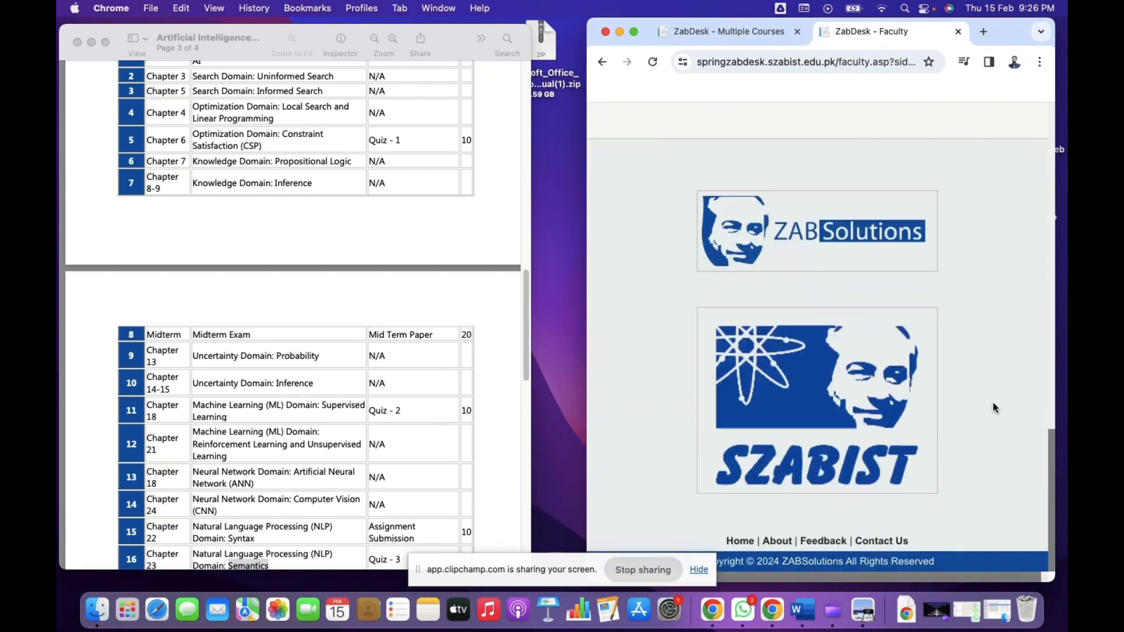
Copy the PDF's Teaching and Learning Methodology text into the matching form field.
{"action": "left_click_drag", "start_coordinate": [1052, 454], "coordinate": [1064, 171]}
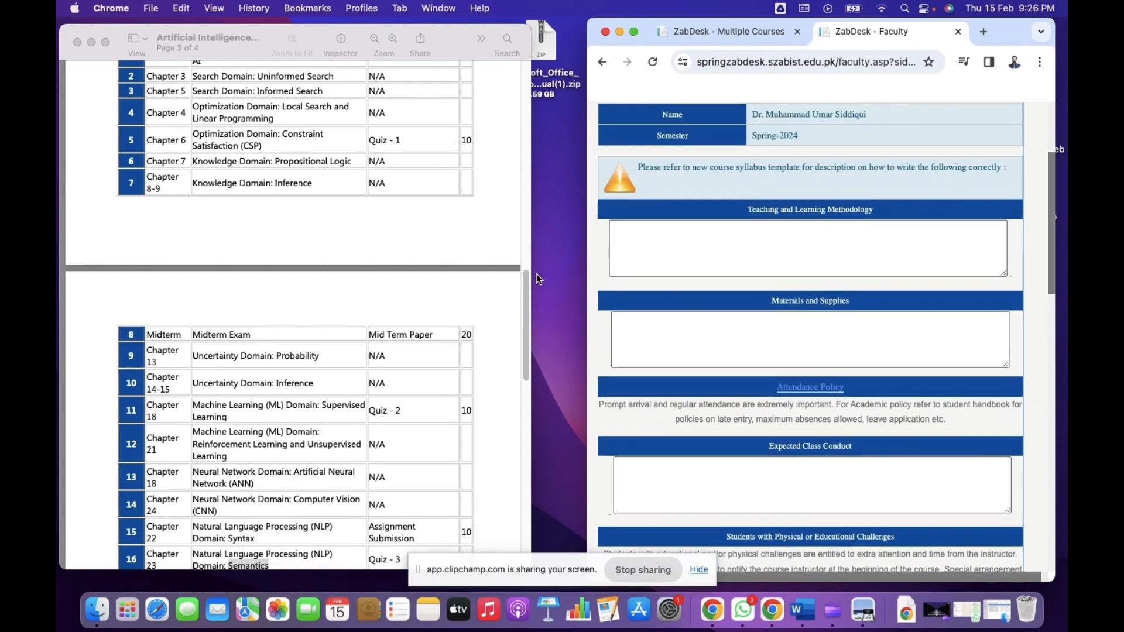
{"action": "left_click_drag", "start_coordinate": [527, 280], "coordinate": [537, 180]}
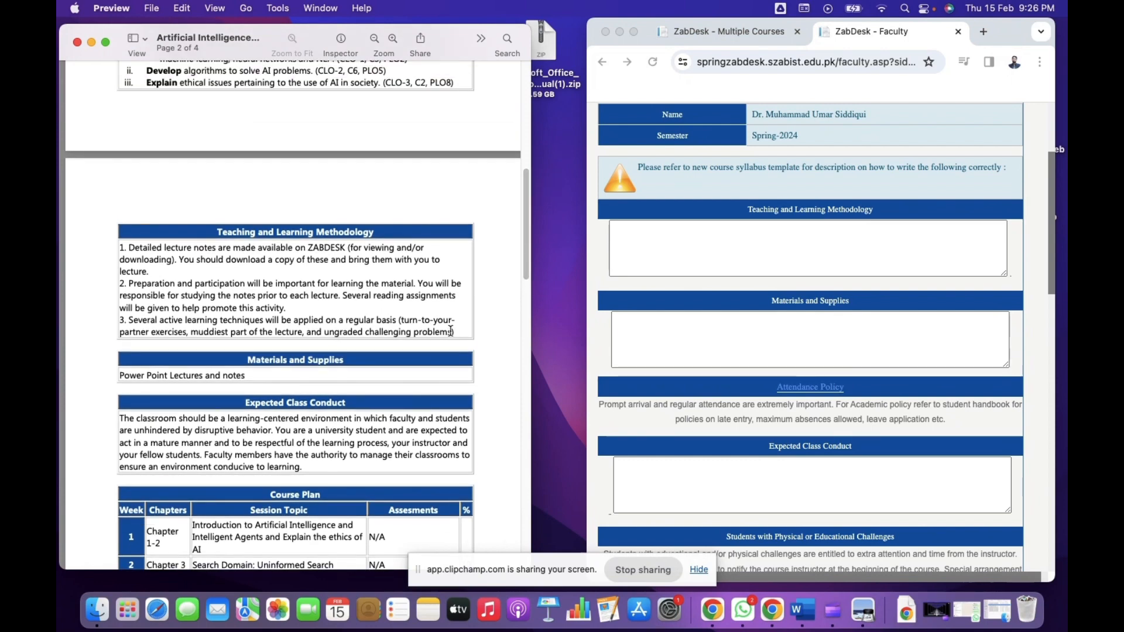
{"action": "left_click_drag", "start_coordinate": [458, 332], "coordinate": [122, 247]}
{"action": "key", "text": "super+c"}
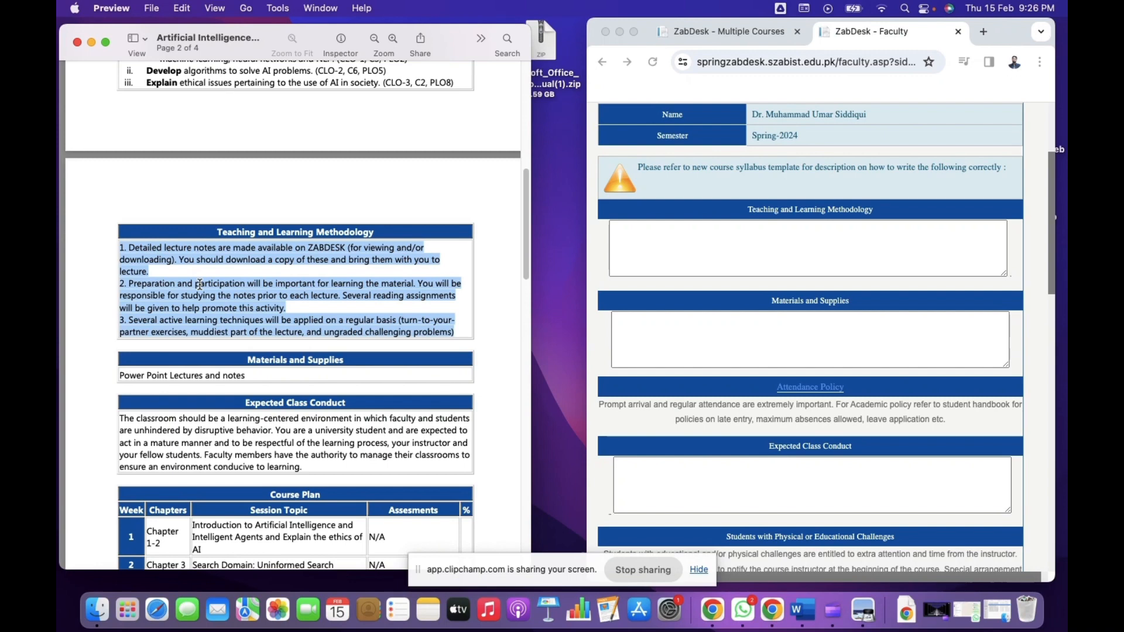
{"action": "left_click", "coordinate": [641, 240]}
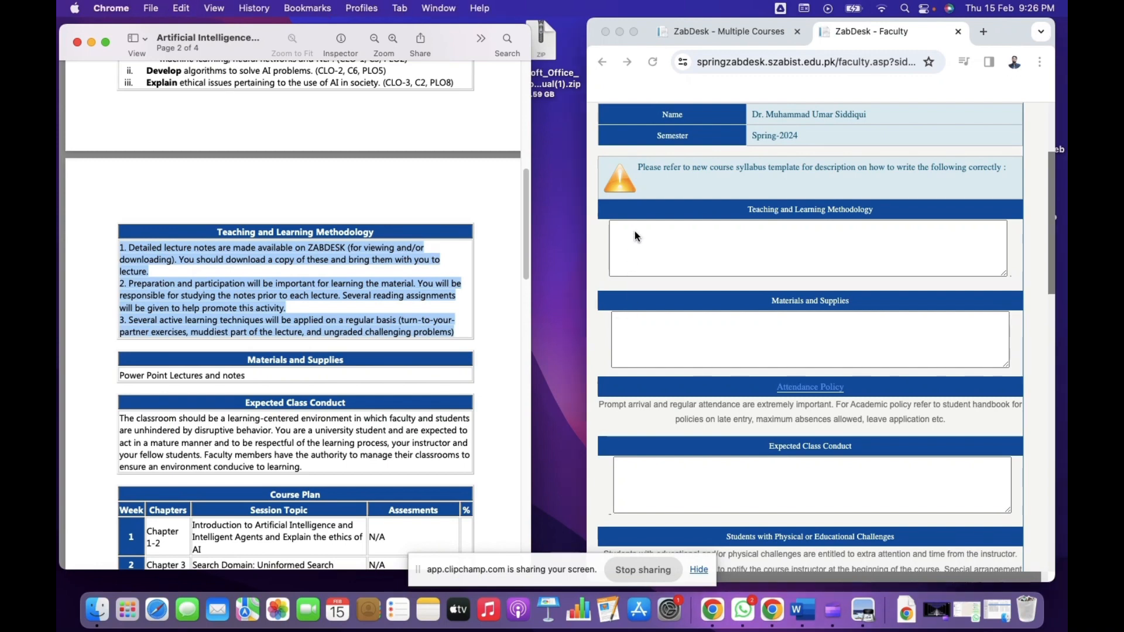
{"action": "key", "text": "super+v"}
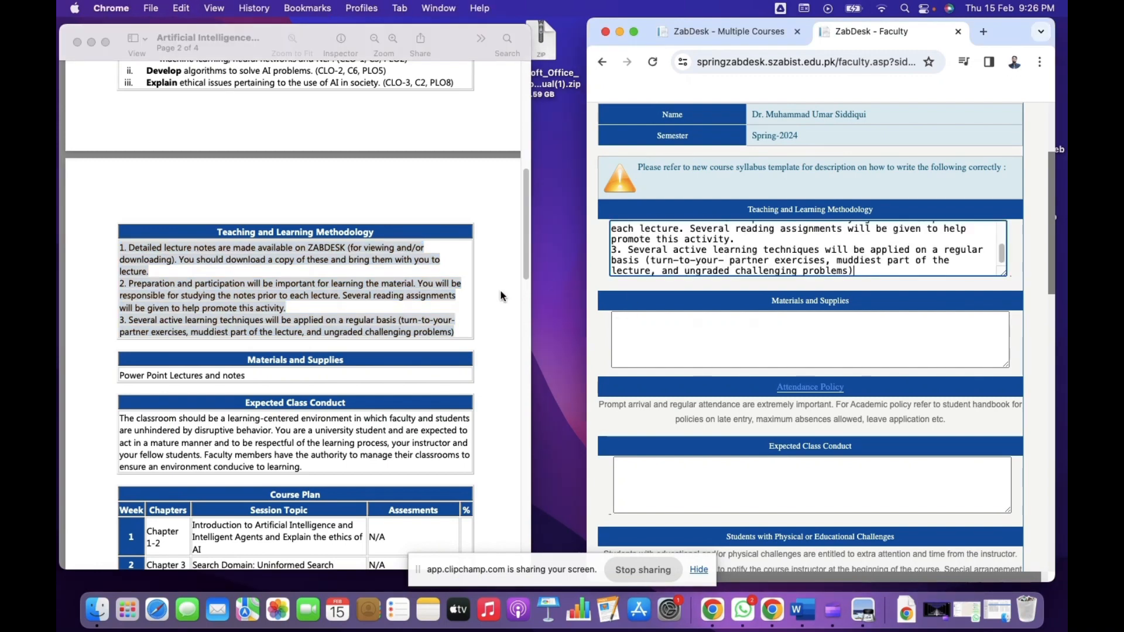
Fill Materials and Supplies with 'Power Point Lectures and notes' from the PDF.
{"action": "left_click", "coordinate": [258, 417]}
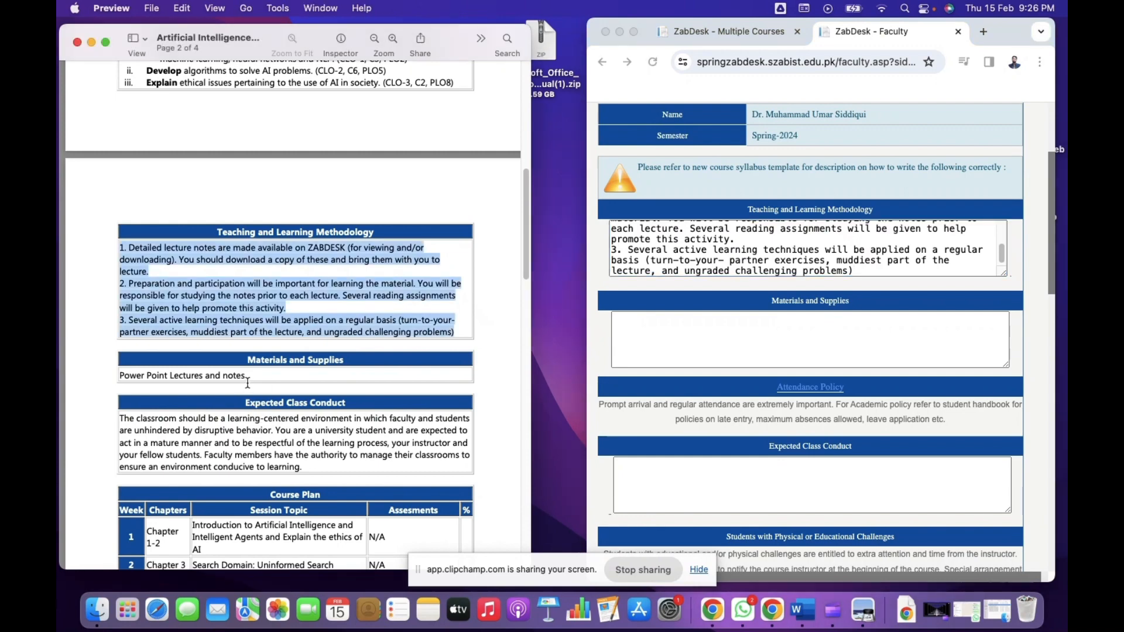
{"action": "left_click_drag", "start_coordinate": [246, 376], "coordinate": [159, 371]}
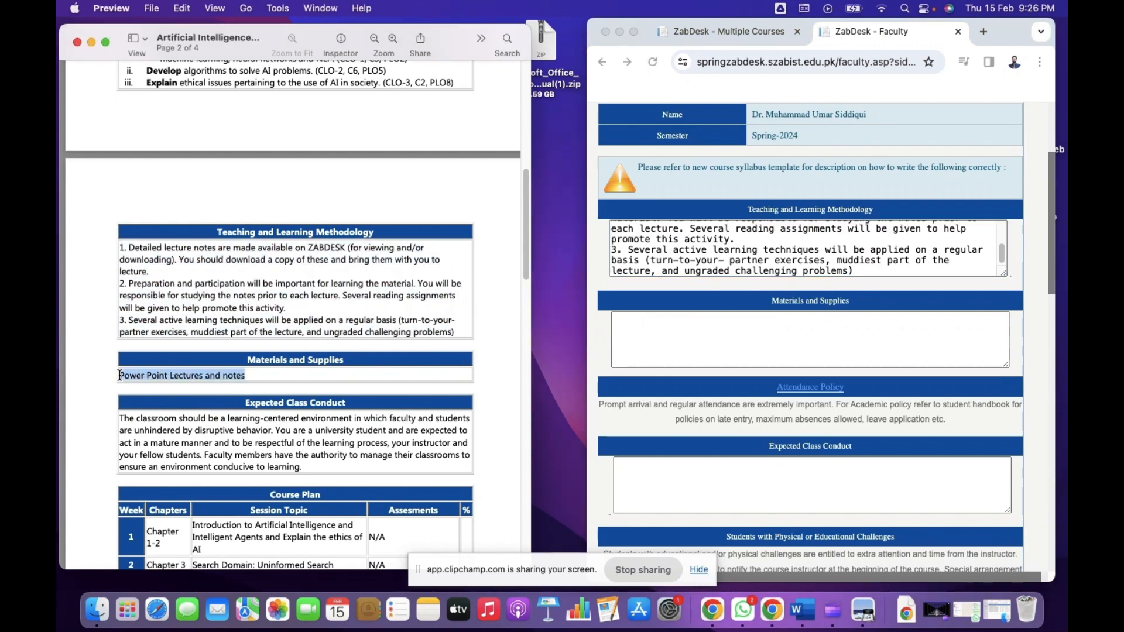
{"action": "left_click", "coordinate": [690, 335]}
{"action": "type", "text": "Power Point Lectures and notes"}
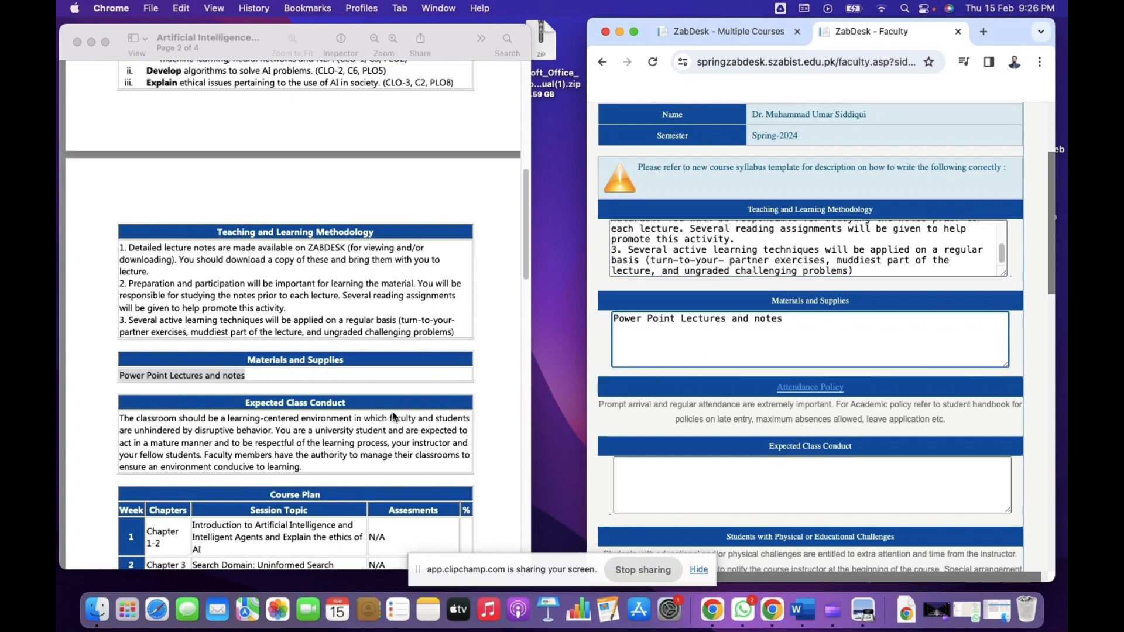
Paste the PDF's Expected Class Conduct paragraph into its field and post the form.
{"action": "left_click", "coordinate": [266, 436]}
{"action": "left_click_drag", "start_coordinate": [308, 469], "coordinate": [122, 417]}
{"action": "key", "text": "super+c"}
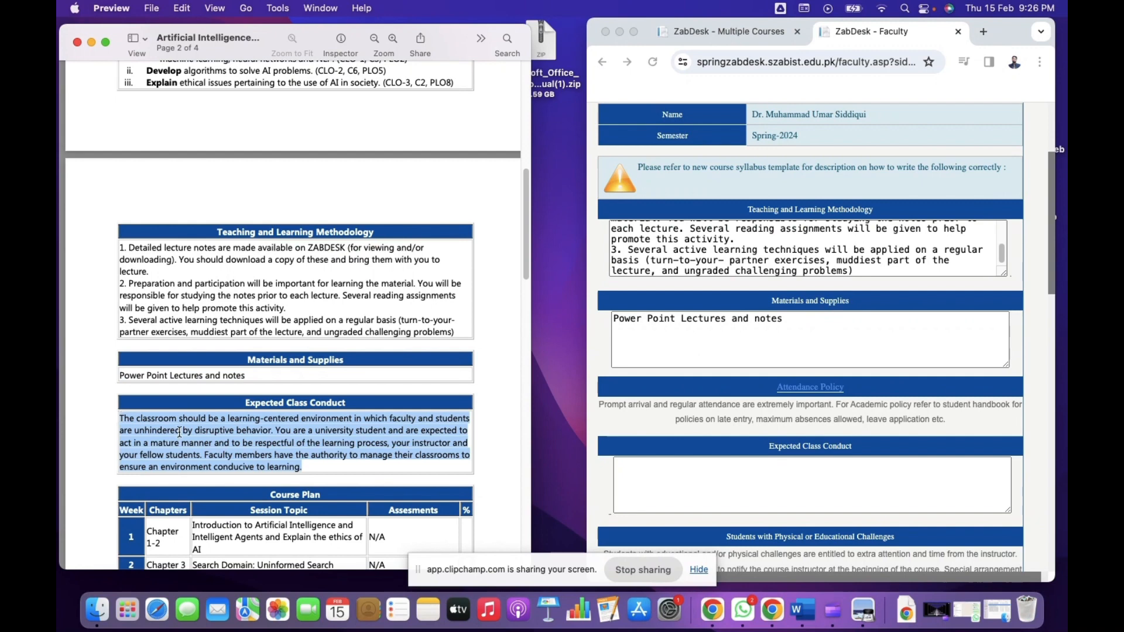
{"action": "left_click", "coordinate": [679, 508]}
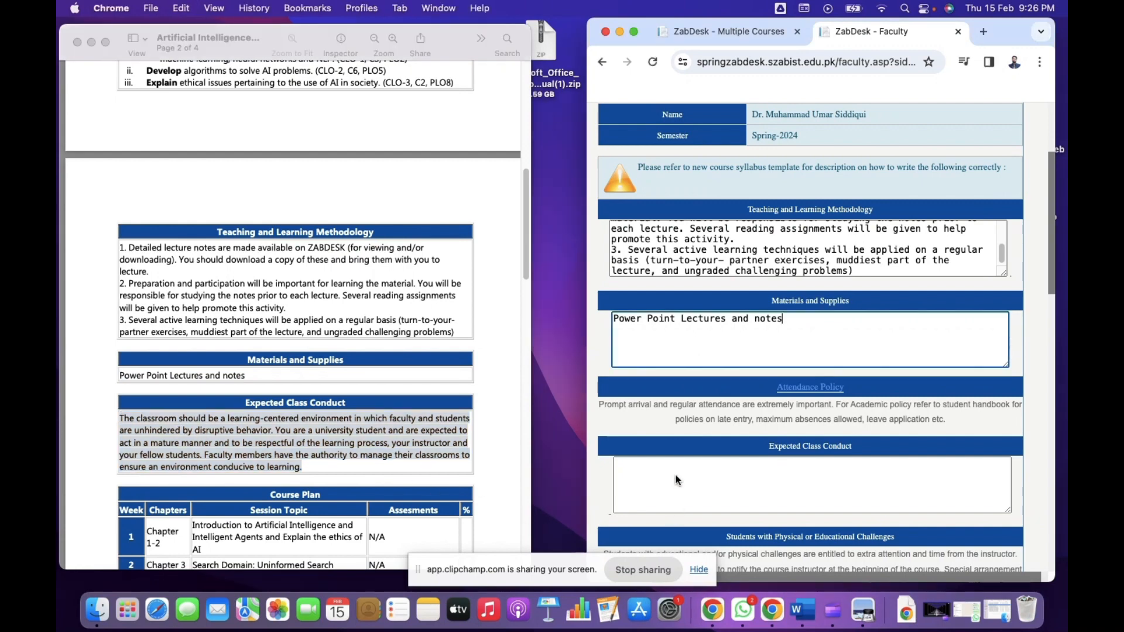
{"action": "key", "text": "super+v"}
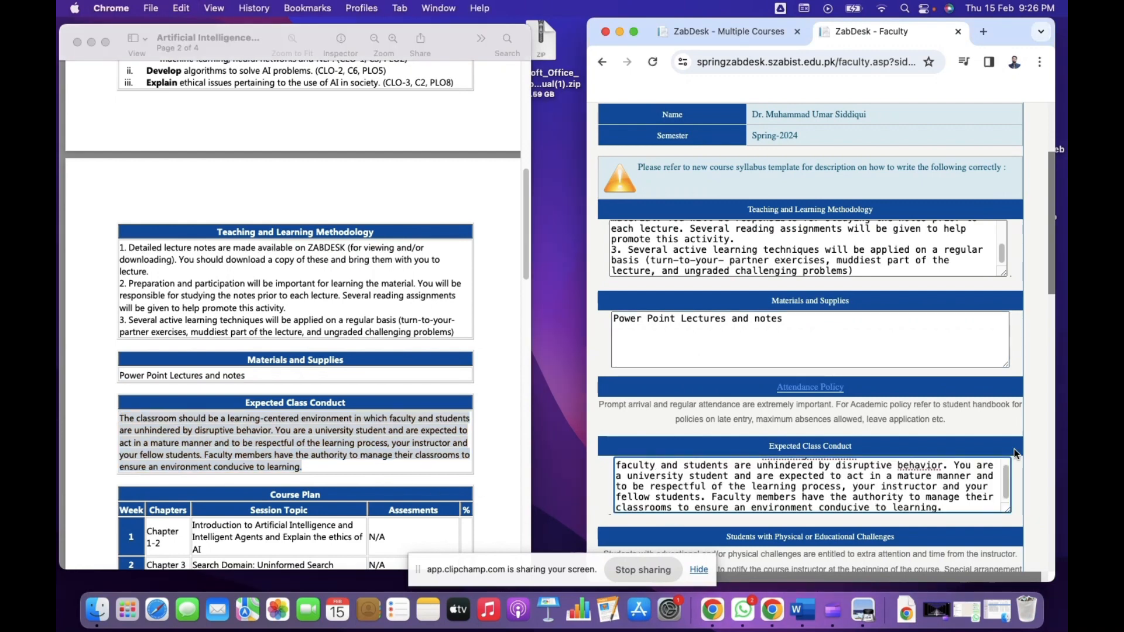
{"action": "left_click_drag", "start_coordinate": [1054, 264], "coordinate": [1066, 151]}
{"action": "left_click", "coordinate": [808, 426]}
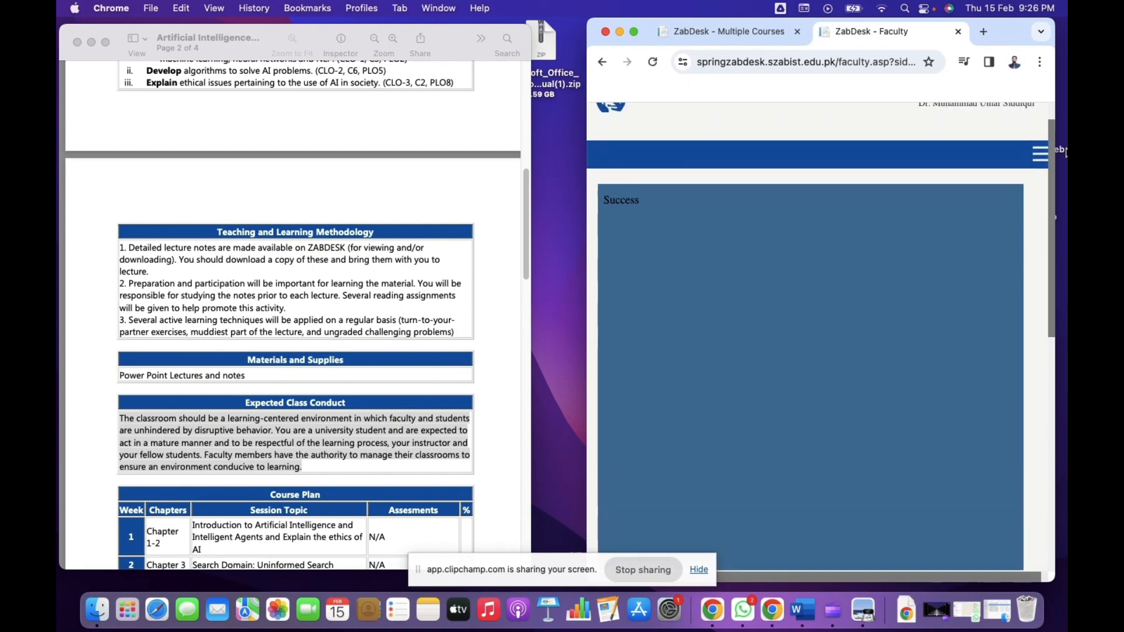
Maximize the browser and review the Faculty Course Outline's plan, books and marks distribution.
{"action": "left_click", "coordinate": [632, 31]}
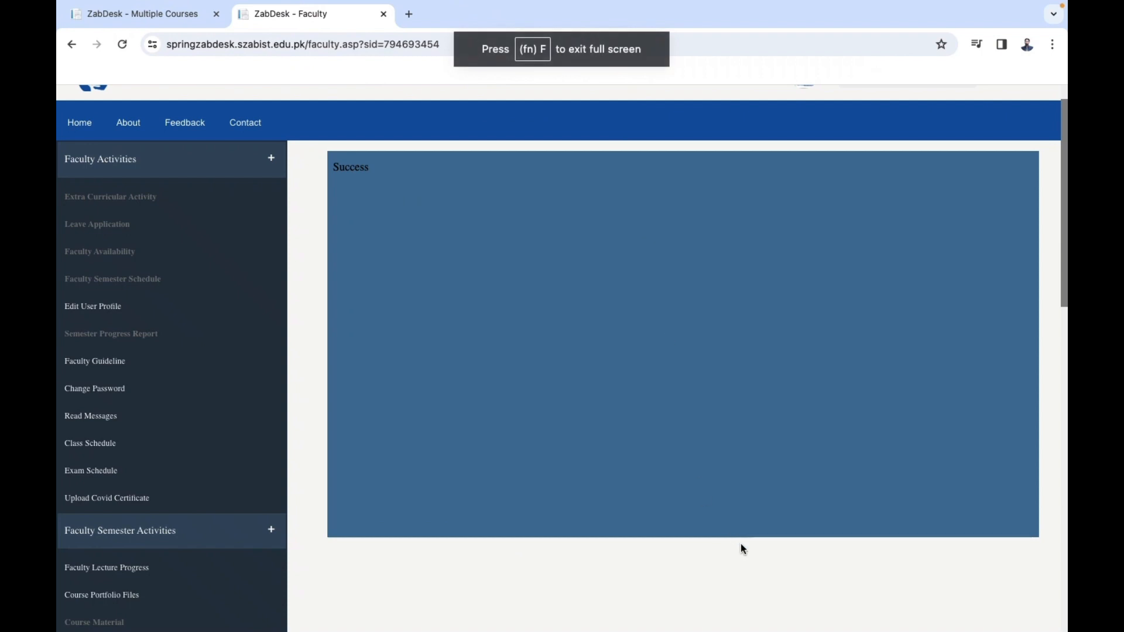
{"action": "left_click_drag", "start_coordinate": [1058, 225], "coordinate": [1054, 356]}
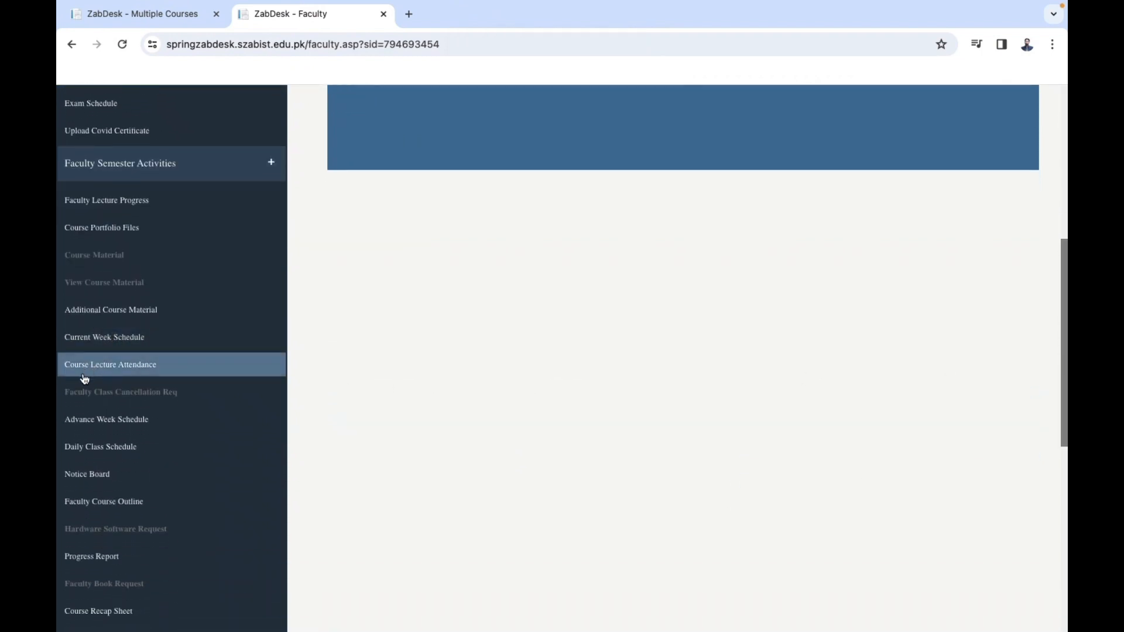
{"action": "left_click", "coordinate": [120, 502]}
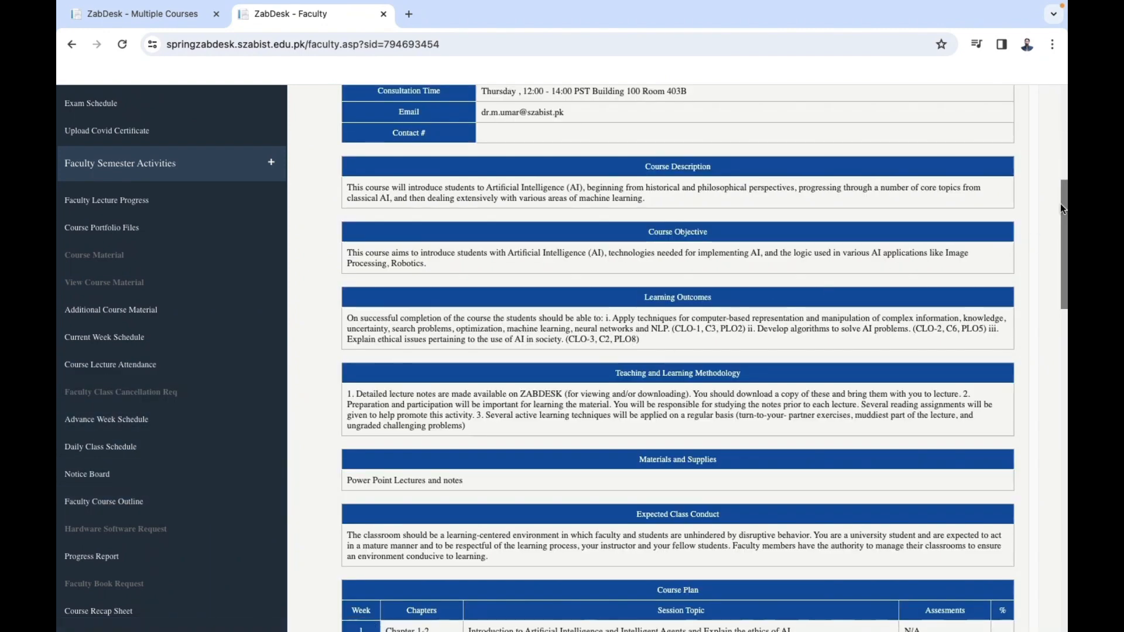
{"action": "left_click_drag", "start_coordinate": [1060, 202], "coordinate": [1047, 176]}
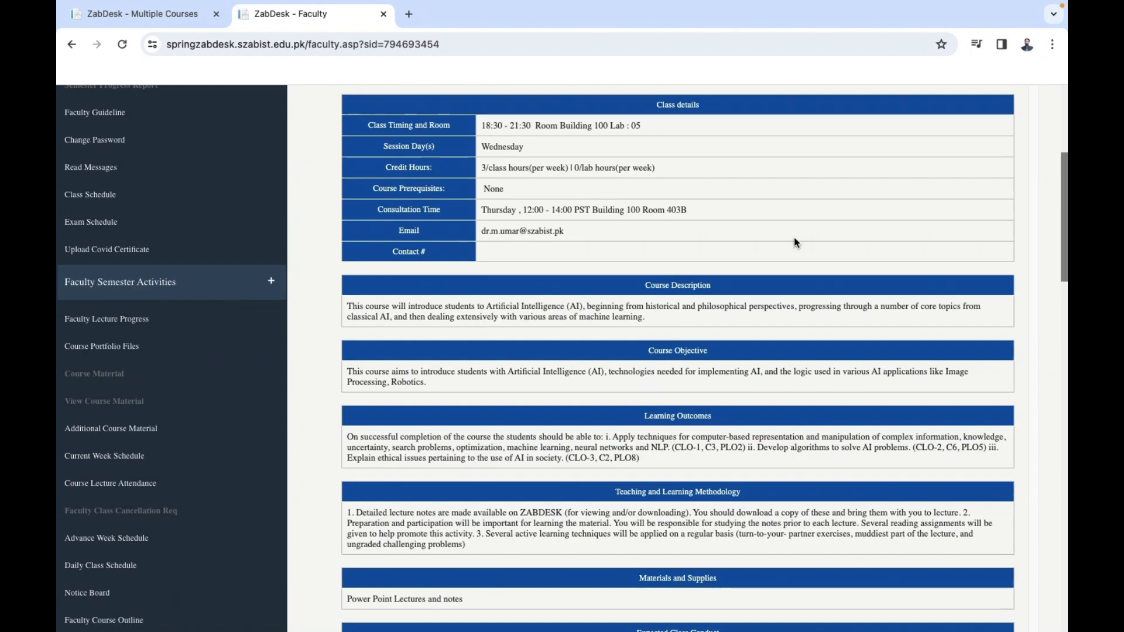
Record lecture 1 as held on 02/14/2024 and submit its progress entry.
{"action": "left_click", "coordinate": [88, 322]}
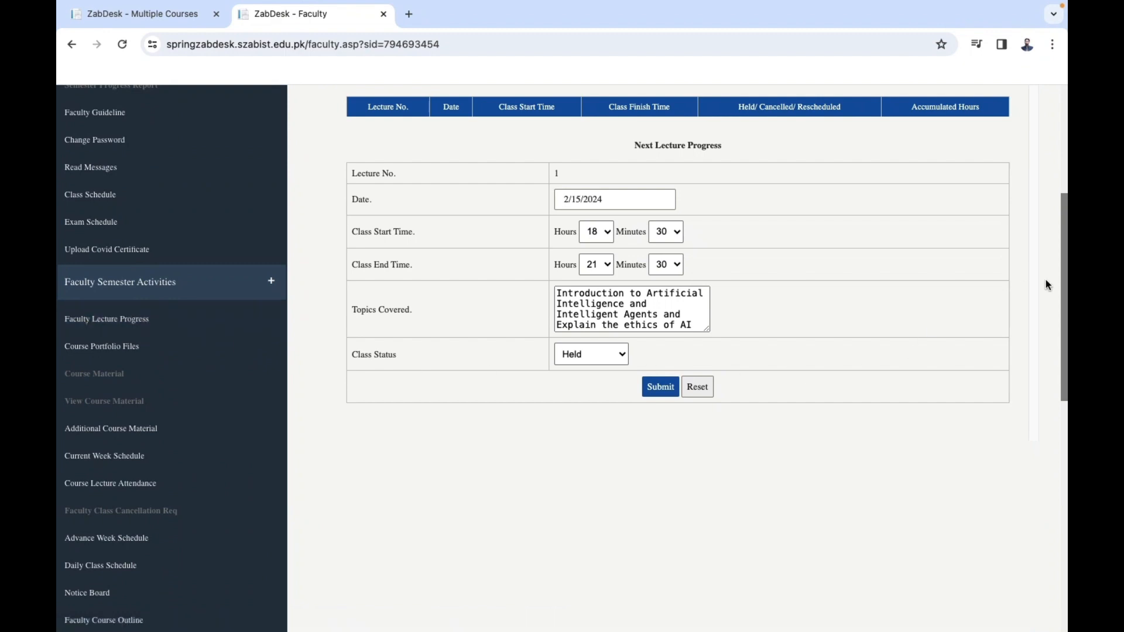
{"action": "scroll", "coordinate": [789, 344], "scroll_direction": "up", "scroll_amount": 3}
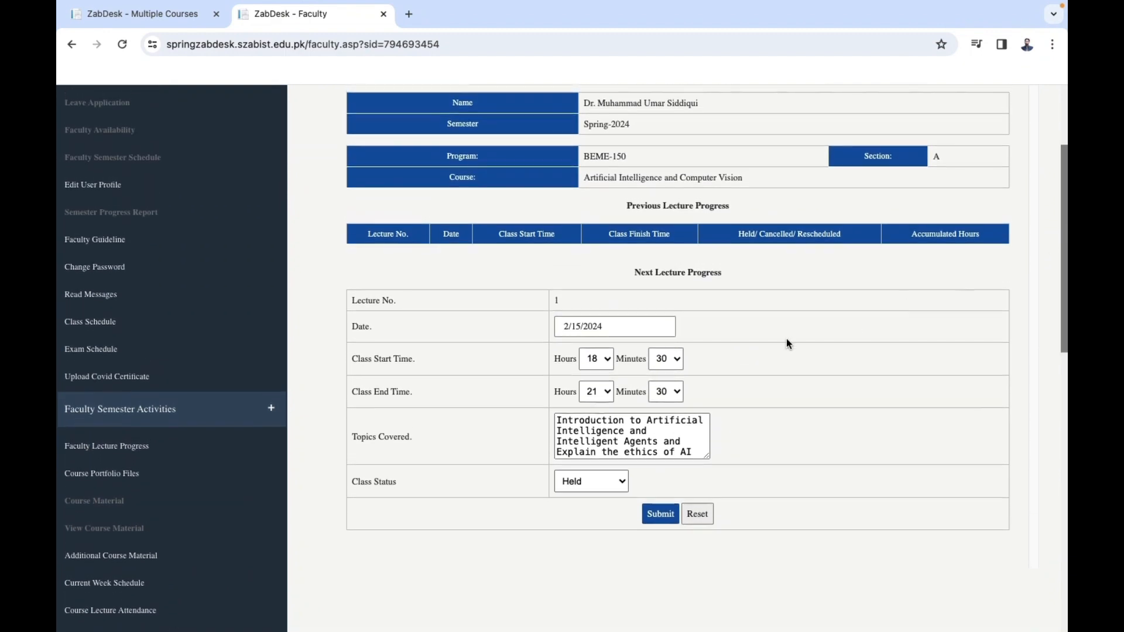
{"action": "left_click", "coordinate": [598, 333]}
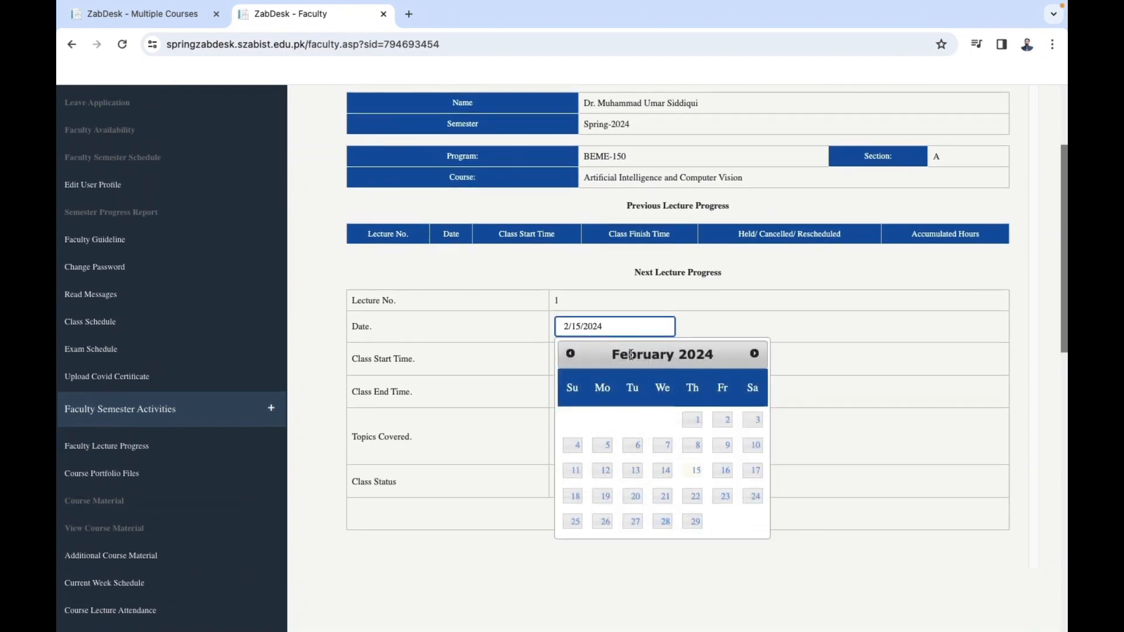
{"action": "left_click", "coordinate": [665, 471]}
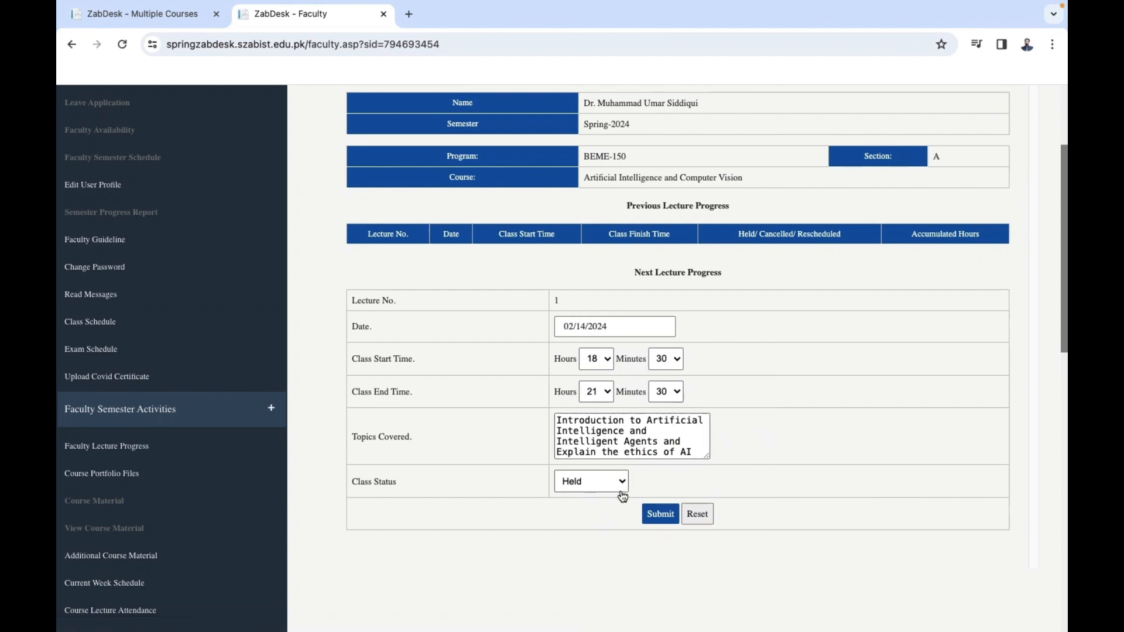
{"action": "left_click", "coordinate": [655, 518]}
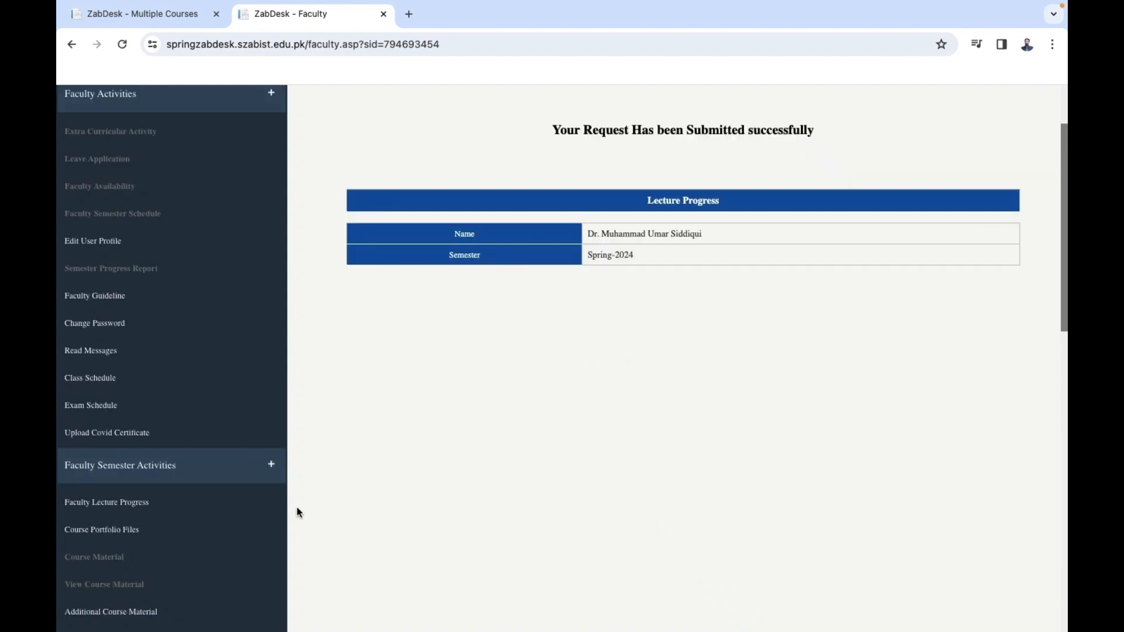
Reload Faculty Lecture Progress to confirm lecture 1 is Held with 3:0 hours.
{"action": "left_click", "coordinate": [99, 505]}
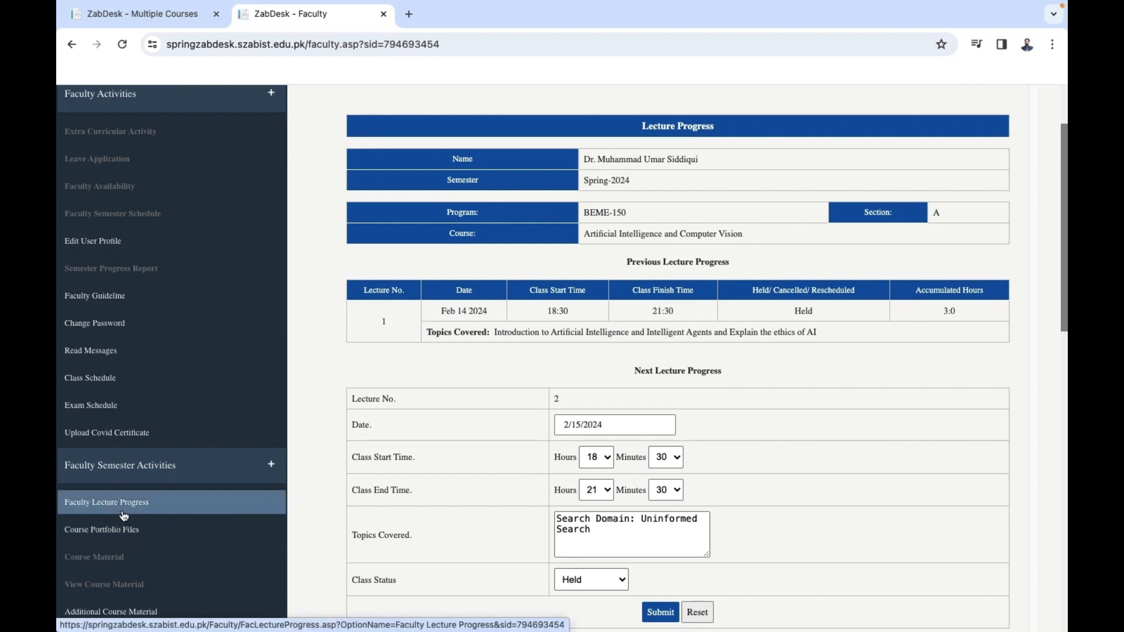
{"action": "left_click_drag", "start_coordinate": [1065, 225], "coordinate": [1025, 301]}
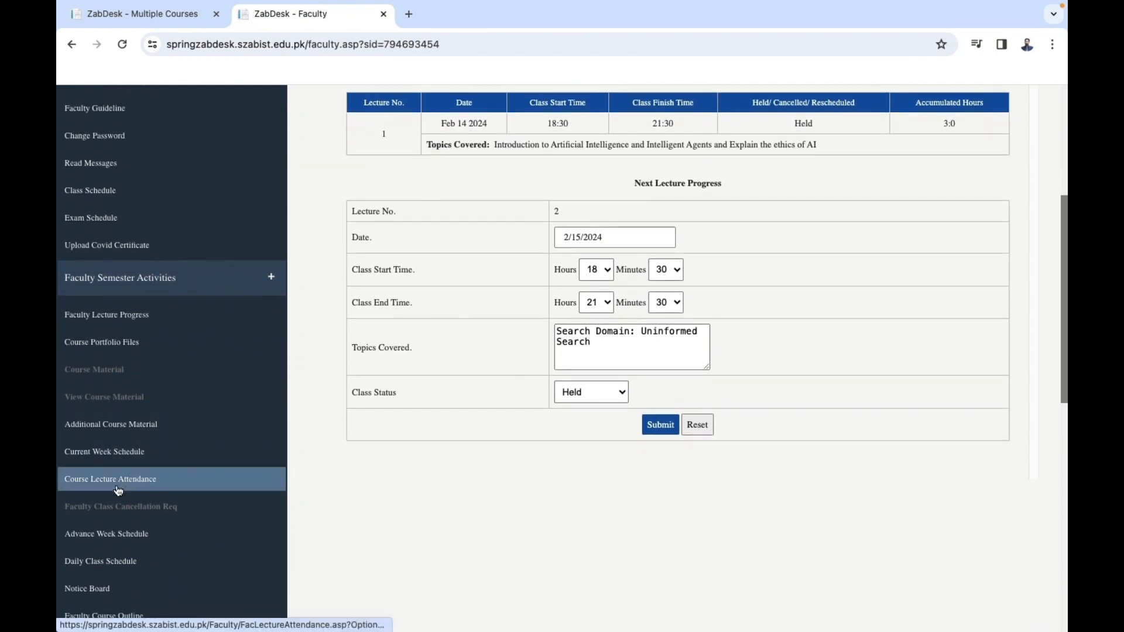
Mark all 14 students Present for lecture 1 on Feb 14 2024 and post the attendance.
{"action": "left_click", "coordinate": [118, 491]}
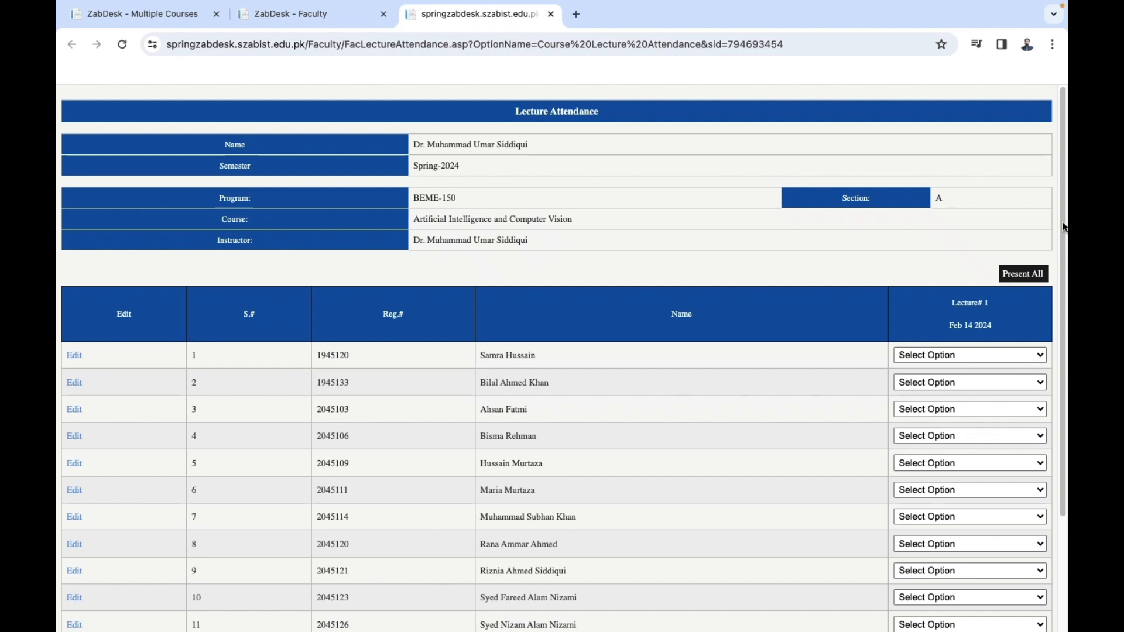
{"action": "left_click_drag", "start_coordinate": [1065, 227], "coordinate": [1065, 342]}
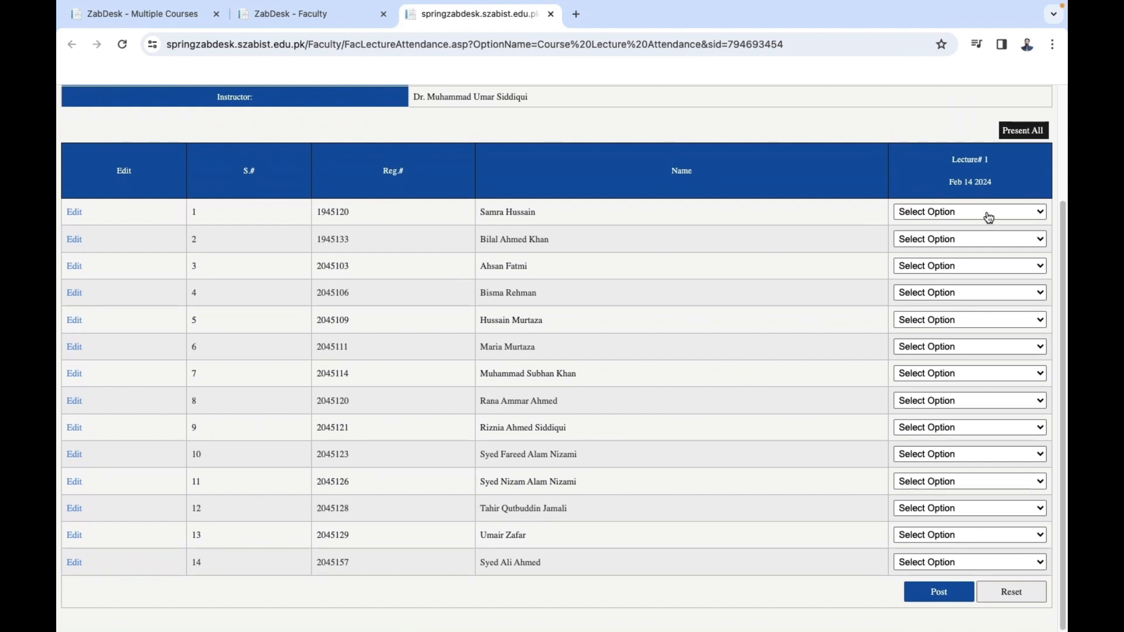
{"action": "left_click", "coordinate": [1025, 136]}
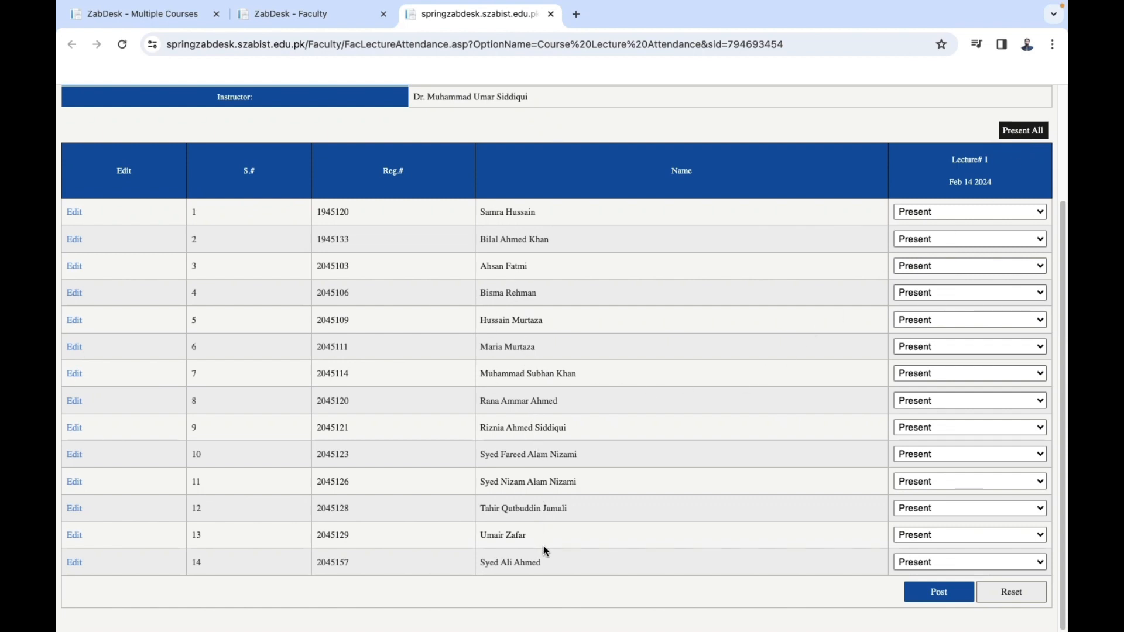
{"action": "left_click", "coordinate": [946, 351]}
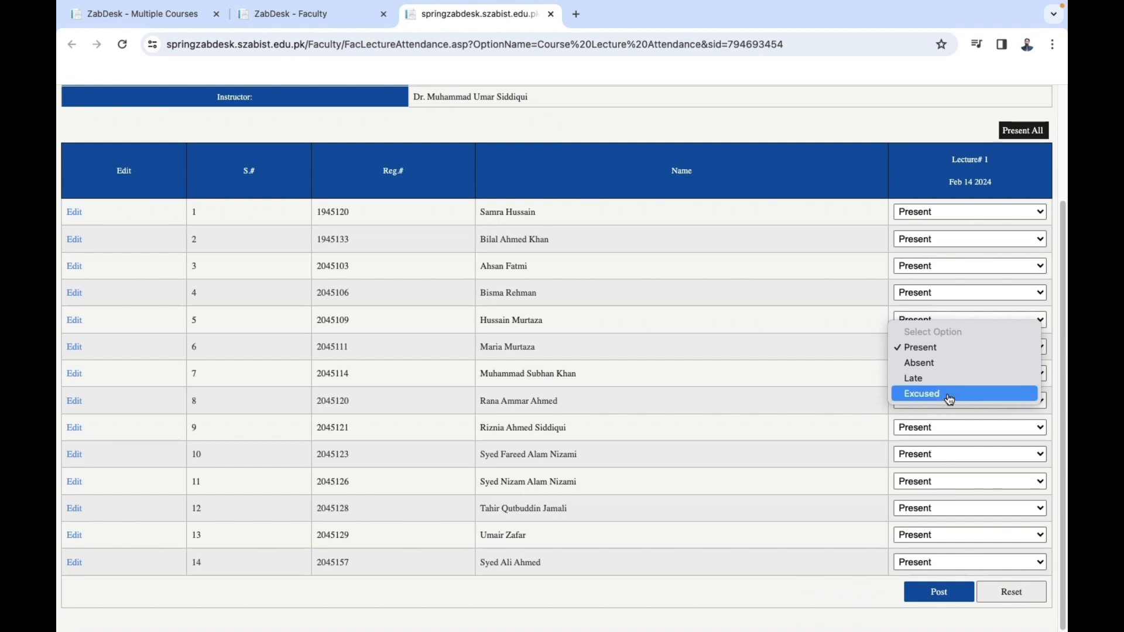
{"action": "left_click", "coordinate": [758, 619]}
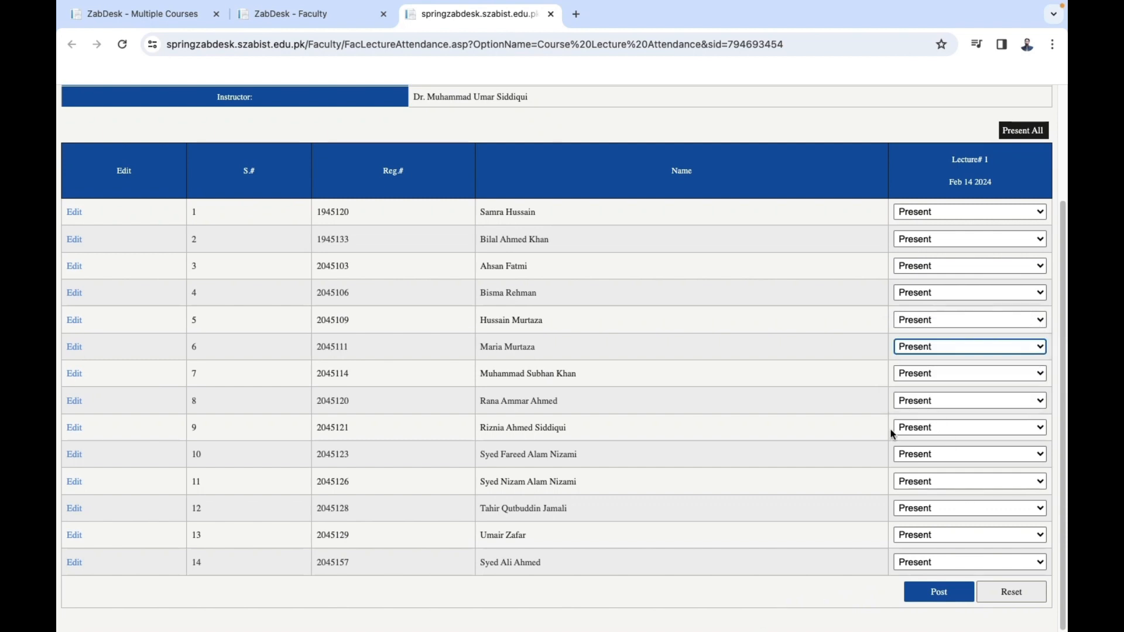
{"action": "left_click", "coordinate": [943, 600]}
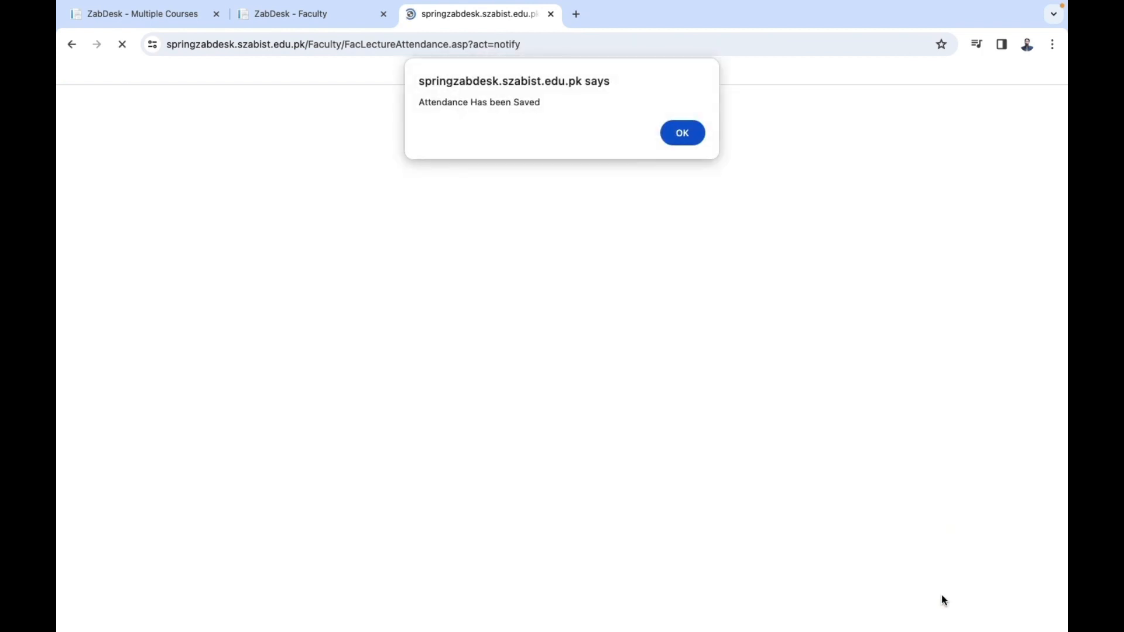
Dismiss the save confirmation, close the attendance tab and look over the lecture progress page.
{"action": "left_click", "coordinate": [682, 134]}
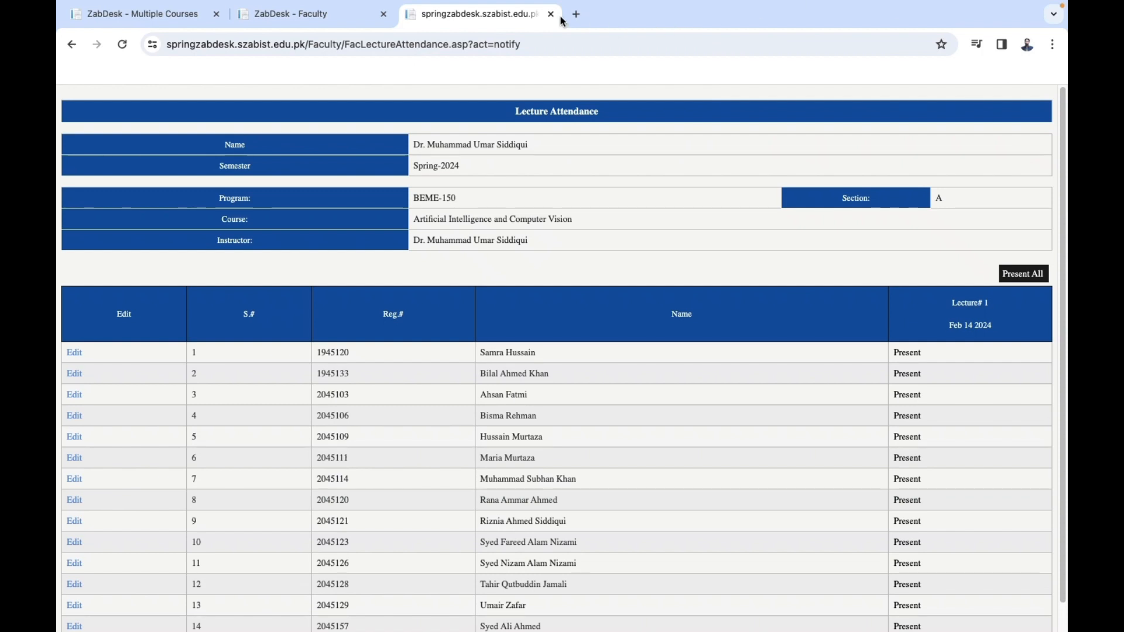
{"action": "left_click", "coordinate": [552, 14]}
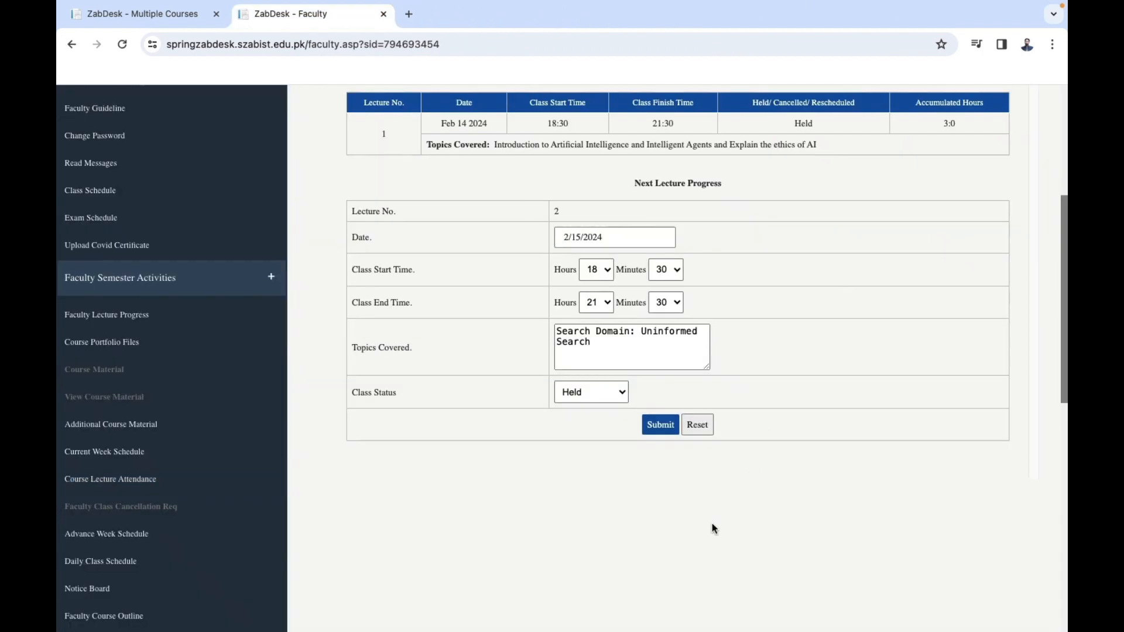
{"action": "left_click_drag", "start_coordinate": [1064, 329], "coordinate": [1061, 380]}
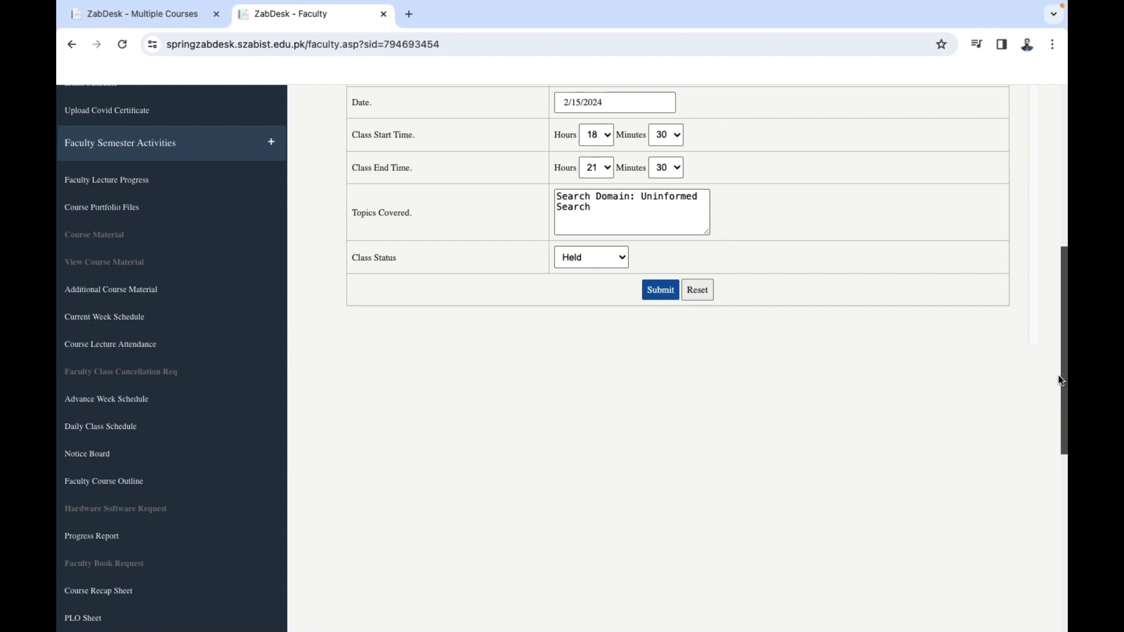
{"action": "left_click_drag", "start_coordinate": [1061, 381], "coordinate": [1029, 469]}
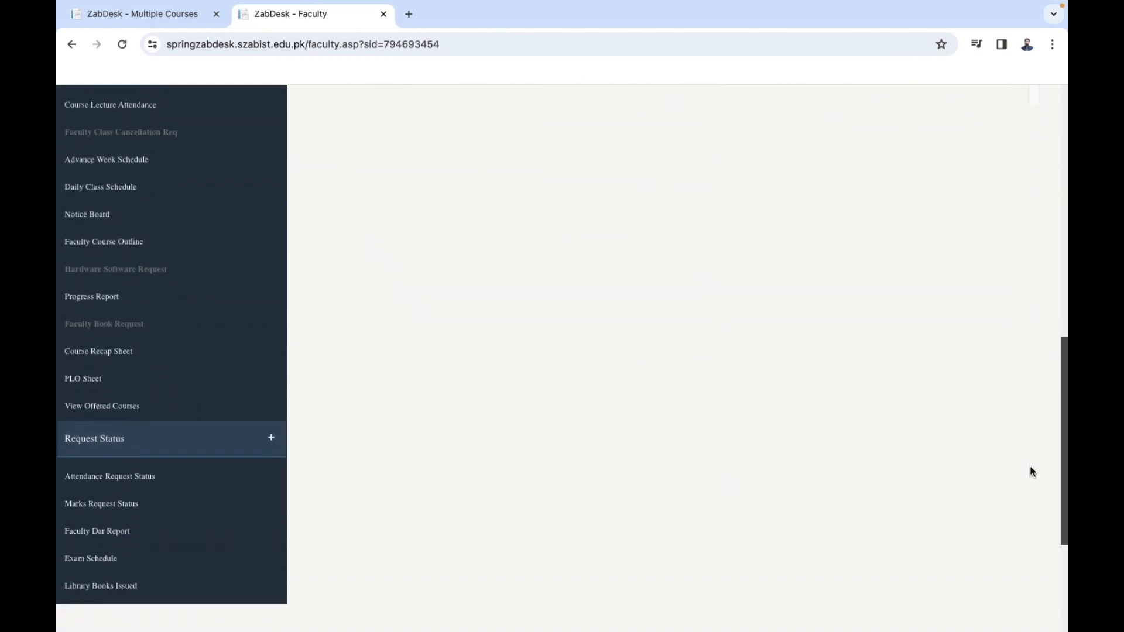
Load the Quiz-1 recap sheet for BEME 150 A's ME4721 course, review it, then go back.
{"action": "left_click", "coordinate": [73, 353]}
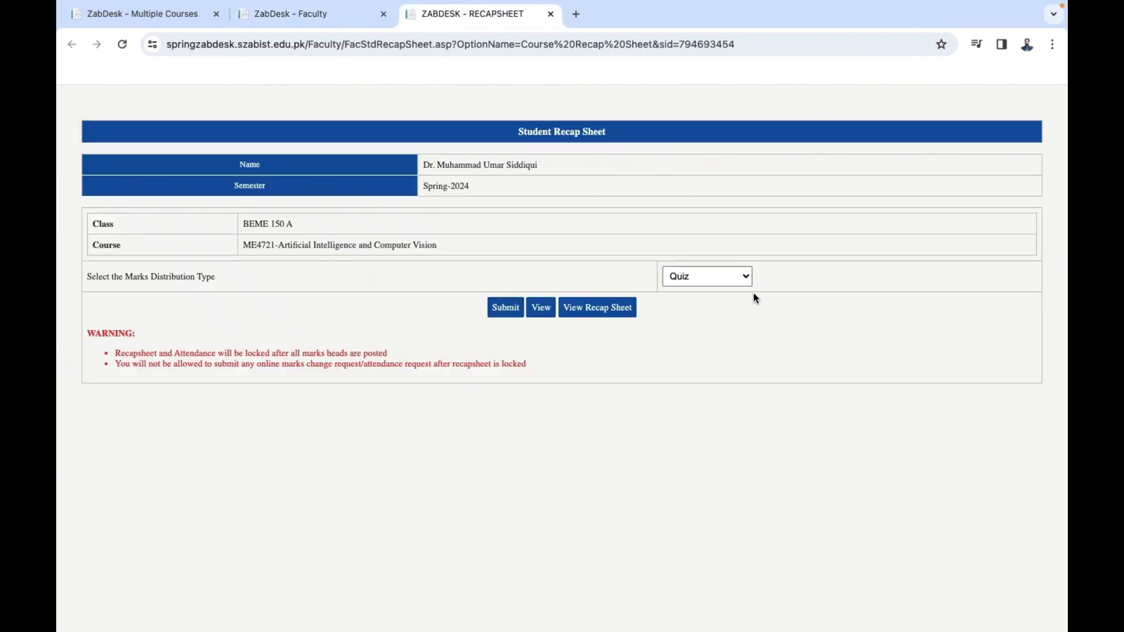
{"action": "left_click", "coordinate": [739, 277]}
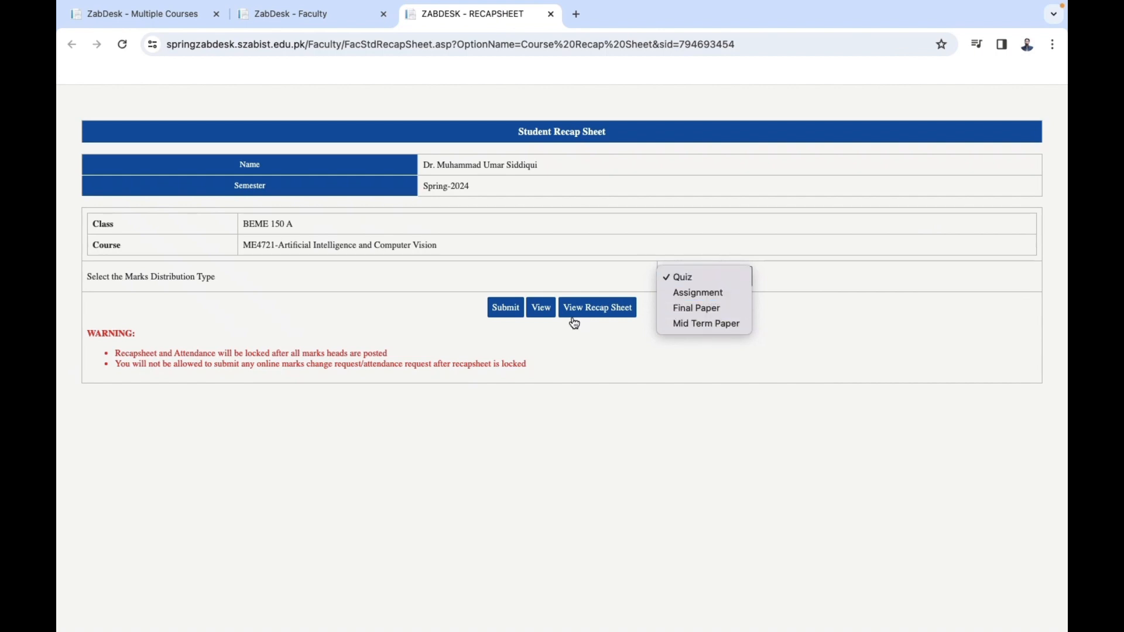
{"action": "left_click", "coordinate": [695, 285]}
{"action": "left_click", "coordinate": [506, 321]}
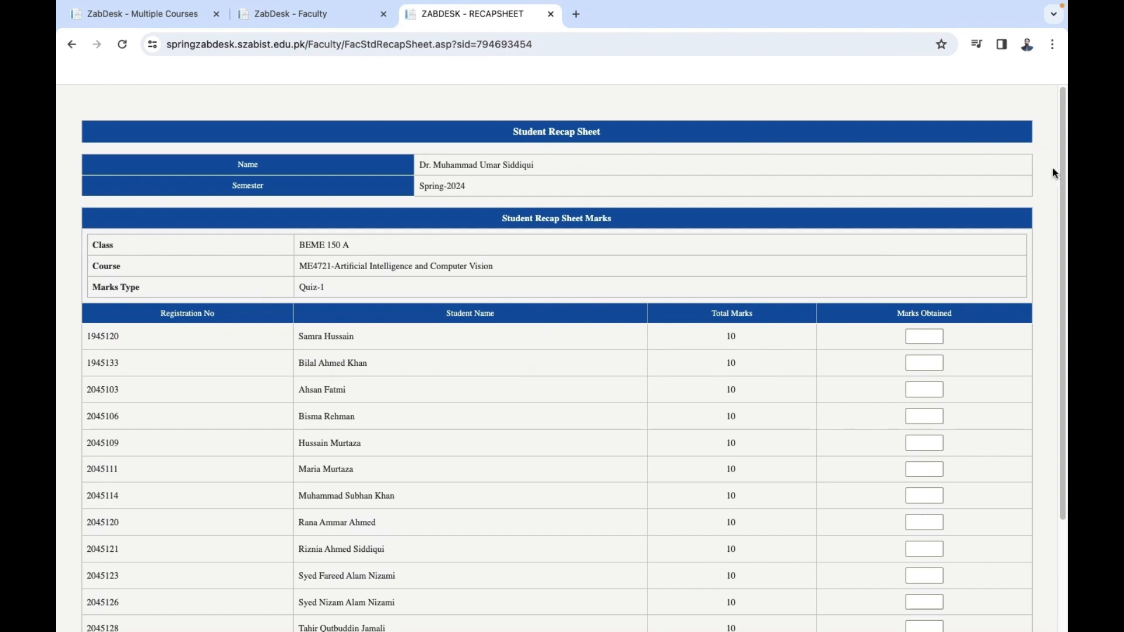
{"action": "left_click_drag", "start_coordinate": [1062, 169], "coordinate": [1058, 273]}
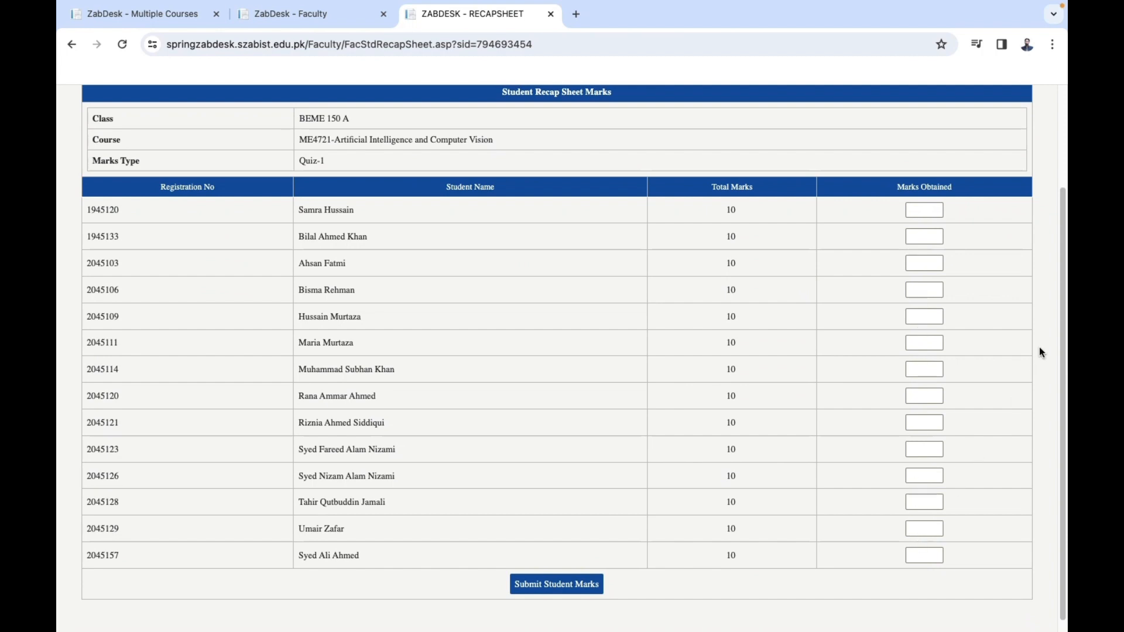
{"action": "left_click_drag", "start_coordinate": [1060, 292], "coordinate": [1066, 243]}
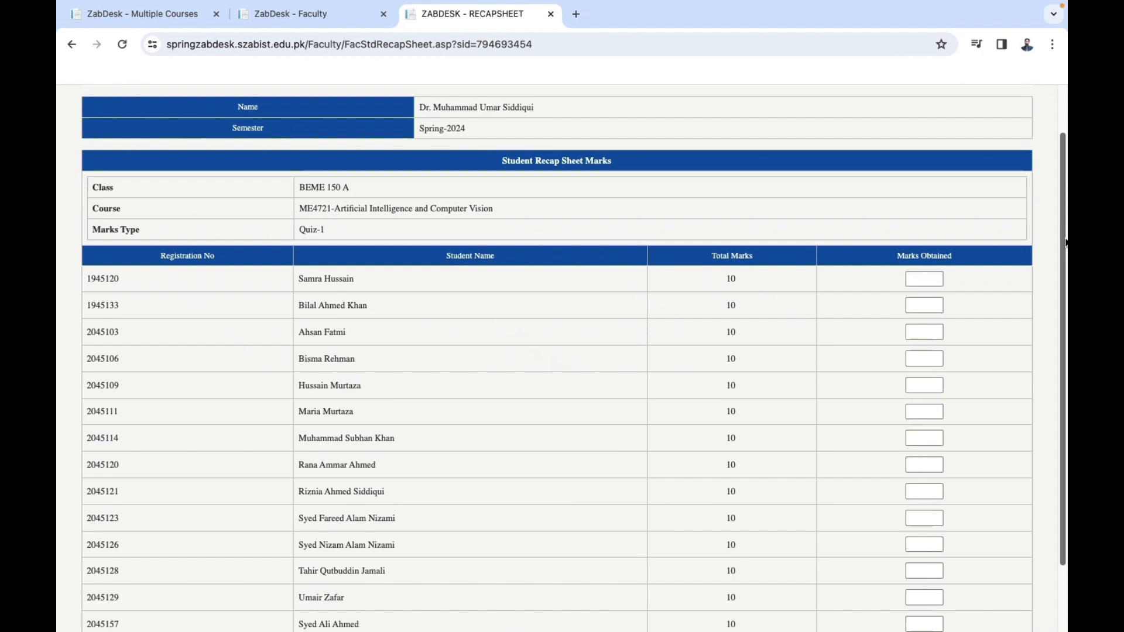
{"action": "left_click", "coordinate": [70, 47]}
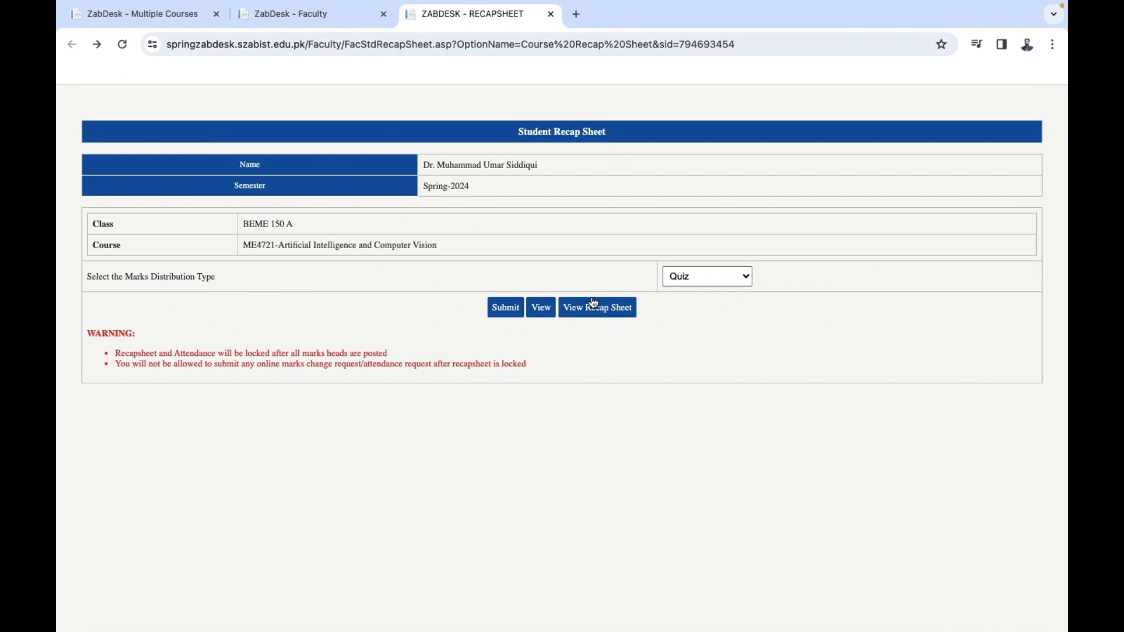
{"action": "left_click", "coordinate": [592, 314]}
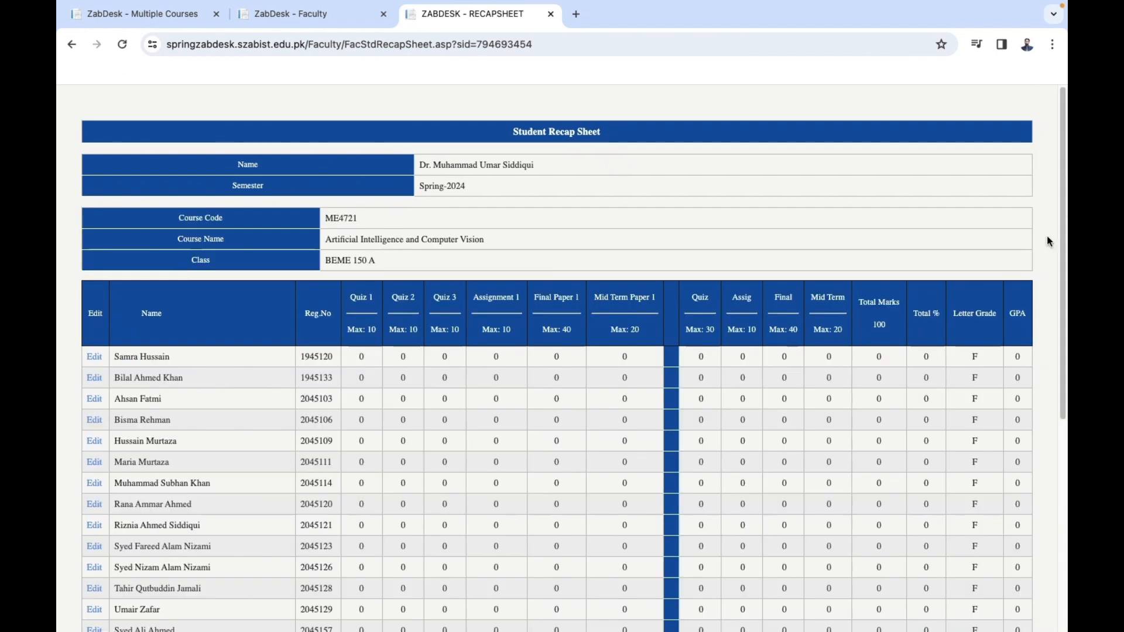
{"action": "scroll", "coordinate": [1065, 187], "scroll_direction": "down", "scroll_amount": 2}
{"action": "scroll", "coordinate": [1066, 187], "scroll_direction": "down", "scroll_amount": 2}
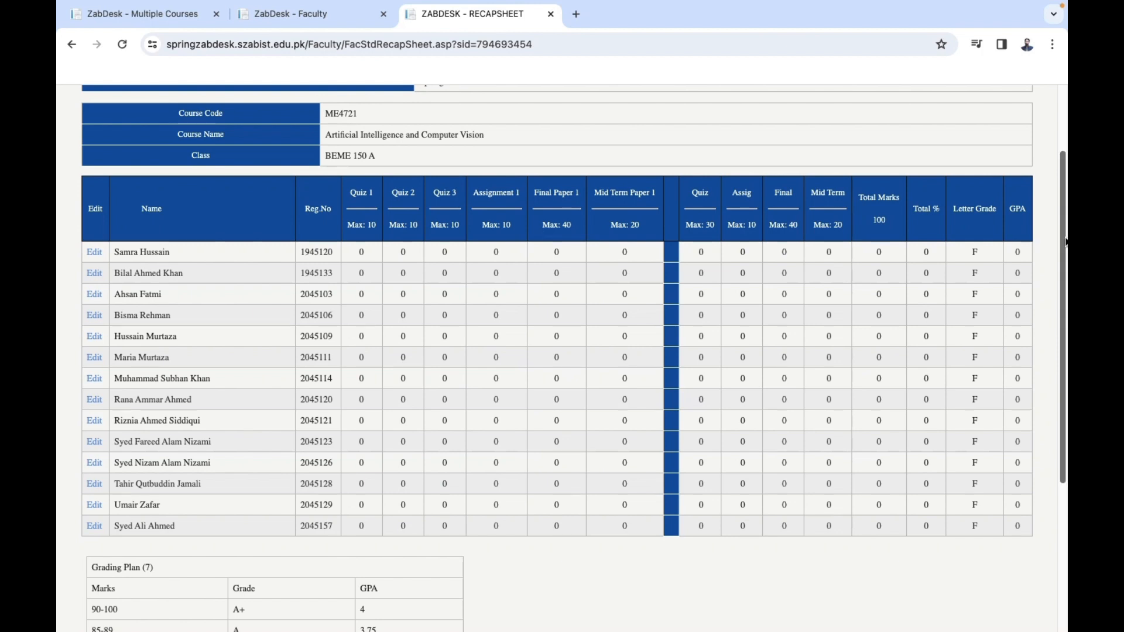
{"action": "scroll", "coordinate": [1066, 279], "scroll_direction": "down", "scroll_amount": 2}
{"action": "left_click_drag", "start_coordinate": [1066, 279], "coordinate": [1066, 407]}
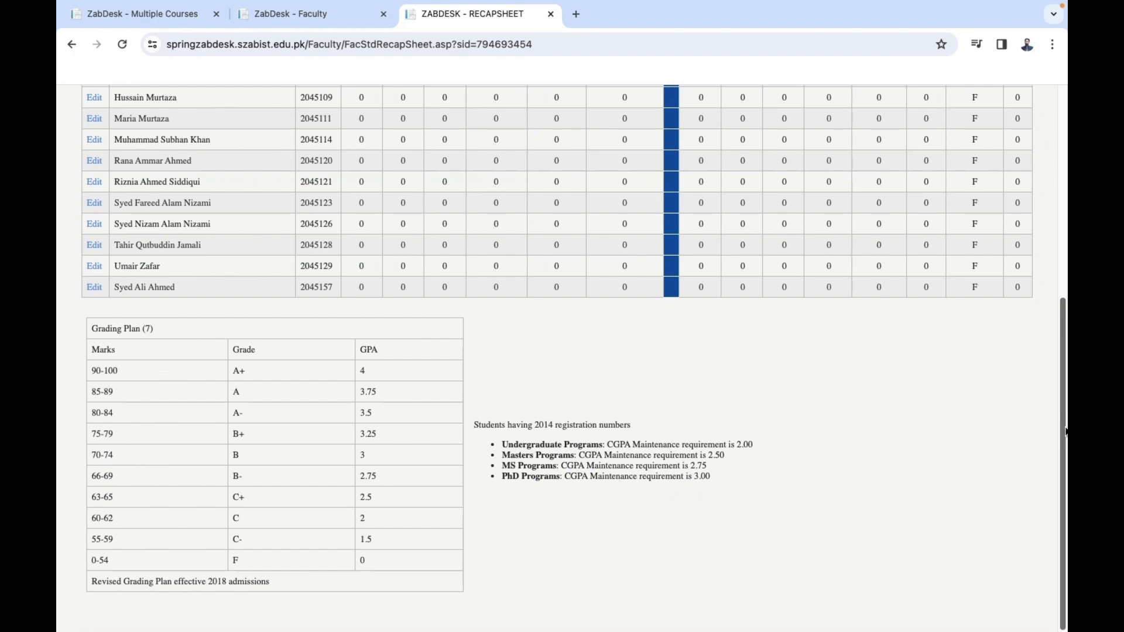
{"action": "left_click_drag", "start_coordinate": [1066, 432], "coordinate": [1067, 232]}
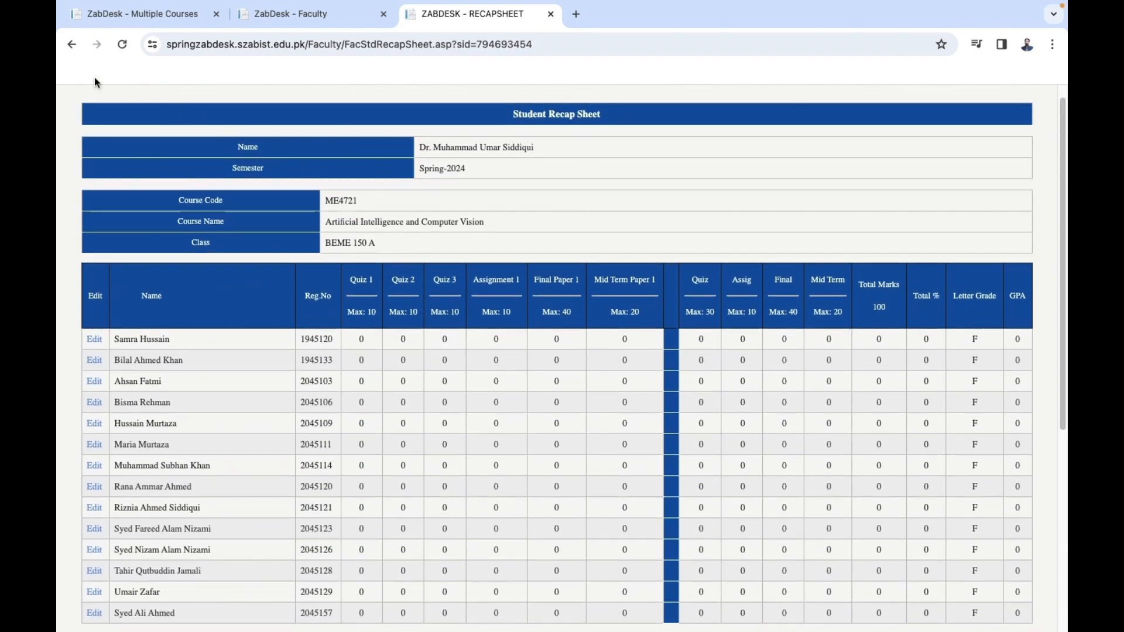
{"action": "left_click", "coordinate": [71, 45]}
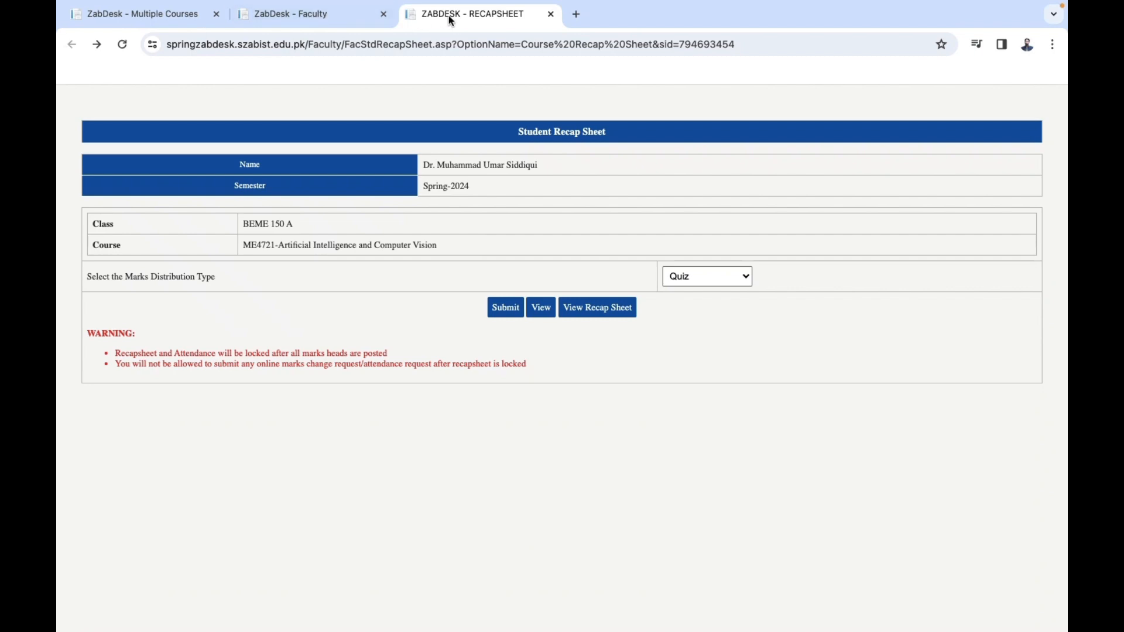
Close the recap sheet tab, recheck Quiz in Course Recap Sheet, and open ME4721's PLO Sheet.
{"action": "left_click", "coordinate": [552, 17]}
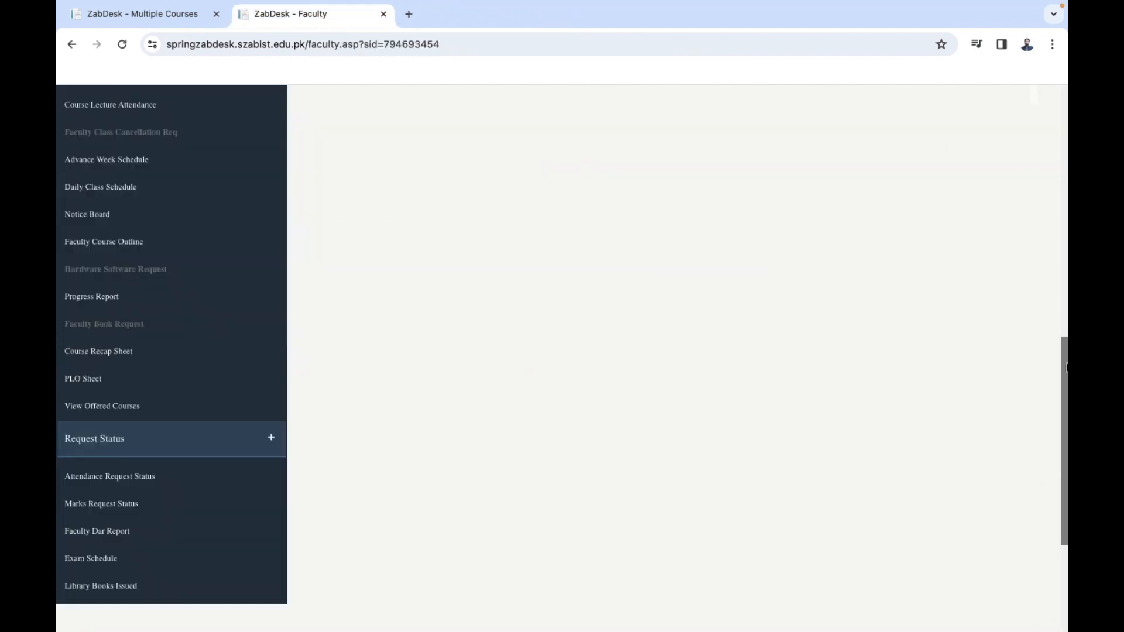
{"action": "left_click_drag", "start_coordinate": [1066, 368], "coordinate": [1049, 334]}
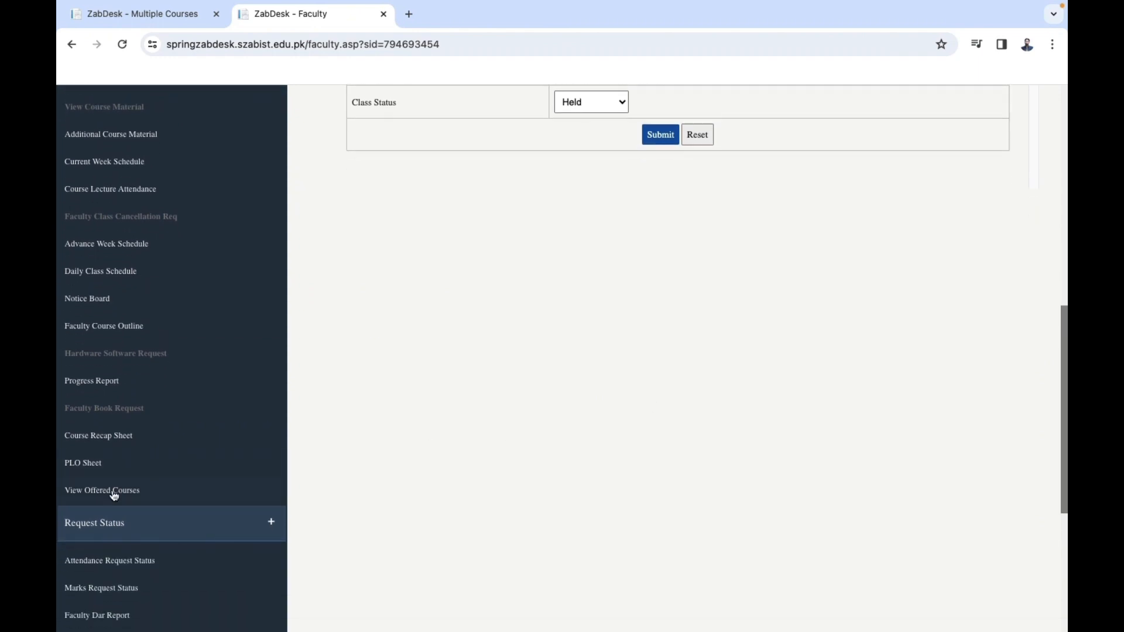
{"action": "left_click", "coordinate": [88, 436]}
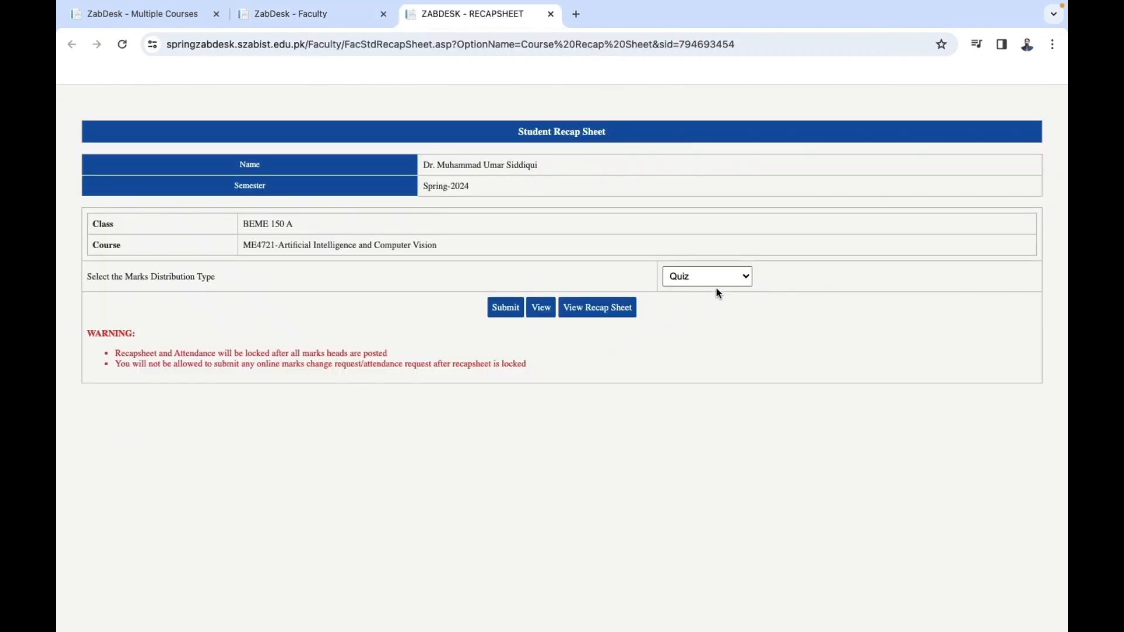
{"action": "left_click", "coordinate": [729, 286]}
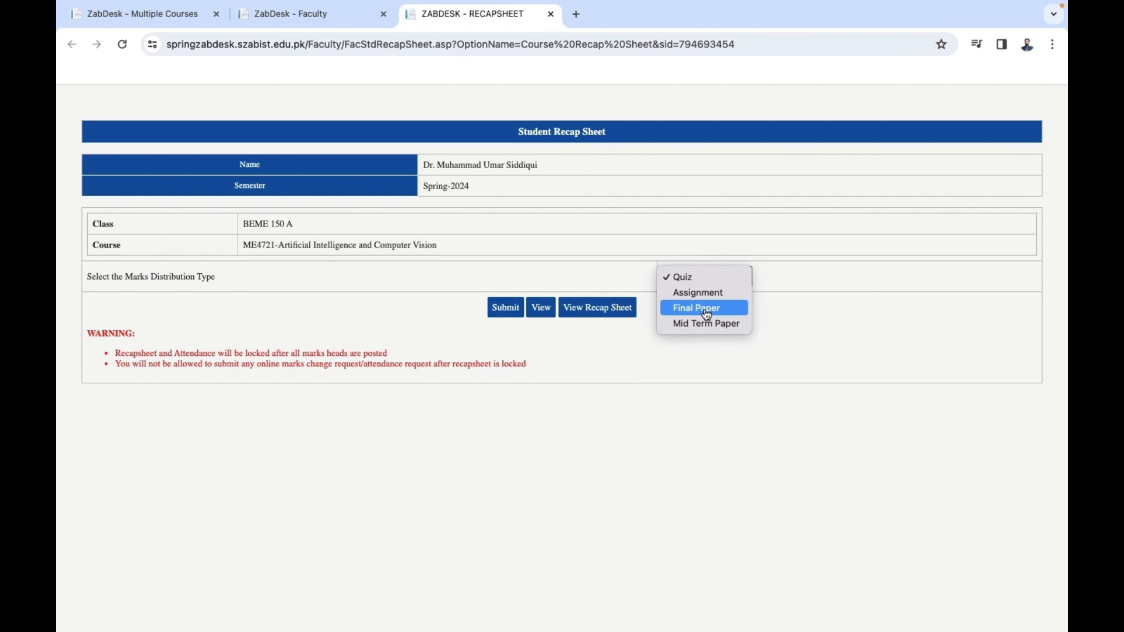
{"action": "left_click", "coordinate": [675, 414]}
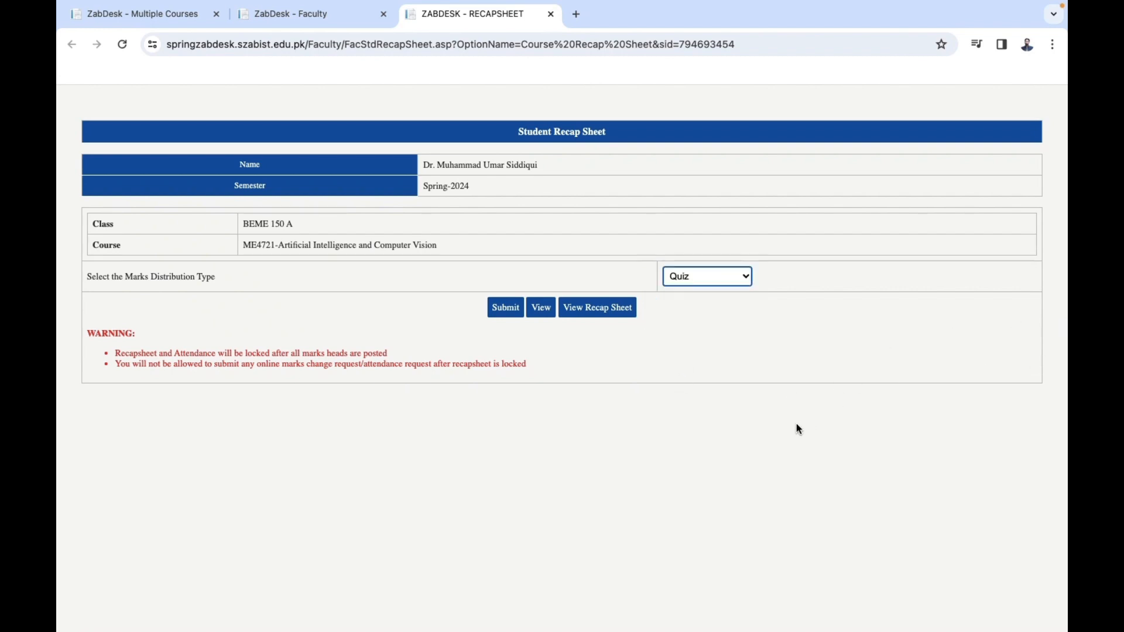
{"action": "left_click", "coordinate": [552, 14]}
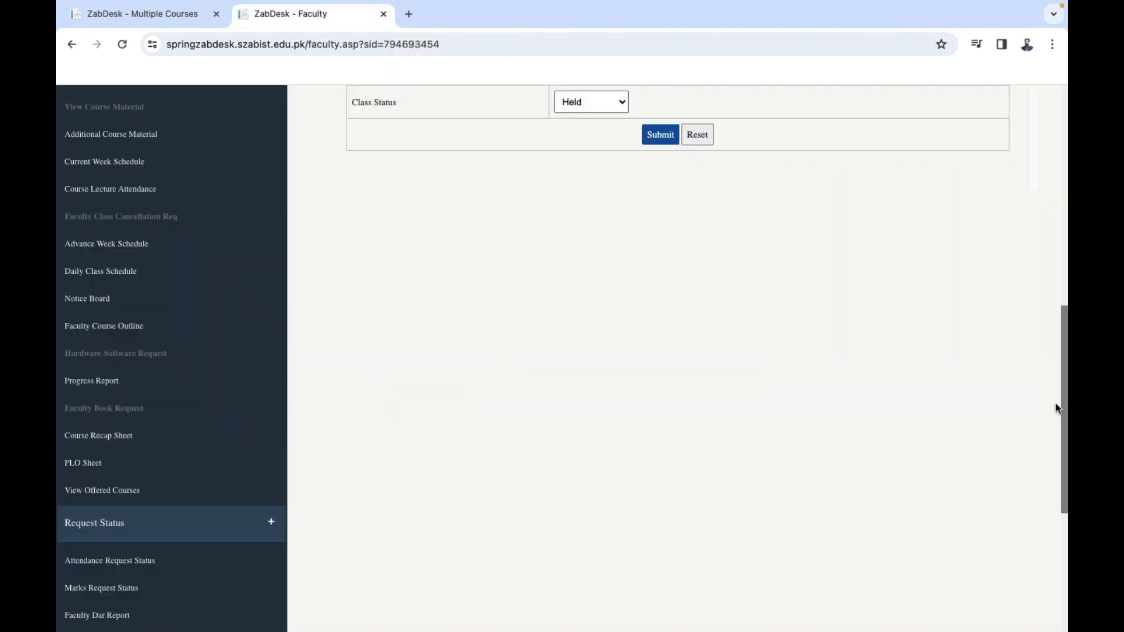
{"action": "left_click", "coordinate": [107, 476]}
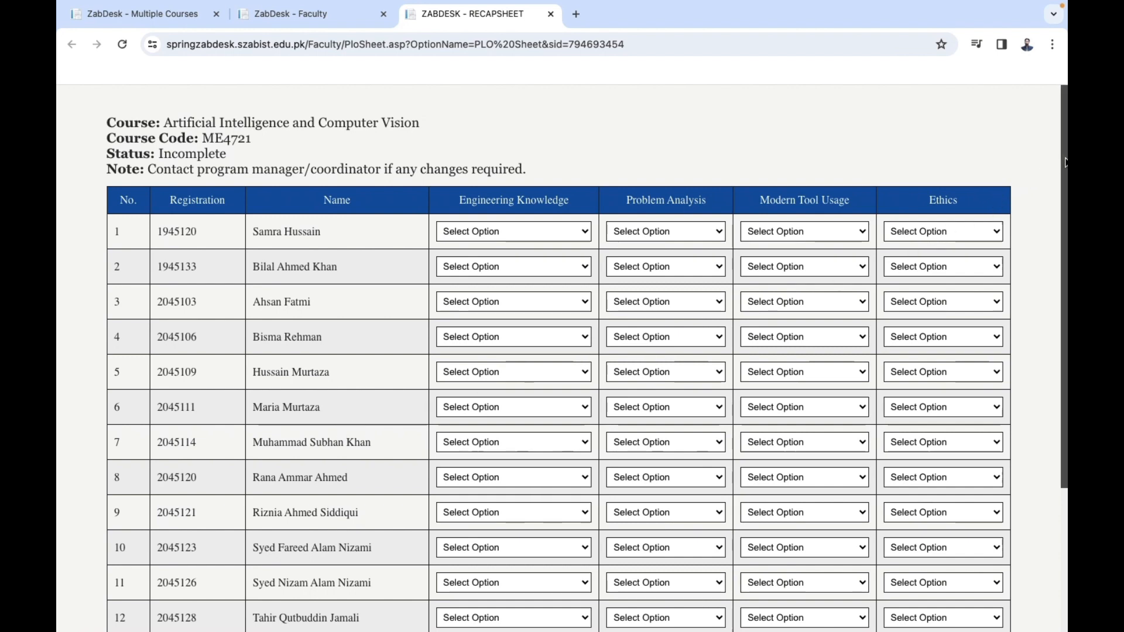
{"action": "mouse_move", "coordinate": [1066, 162]}
{"action": "left_mouse_down"}
{"action": "mouse_move", "coordinate": [1066, 306]}
{"action": "mouse_move", "coordinate": [1066, 179]}
{"action": "left_mouse_up"}
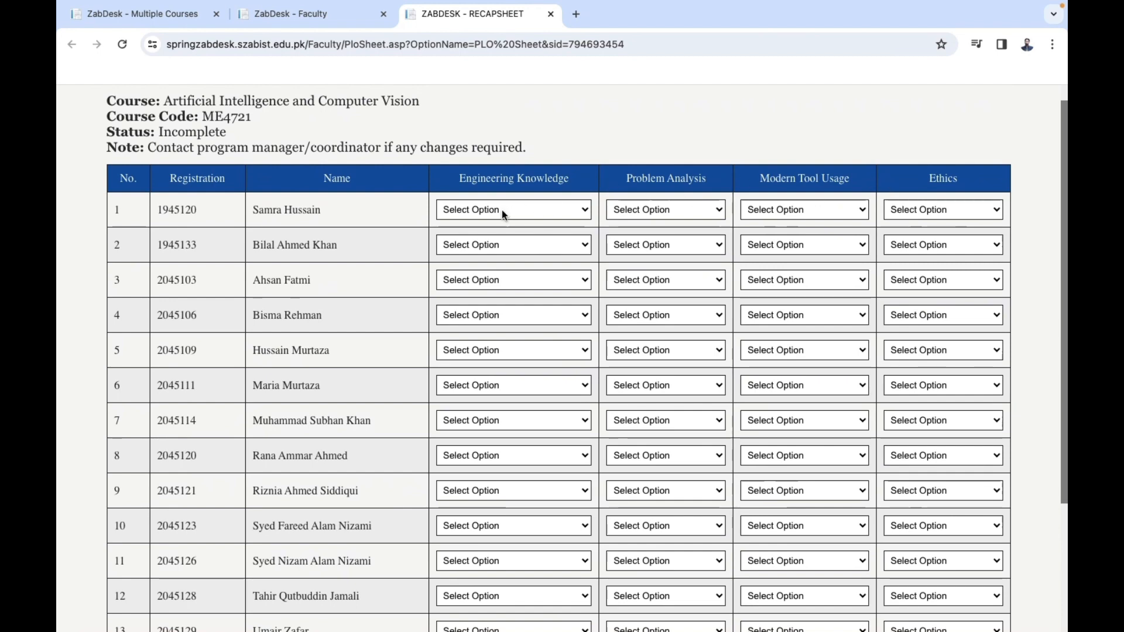
{"action": "left_click", "coordinate": [531, 208]}
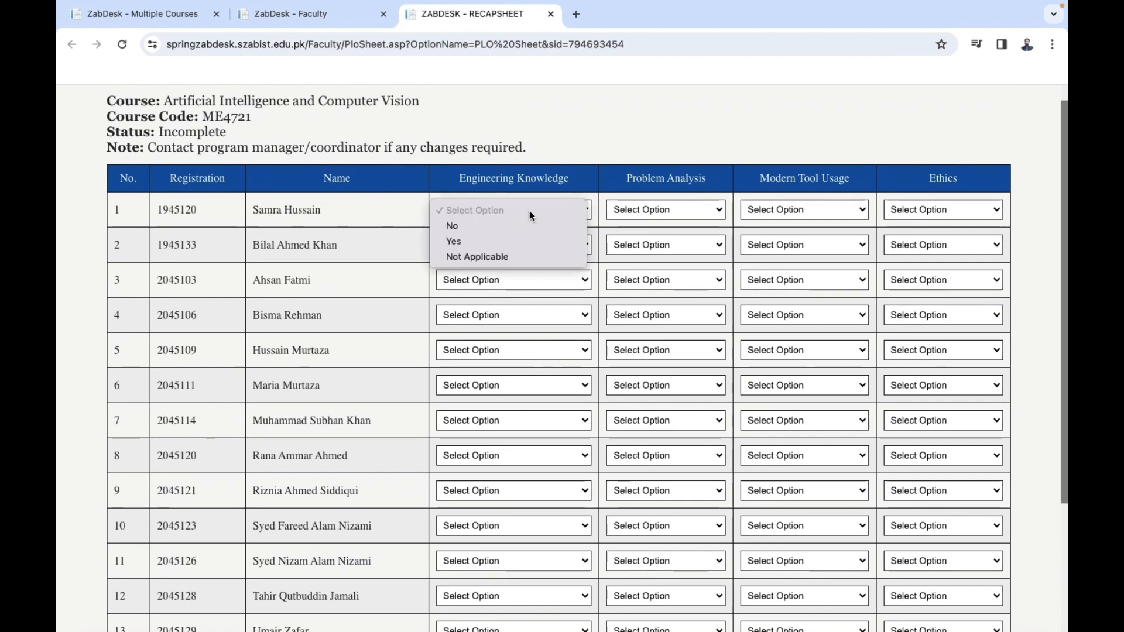
{"action": "left_click", "coordinate": [639, 364]}
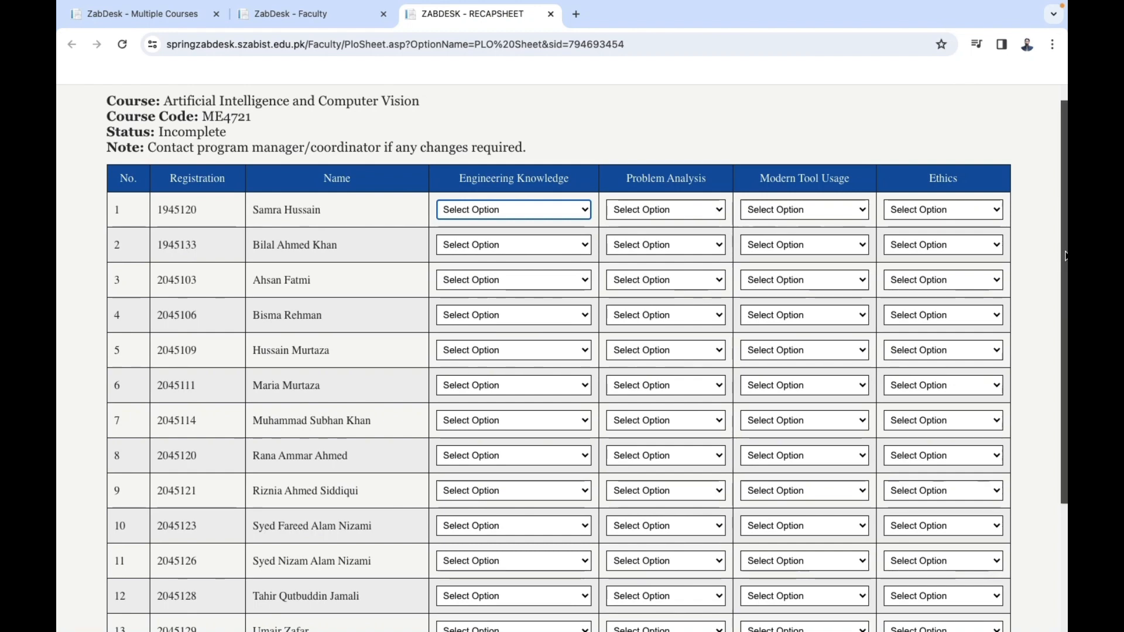
{"action": "scroll", "coordinate": [1066, 333], "scroll_direction": "down", "scroll_amount": 3}
{"action": "scroll", "coordinate": [1065, 332], "scroll_direction": "down", "scroll_amount": 3}
{"action": "scroll", "coordinate": [672, 261], "scroll_direction": "up", "scroll_amount": 5}
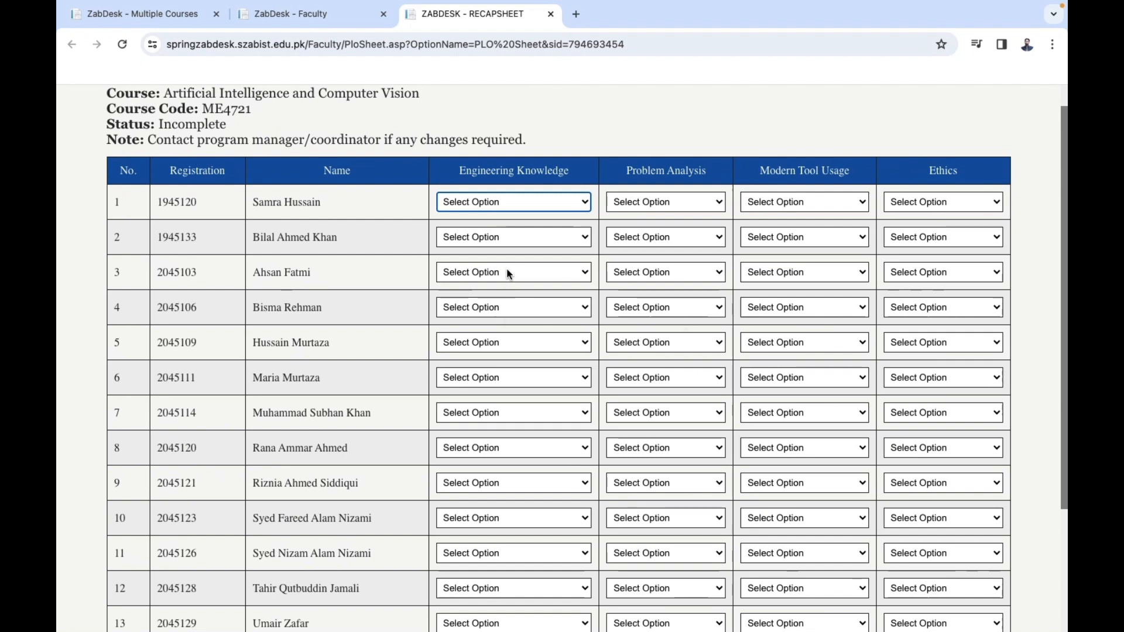
{"action": "mouse_move", "coordinate": [508, 272]}
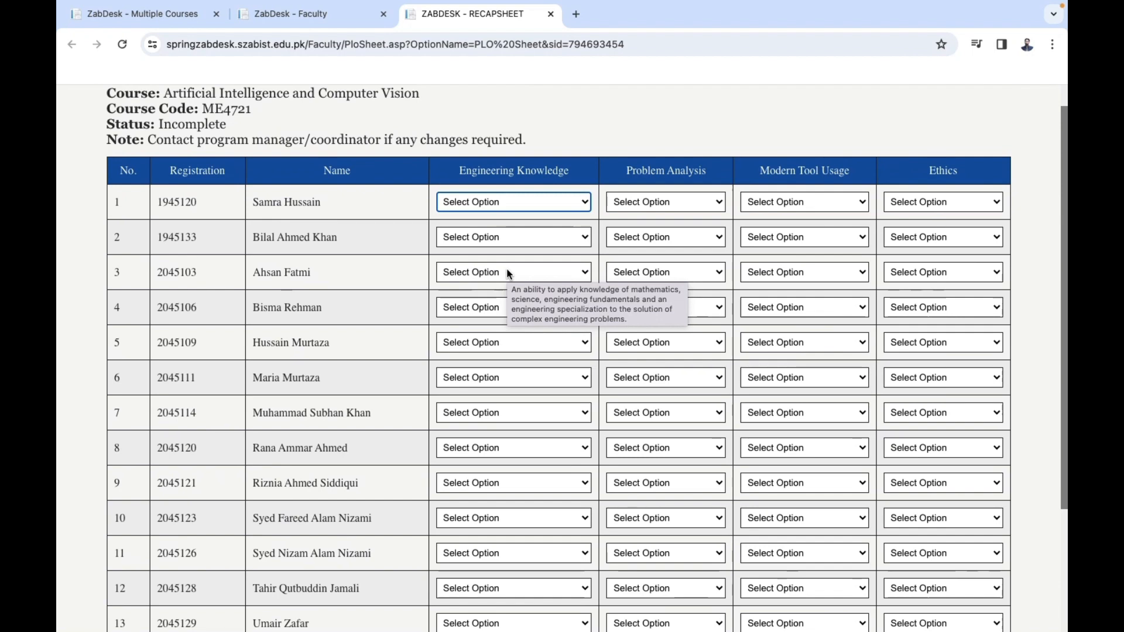
Close the PLO sheet tab and scroll back up to lecture 2's progress form.
{"action": "left_click", "coordinate": [551, 14]}
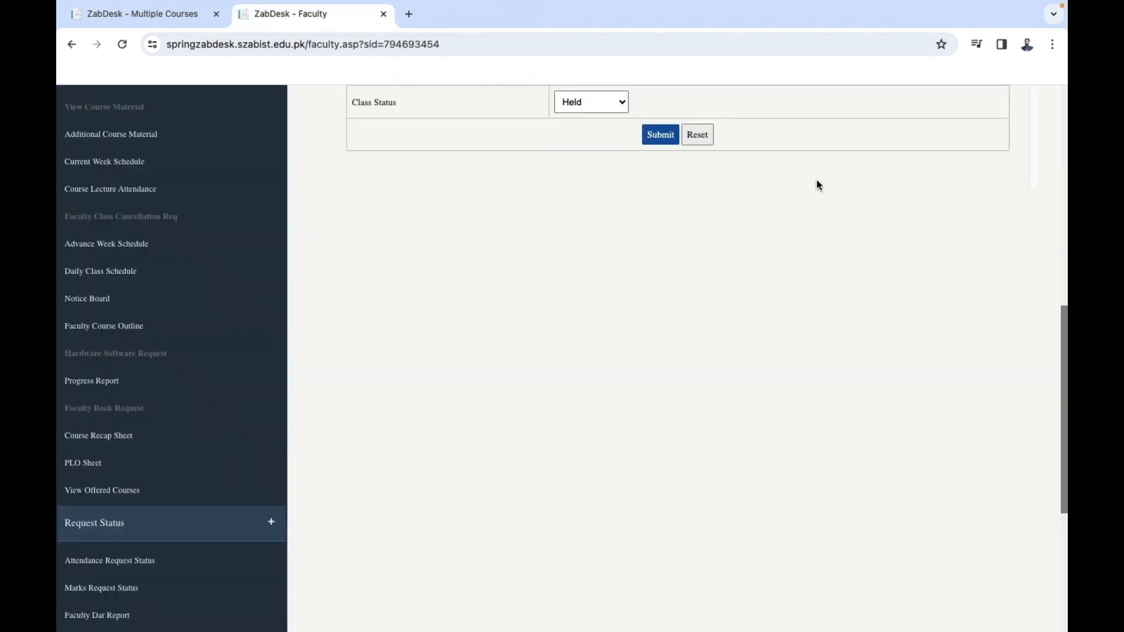
{"action": "scroll", "coordinate": [1066, 269], "scroll_direction": "up", "scroll_amount": 6}
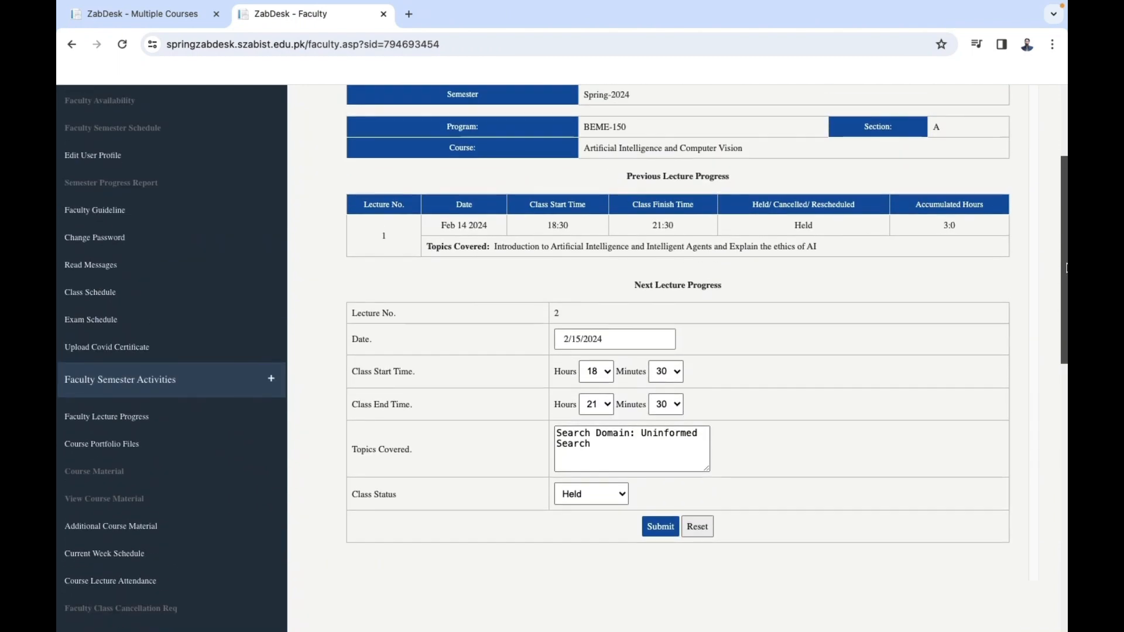
{"action": "scroll", "coordinate": [1066, 270], "scroll_direction": "up", "scroll_amount": 1}
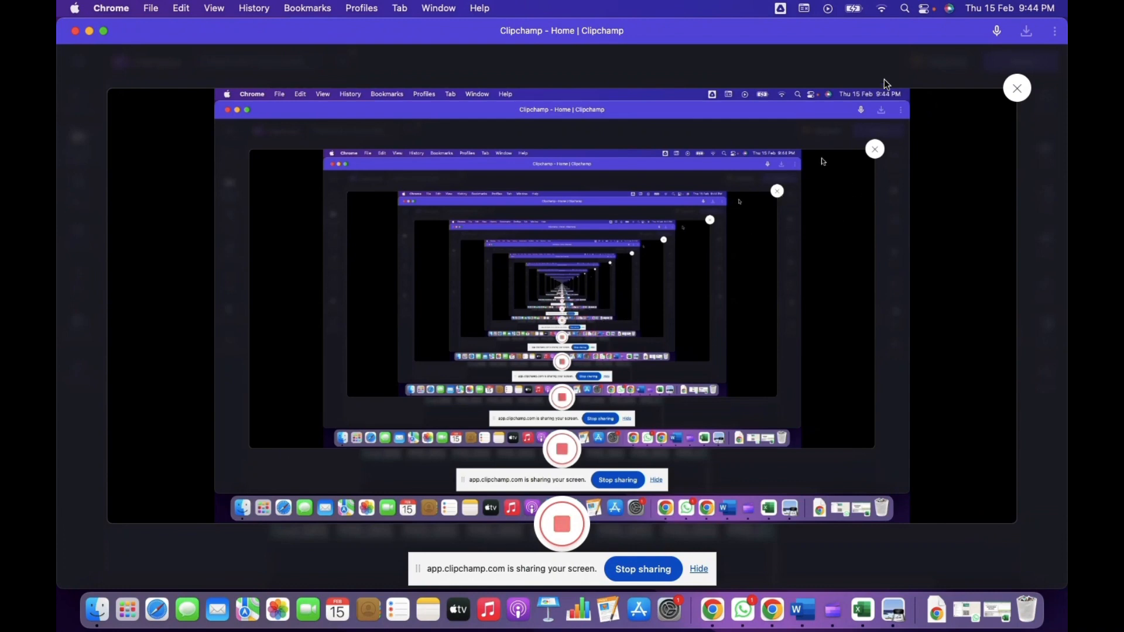
Minimize Clipchamp and bring the ME4721 Course Review Report forward in Preview, zoomed large.
{"action": "left_click", "coordinate": [90, 31]}
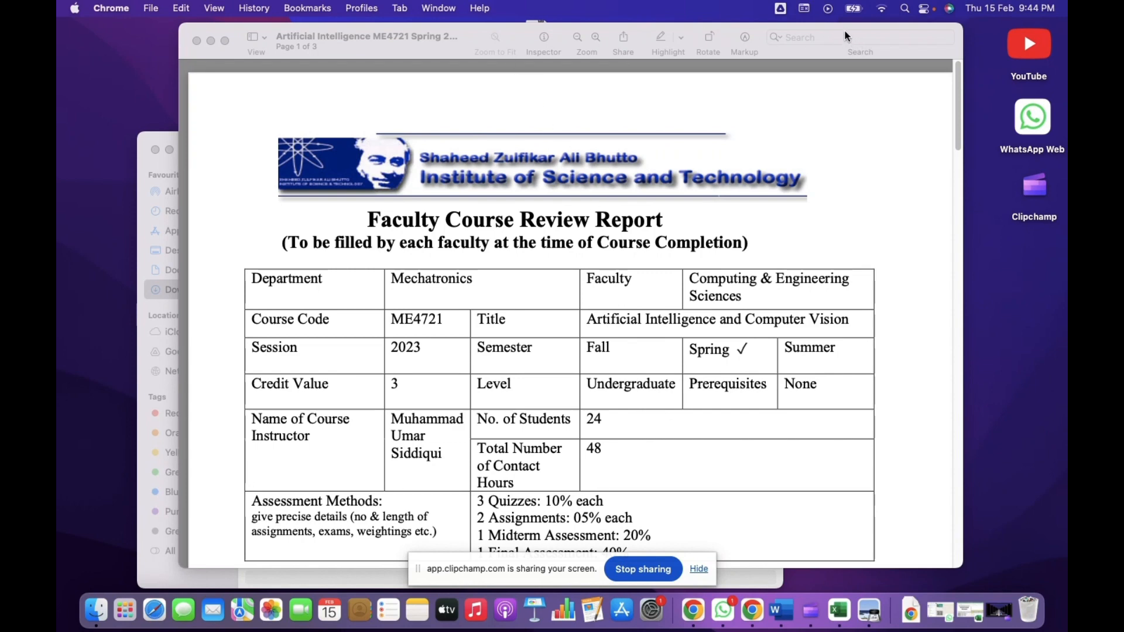
{"action": "left_click", "coordinate": [410, 50]}
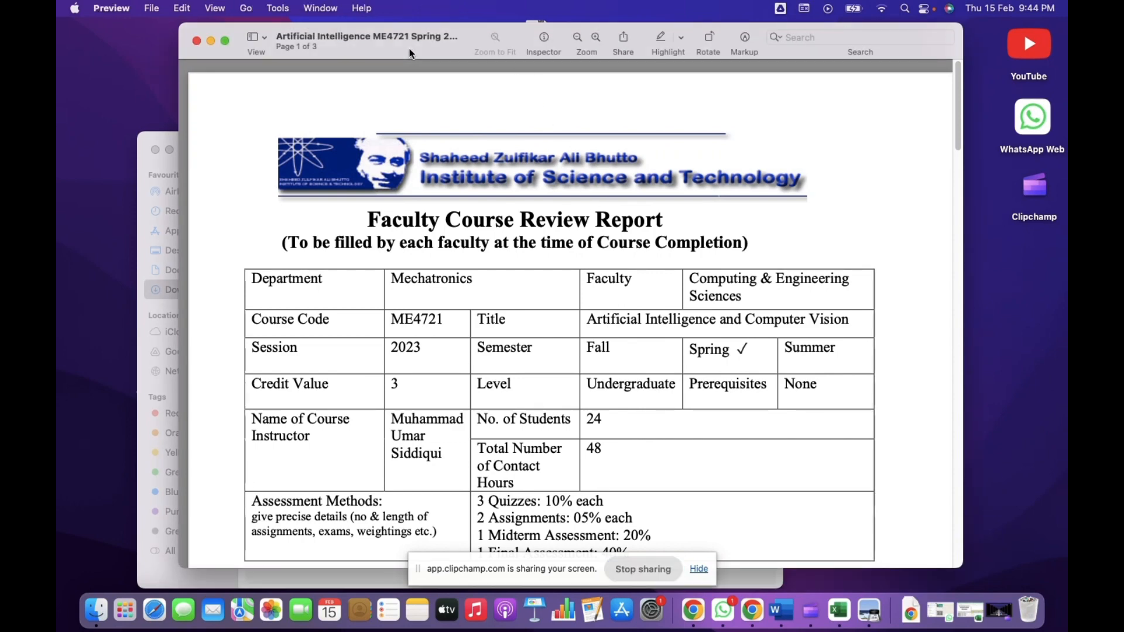
{"action": "double_click", "coordinate": [409, 48]}
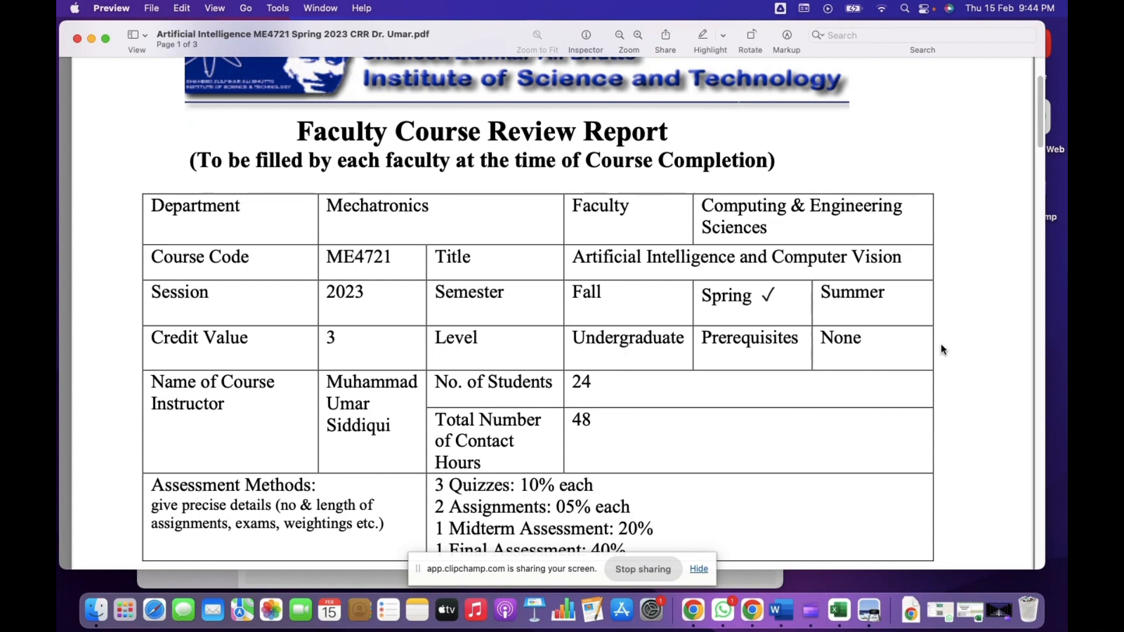
Highlight page 1's CLO attainment figures 95.83%, 100% and 95.83%, then scroll to page 2's PLO table.
{"action": "left_click_drag", "start_coordinate": [1035, 93], "coordinate": [1035, 115]}
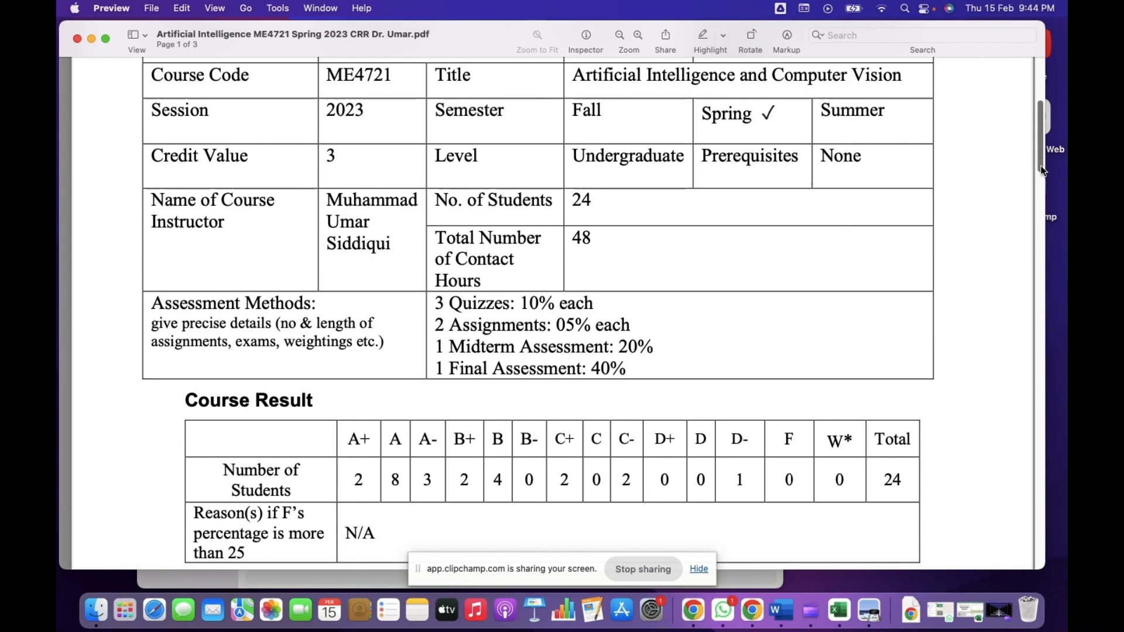
{"action": "left_click_drag", "start_coordinate": [1039, 162], "coordinate": [1037, 177]}
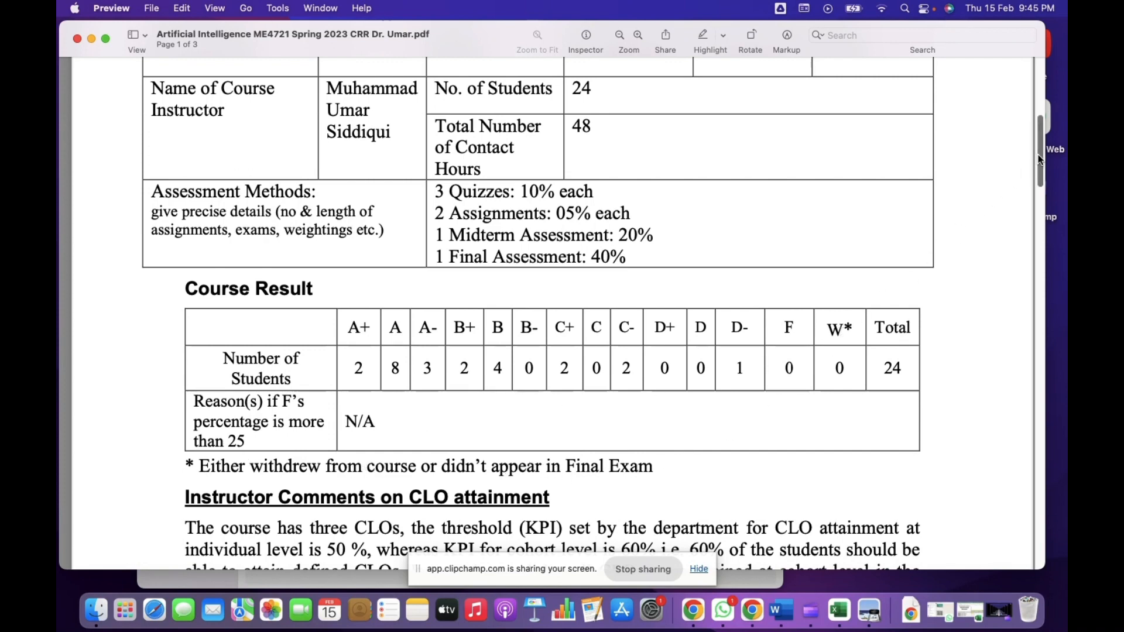
{"action": "left_click_drag", "start_coordinate": [1039, 152], "coordinate": [1040, 175]}
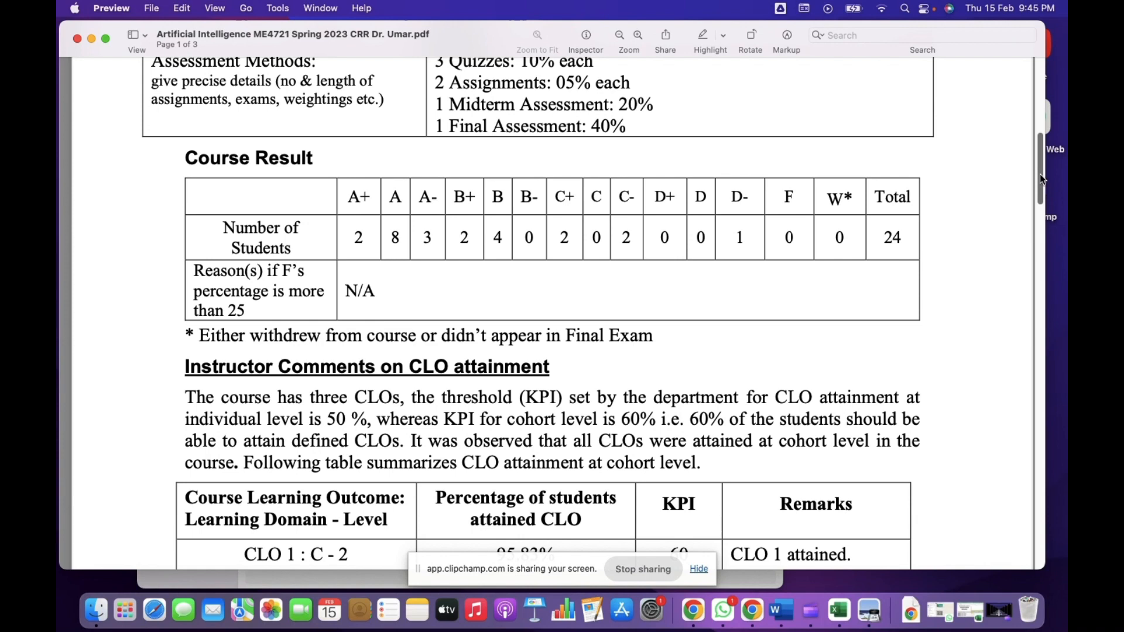
{"action": "left_click_drag", "start_coordinate": [1040, 174], "coordinate": [1040, 202]}
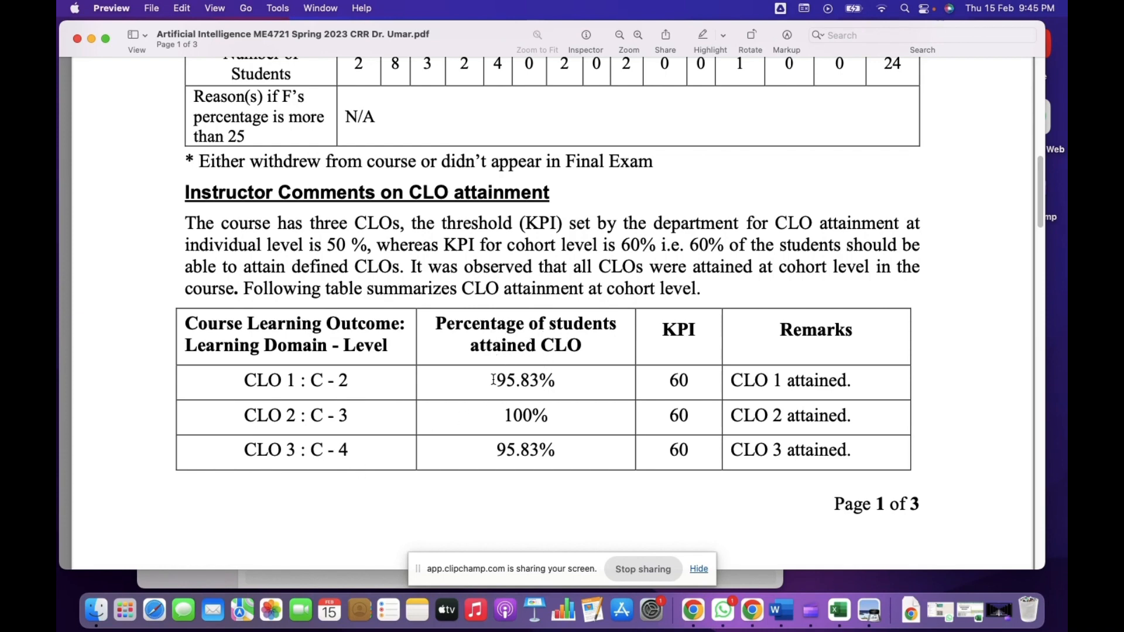
{"action": "left_click_drag", "start_coordinate": [493, 380], "coordinate": [580, 379]}
{"action": "left_click_drag", "start_coordinate": [507, 420], "coordinate": [548, 419]}
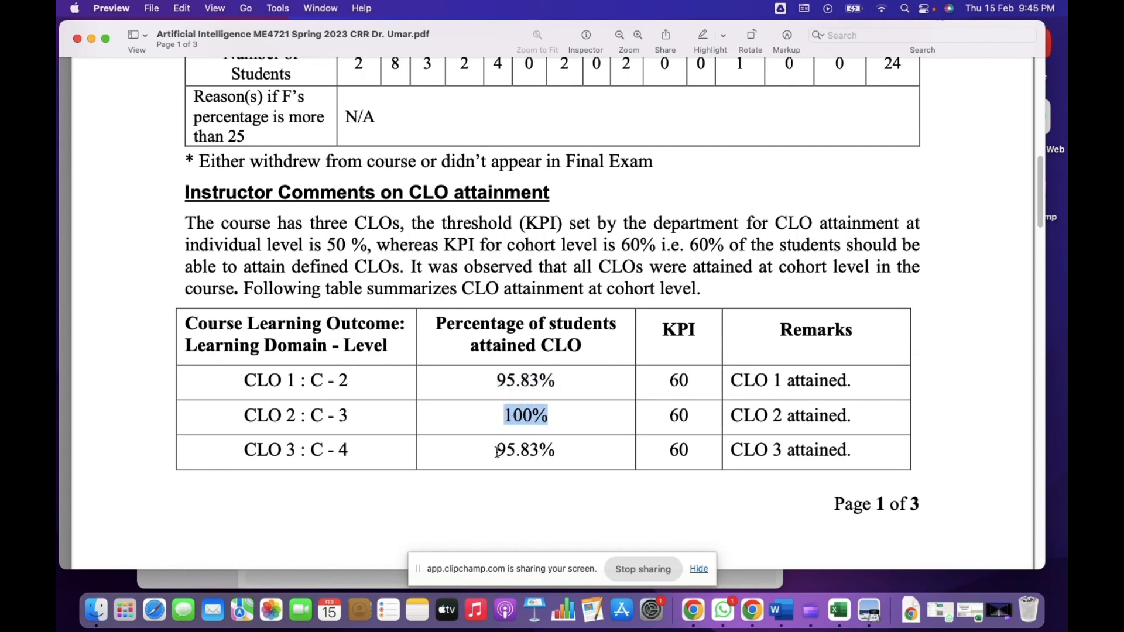
{"action": "left_click_drag", "start_coordinate": [498, 451], "coordinate": [571, 450]}
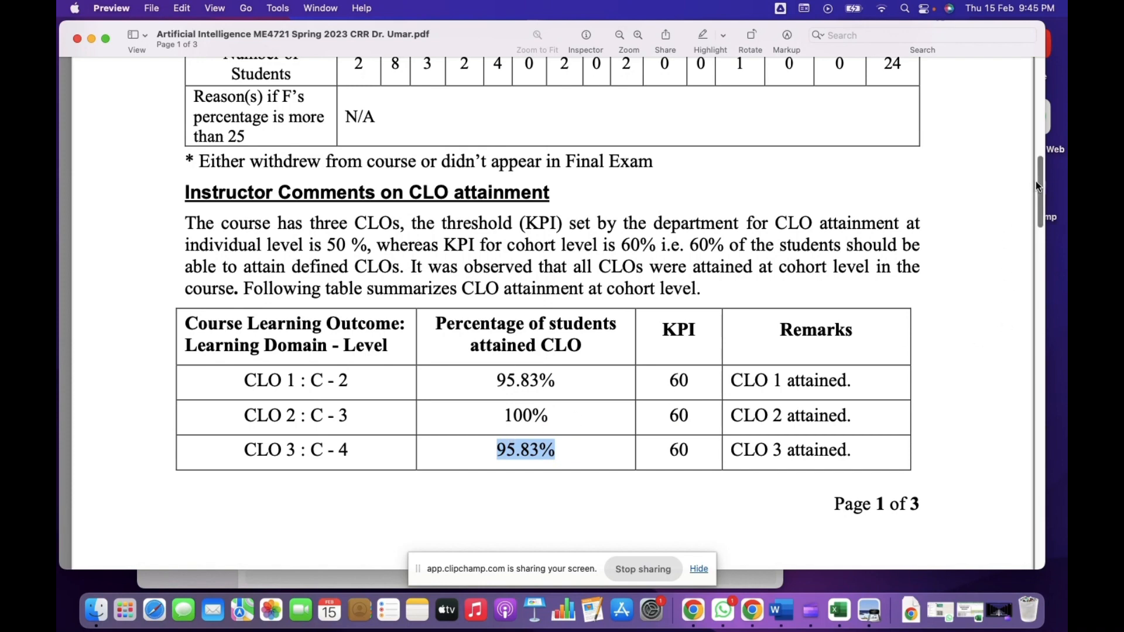
{"action": "left_click_drag", "start_coordinate": [1039, 178], "coordinate": [1004, 261]}
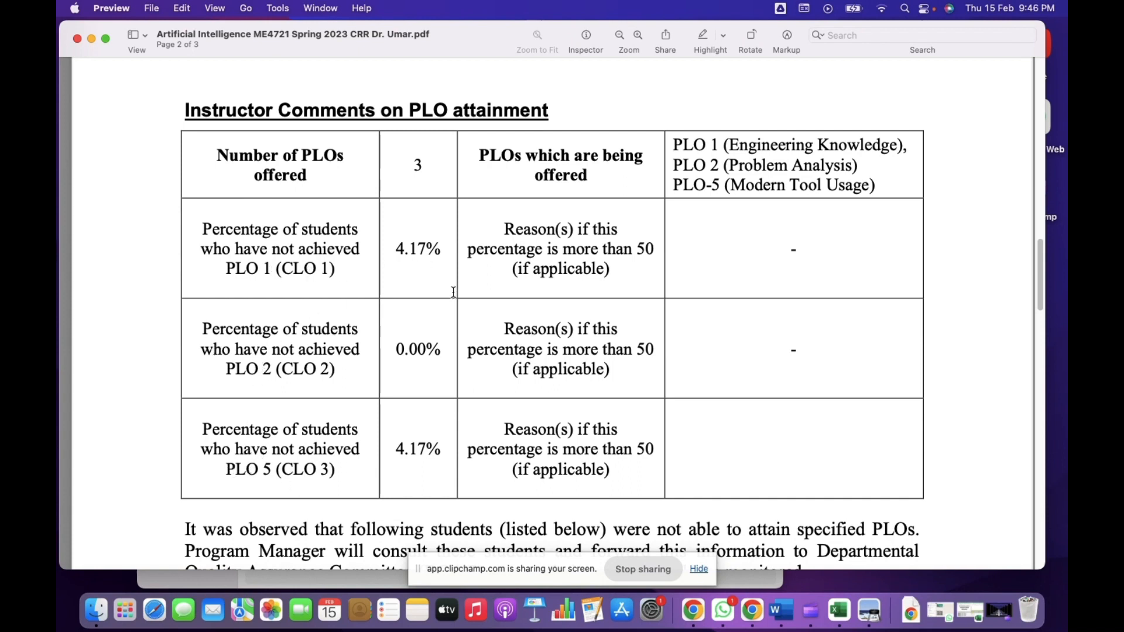
Highlight the 4.17%, 0.00% and 4.17% PLO non-attainment figures and the offered PLO list.
{"action": "left_click_drag", "start_coordinate": [394, 249], "coordinate": [442, 249]}
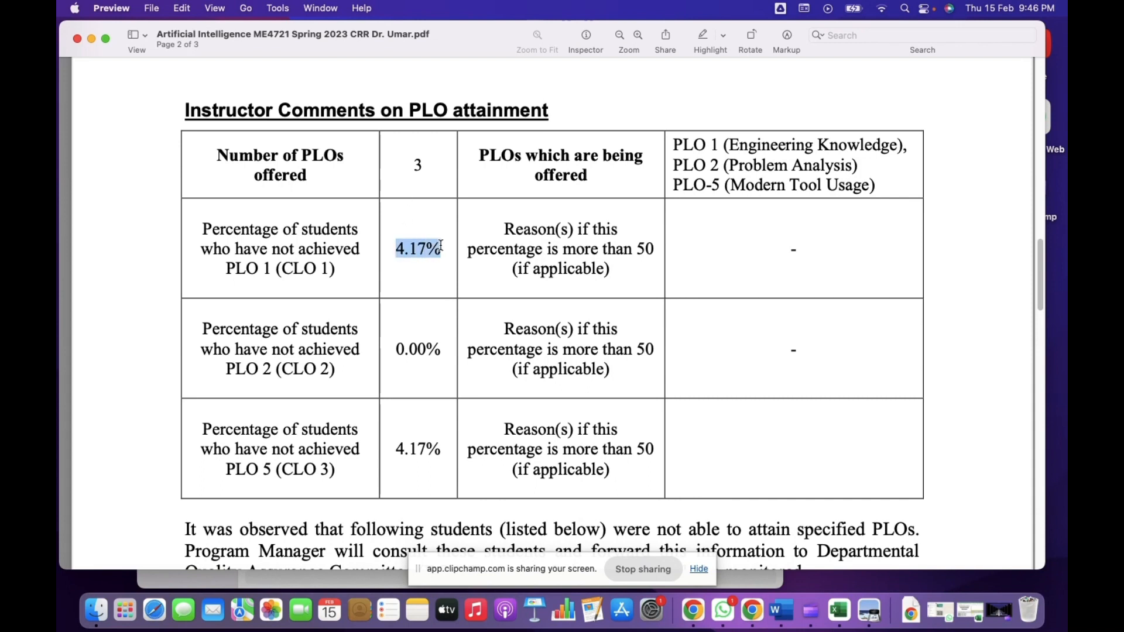
{"action": "left_click_drag", "start_coordinate": [392, 350], "coordinate": [443, 350]}
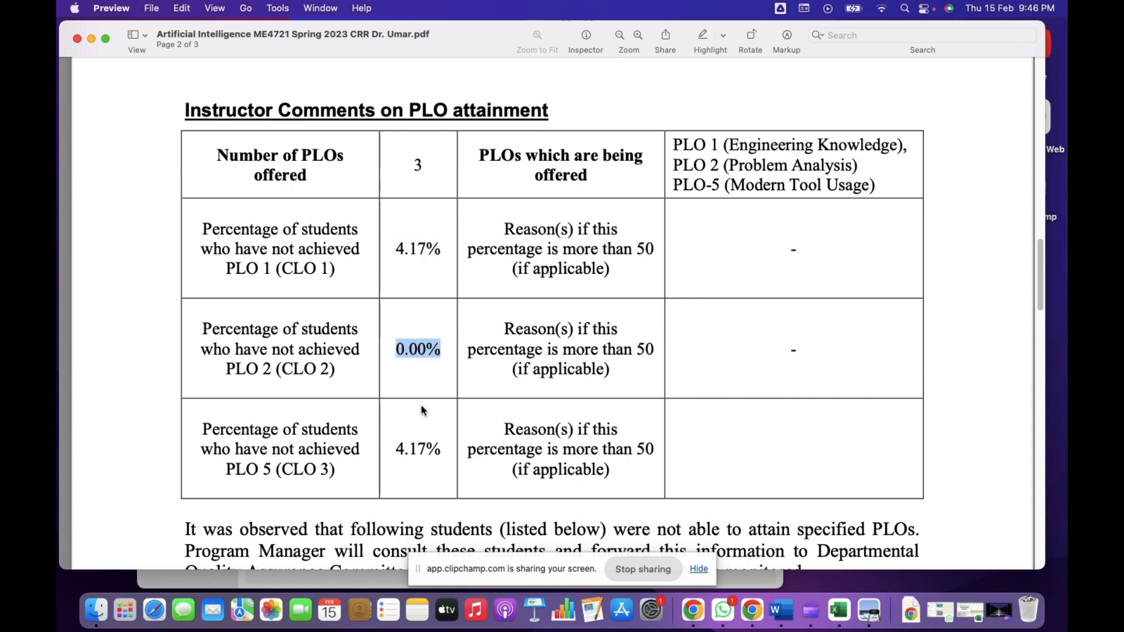
{"action": "left_click_drag", "start_coordinate": [394, 449], "coordinate": [442, 450]}
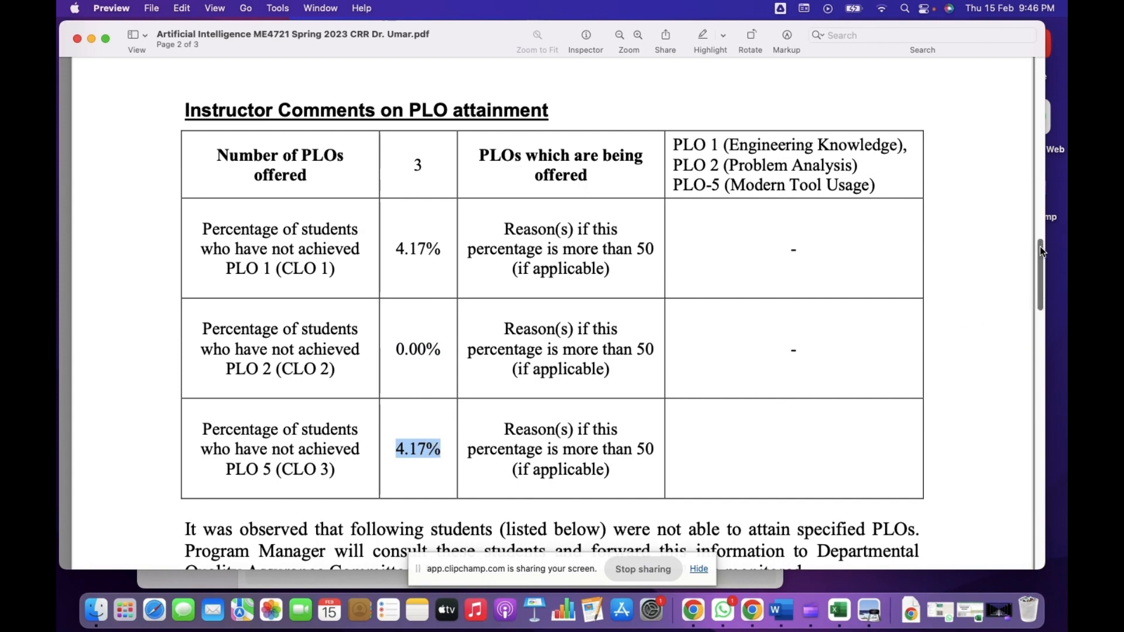
{"action": "left_click_drag", "start_coordinate": [1040, 247], "coordinate": [1039, 250]}
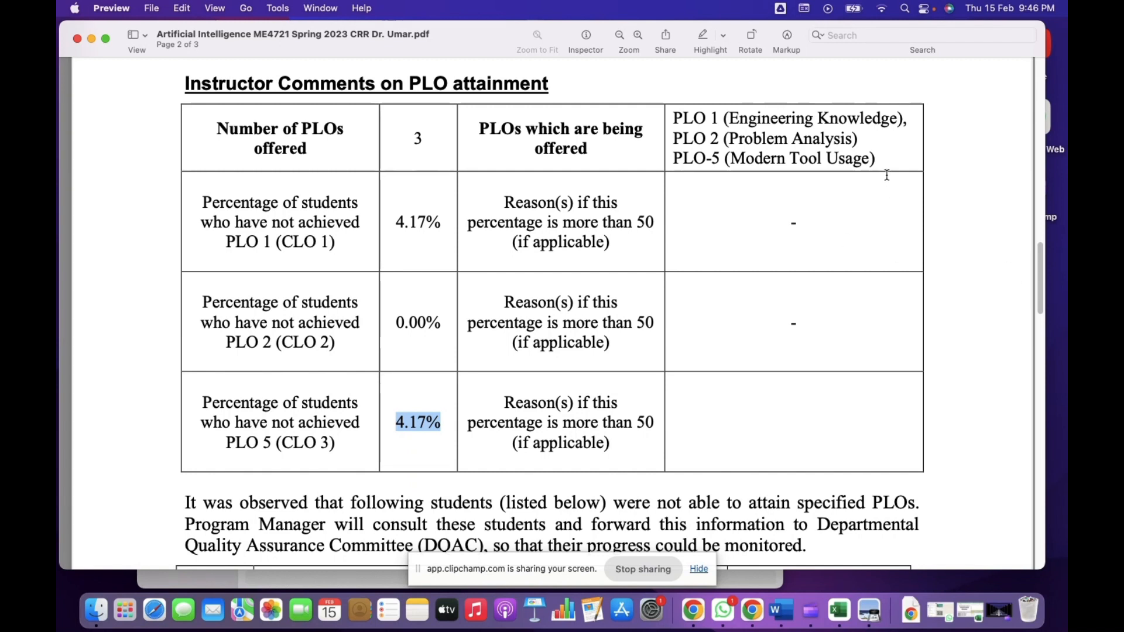
{"action": "left_click_drag", "start_coordinate": [879, 159], "coordinate": [675, 116]}
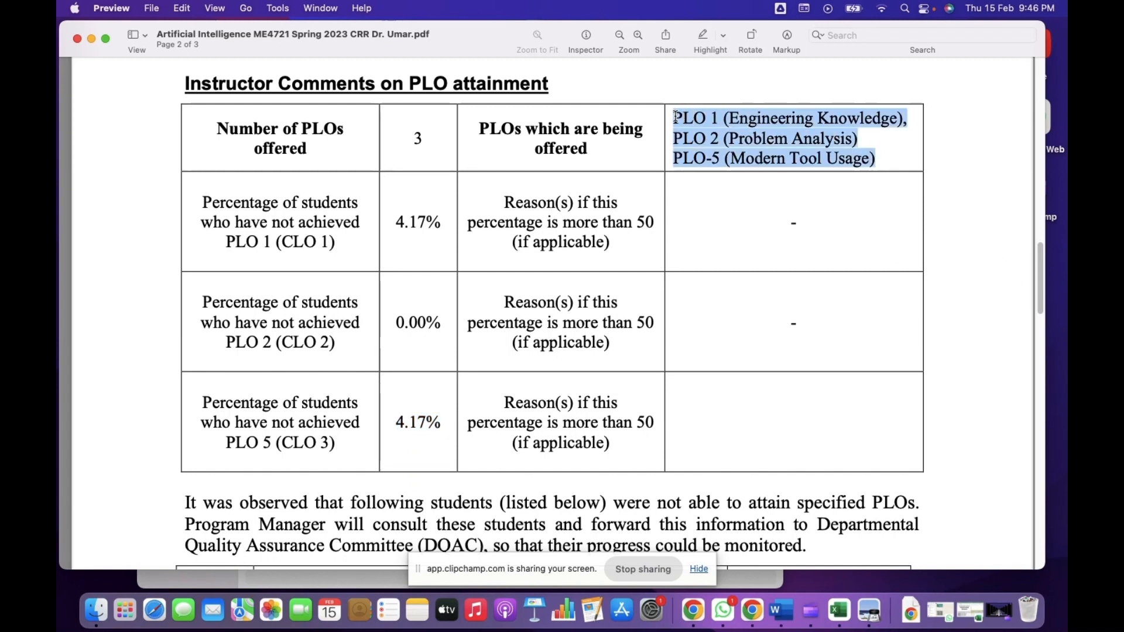
Select the table of students missing PLOs, then clear the selection.
{"action": "left_click_drag", "start_coordinate": [1038, 294], "coordinate": [1032, 335]}
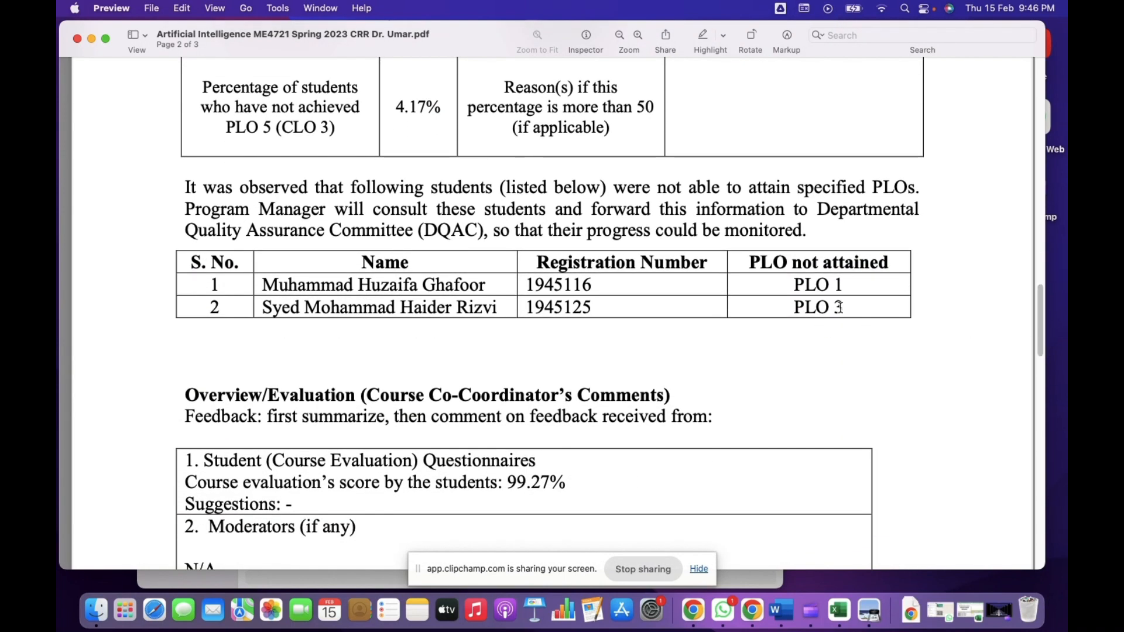
{"action": "left_click_drag", "start_coordinate": [785, 318], "coordinate": [194, 259]}
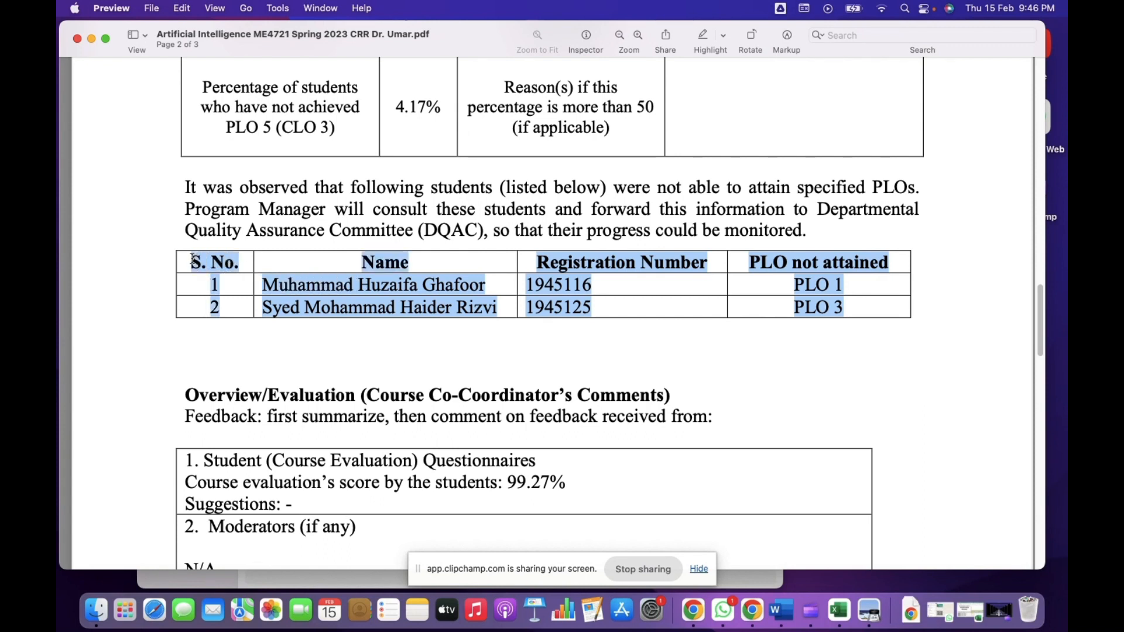
{"action": "left_click", "coordinate": [565, 298]}
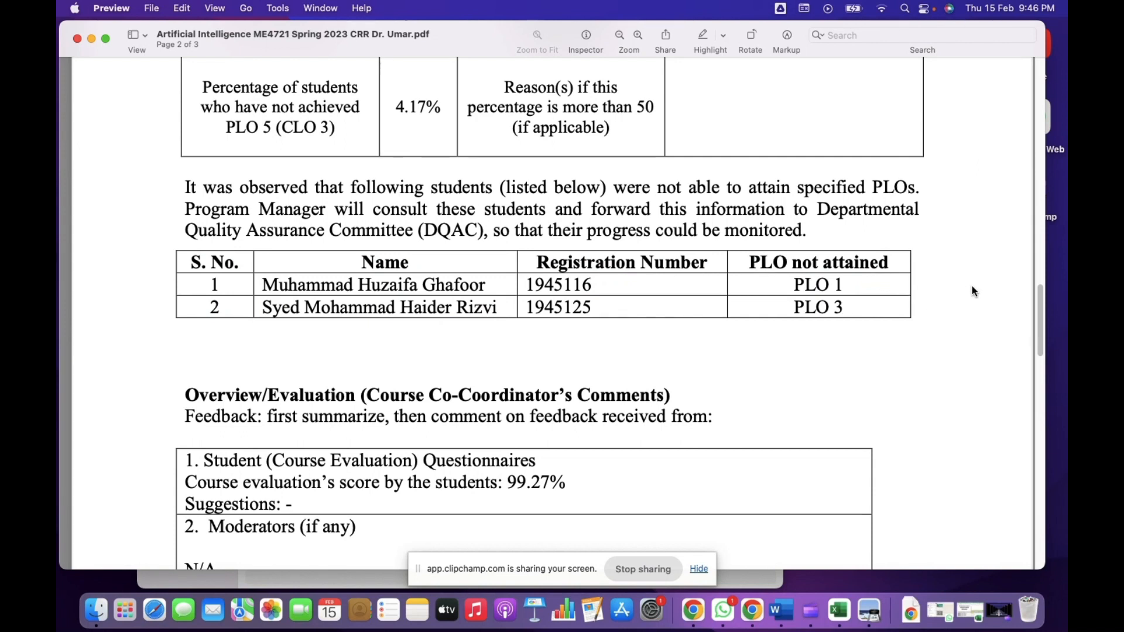
Read through the report's pages 2–3 down to the signature box.
{"action": "scroll", "coordinate": [1042, 301], "scroll_direction": "down", "scroll_amount": 5}
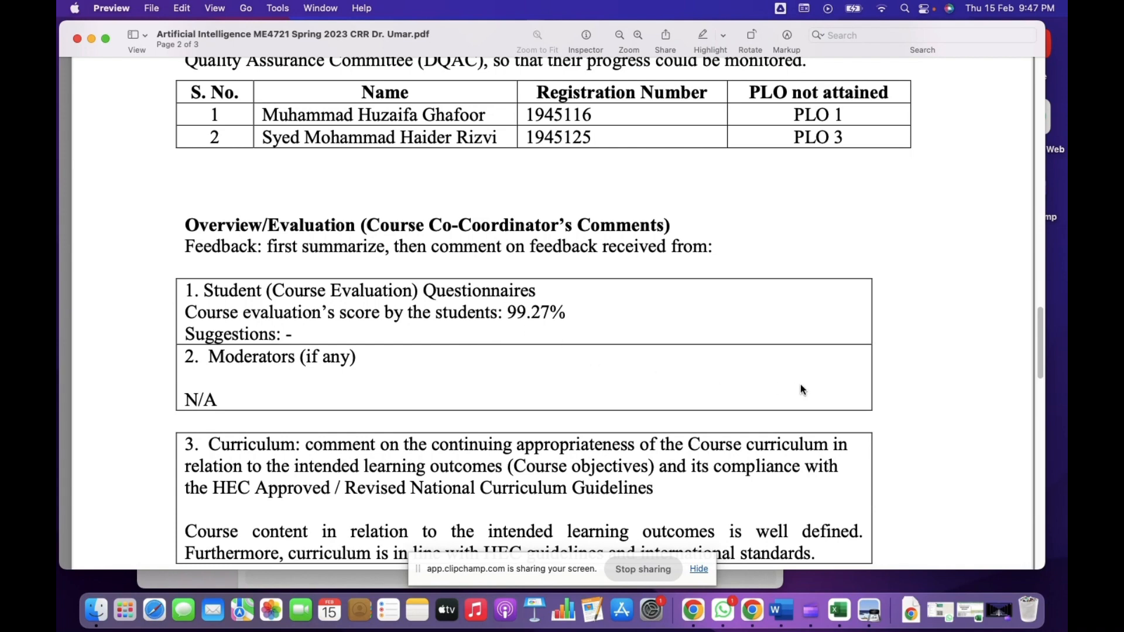
{"action": "left_click_drag", "start_coordinate": [1039, 332], "coordinate": [1036, 367]}
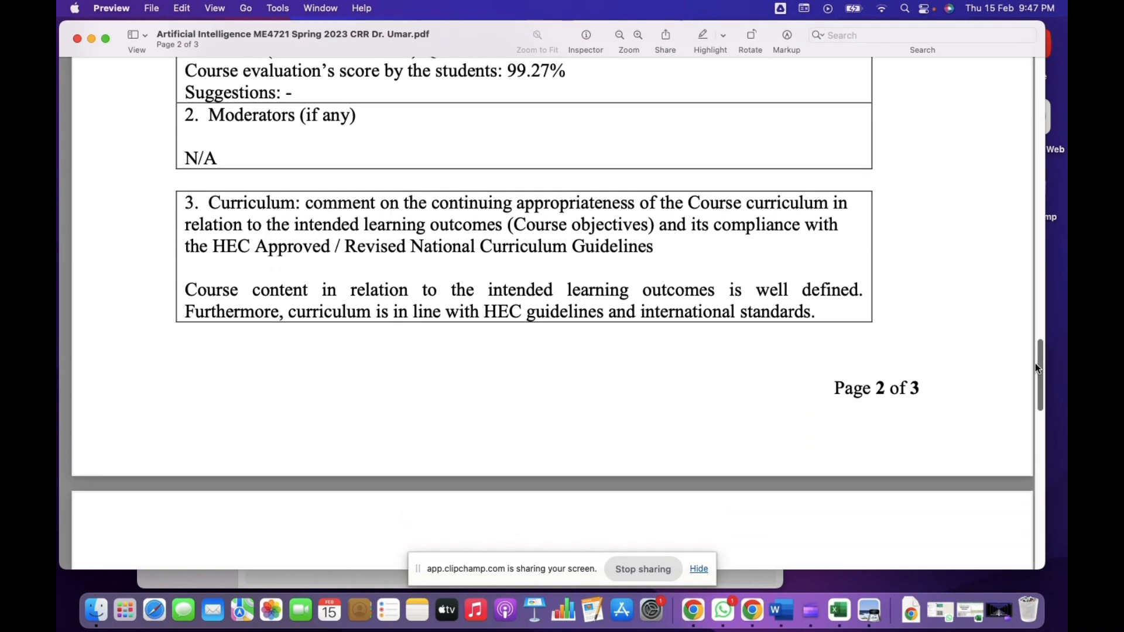
{"action": "left_click_drag", "start_coordinate": [1037, 367], "coordinate": [1018, 423]}
{"action": "scroll", "coordinate": [1019, 428], "scroll_direction": "down", "scroll_amount": 5}
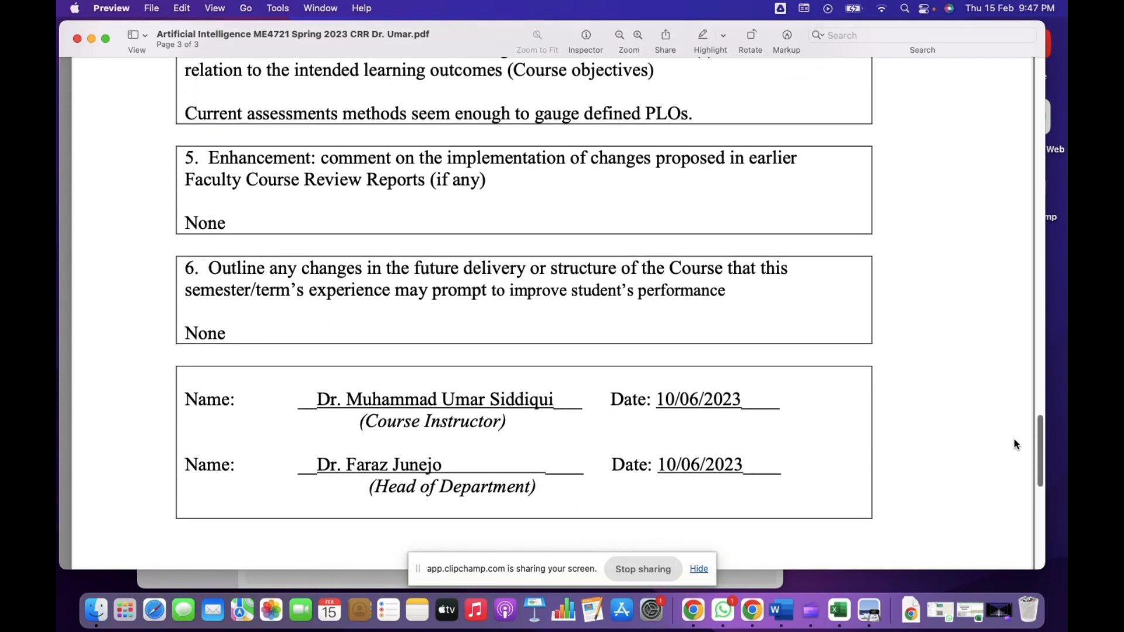
{"action": "scroll", "coordinate": [1014, 452], "scroll_direction": "down", "scroll_amount": 5}
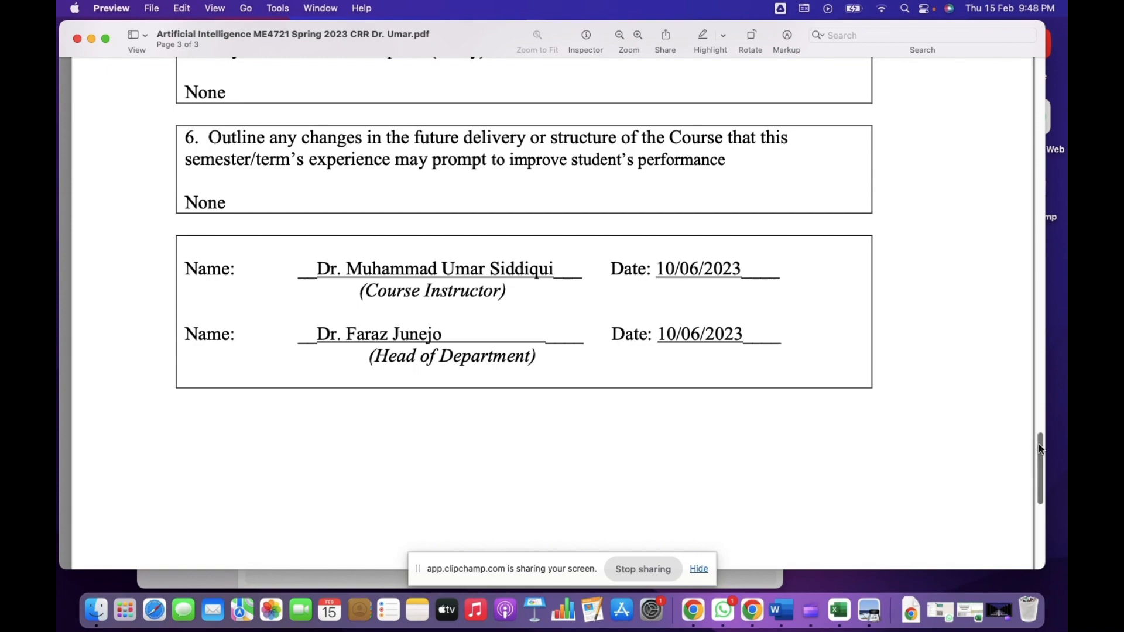
Return to the PLO table, then bring up the OBE ME4721 AI Spring 2023 workbook in Excel.
{"action": "mouse_move", "coordinate": [1039, 444]}
{"action": "left_mouse_down"}
{"action": "mouse_move", "coordinate": [996, 229]}
{"action": "mouse_move", "coordinate": [1000, 170]}
{"action": "mouse_move", "coordinate": [996, 192]}
{"action": "left_mouse_up"}
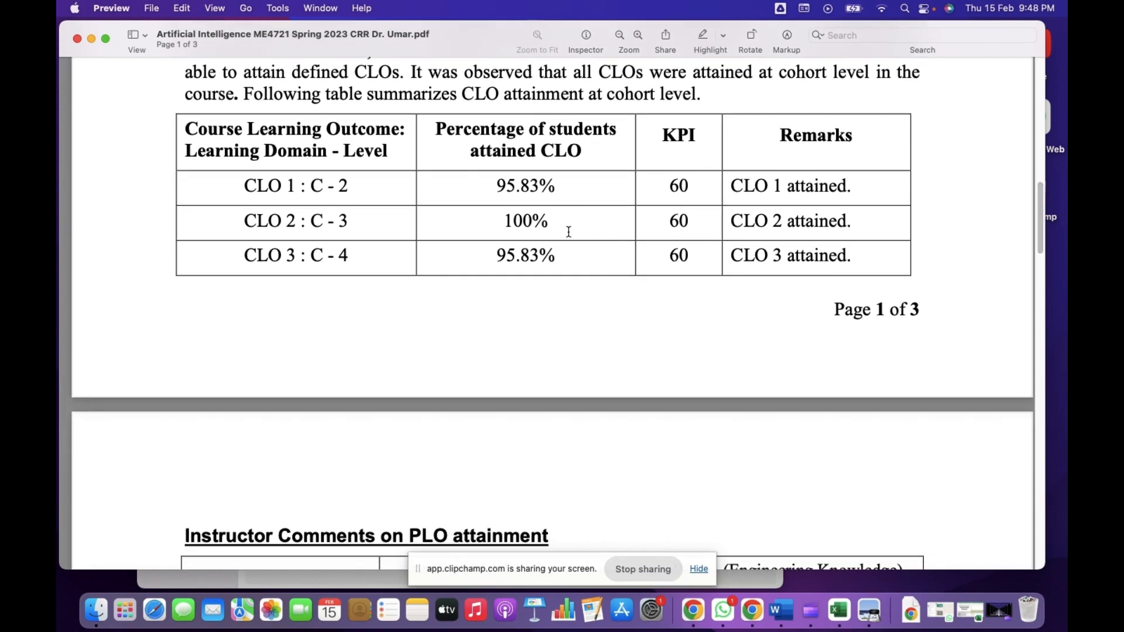
{"action": "left_click_drag", "start_coordinate": [1036, 202], "coordinate": [1018, 272]}
{"action": "scroll", "coordinate": [1020, 269], "scroll_direction": "up", "scroll_amount": 3}
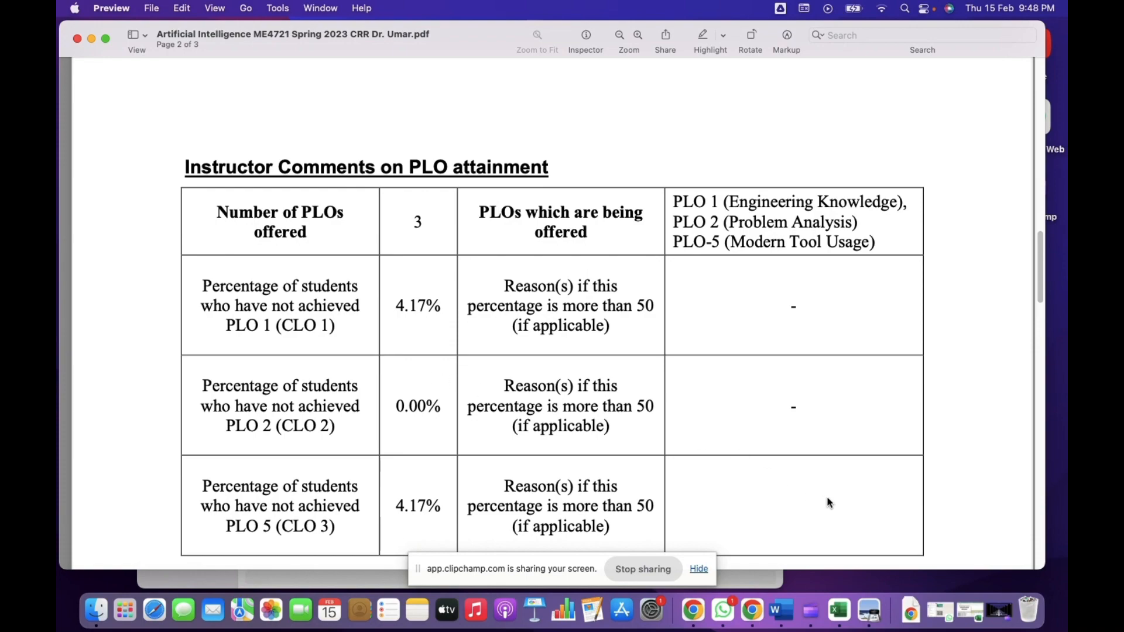
{"action": "left_click", "coordinate": [840, 611]}
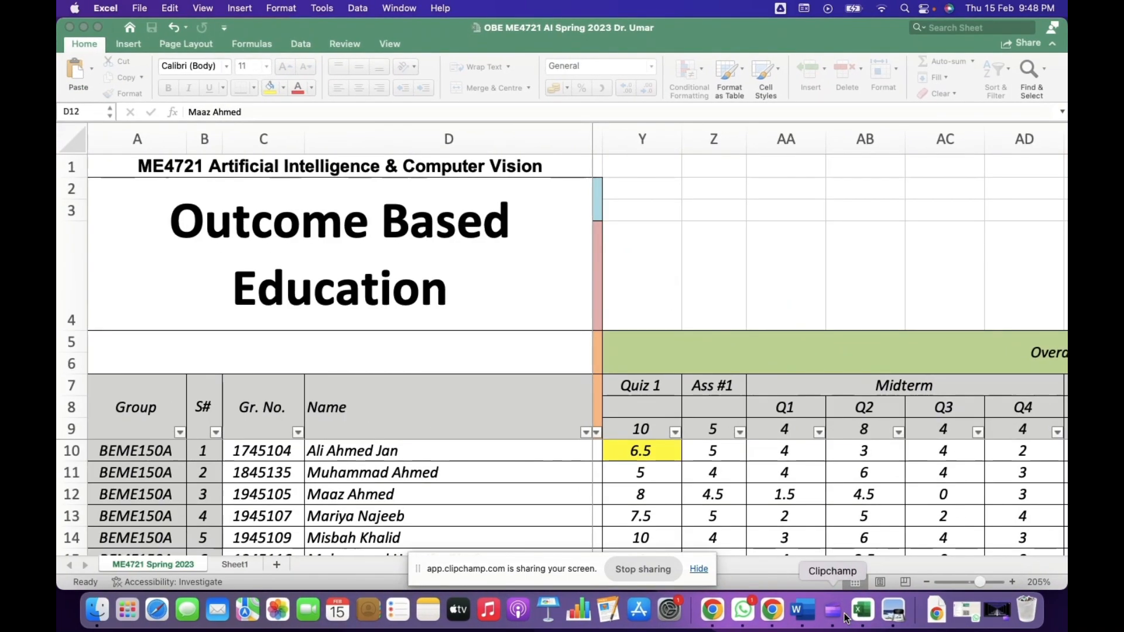